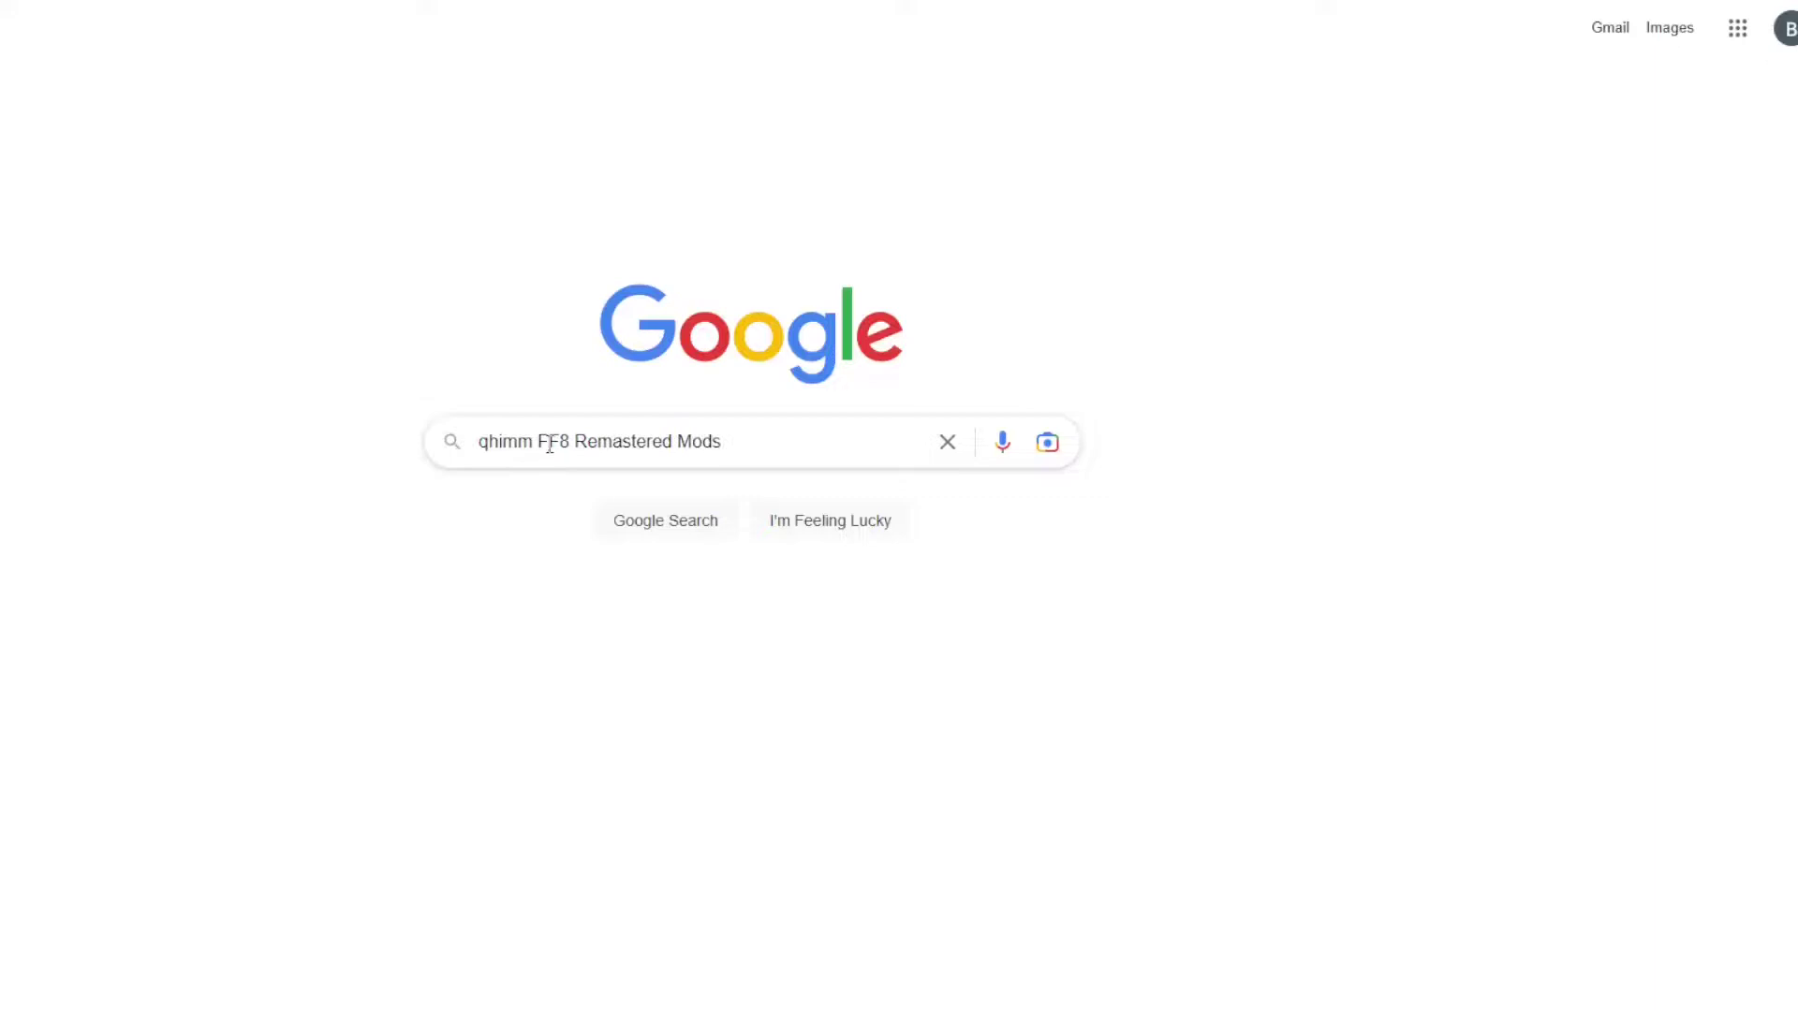
# - Search Google for 'qhimm FF8 Remastered Mods'
pyautogui.press('Return')
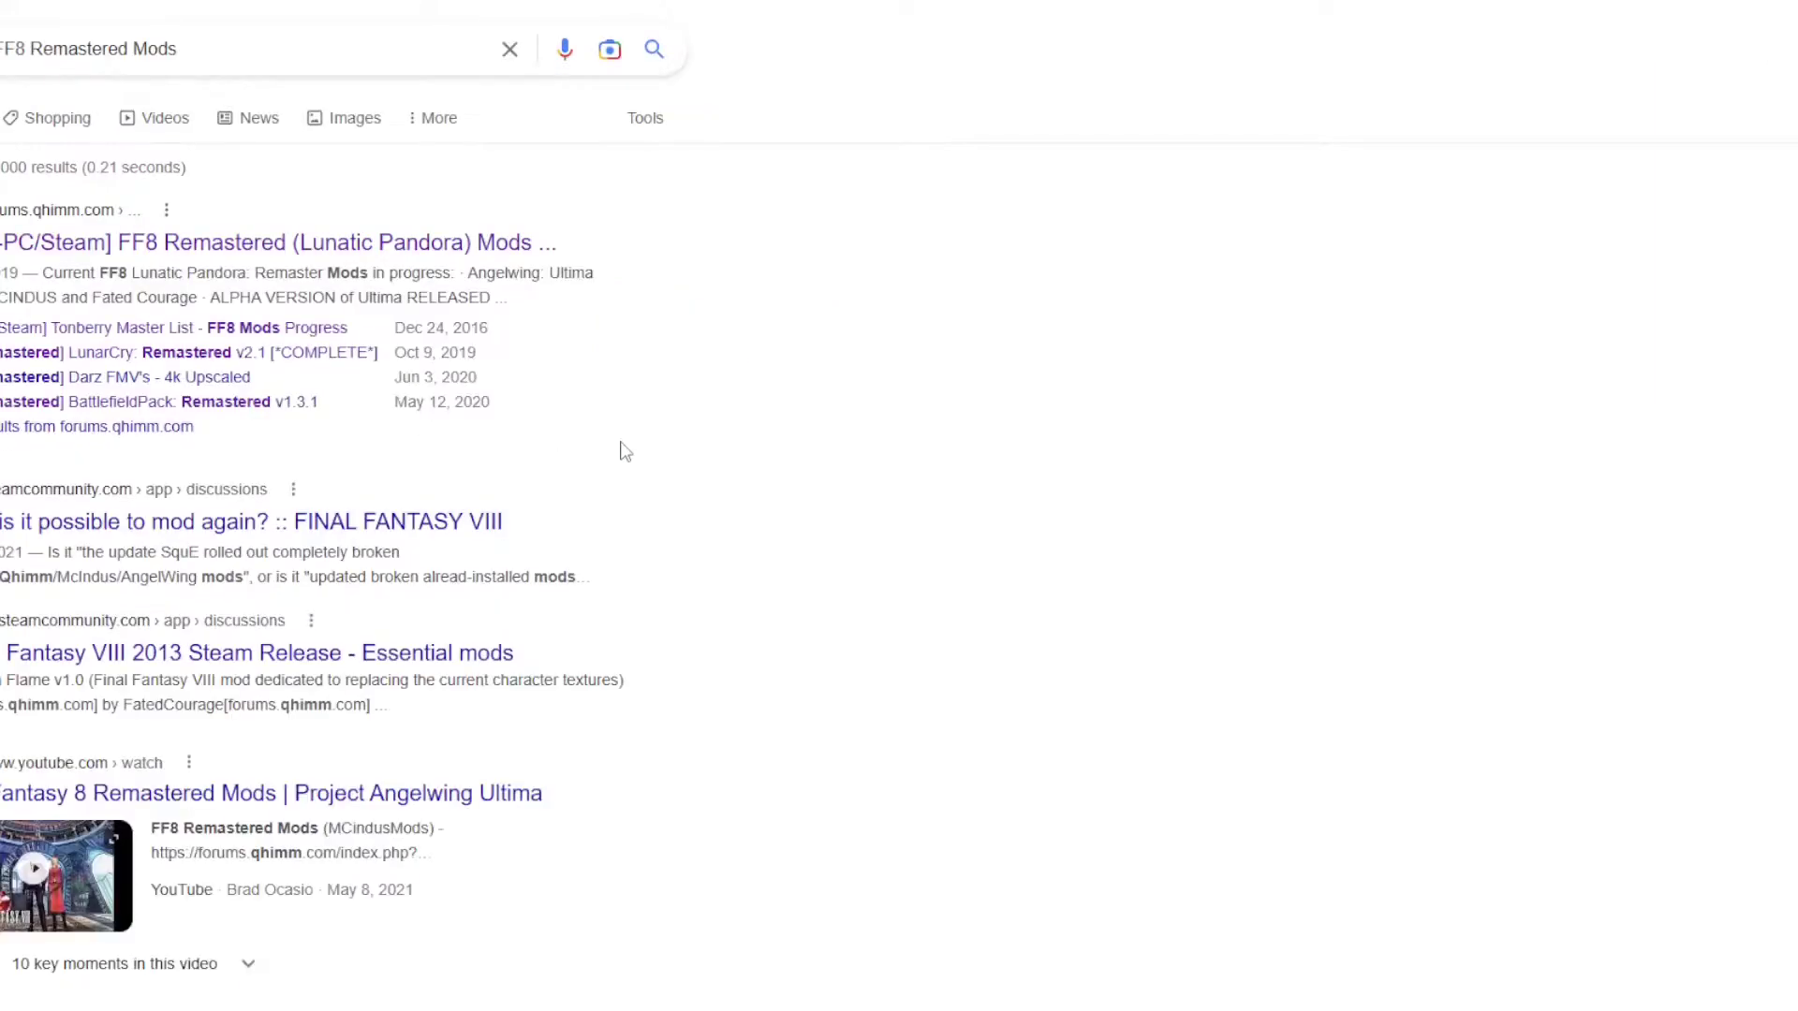
# - Open the '[FF8R-PC/Steam] FF8 Remastered (Lunatic Pandora) Mods Progress' forum result and browse its mod list
pyautogui.click(240, 245)
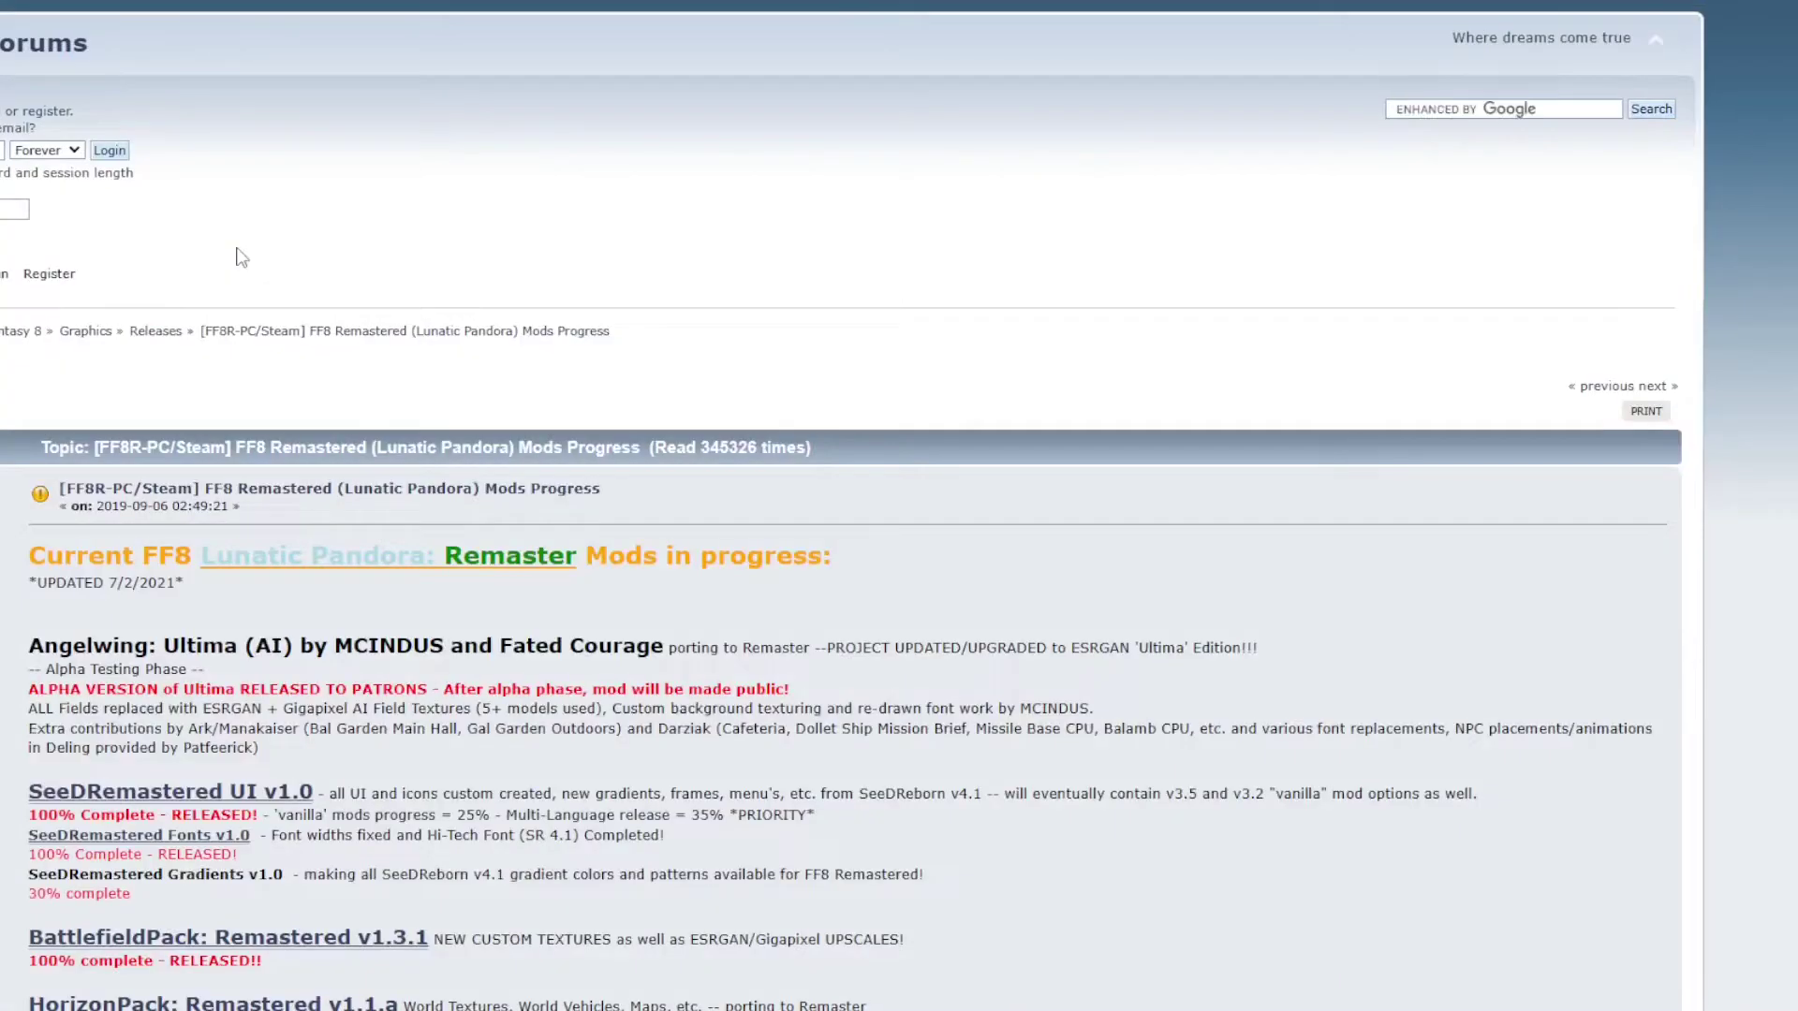
pyautogui.scroll(-3, 25, 382)
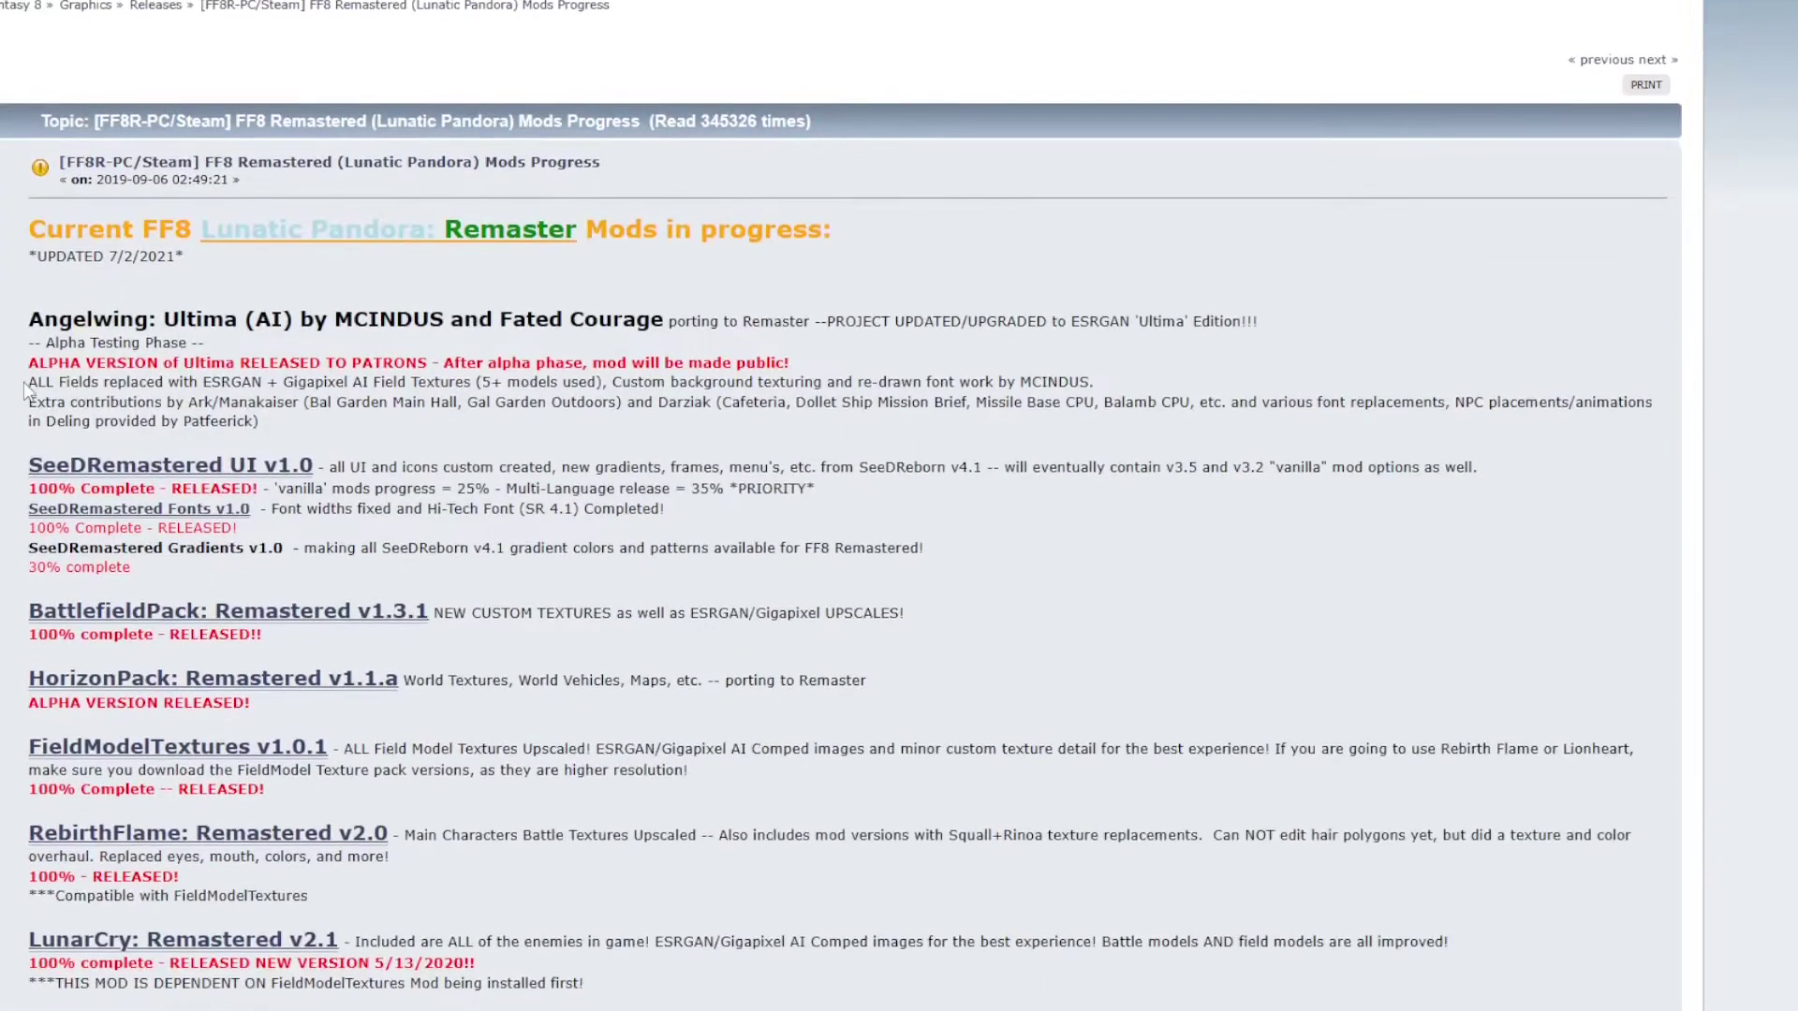
pyautogui.scroll(-2, 24, 392)
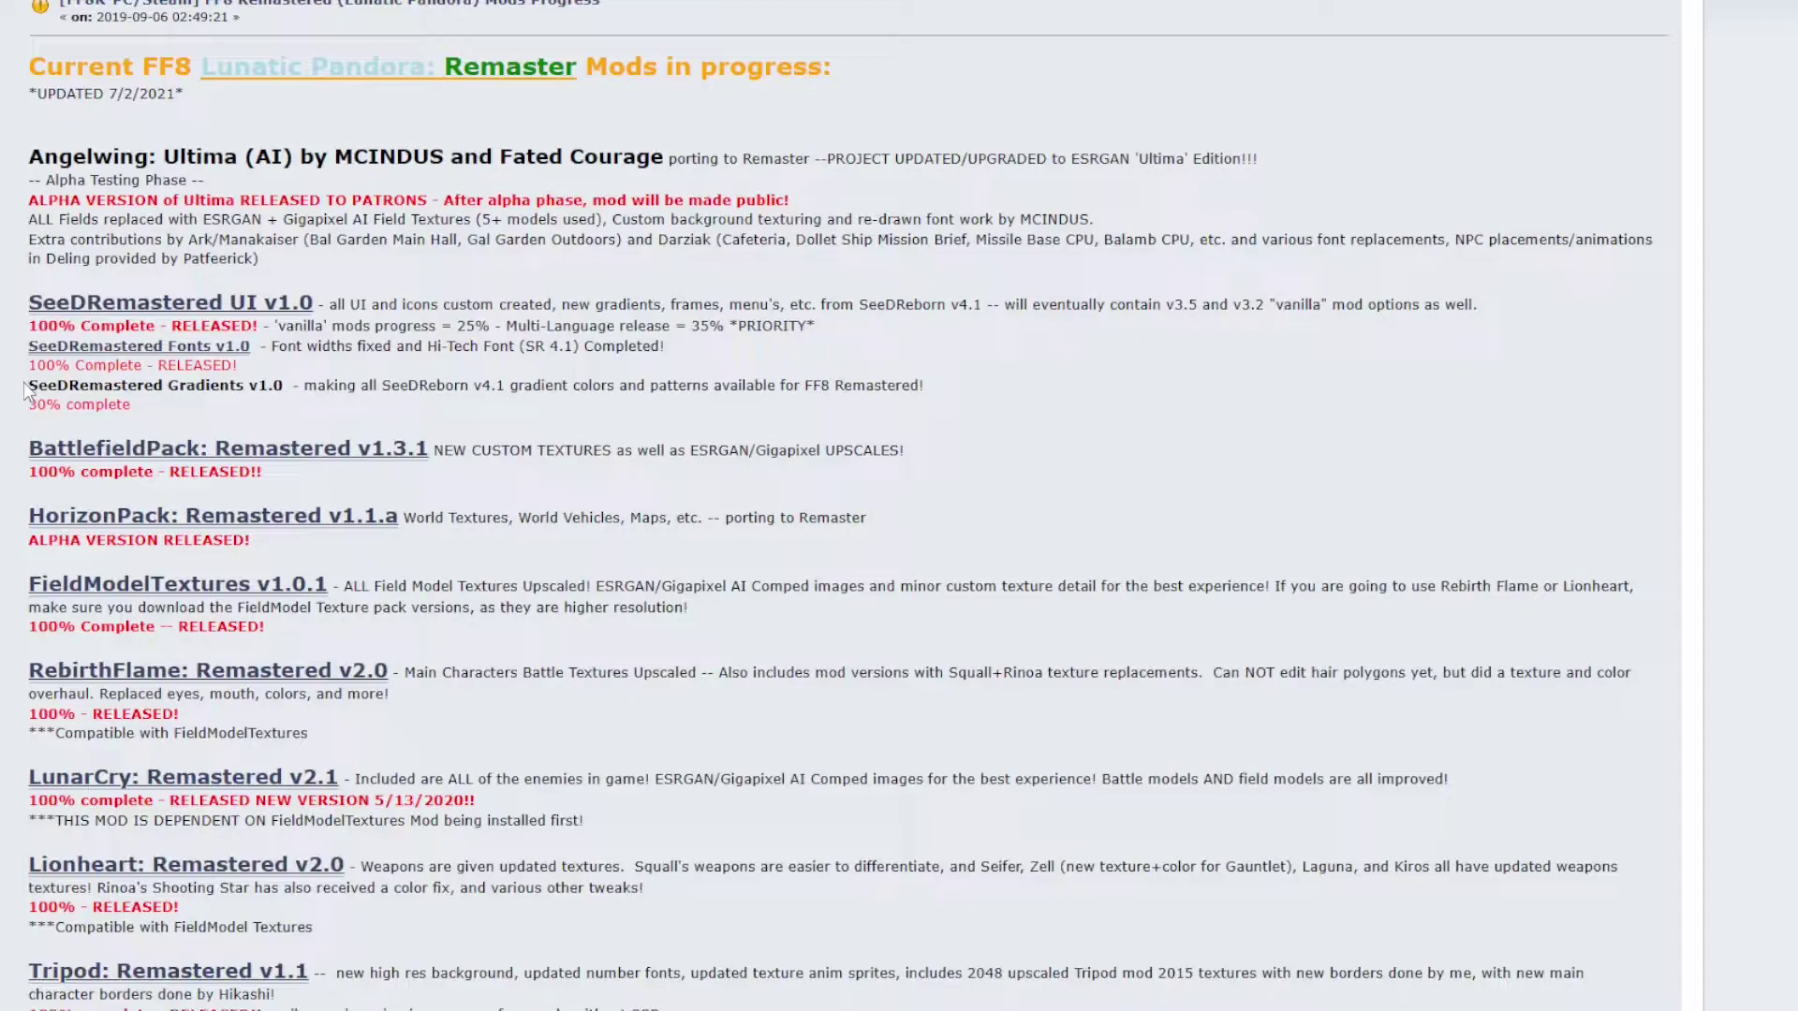
pyautogui.scroll(-2, 26, 392)
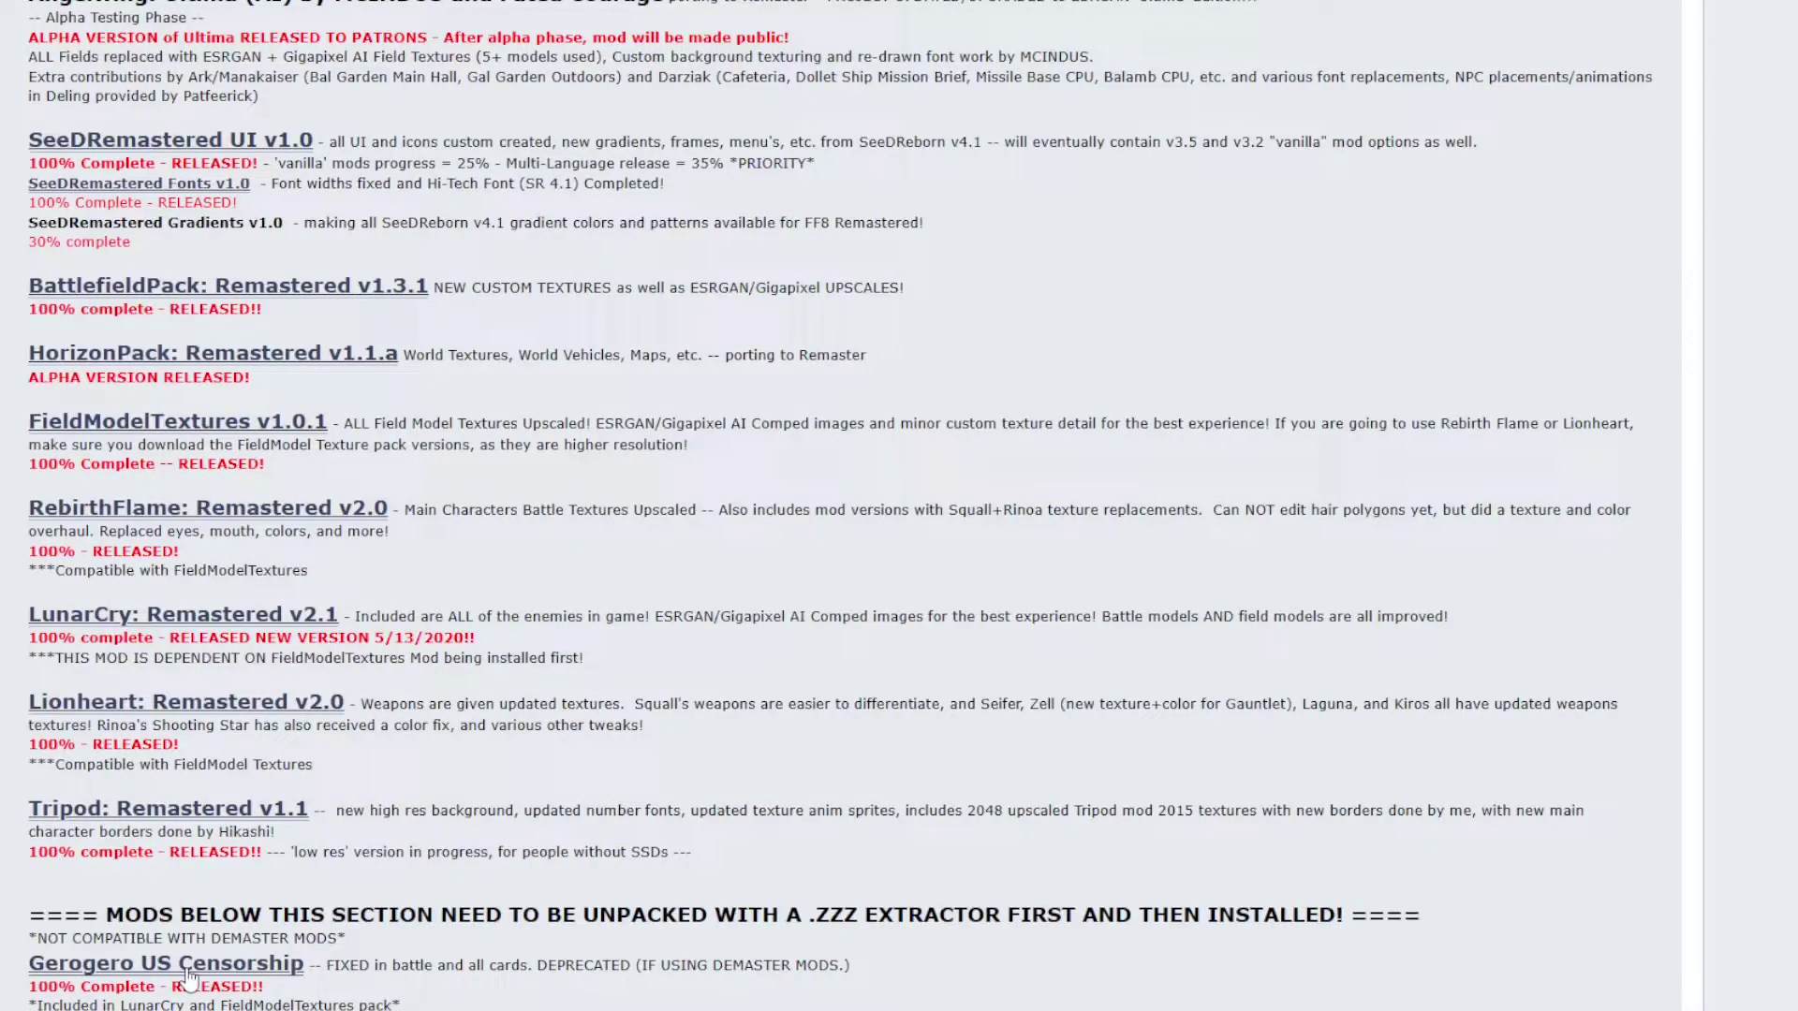
pyautogui.scroll(2, 159, 971)
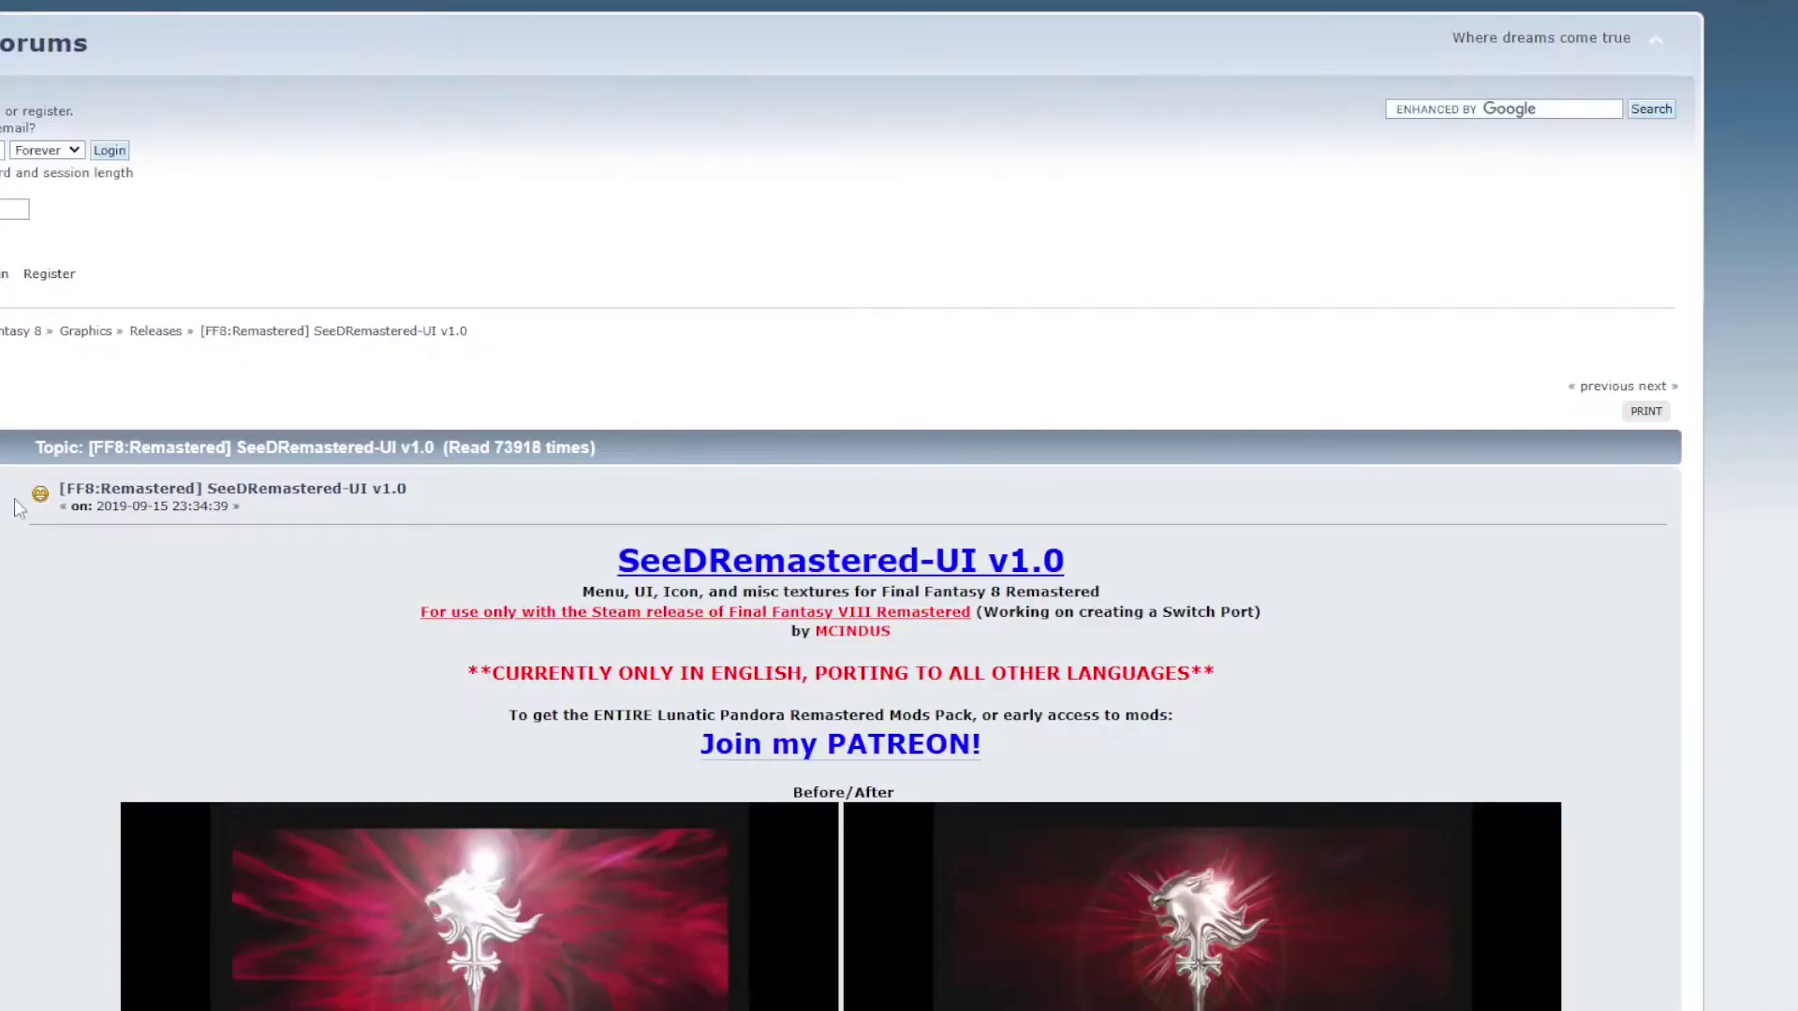
pyautogui.scroll(-7, 94, 622)
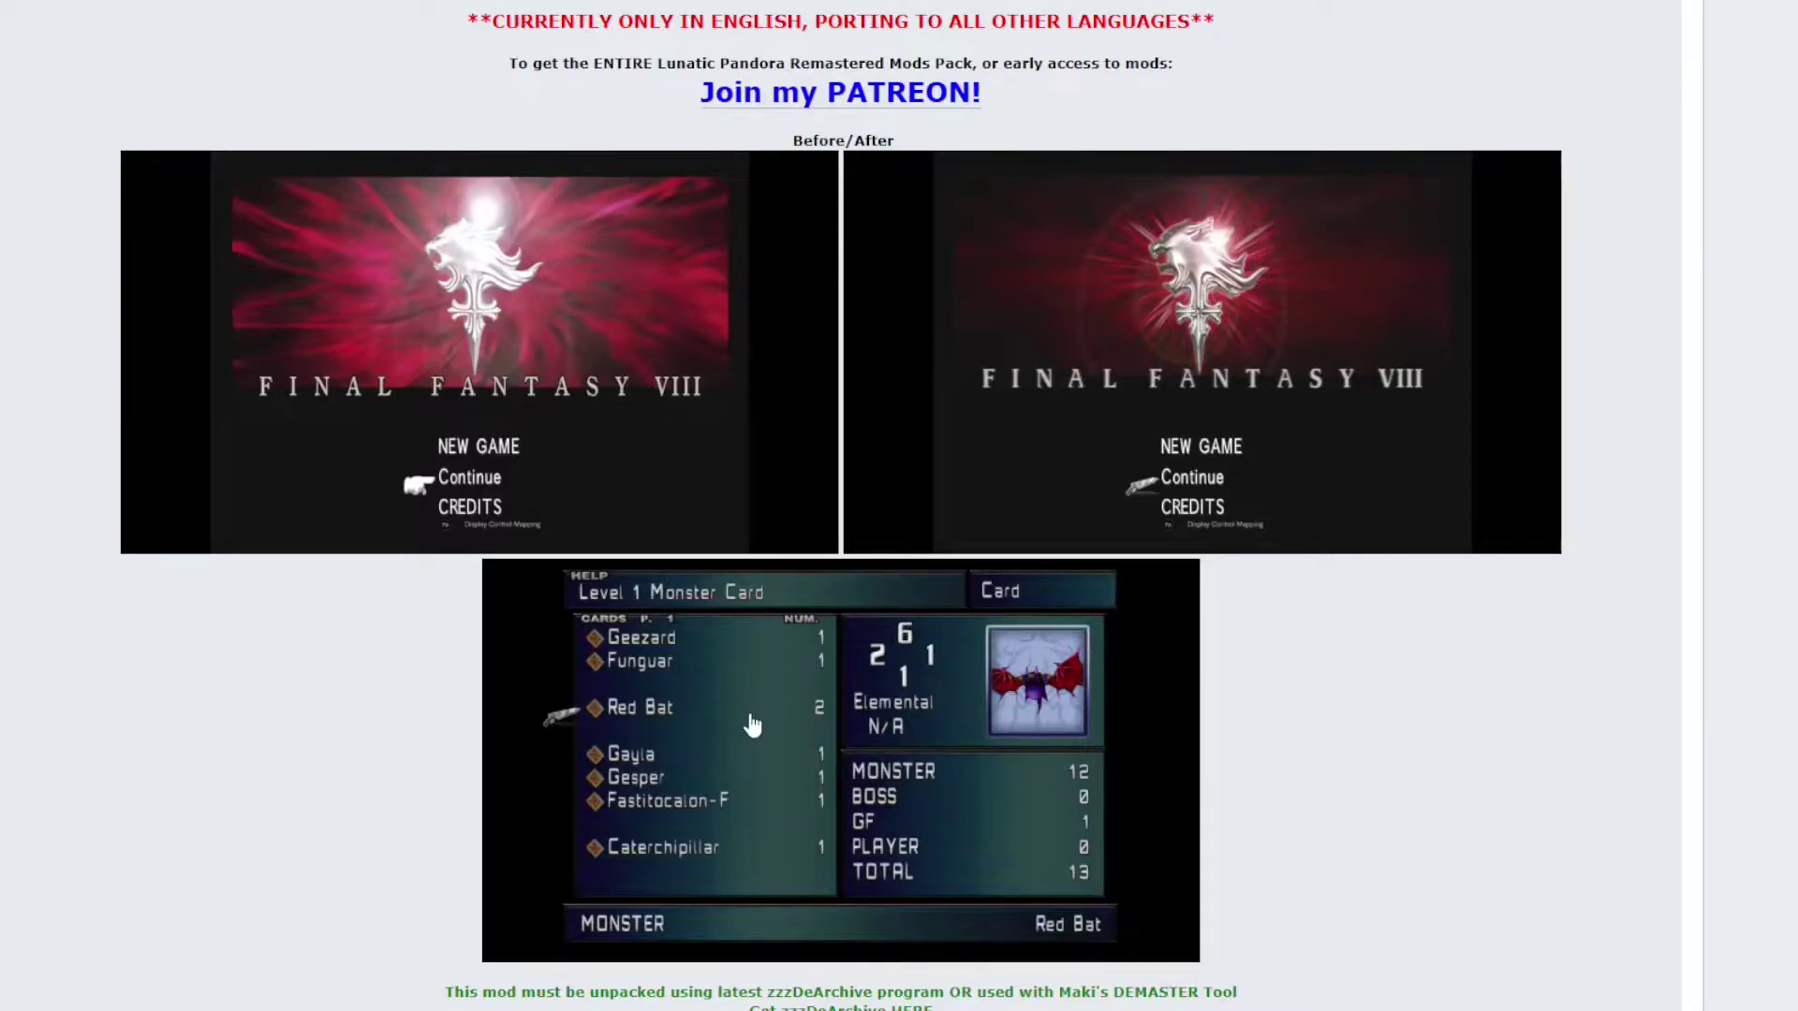
pyautogui.scroll(-7, 149, 667)
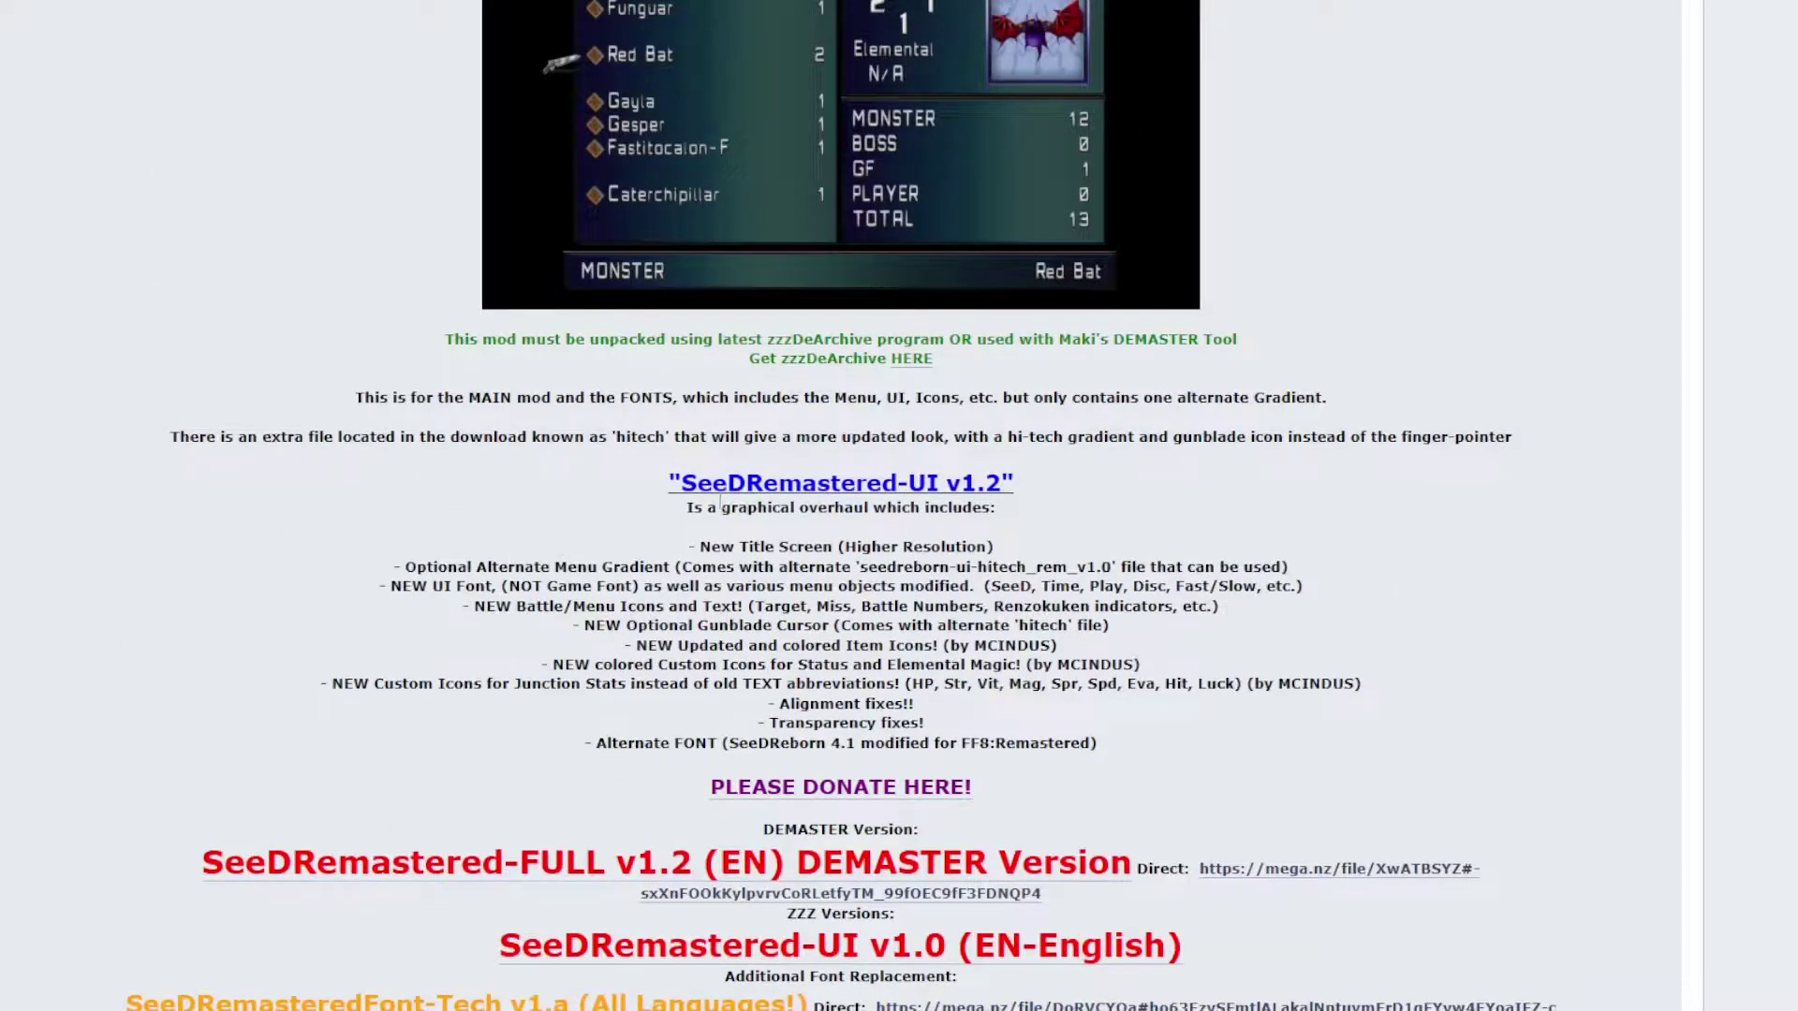
pyautogui.scroll(-1, 729, 483)
pyautogui.scroll(-2, 656, 525)
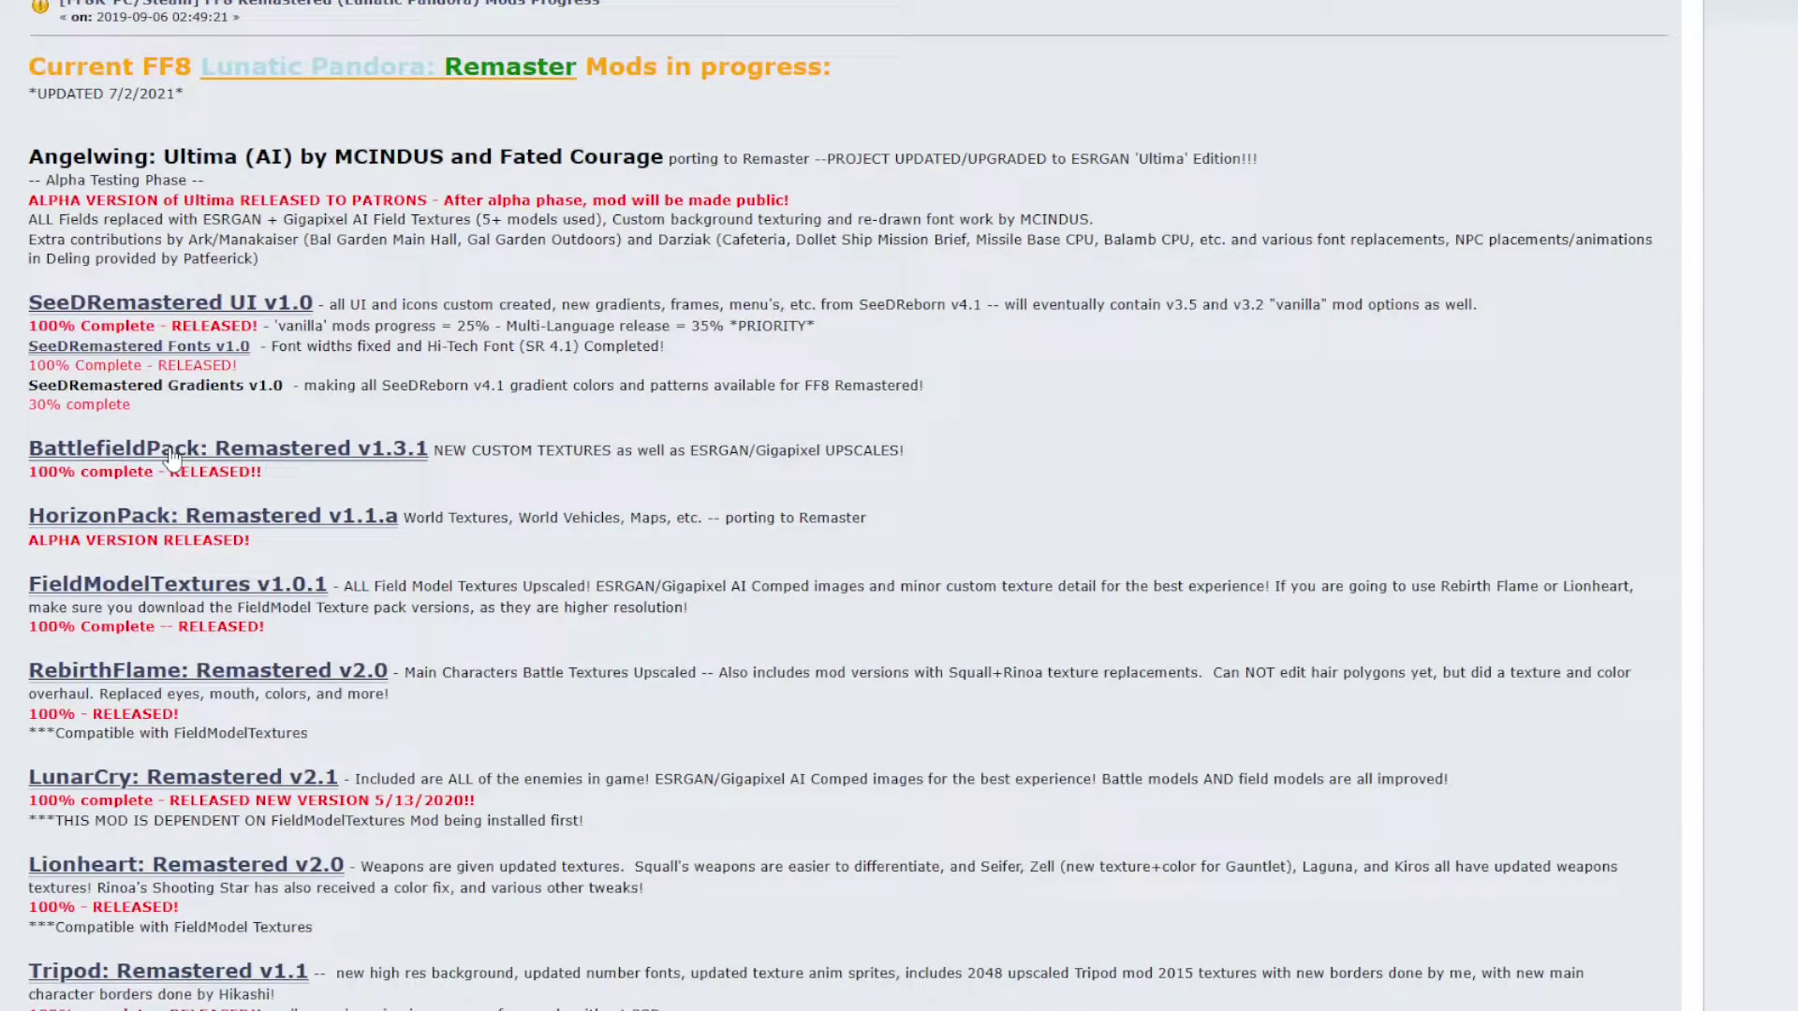
pyautogui.click(172, 454)
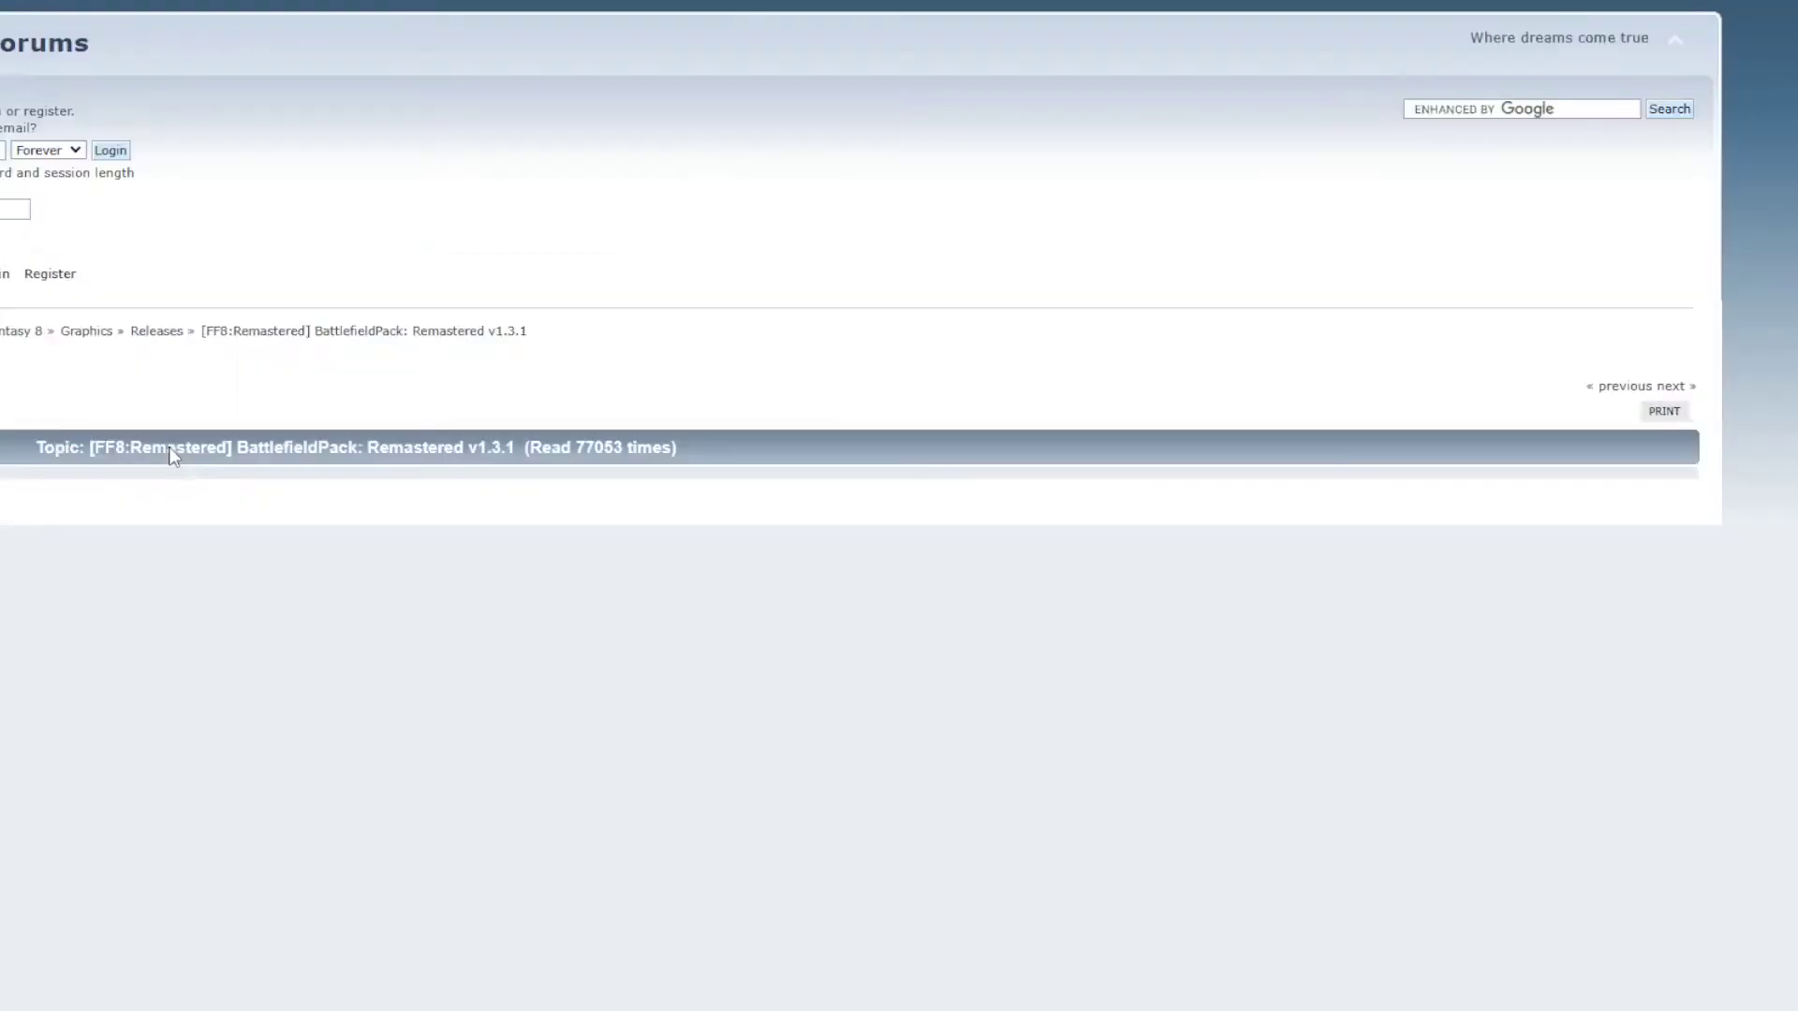
pyautogui.scroll(-5, 30, 480)
pyautogui.scroll(-1, 30, 481)
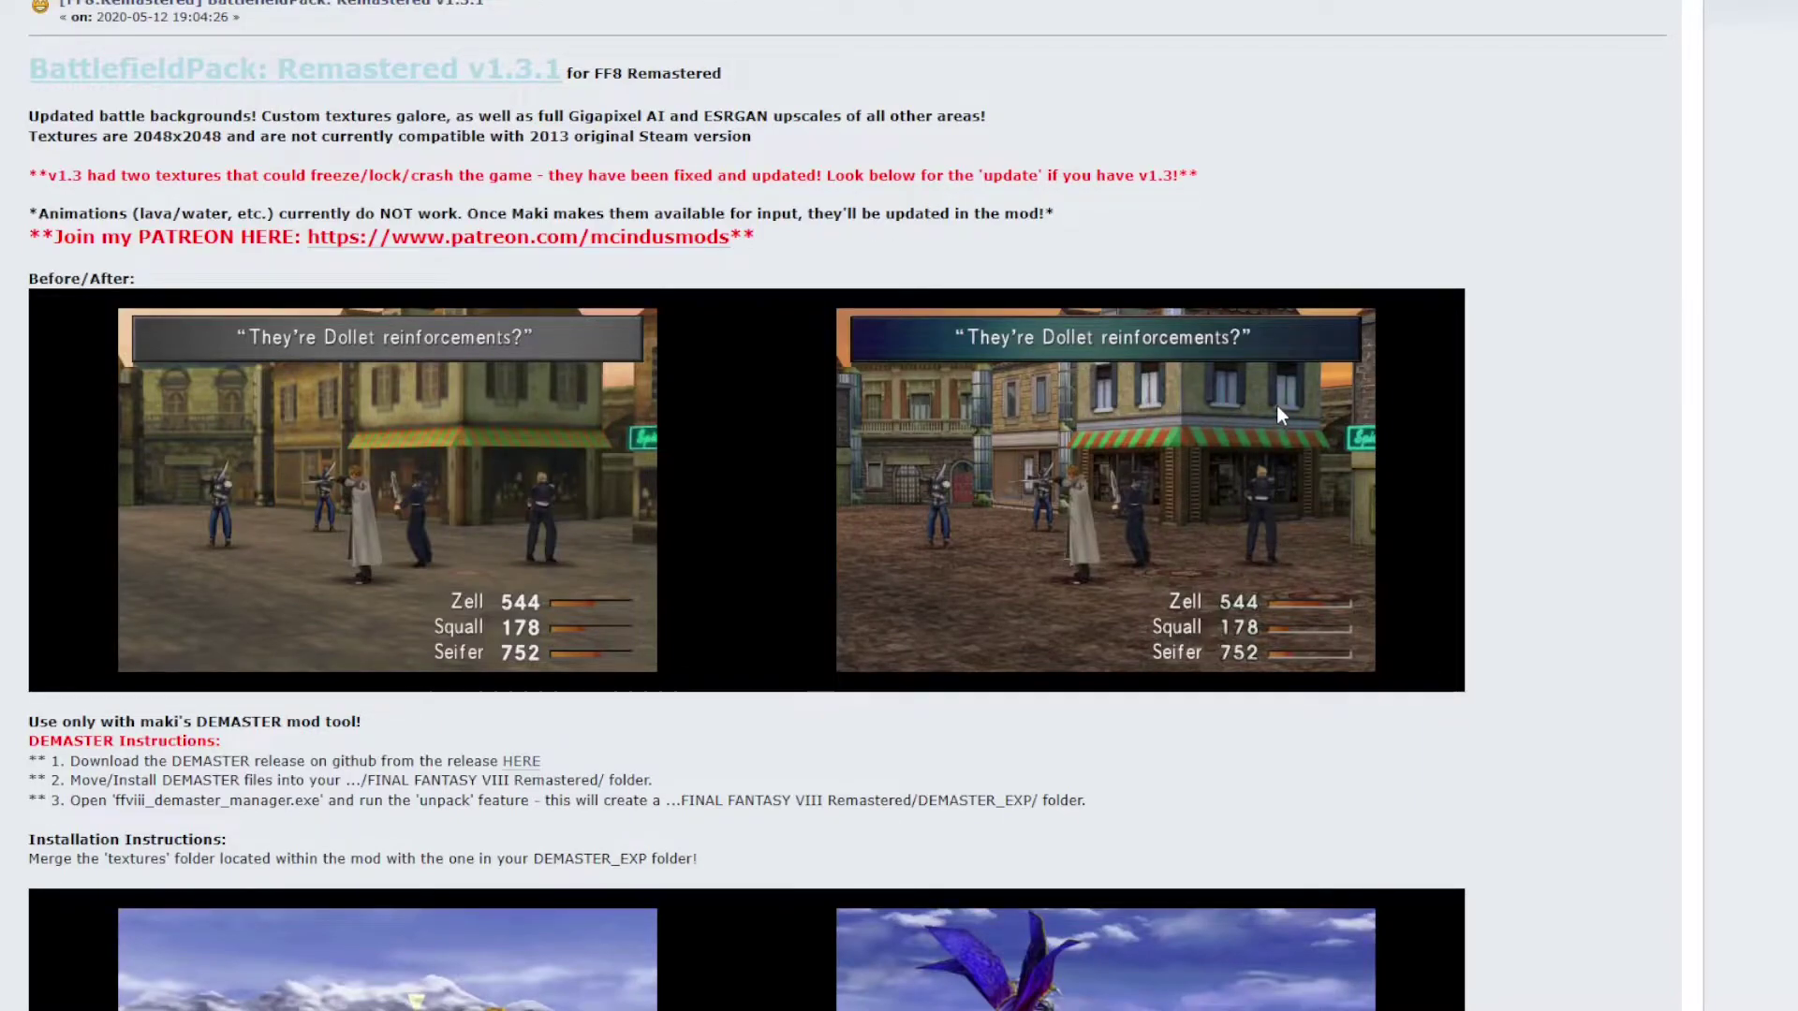
pyautogui.scroll(-2, 739, 459)
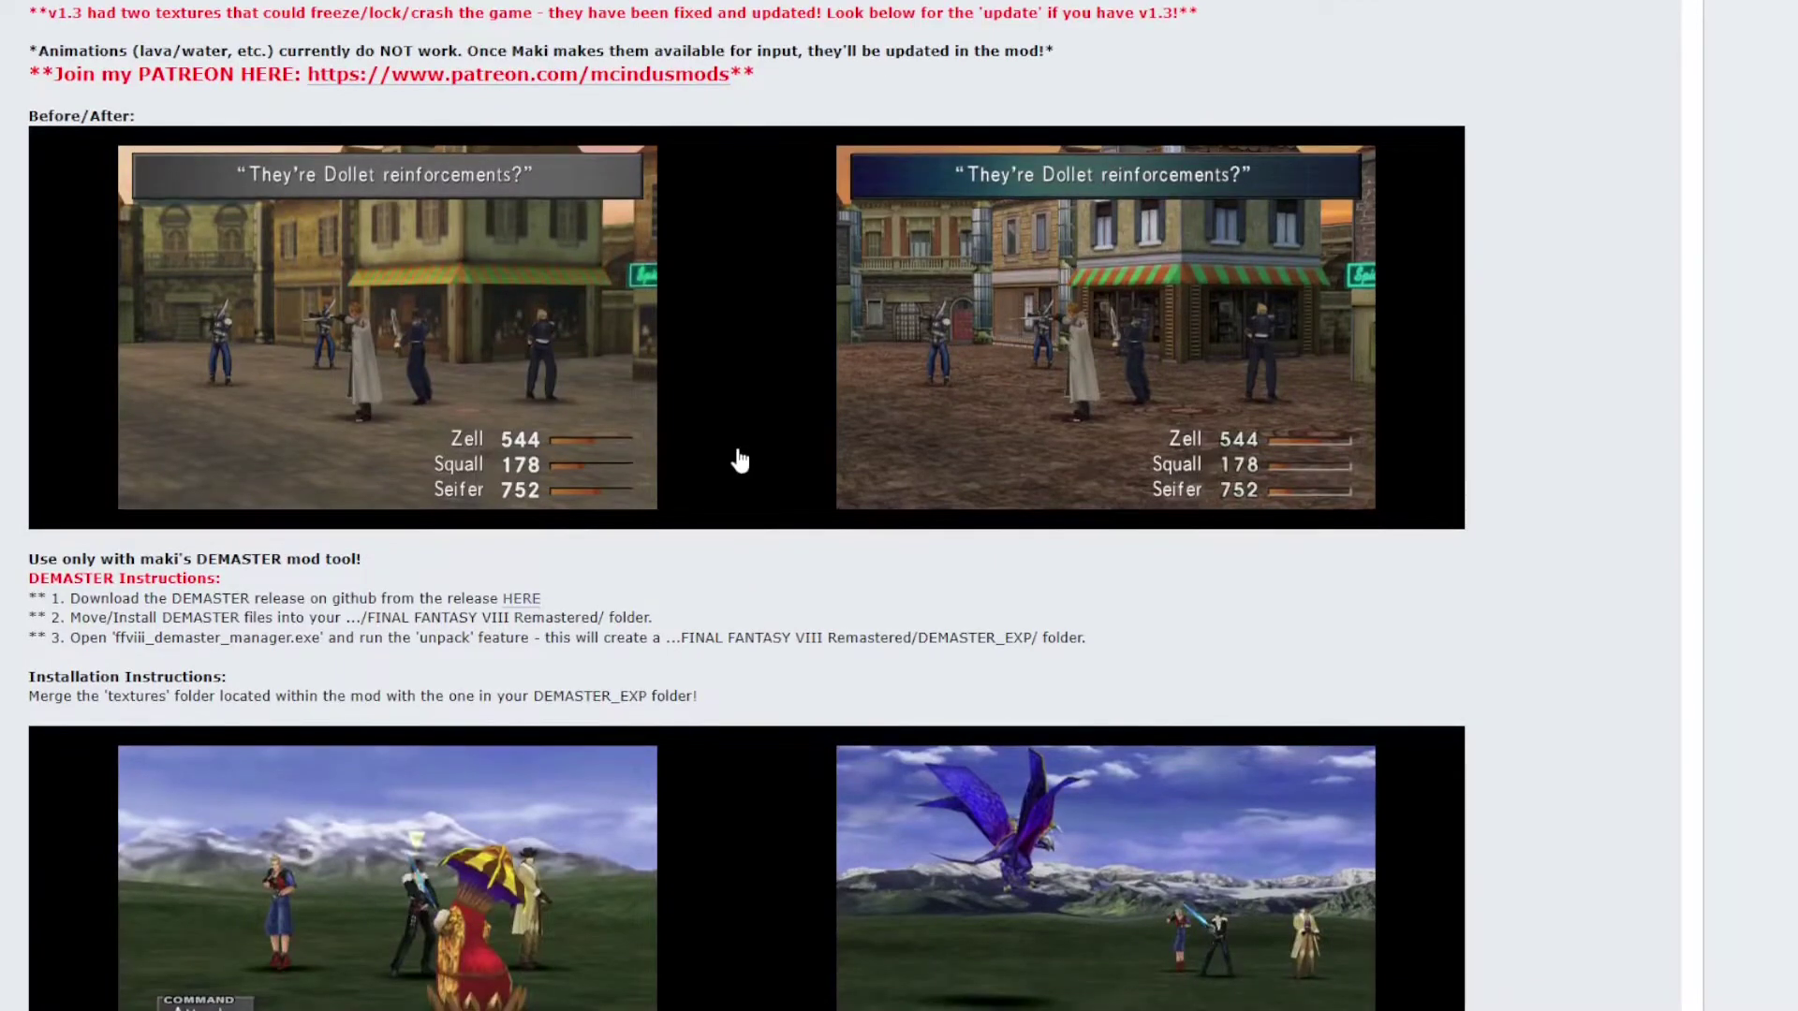
pyautogui.scroll(-5, 739, 459)
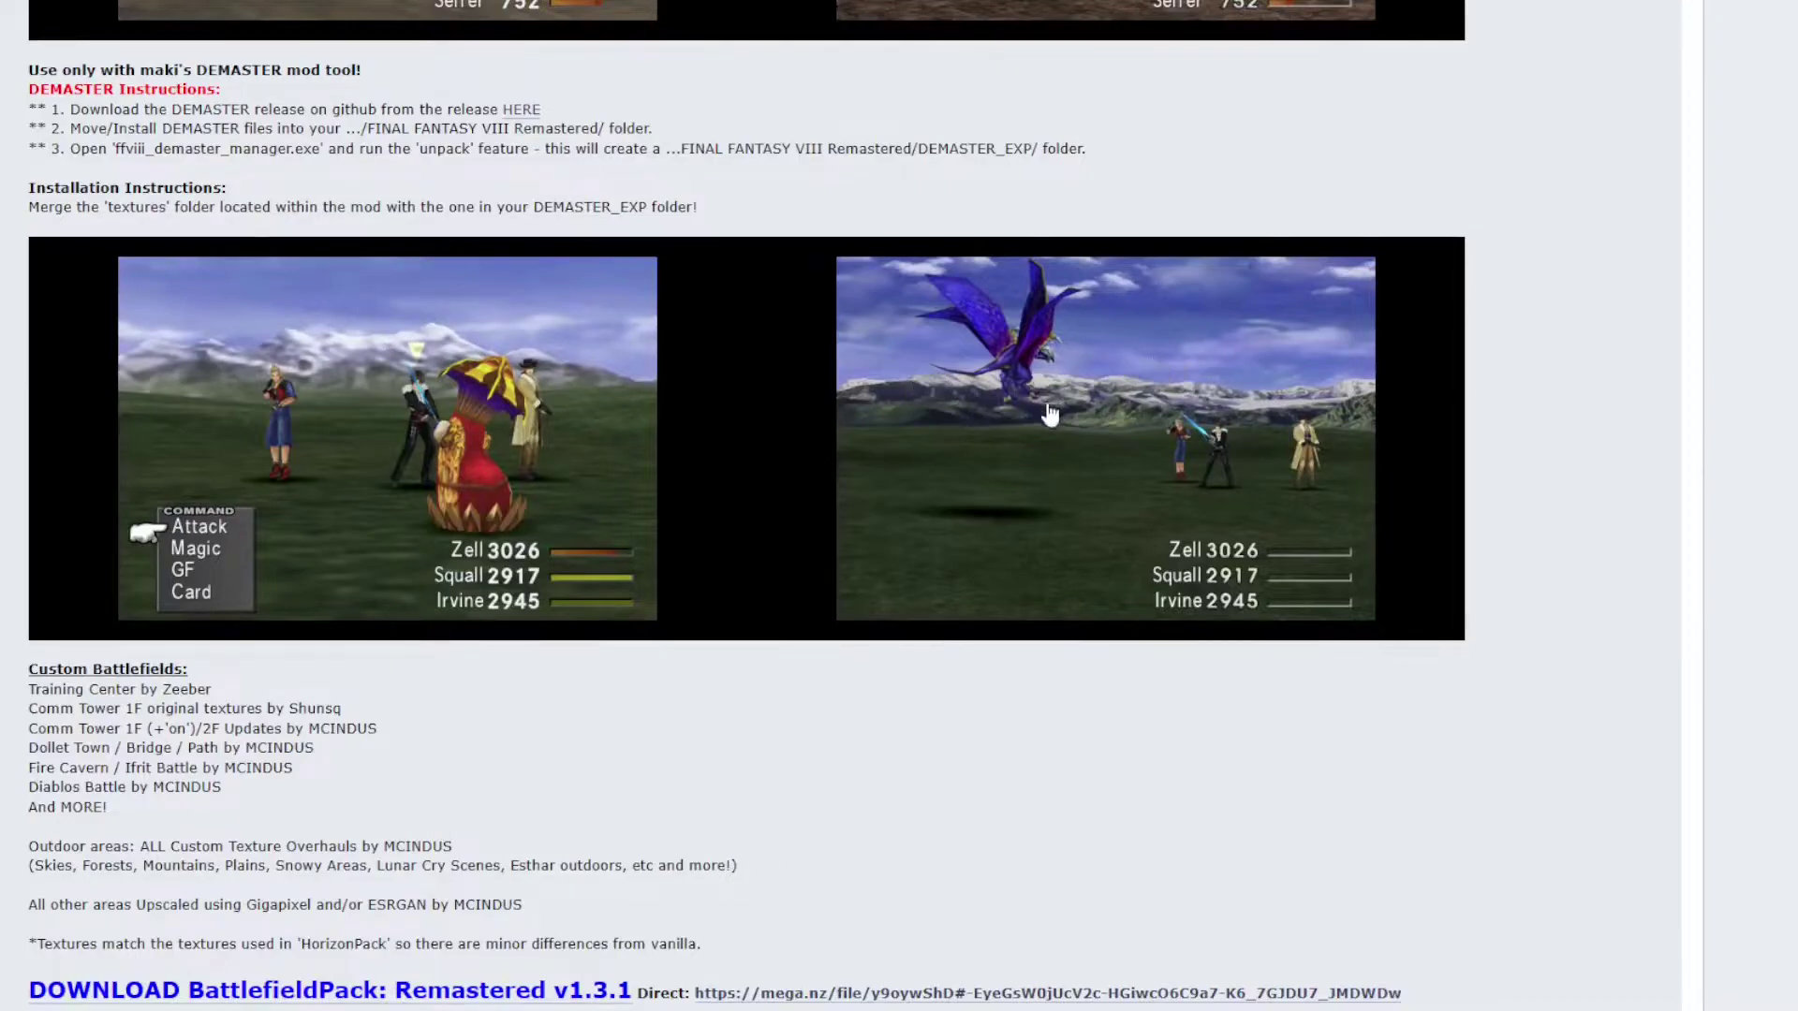
pyautogui.scroll(-5, 937, 411)
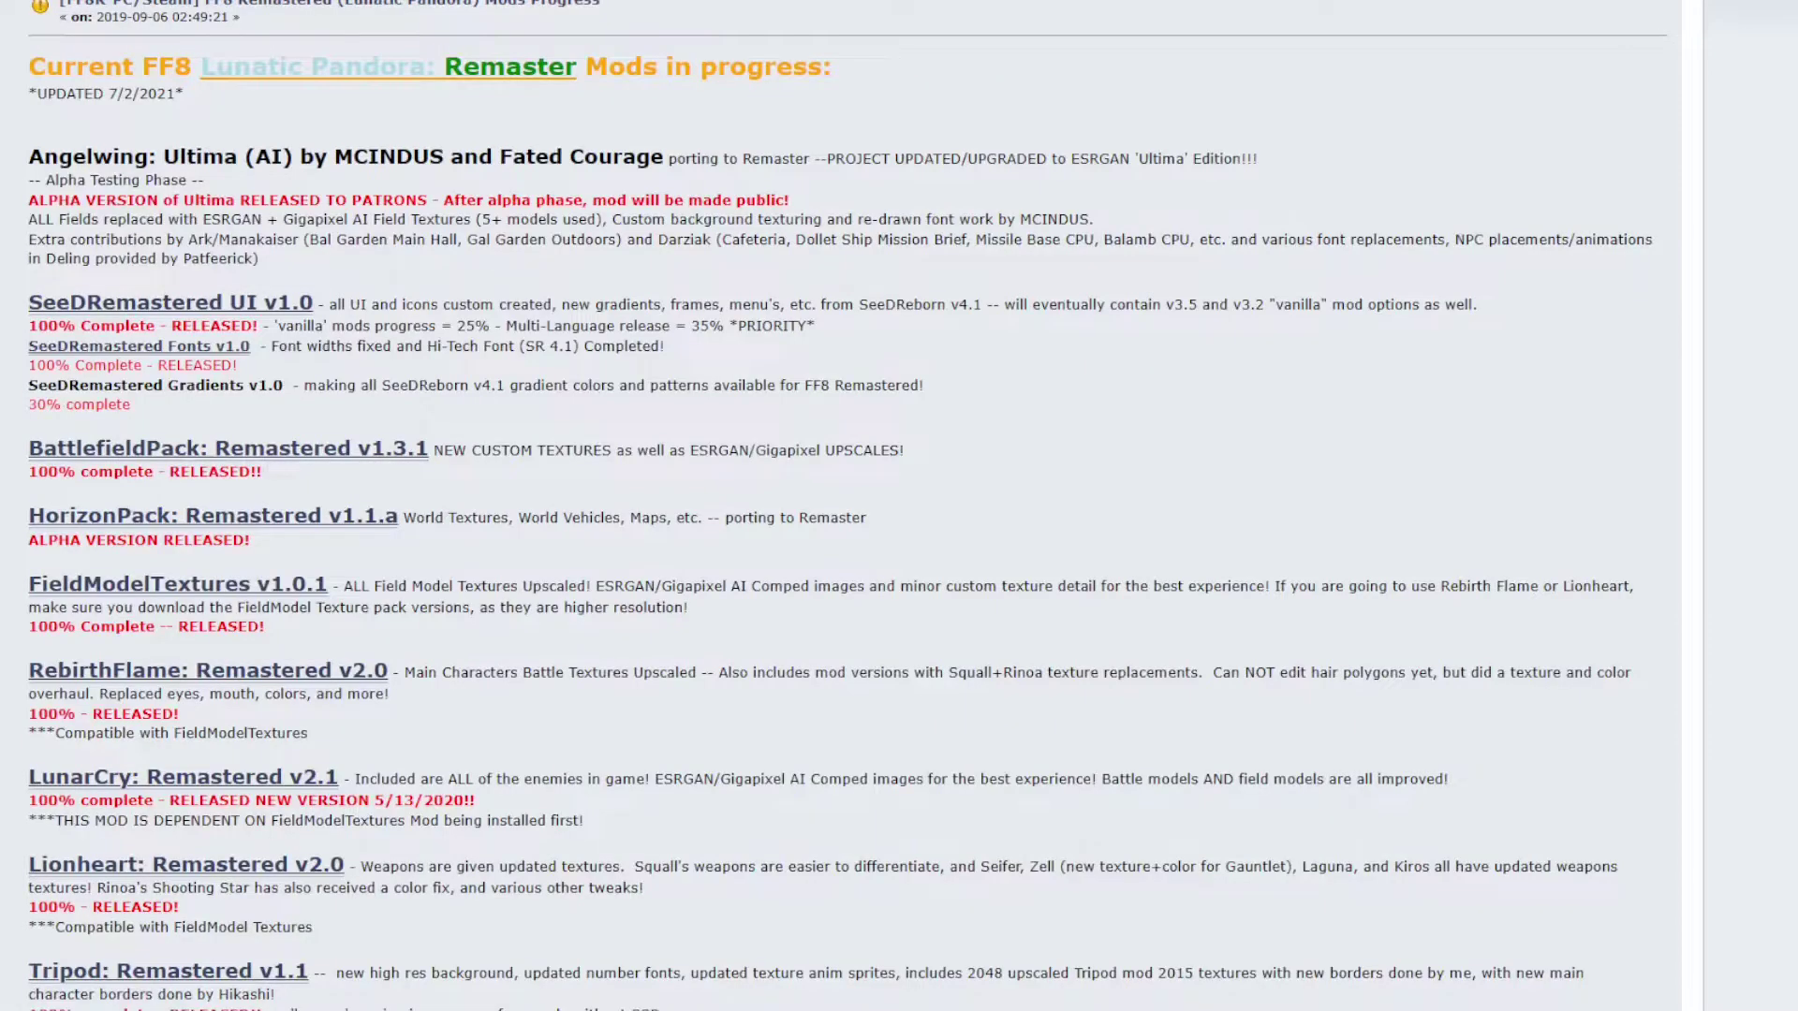
pyautogui.scroll(-2, 215, 361)
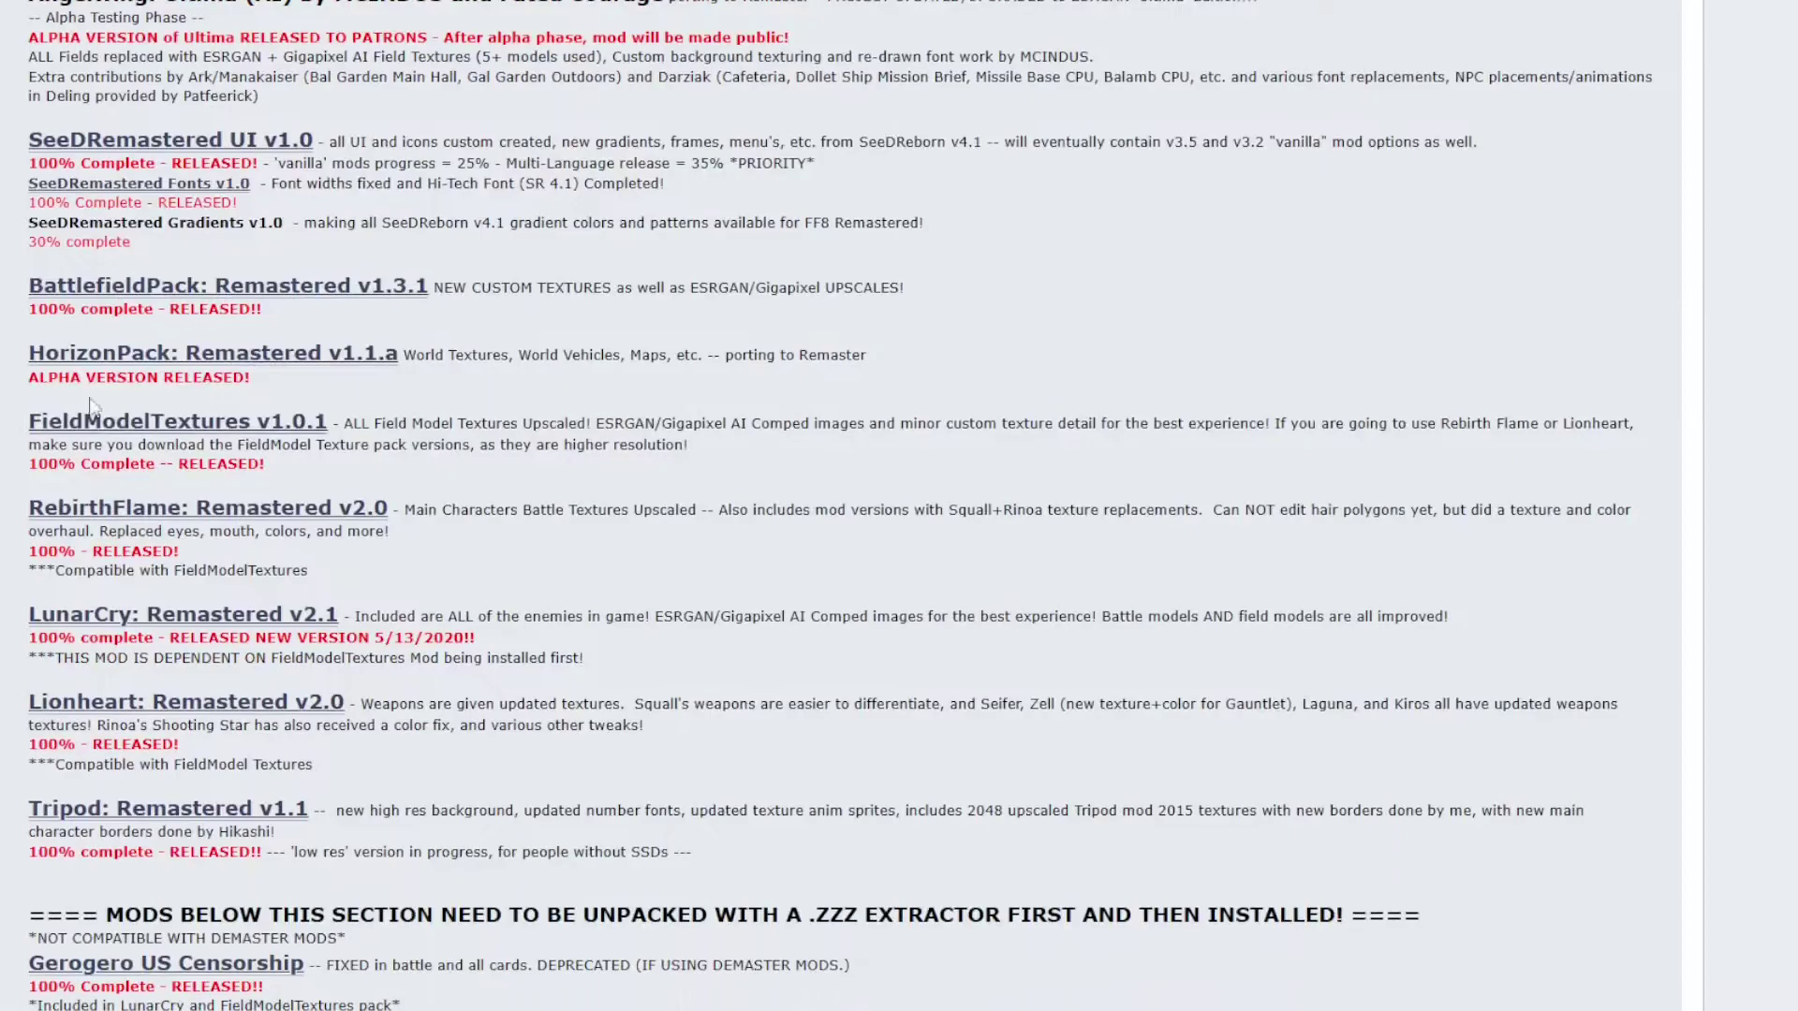
# - Open the HorizonPack: Remastered v1.1.a topic and read down through its post
pyautogui.click(216, 361)
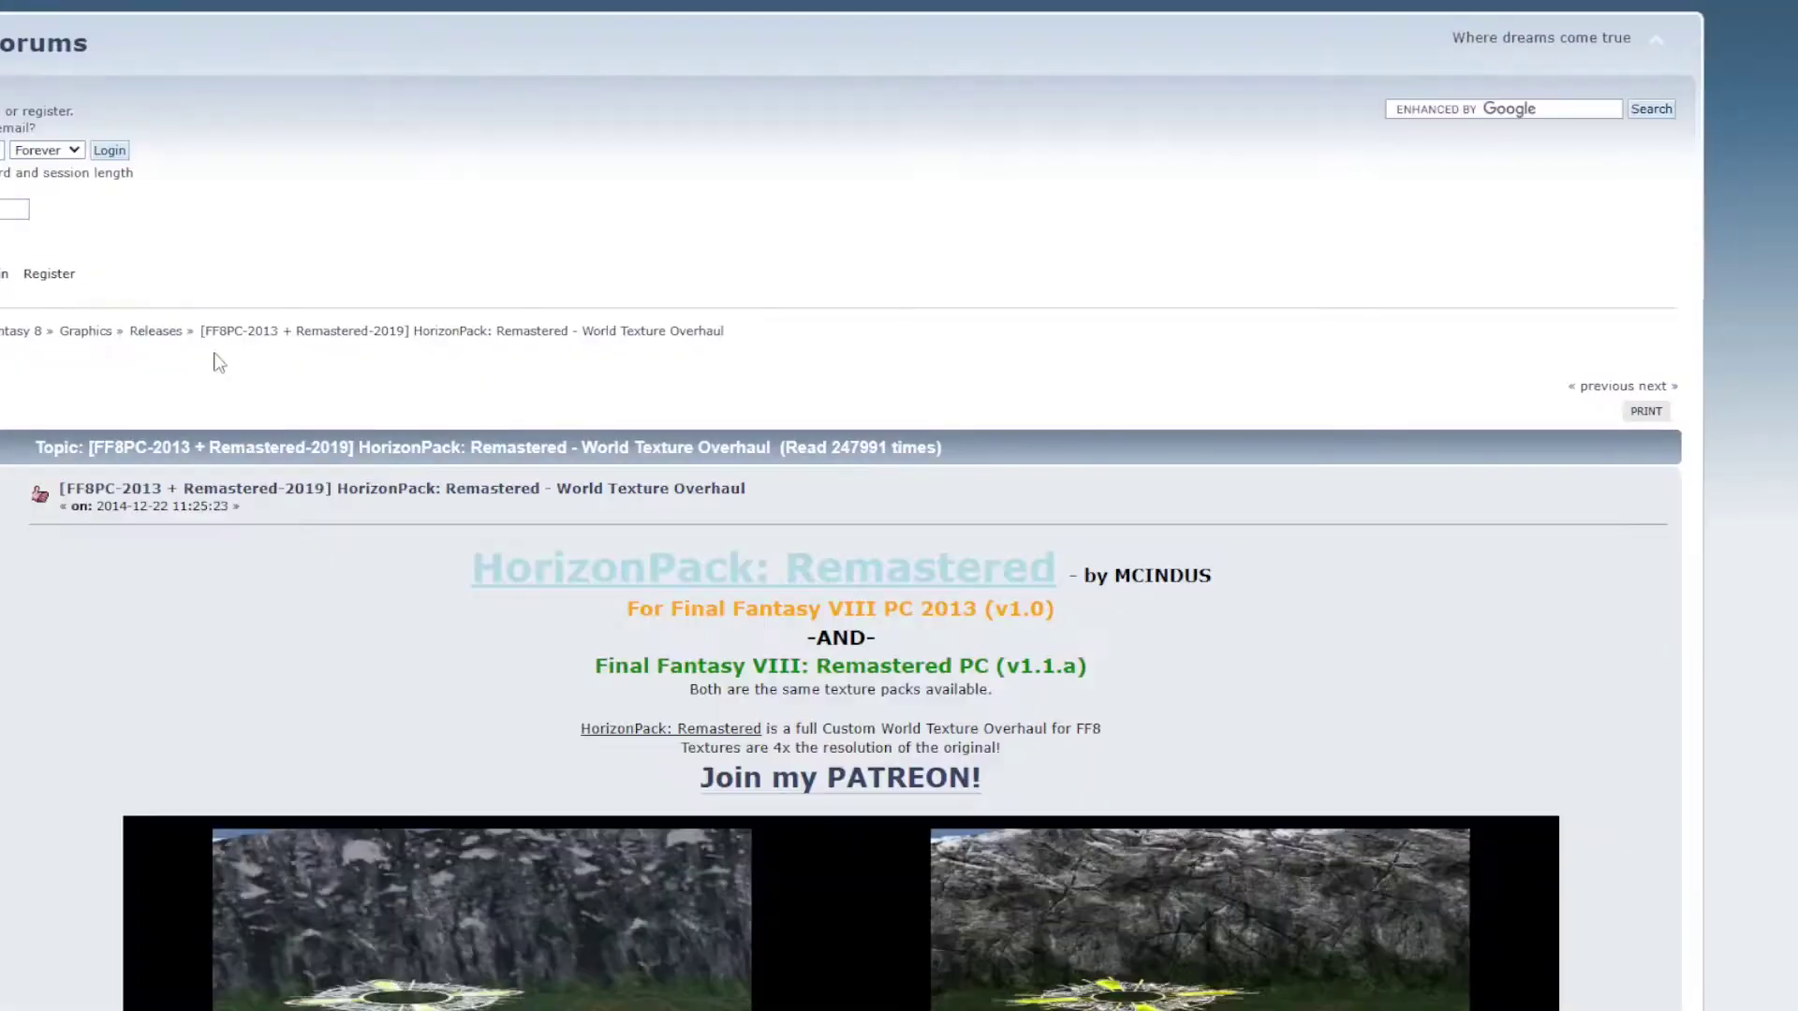
pyautogui.scroll(-6, 58, 408)
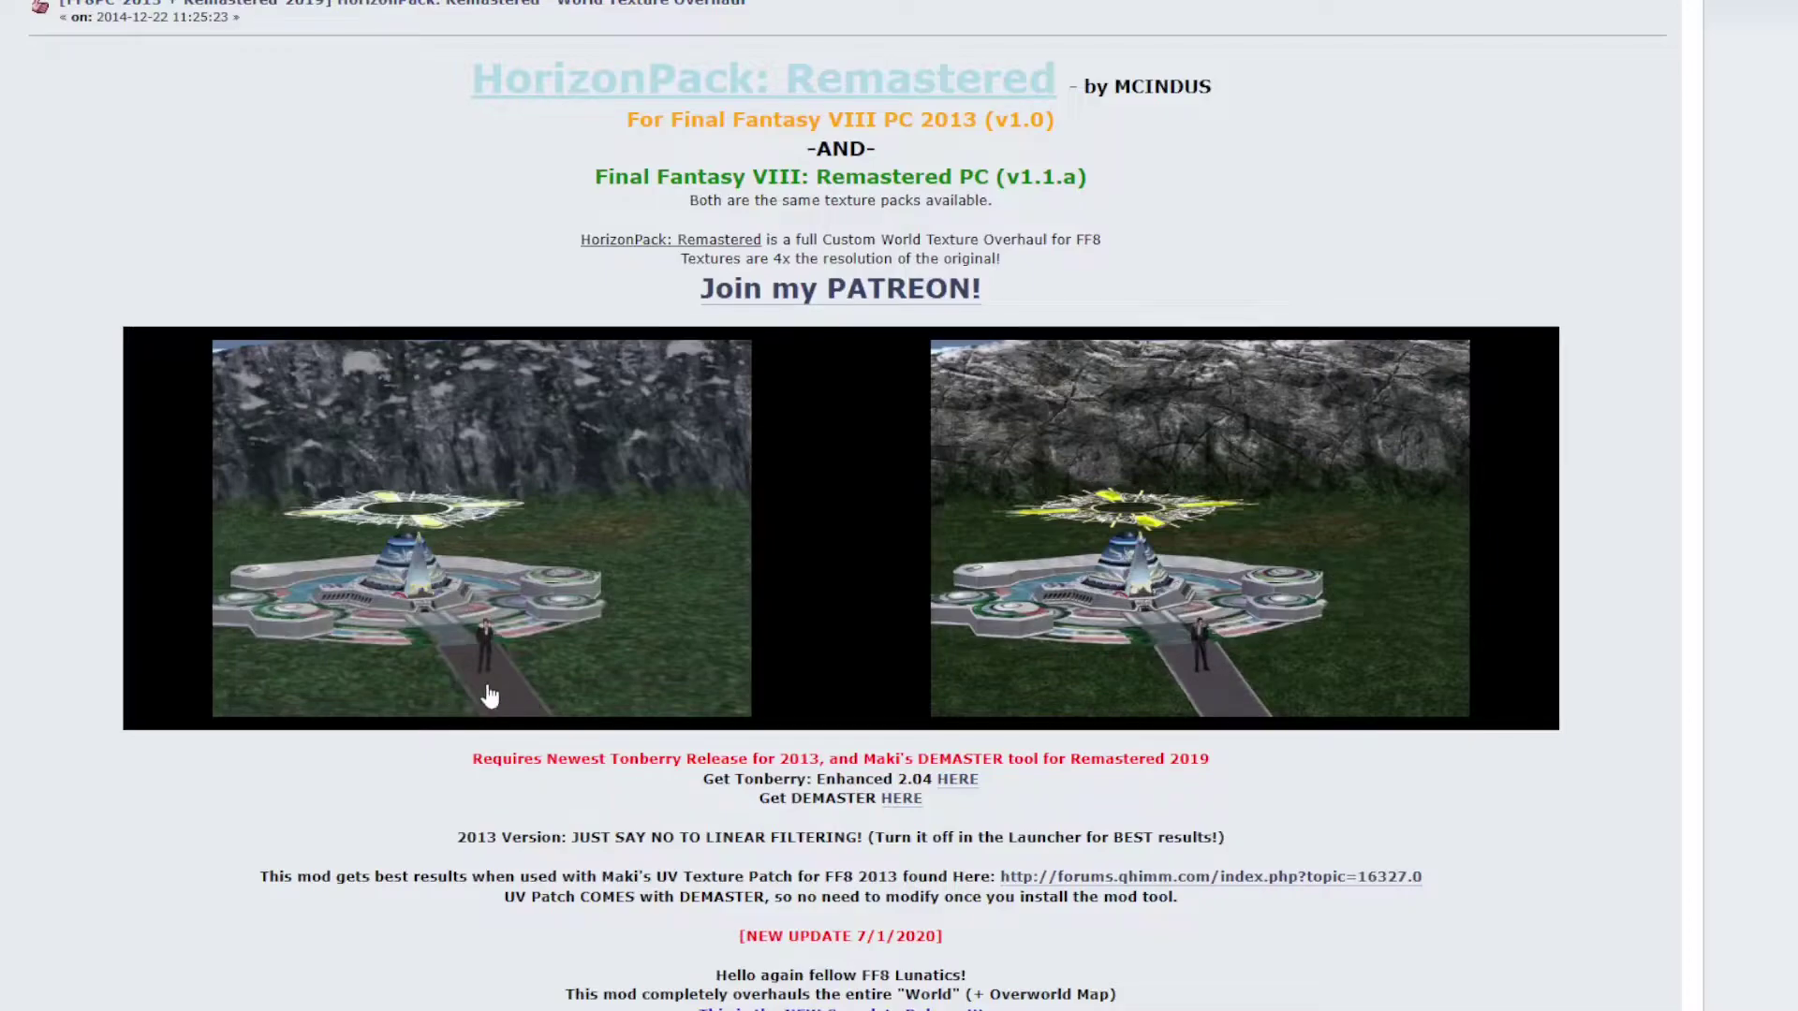
pyautogui.scroll(-1, 253, 643)
pyautogui.scroll(-3, 252, 643)
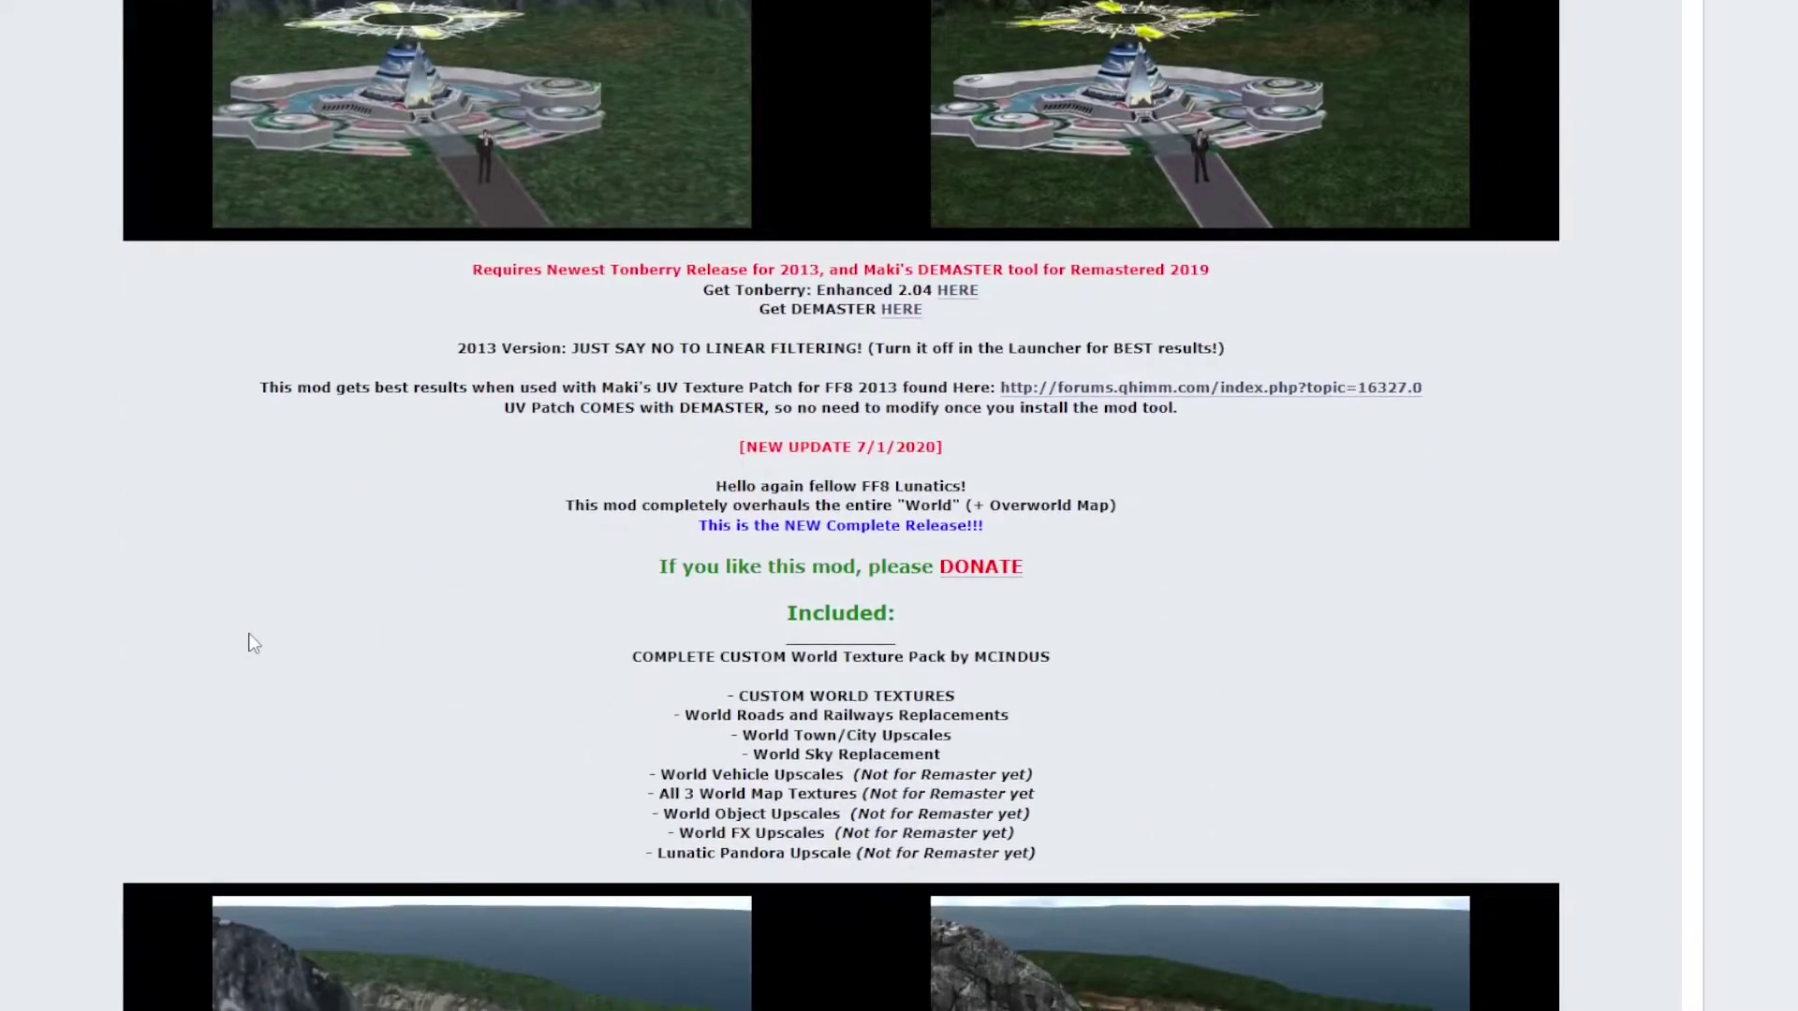
pyautogui.scroll(-7, 252, 643)
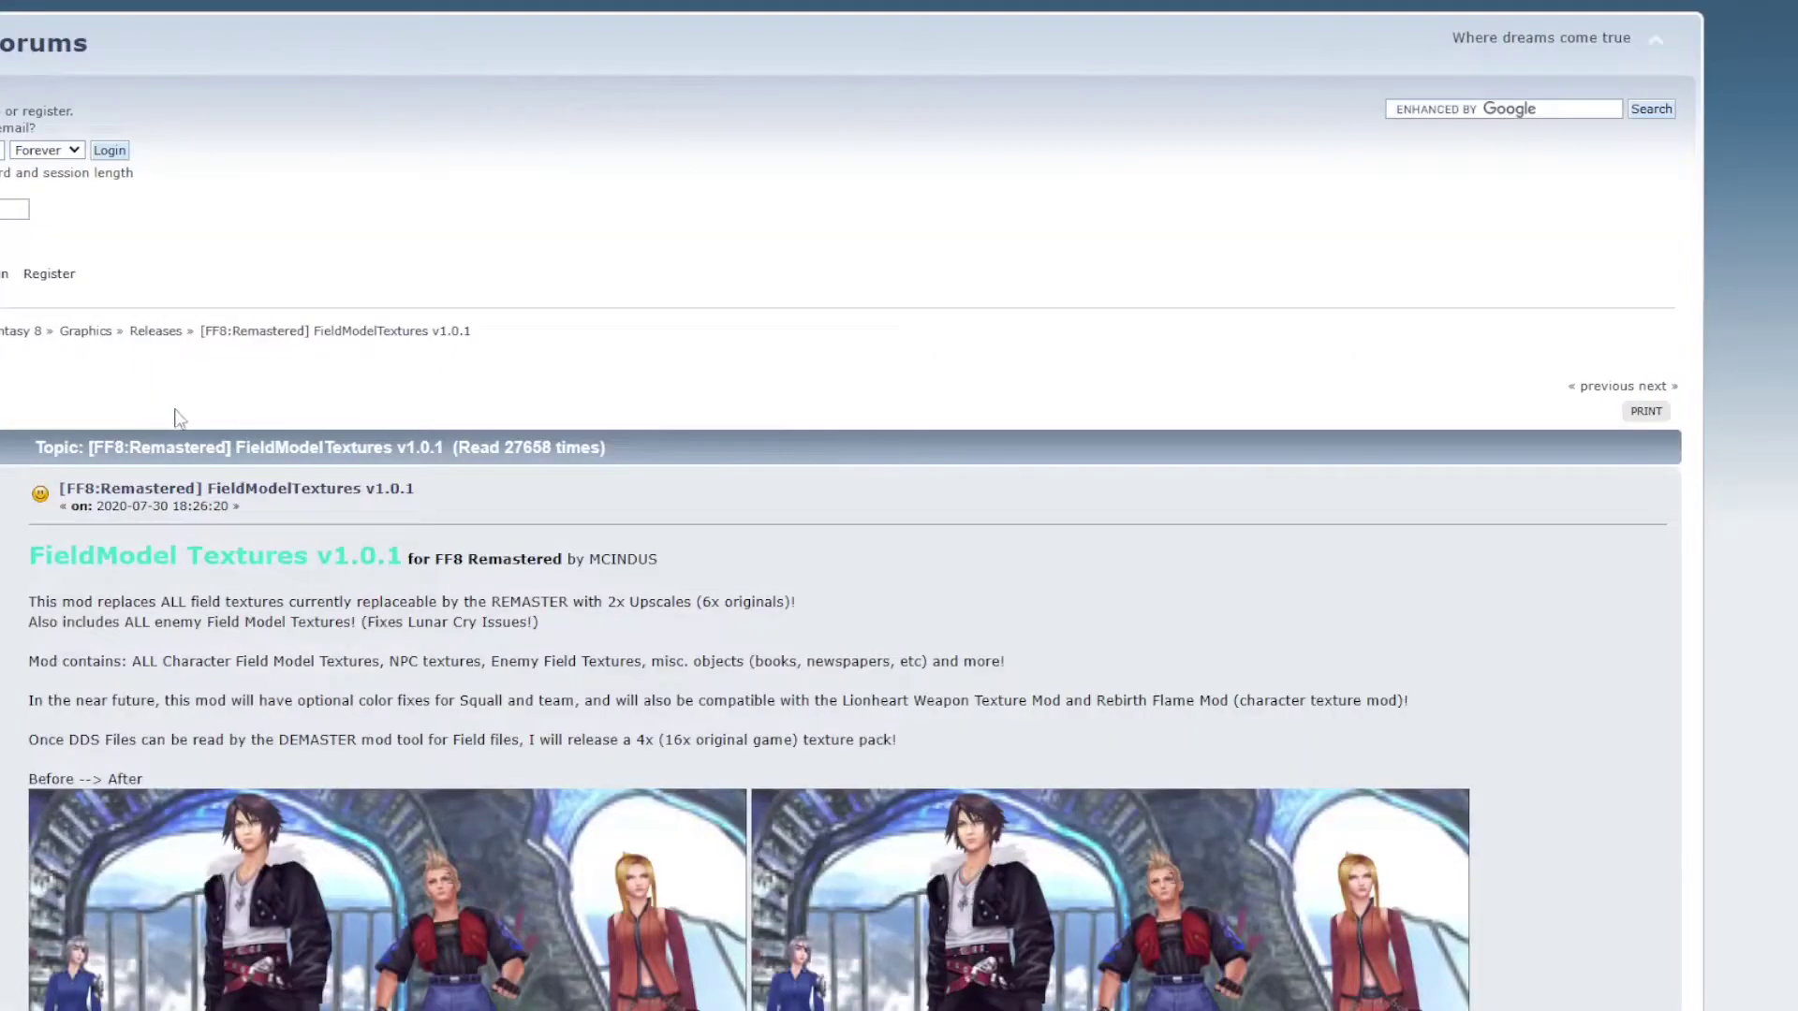
# - Check the 840.7 MB FieldModelTextures v1-0-1 MEGA download, then return to the Lunatic Pandora mods list
pyautogui.scroll(-7, 61, 422)
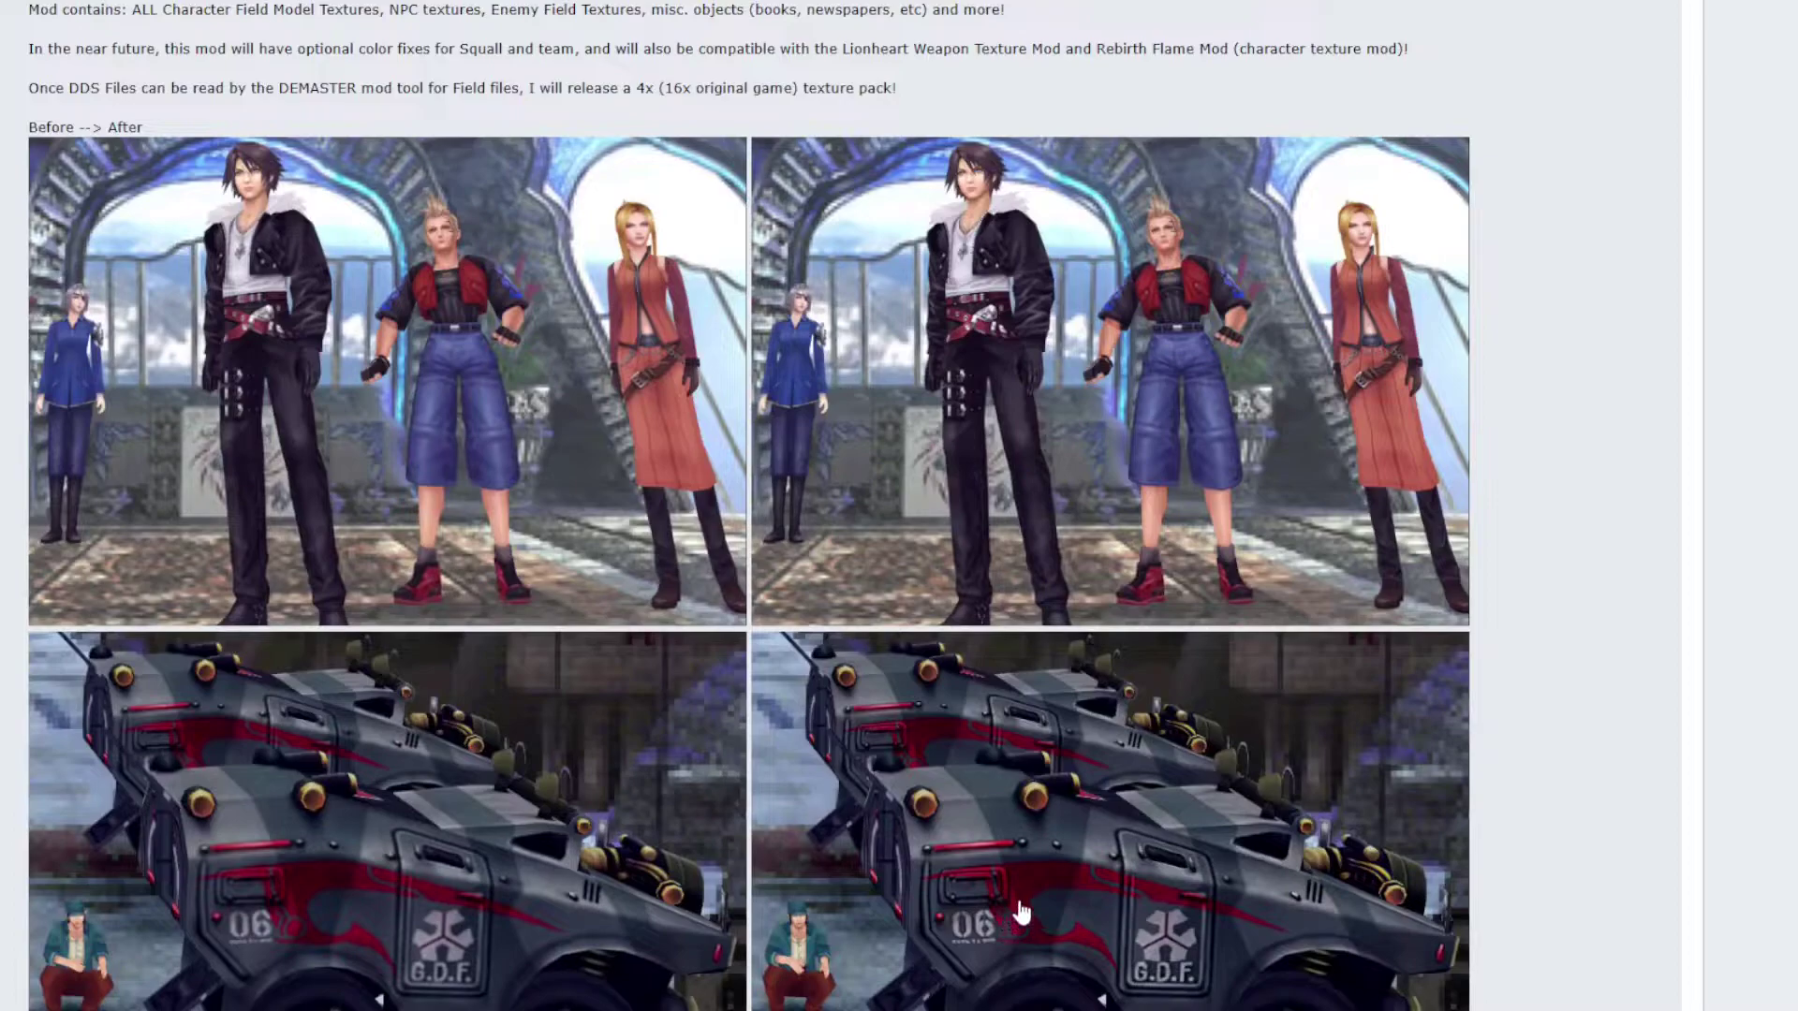
pyautogui.scroll(-10, 78, 588)
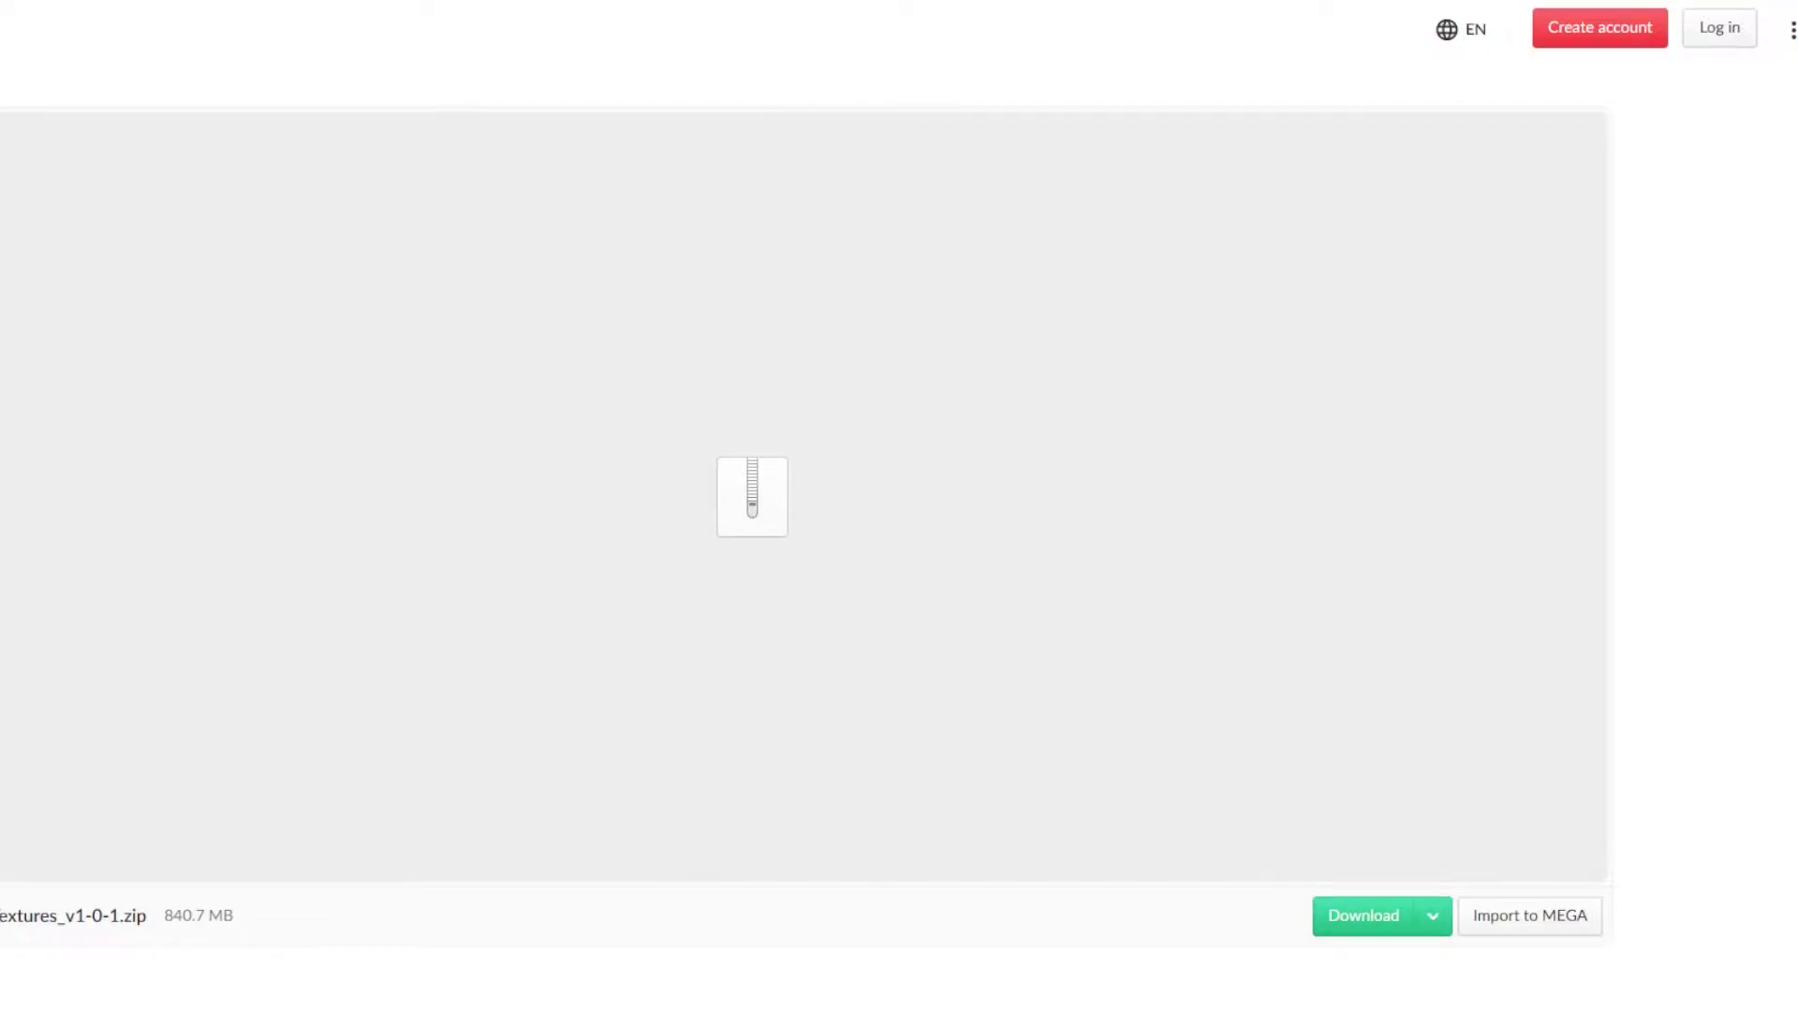
pyautogui.hotkey('ctrl', 'w')
pyautogui.hotkey('alt', 'Left')
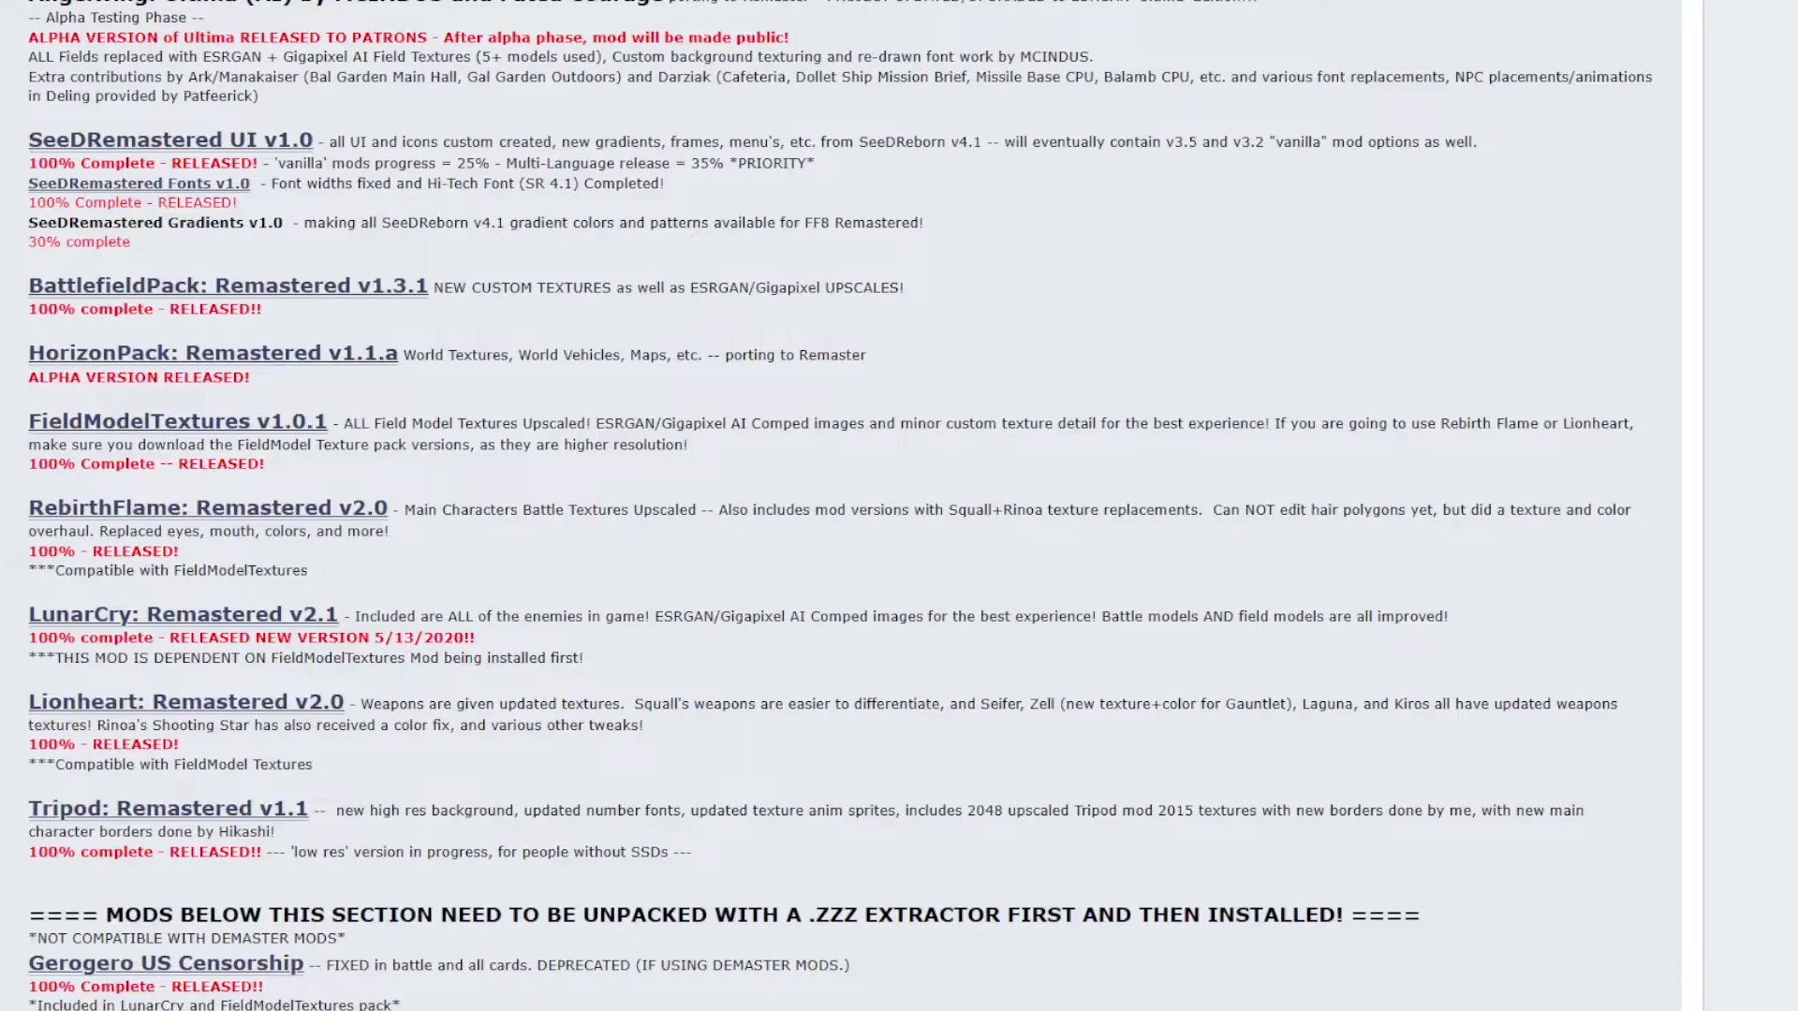
pyautogui.scroll(-2, 248, 354)
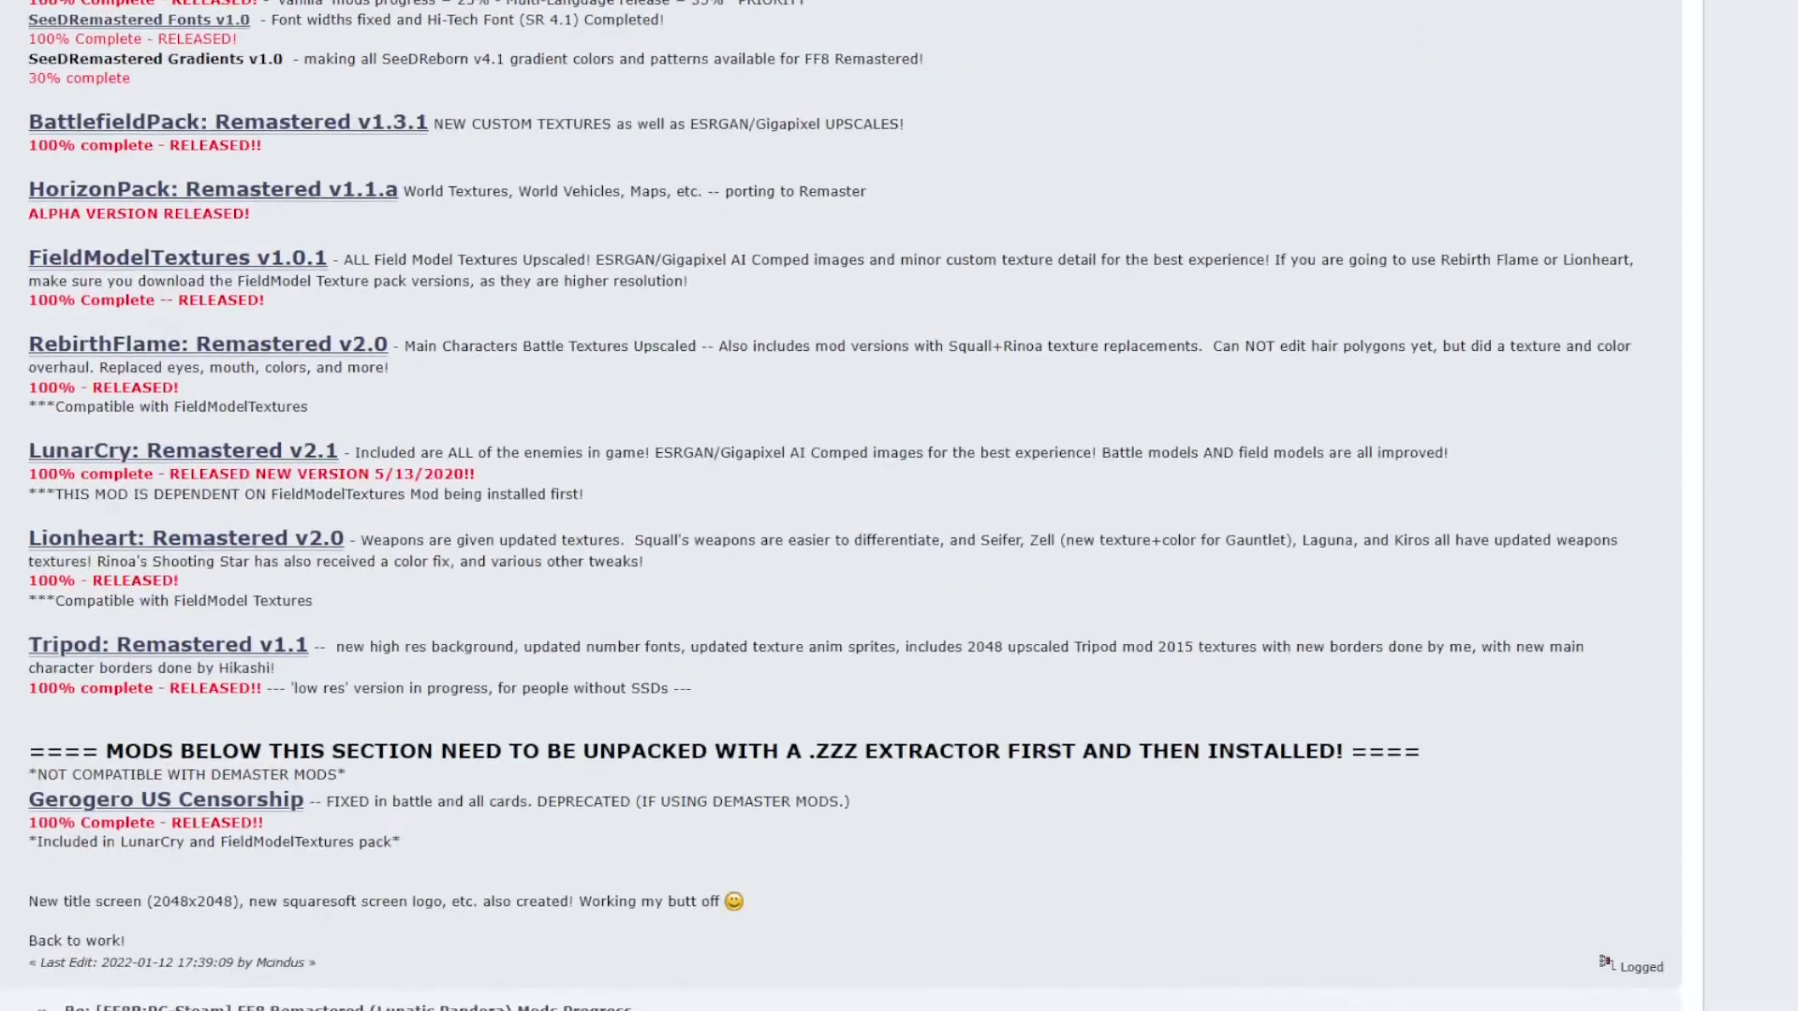
# - Open the RebirthFlame: Remastered v2.0 topic and find its 'Get DEMASTER Mod Tool HERE' line
pyautogui.click(246, 345)
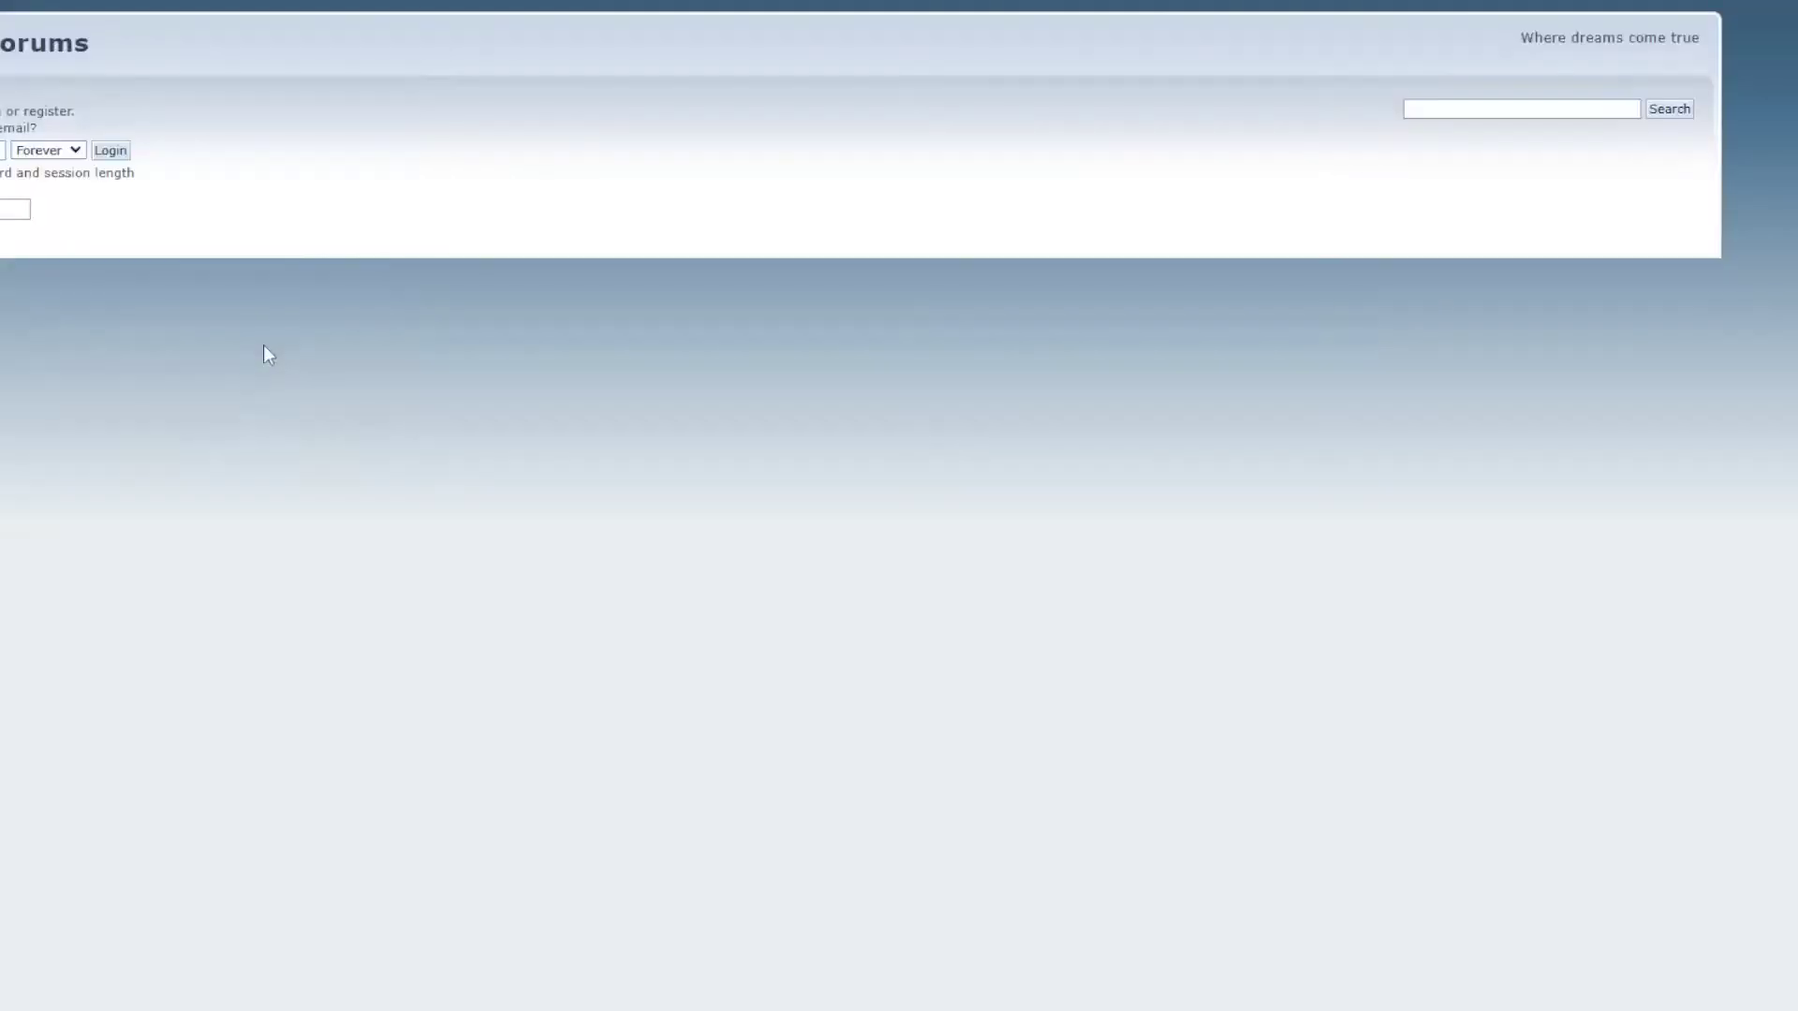
pyautogui.scroll(-7, 253, 364)
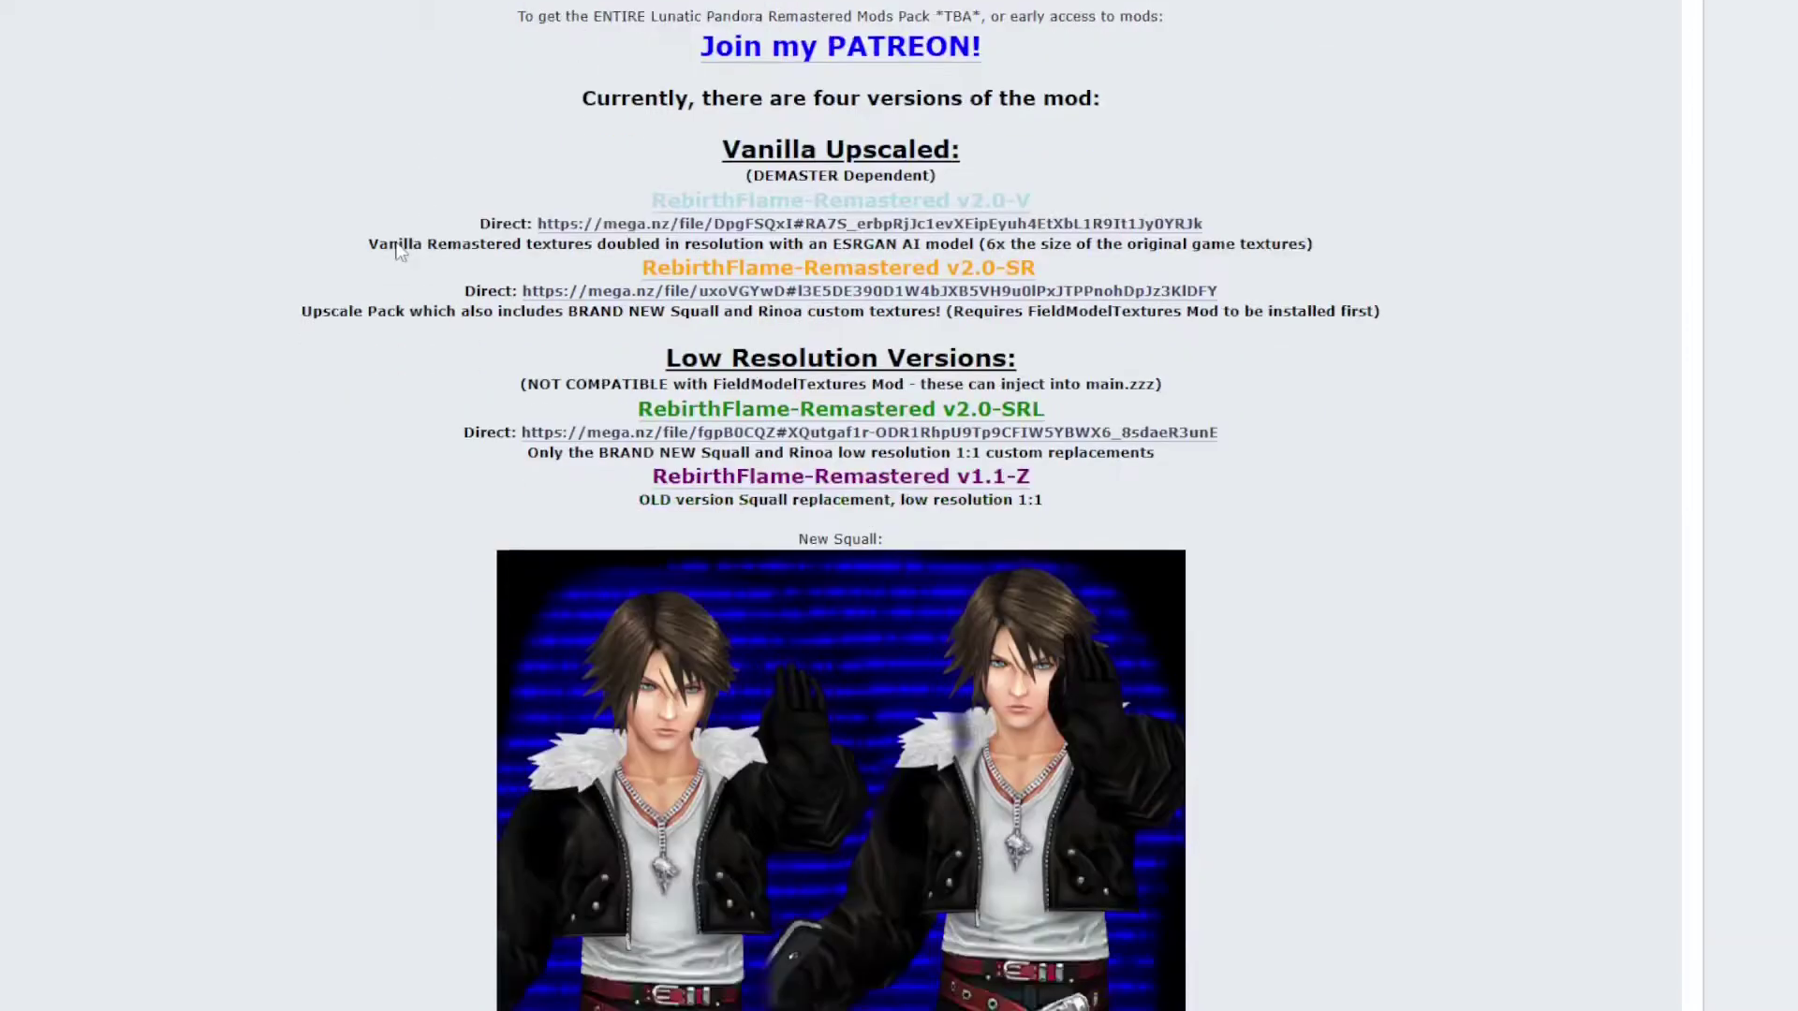
pyautogui.scroll(-1, 380, 249)
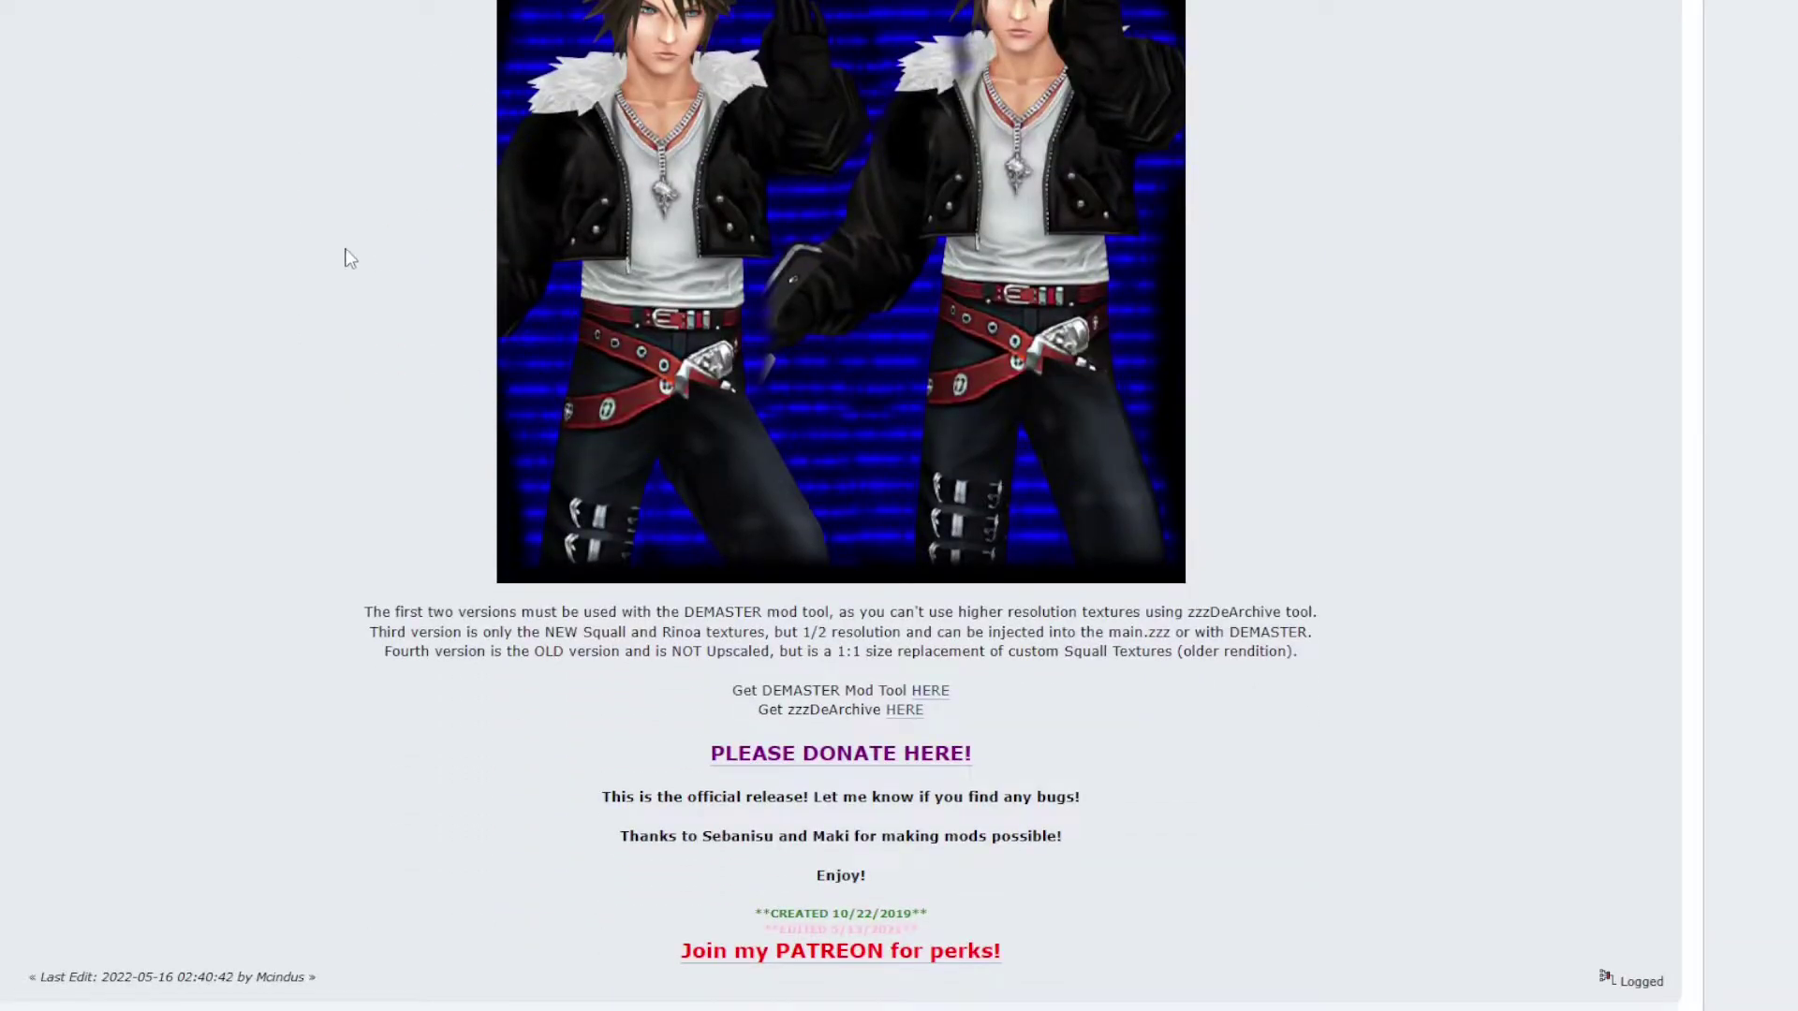
pyautogui.scroll(-2, 342, 249)
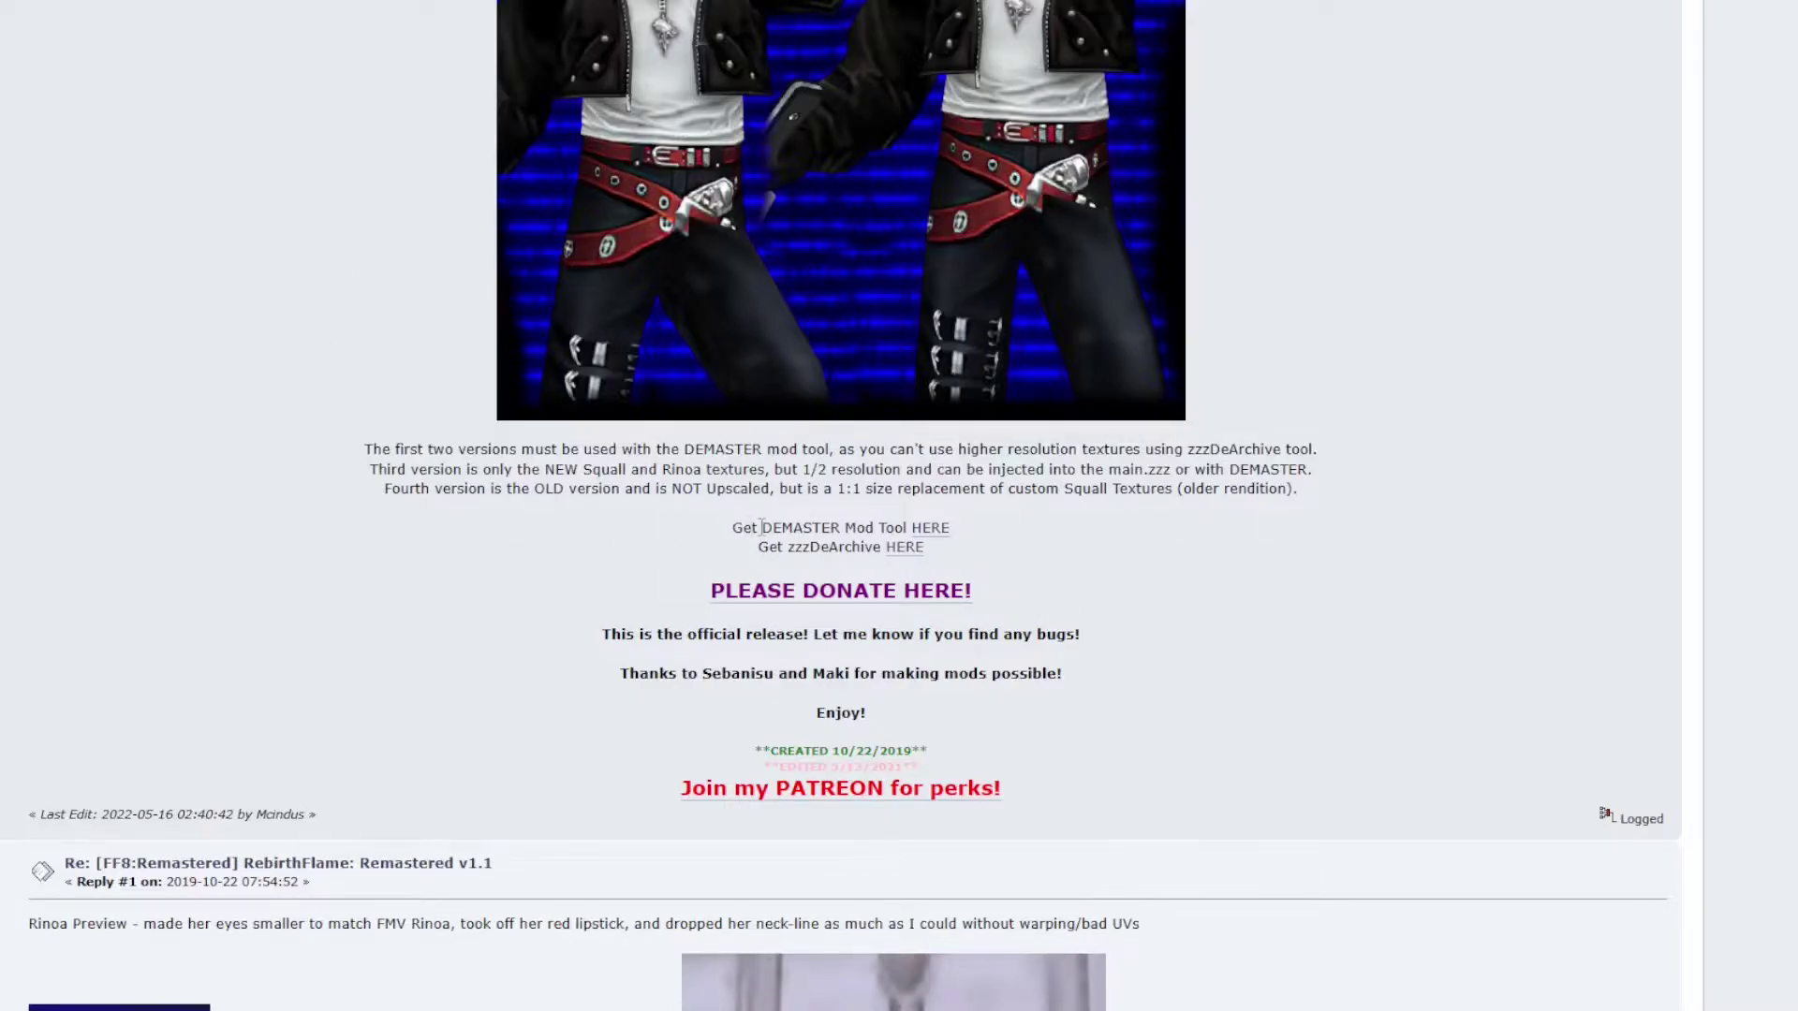
pyautogui.moveTo(763, 527); pyautogui.dragTo(885, 530)
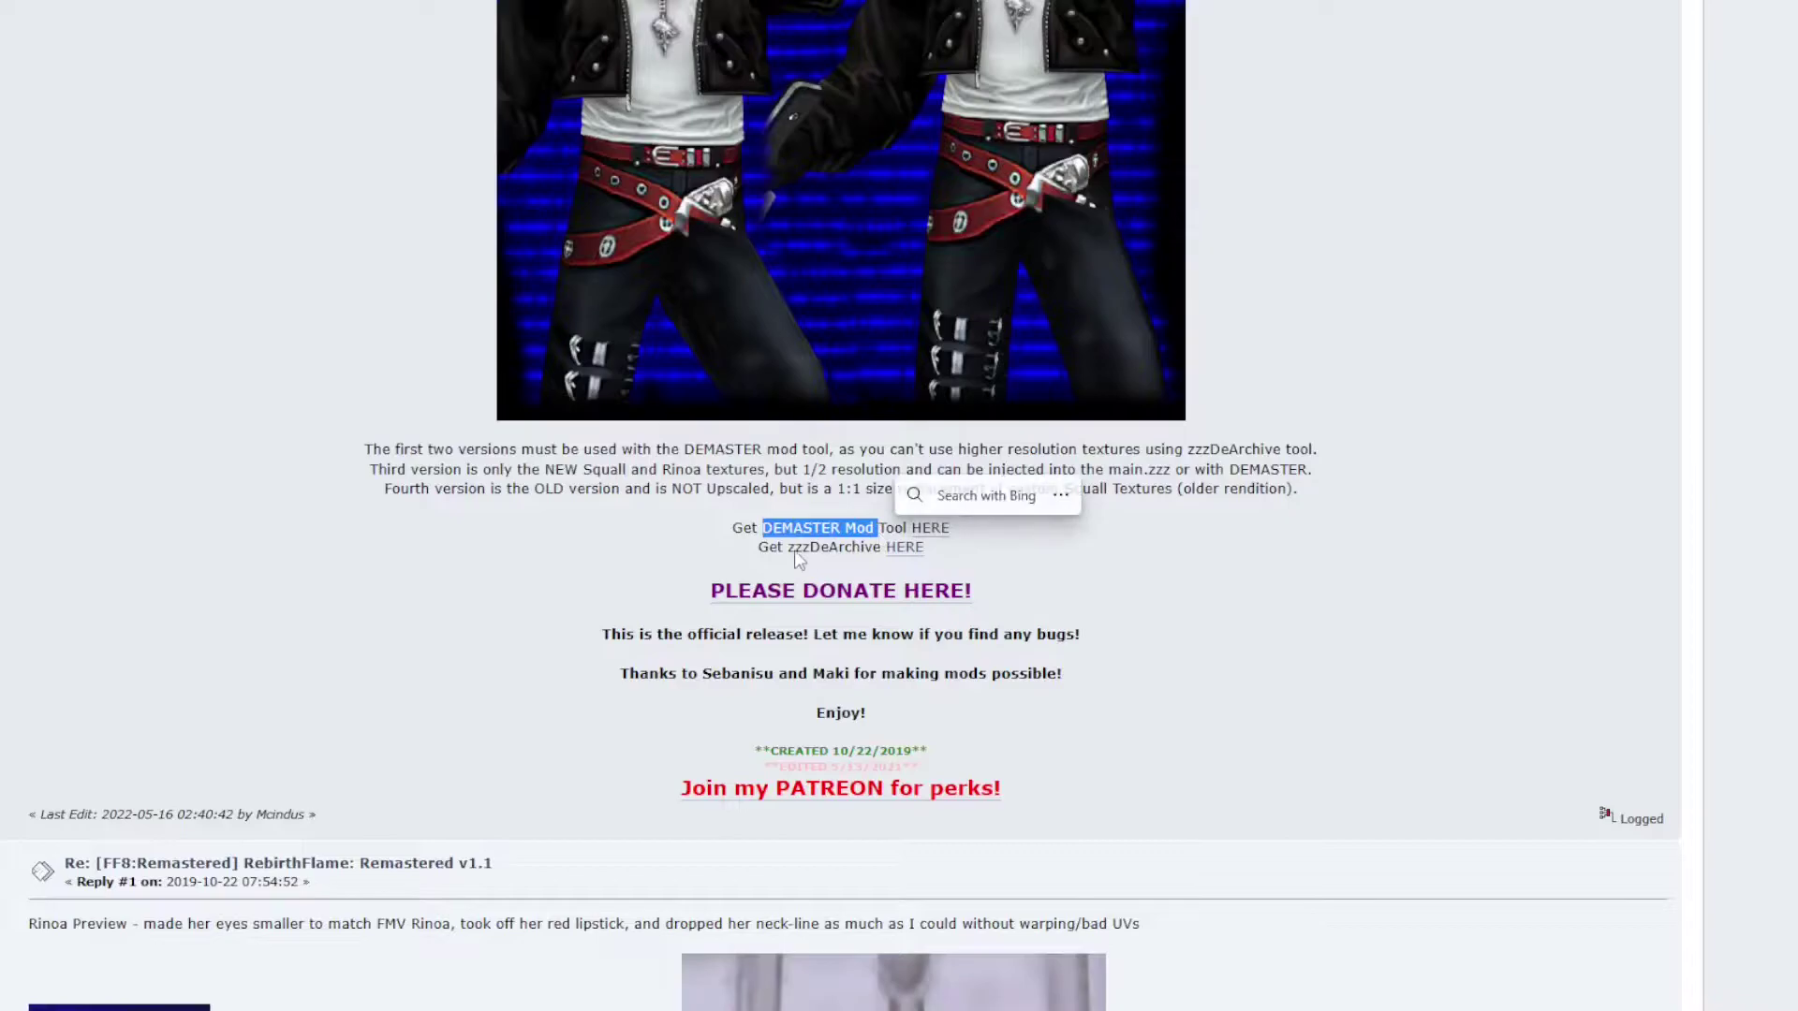
pyautogui.click(771, 557)
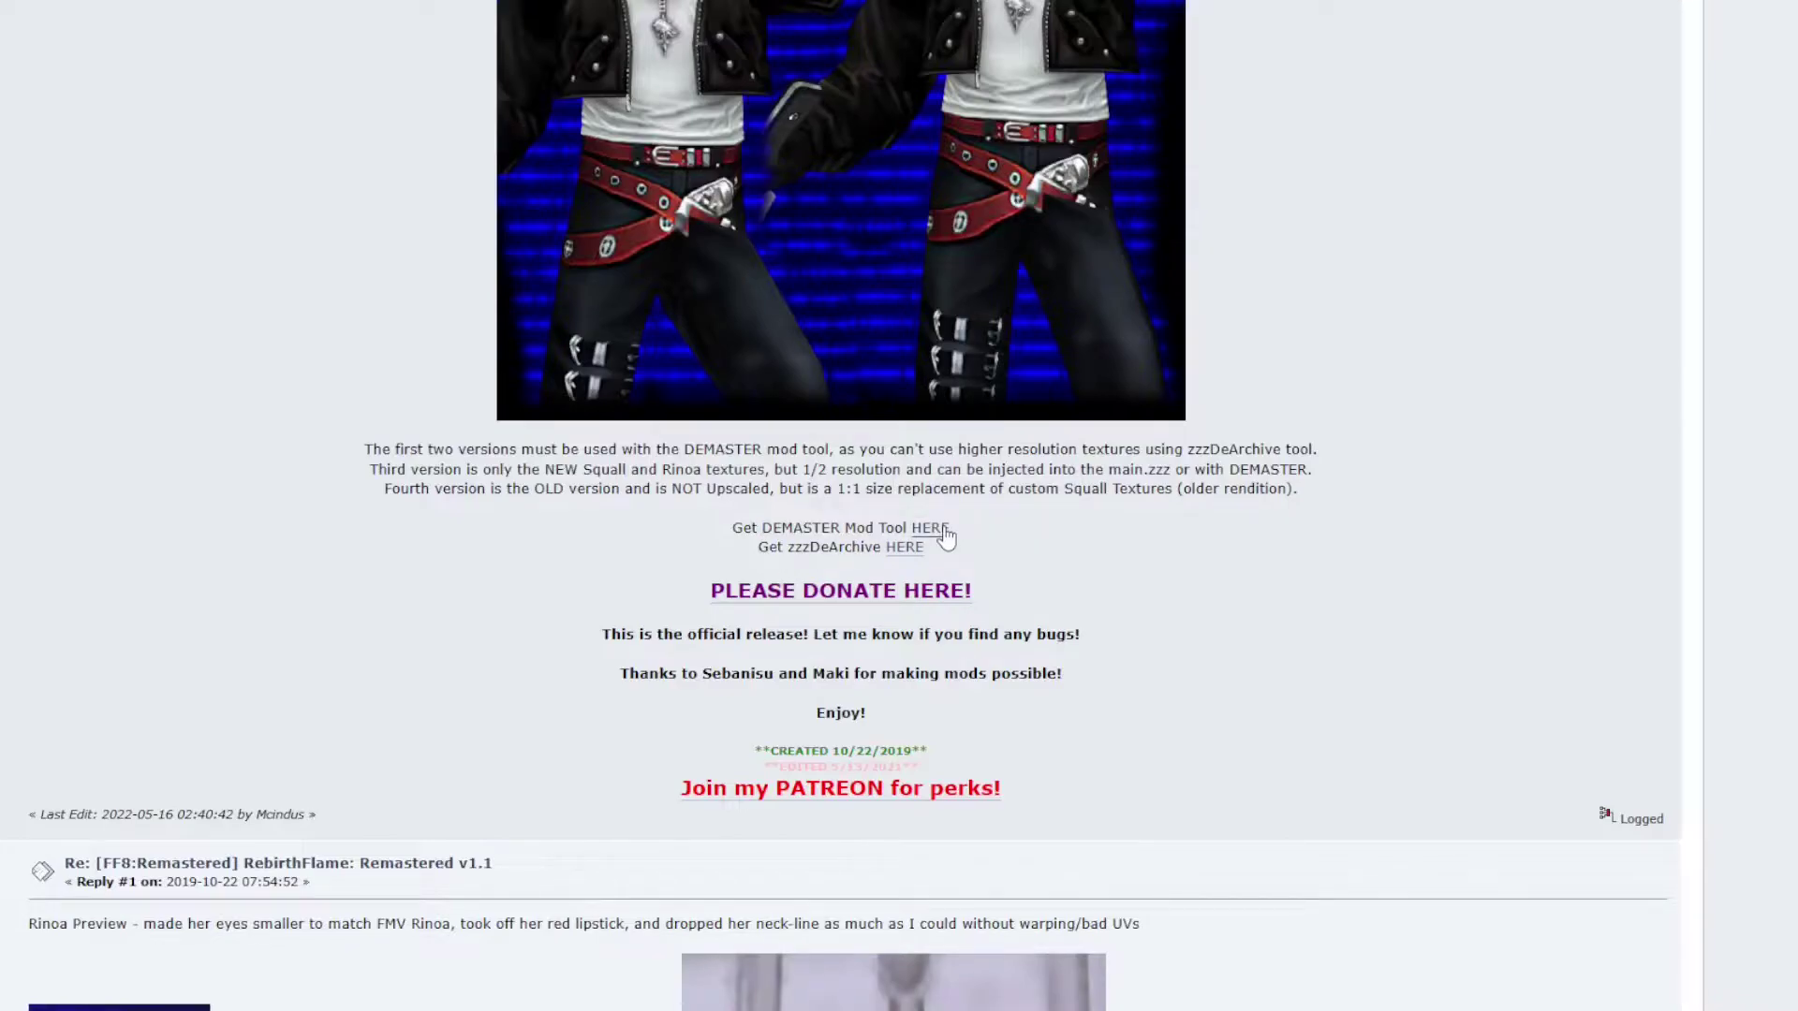
# - Download ff8_demastered_1033.7z from the DEMASTER 1.3.3 release on GitHub
pyautogui.click(944, 533)
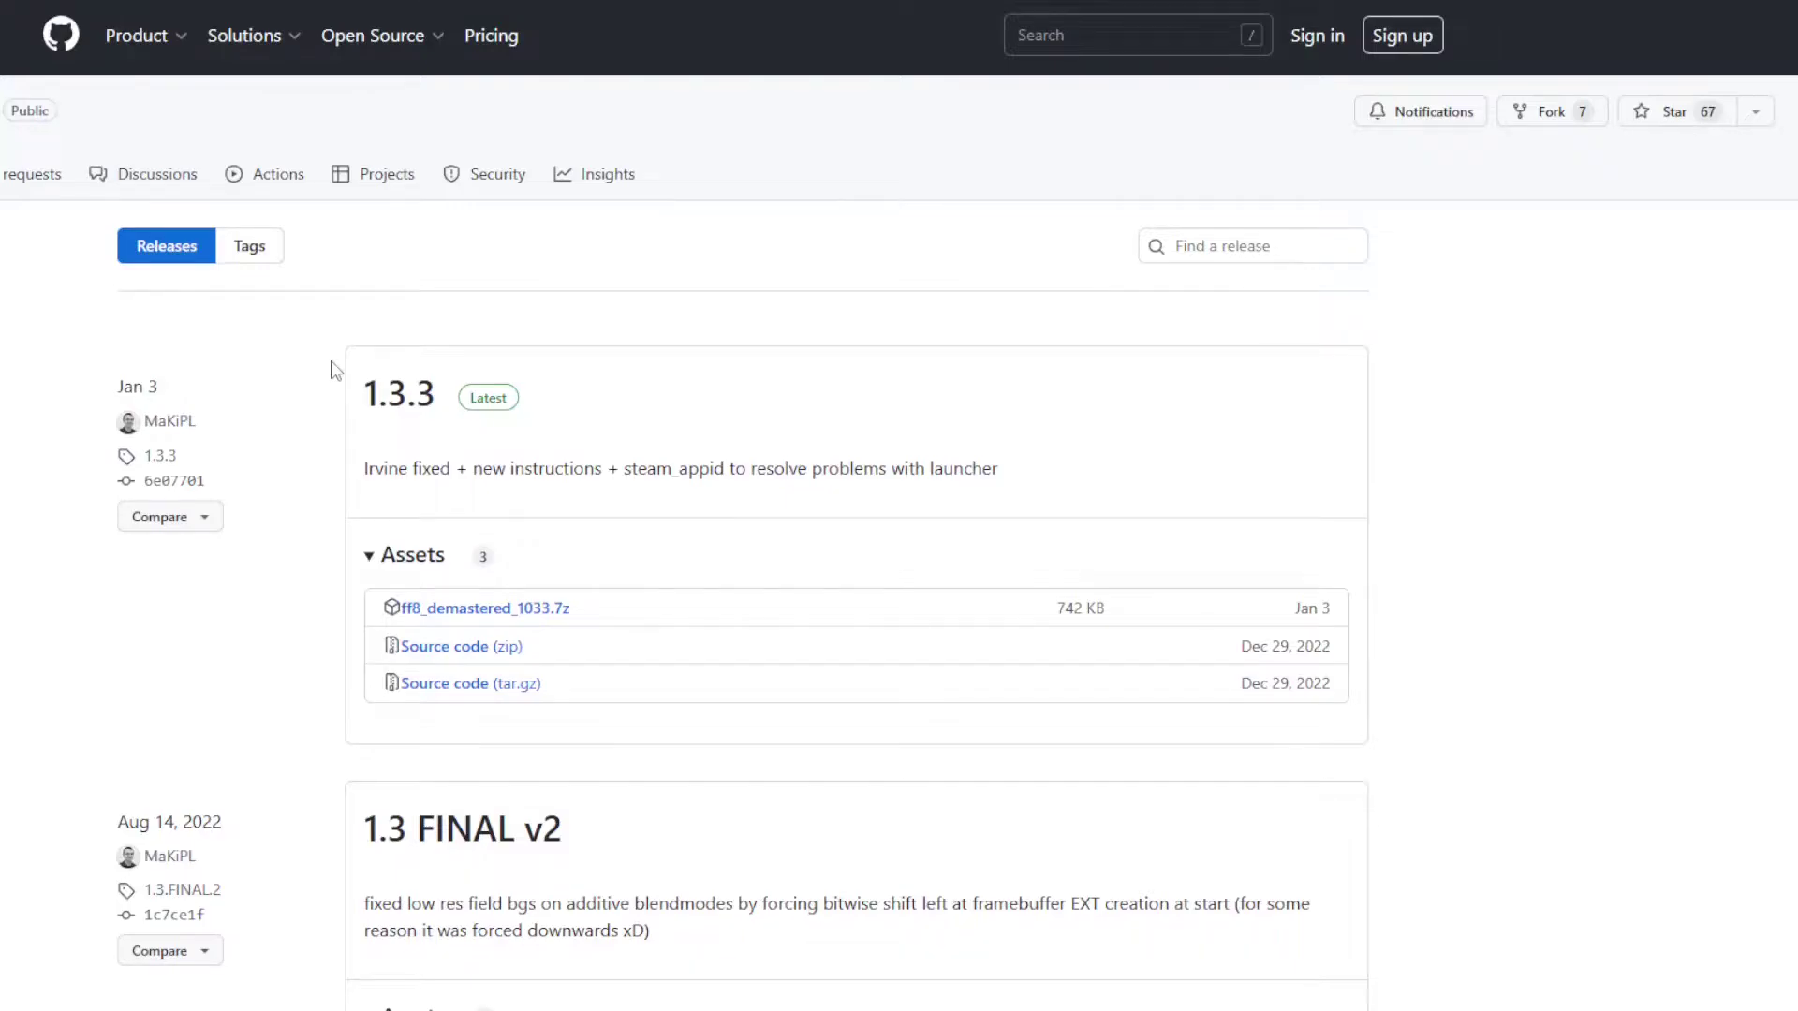
pyautogui.click(527, 613)
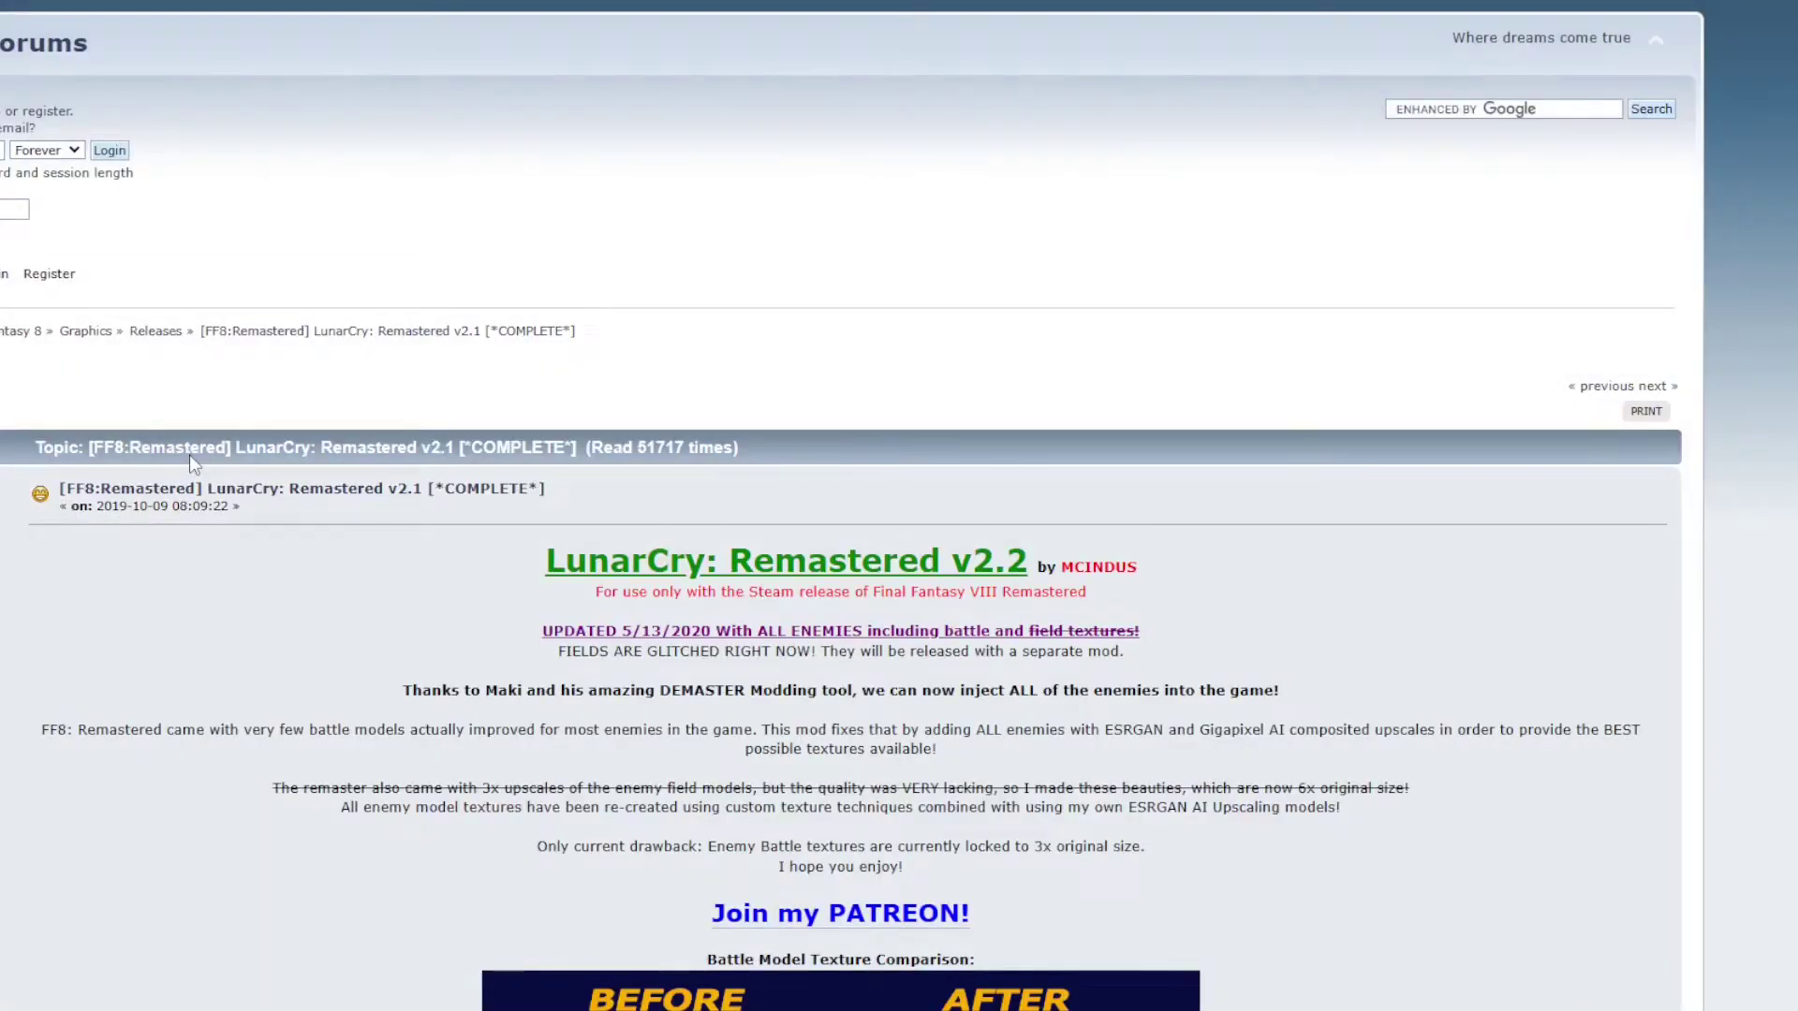
# - Review the 147.9 MB LunarCry: Remastered v2.1 MEGA download, then return to the mod-list post
pyautogui.scroll(-5, 195, 468)
pyautogui.scroll(-2, 195, 468)
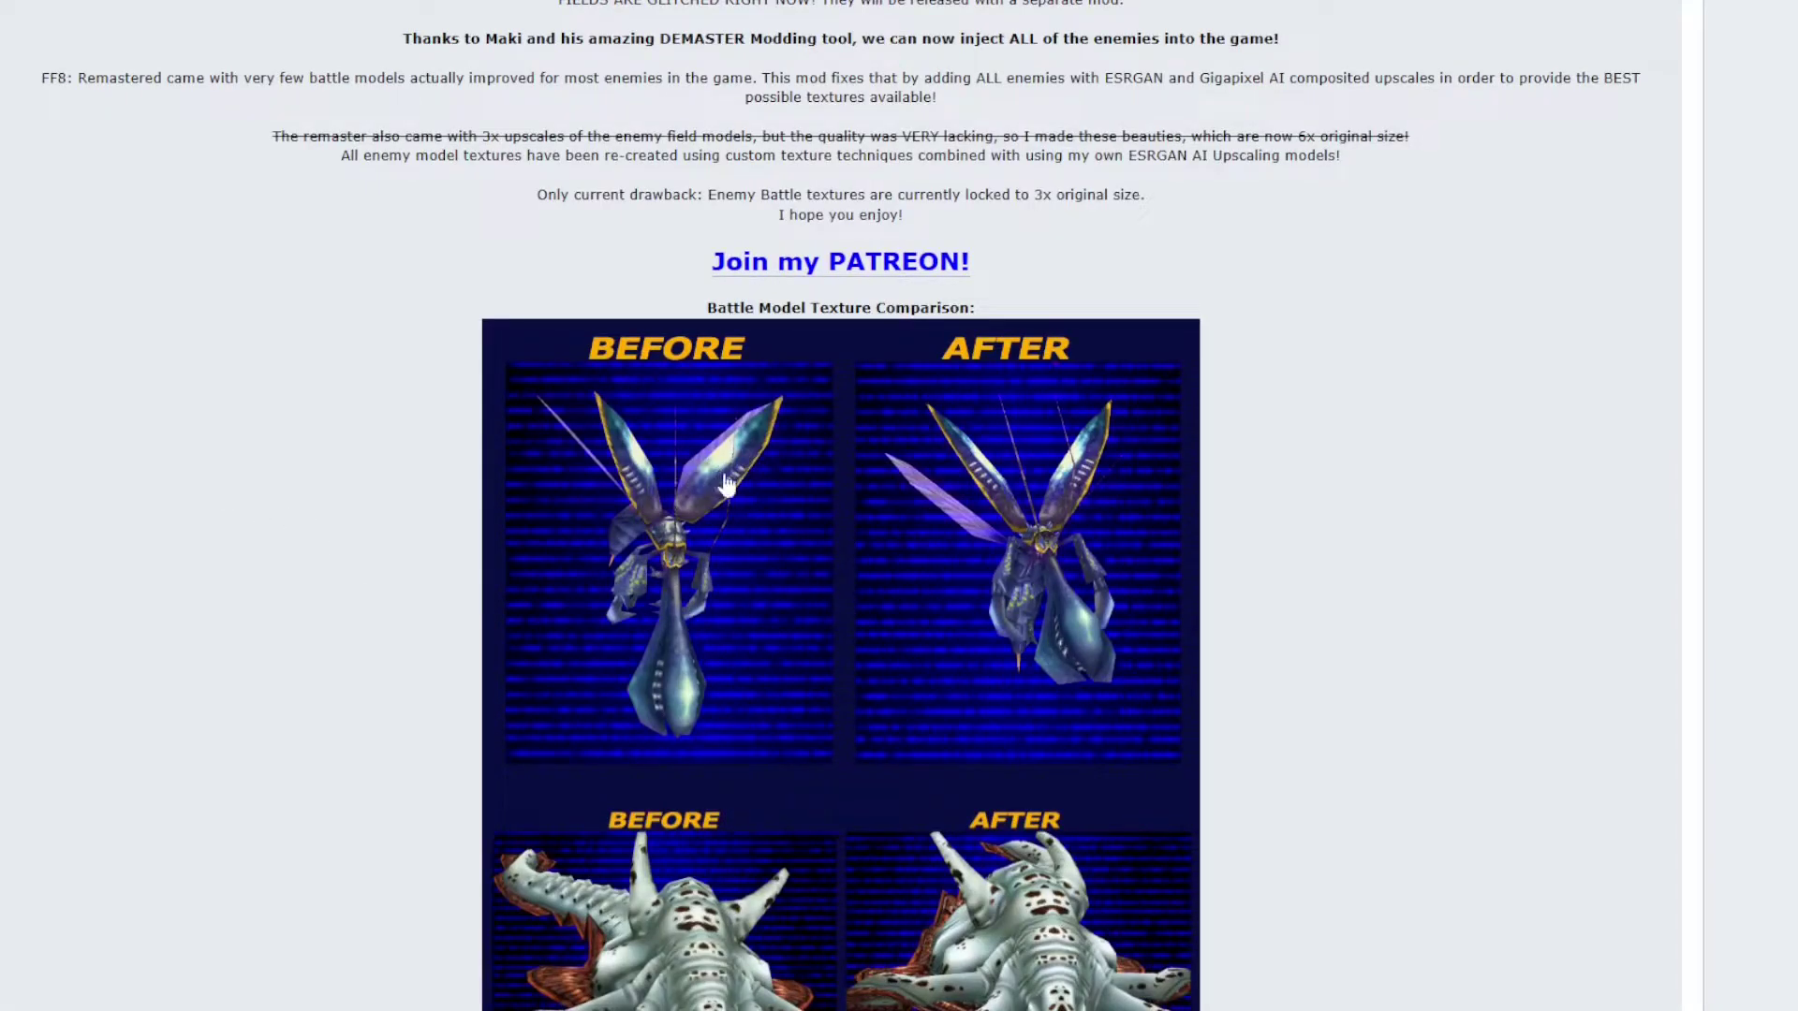
pyautogui.scroll(-4, 816, 492)
pyautogui.scroll(-1, 819, 493)
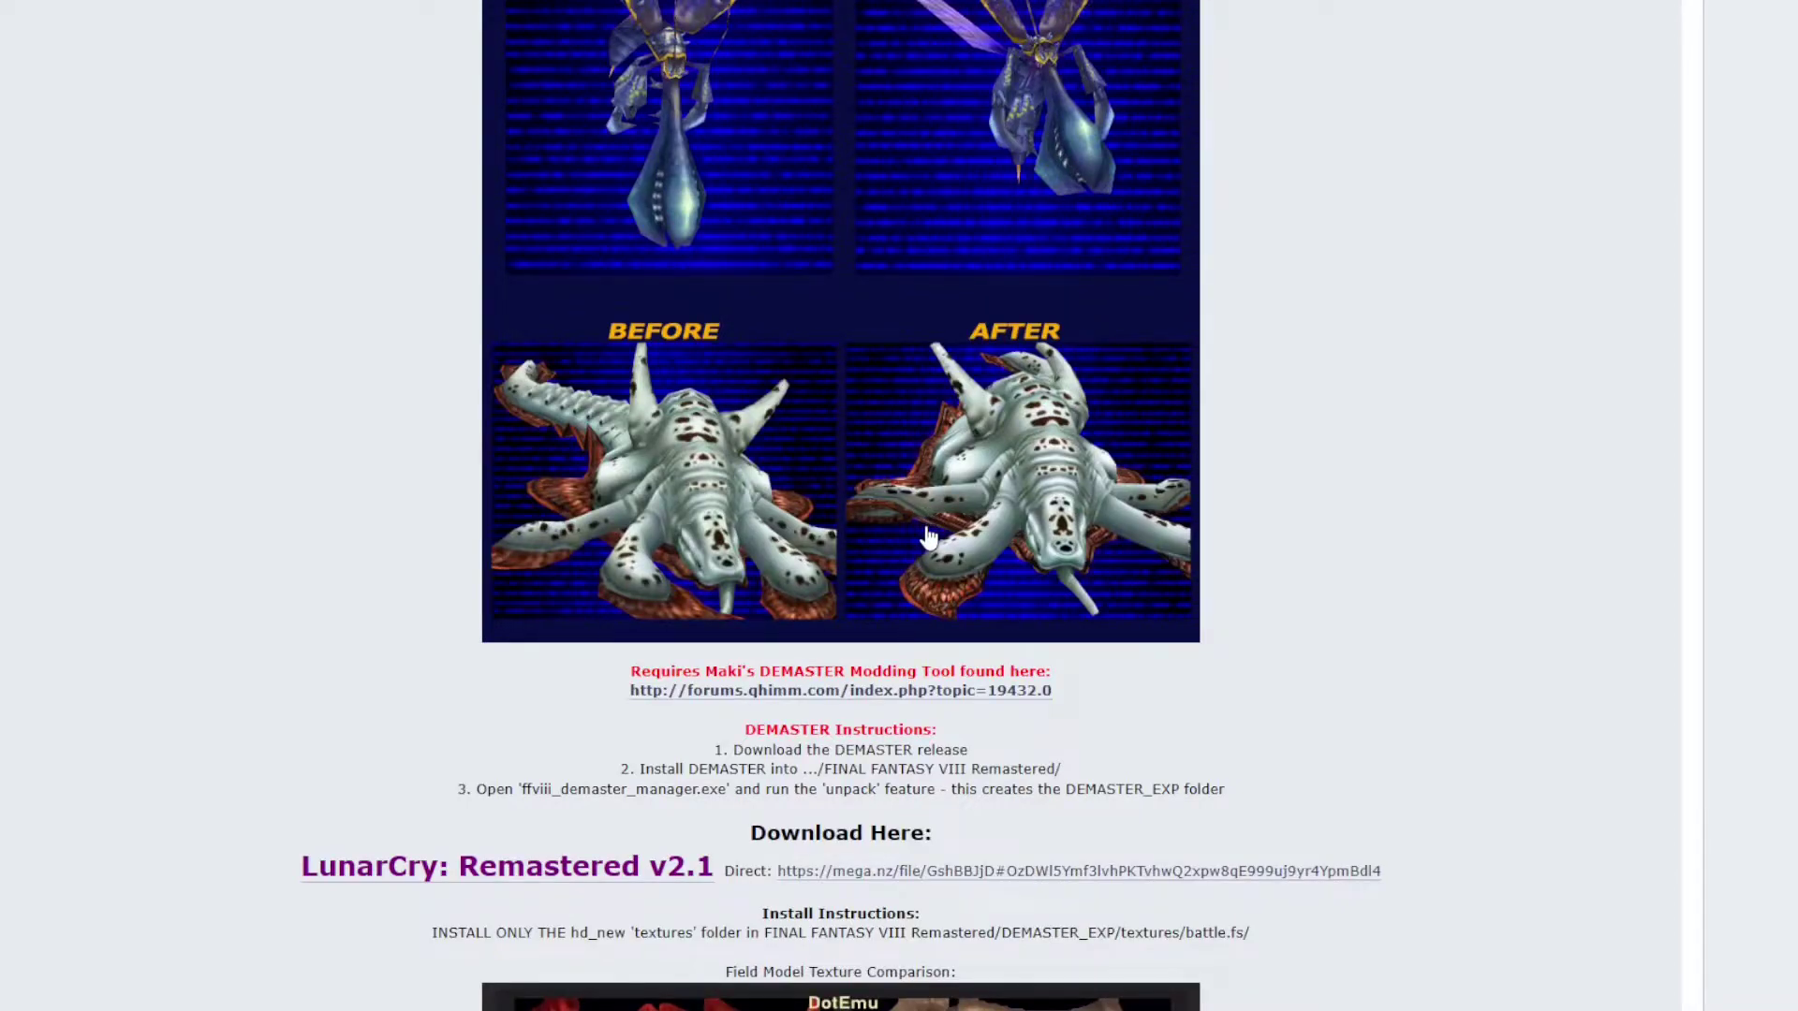
pyautogui.scroll(-5, 927, 537)
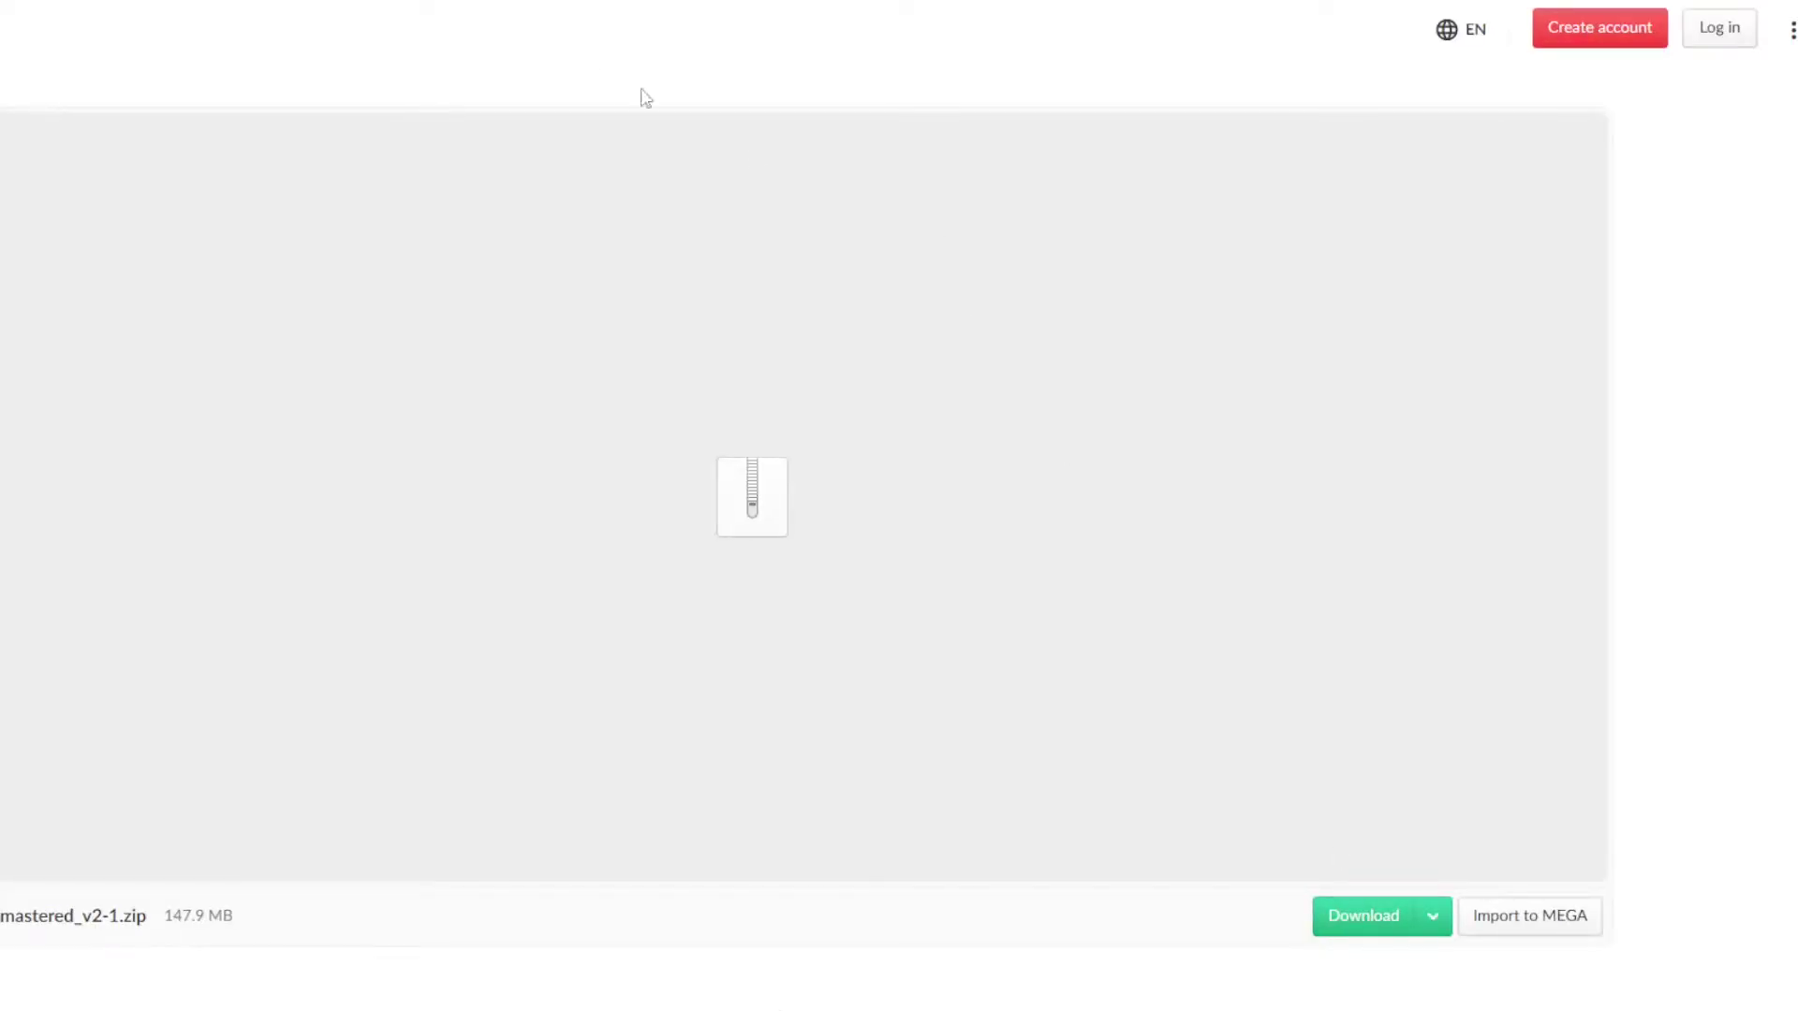
pyautogui.hotkey('ctrl', 'w')
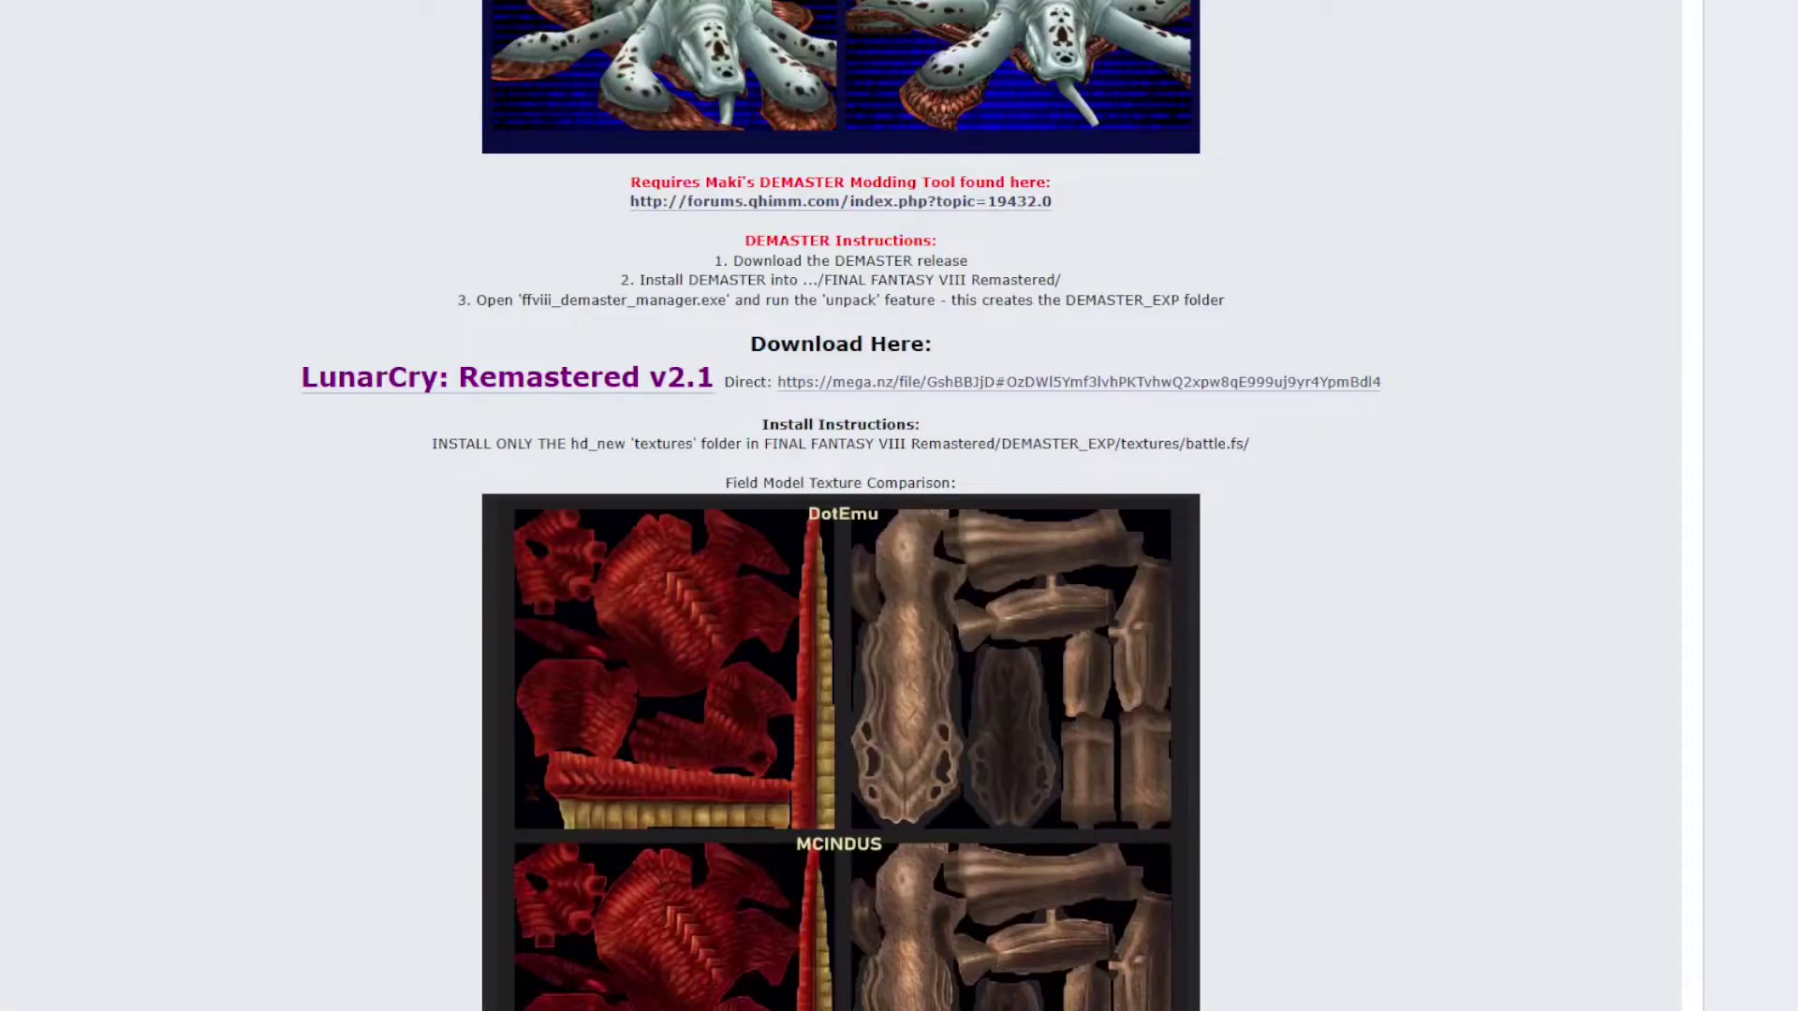
pyautogui.hotkey('ctrl', 'w')
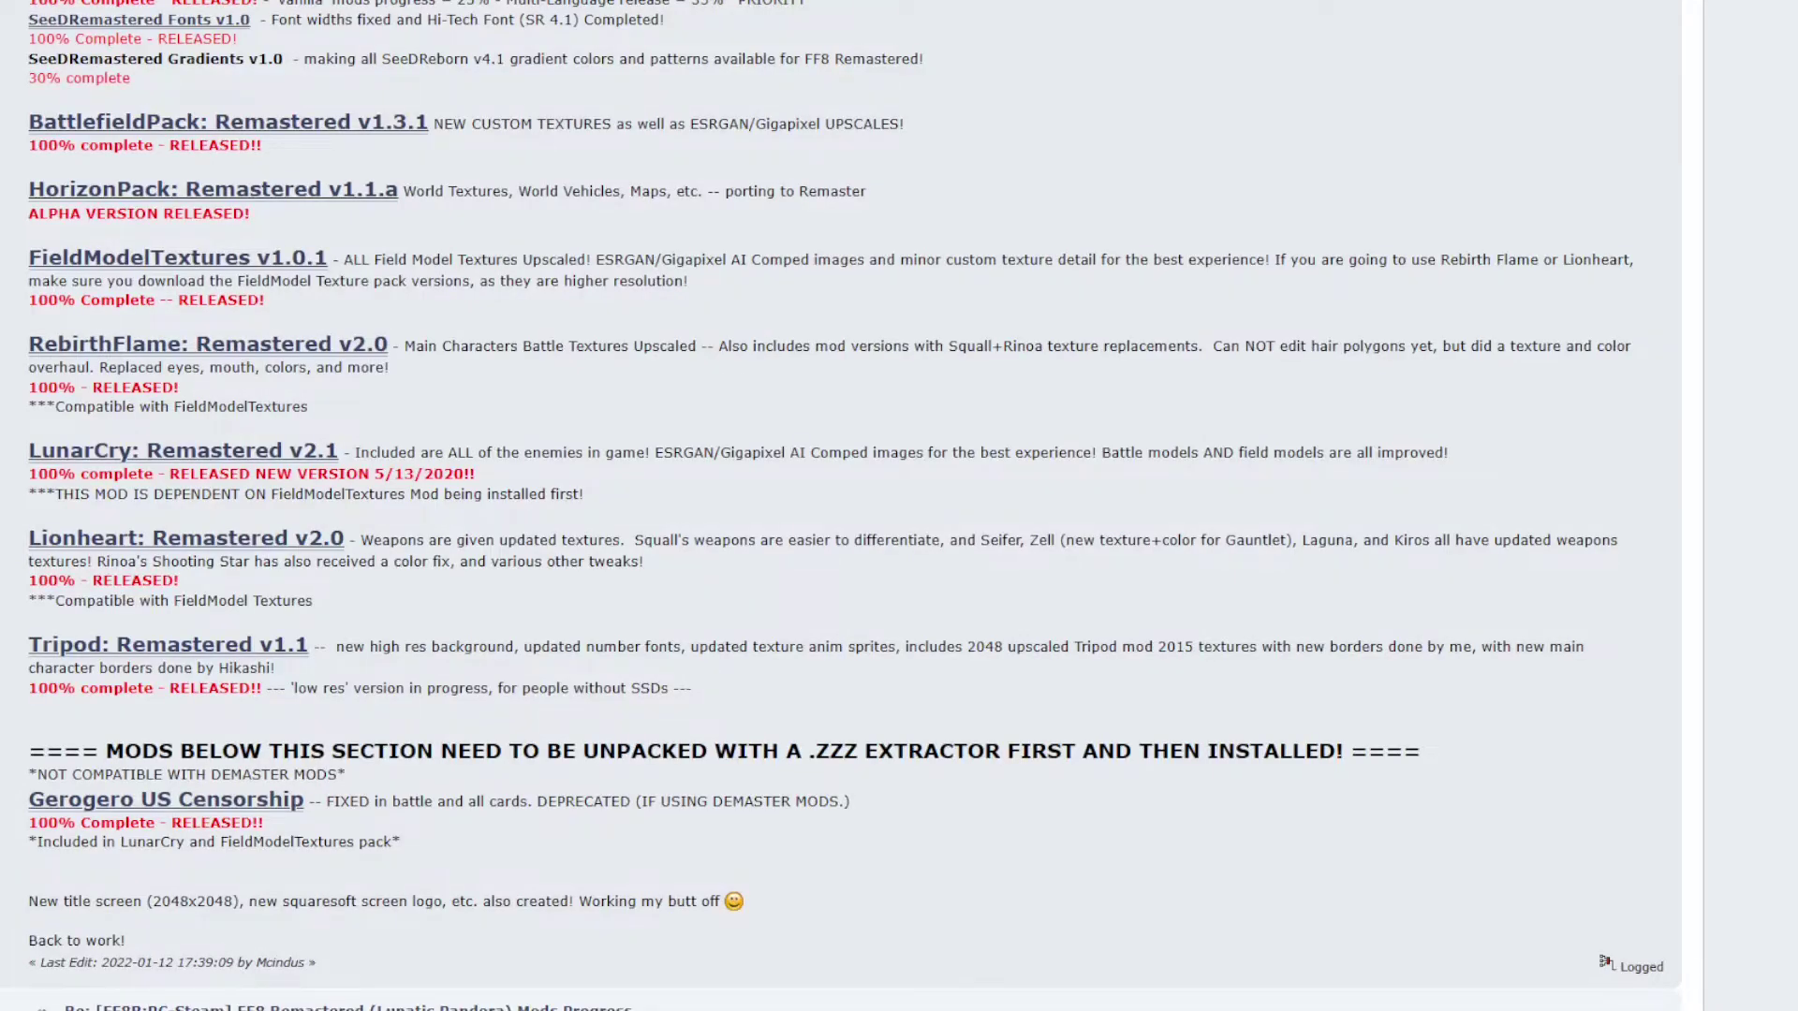
# - Open the Lionheart: Remastered v2.0 topic and view its Squall gunblade original-versus-new comparison
pyautogui.scroll(-2, 193, 388)
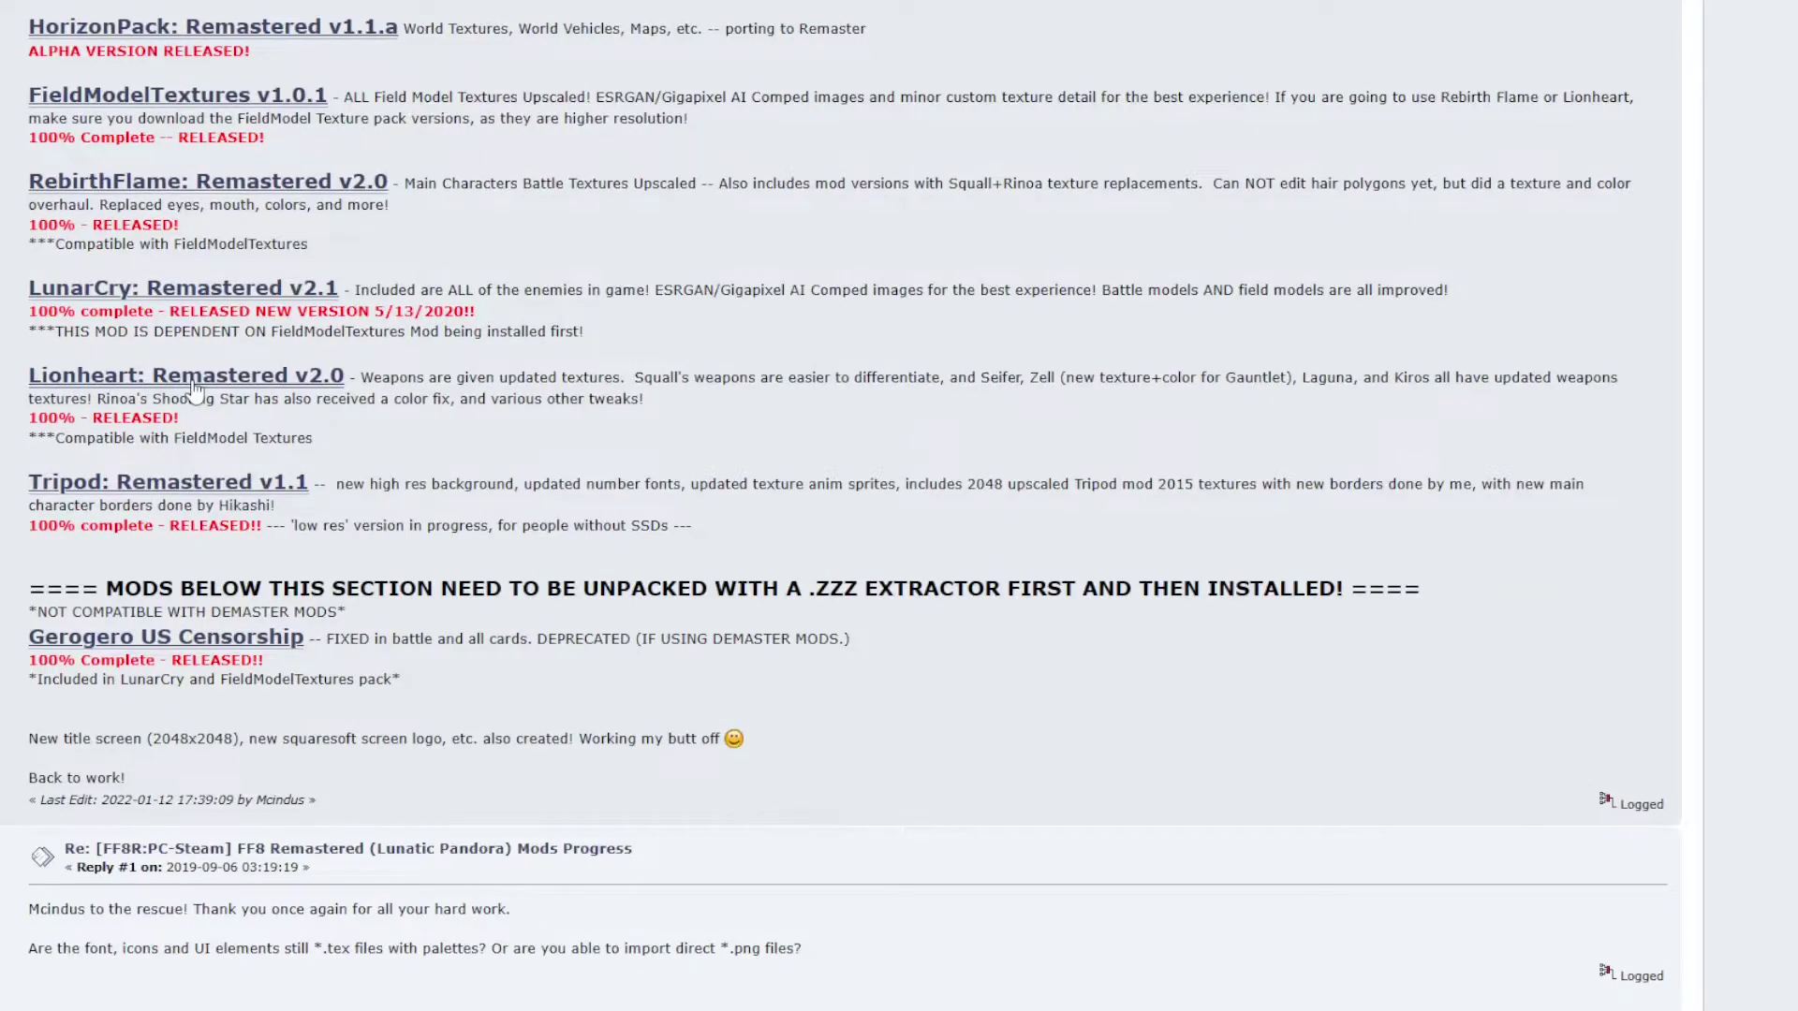
pyautogui.click(194, 379)
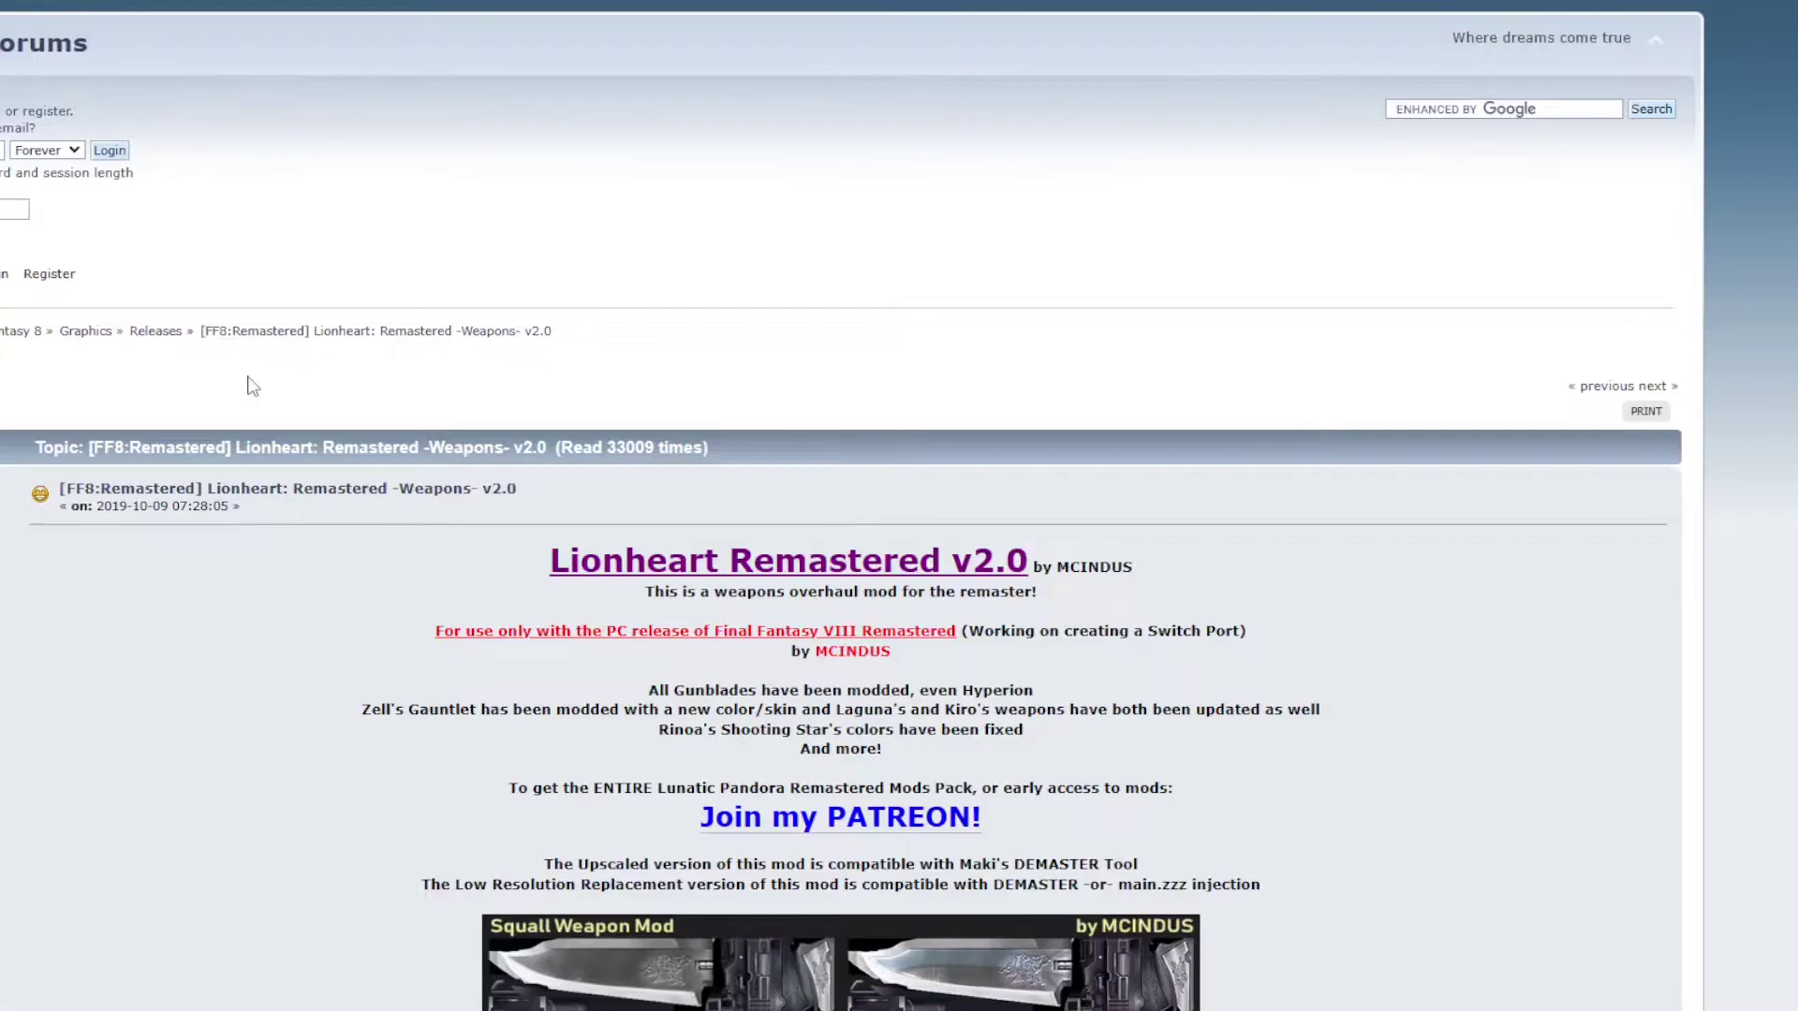
pyautogui.scroll(-1, 249, 387)
pyautogui.scroll(-3, 251, 387)
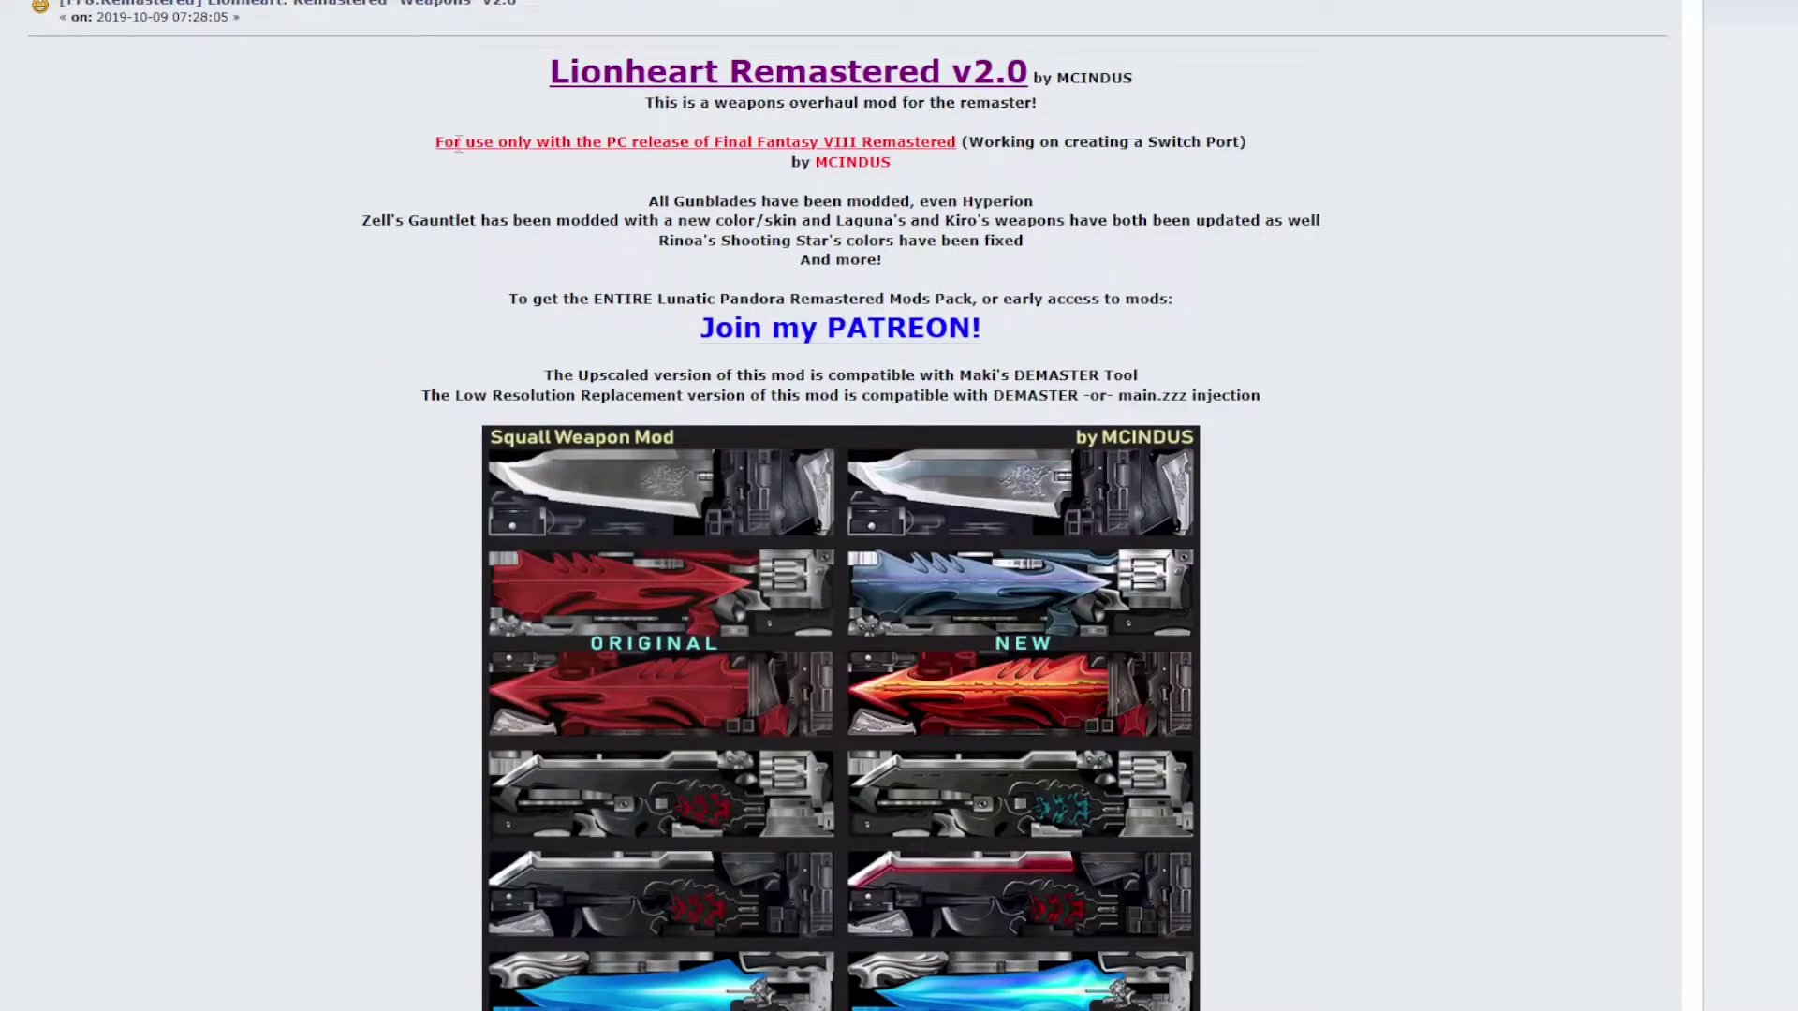
pyautogui.moveTo(433, 142); pyautogui.dragTo(964, 142)
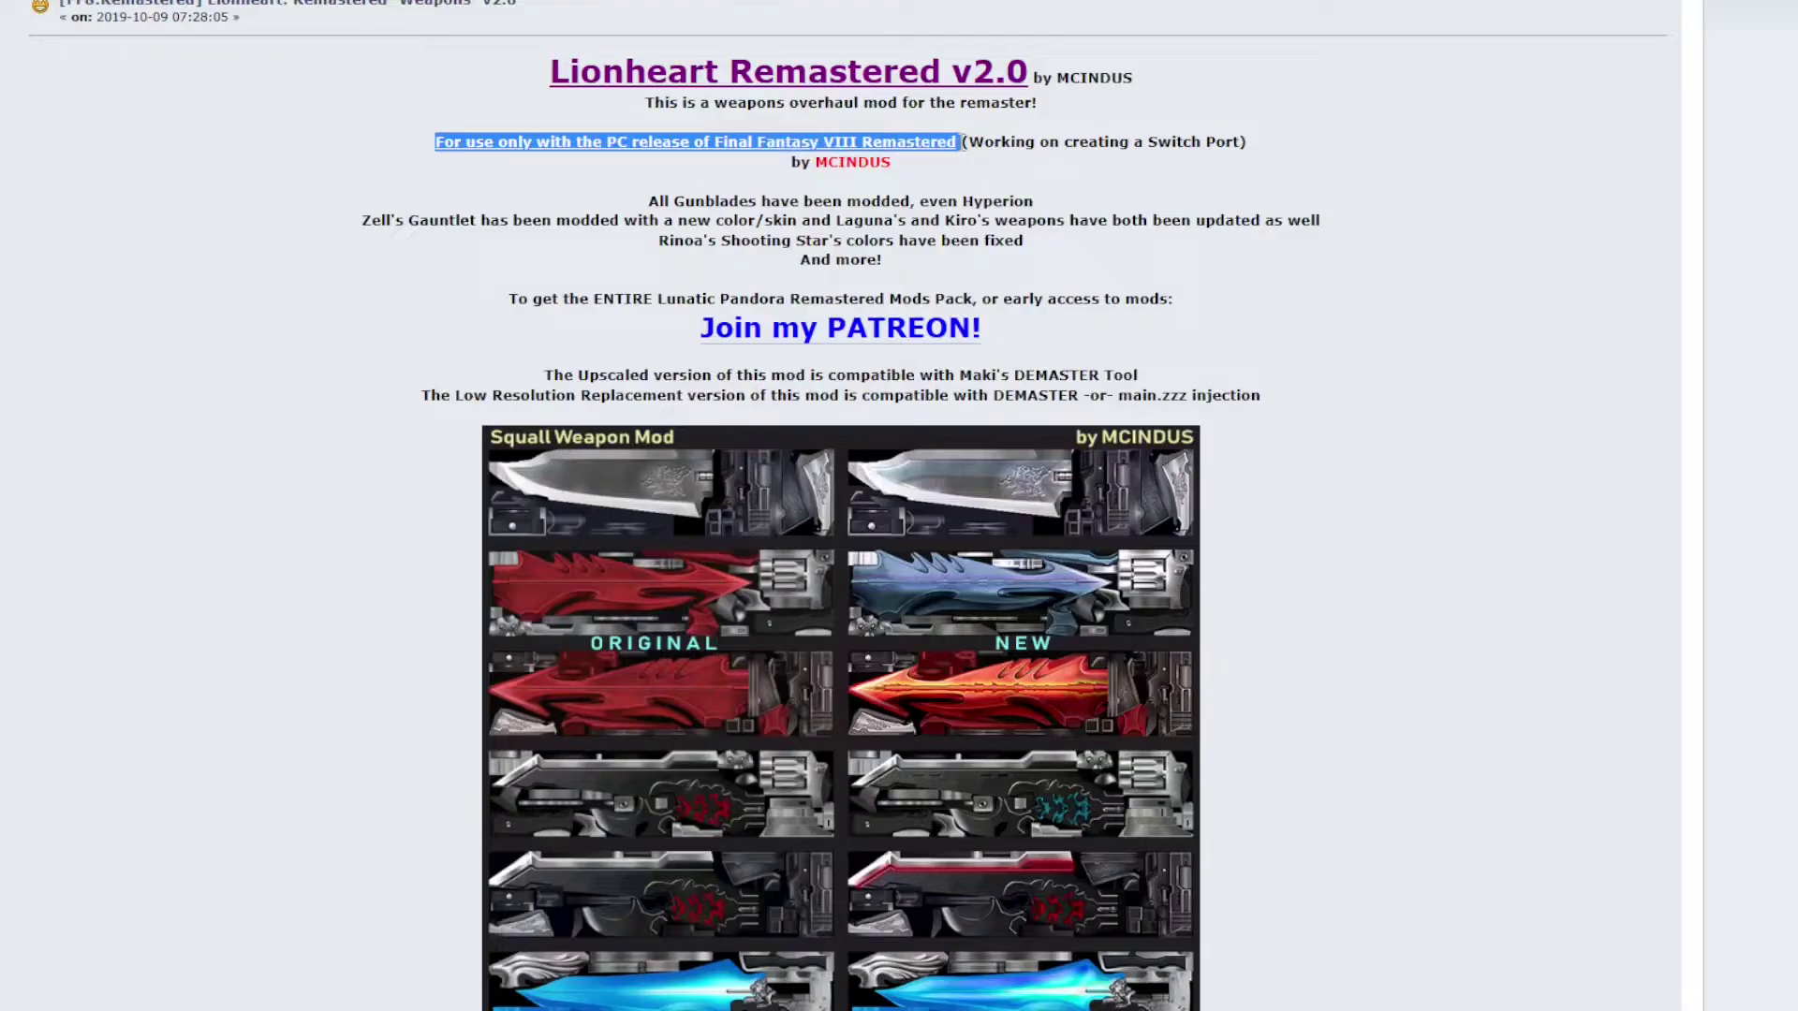
pyautogui.click(1089, 143)
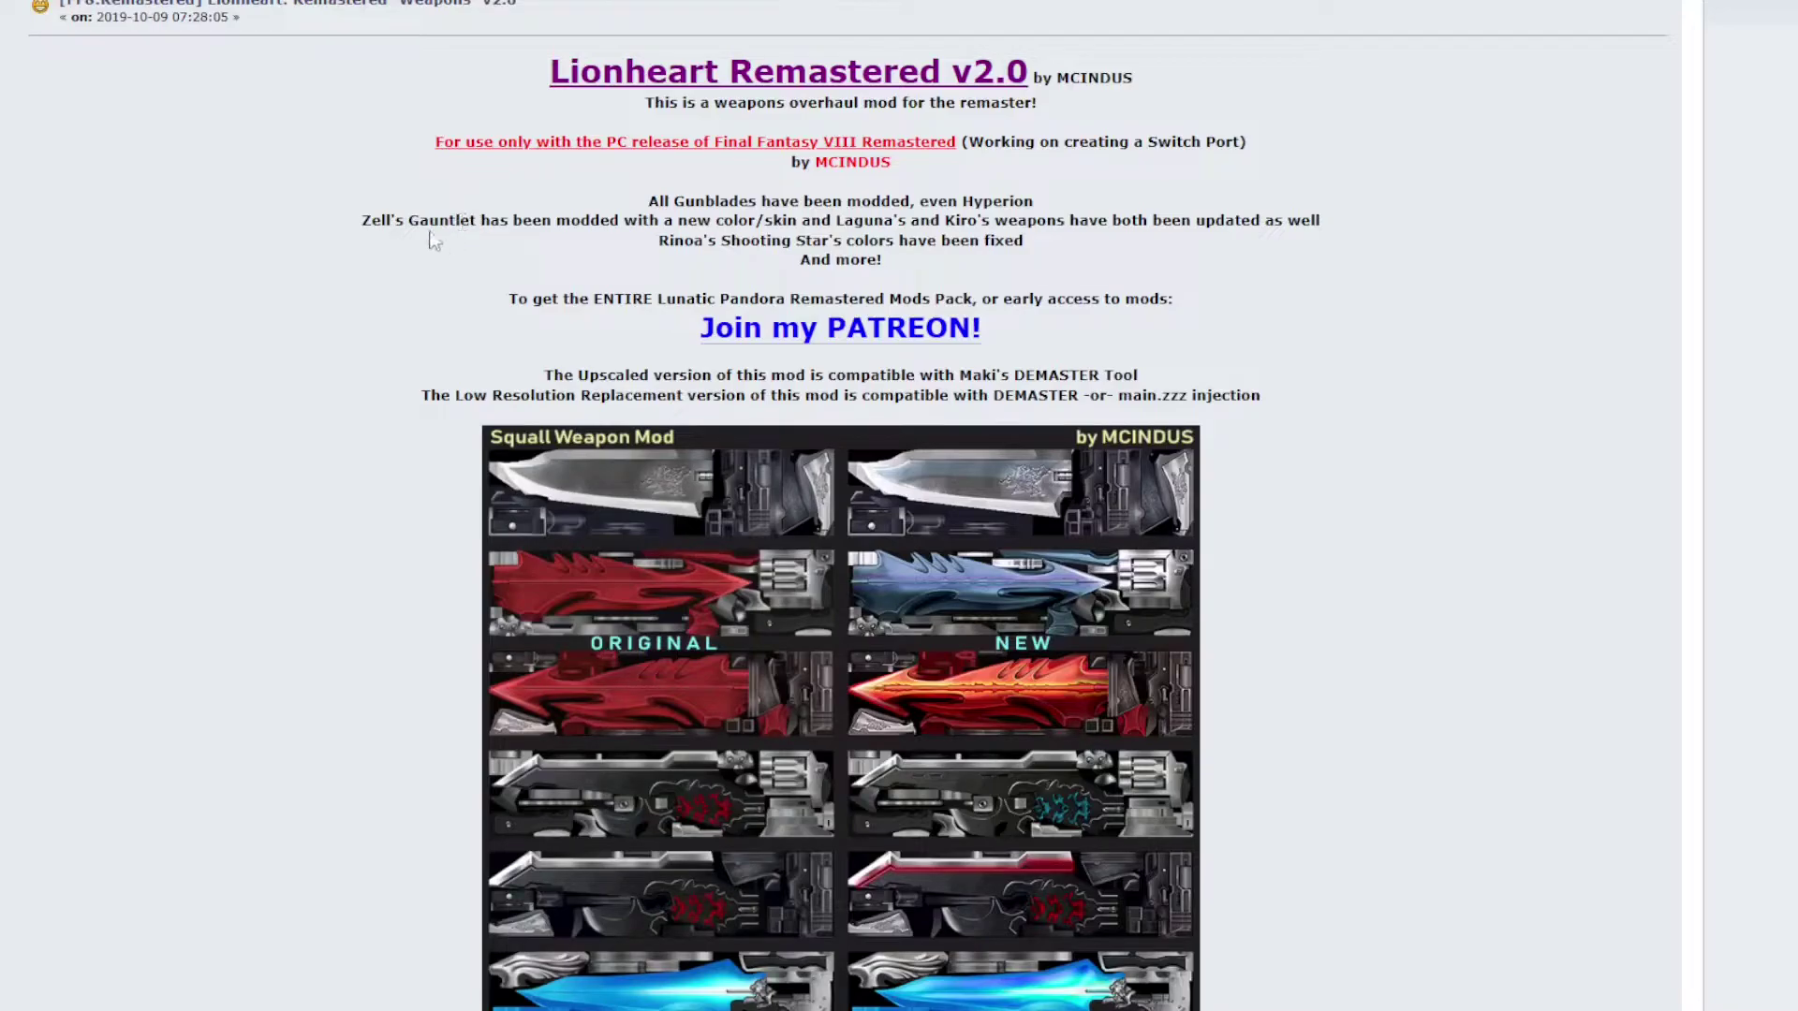
pyautogui.scroll(-2, 417, 280)
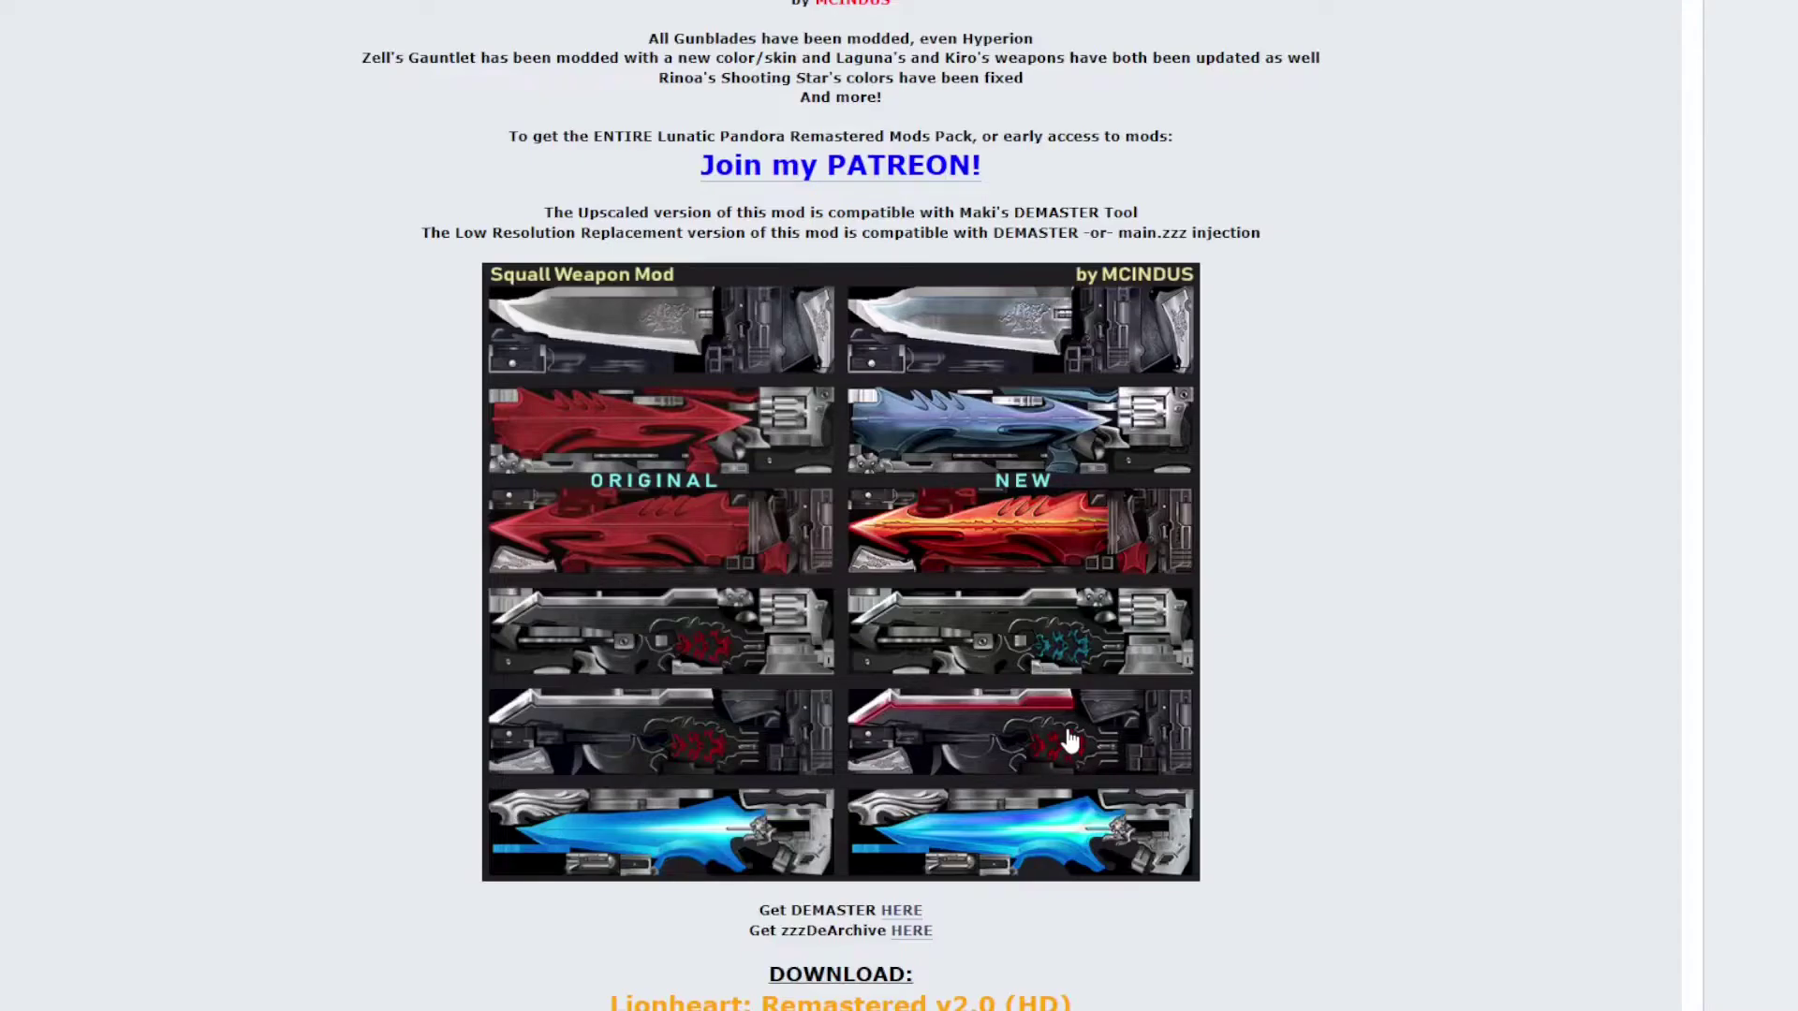
# - Scroll the Lionheart topic down to its DOWNLOAD section for the 6.9 MB v2-0 zip
pyautogui.scroll(-3, 1146, 686)
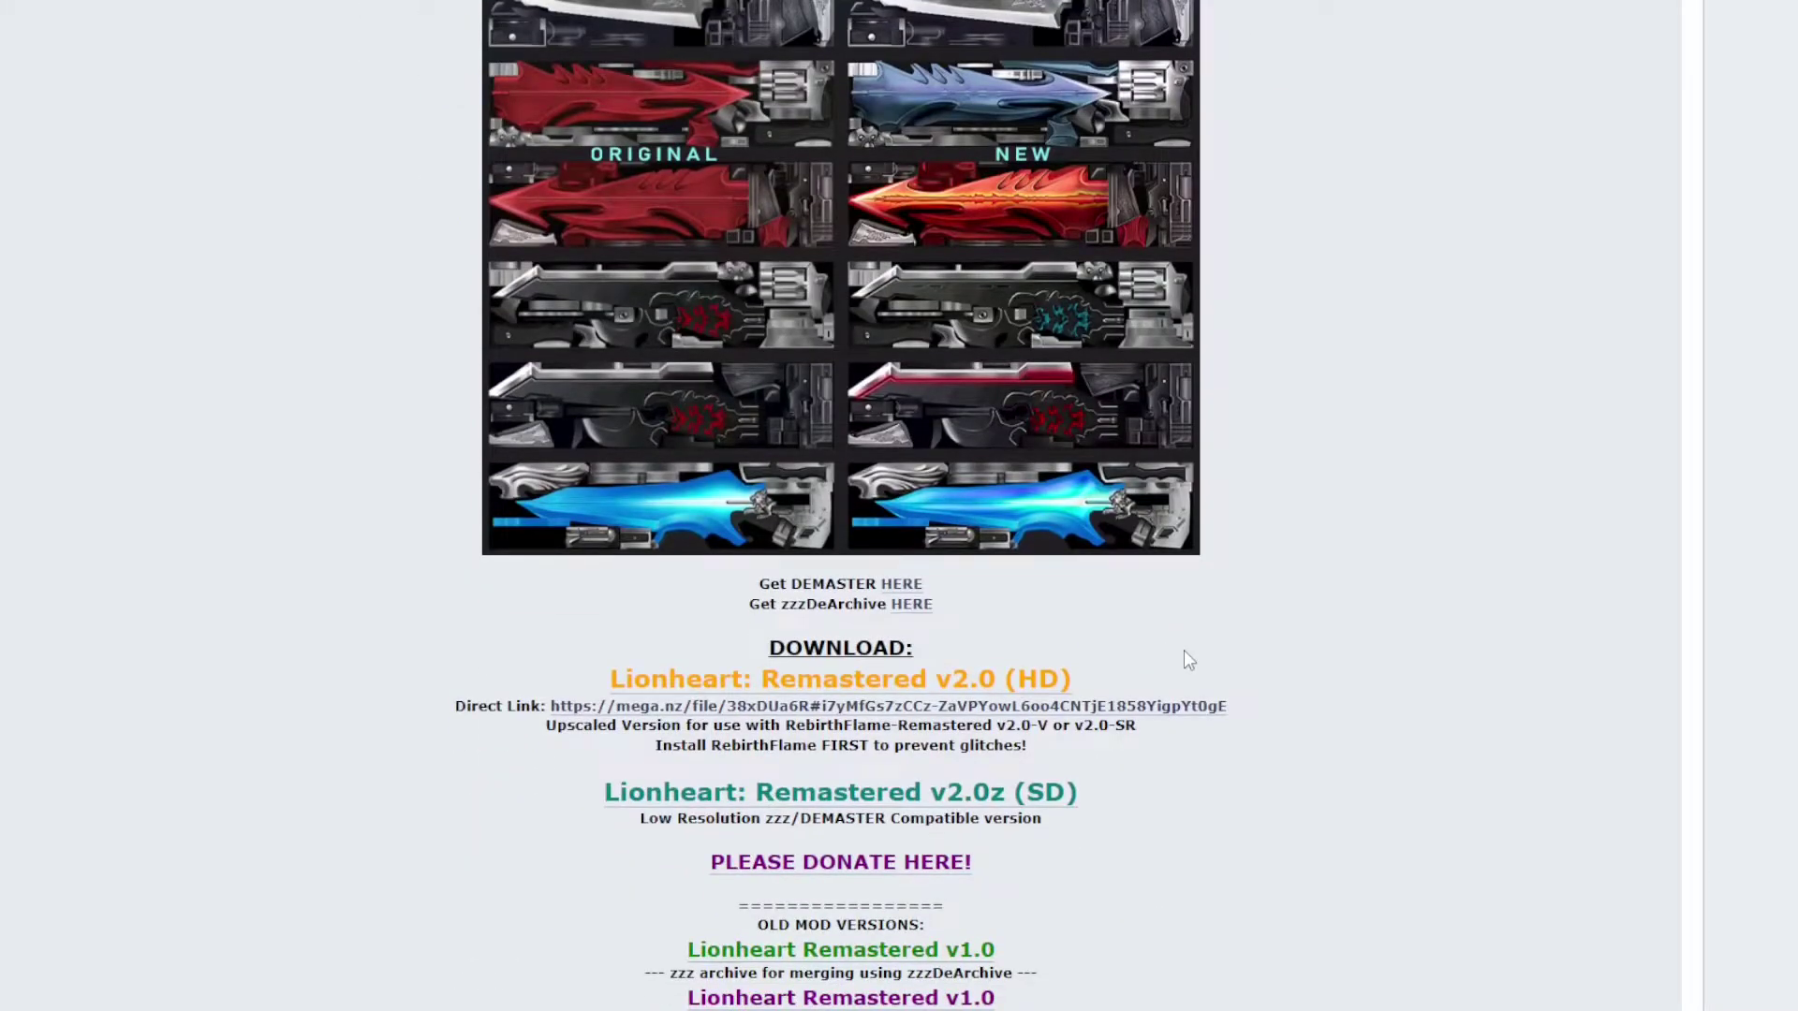
pyautogui.scroll(-2, 1196, 652)
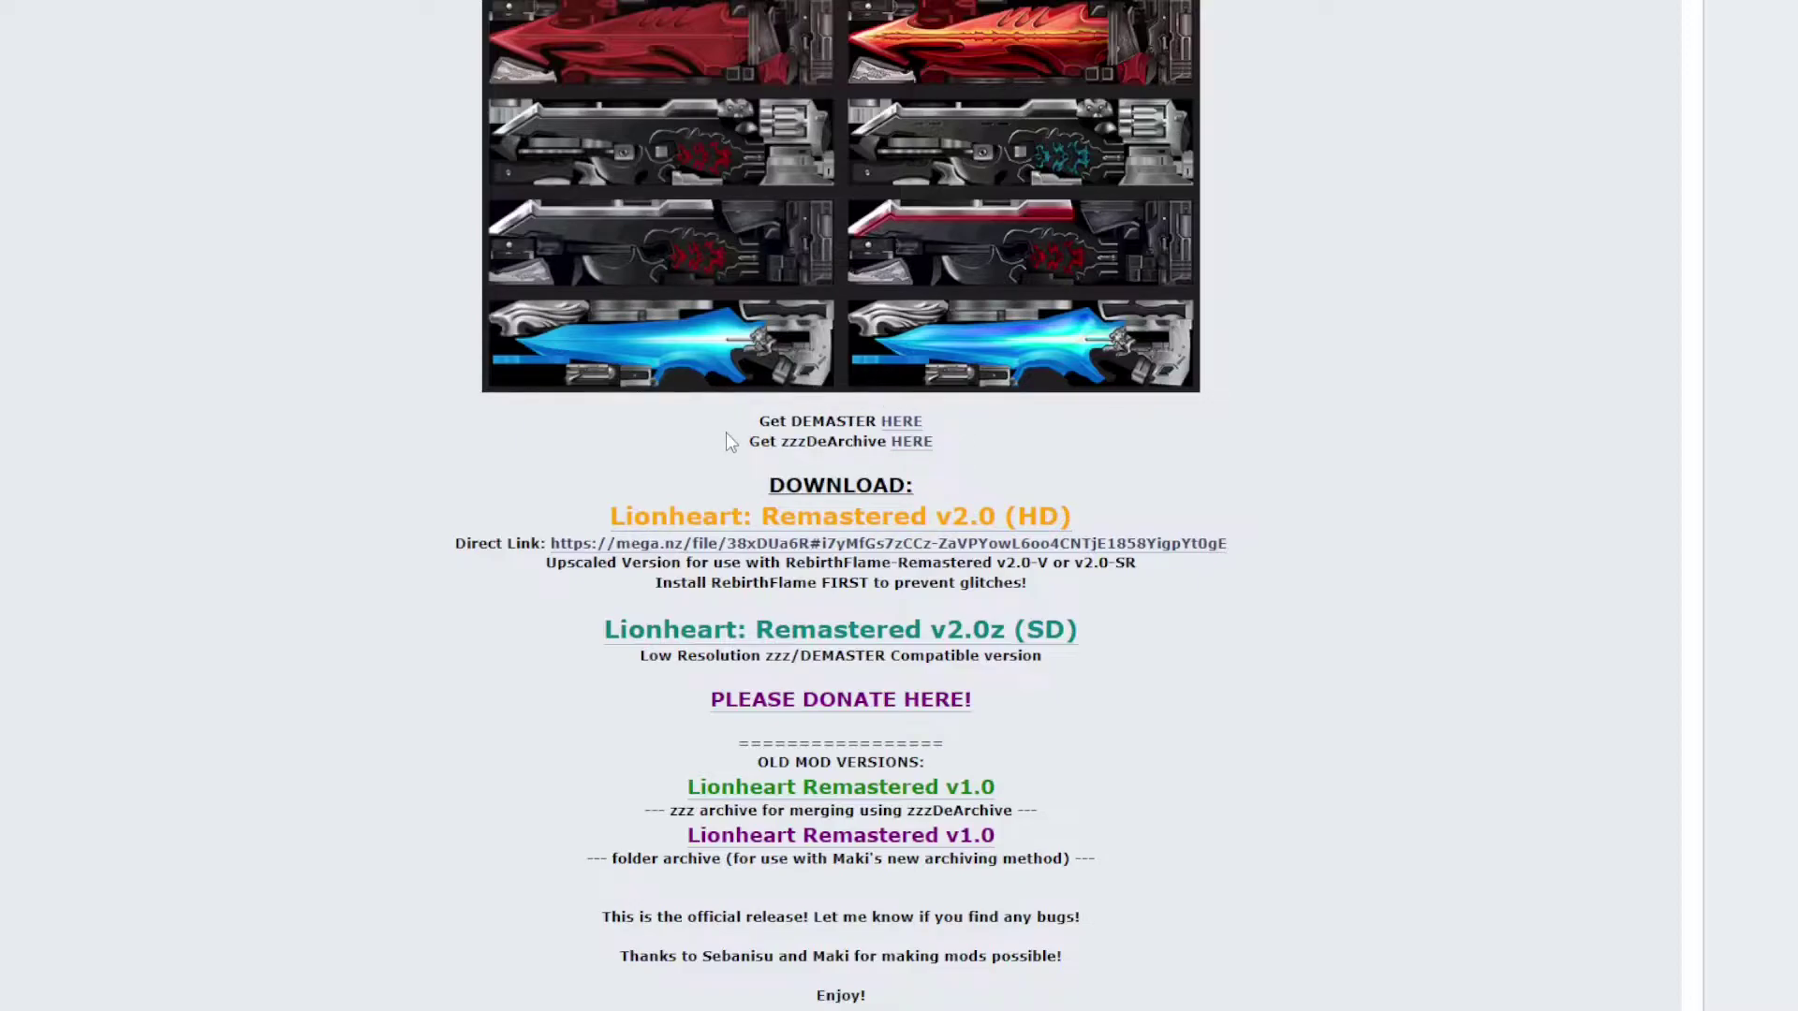
pyautogui.scroll(-1, 418, 477)
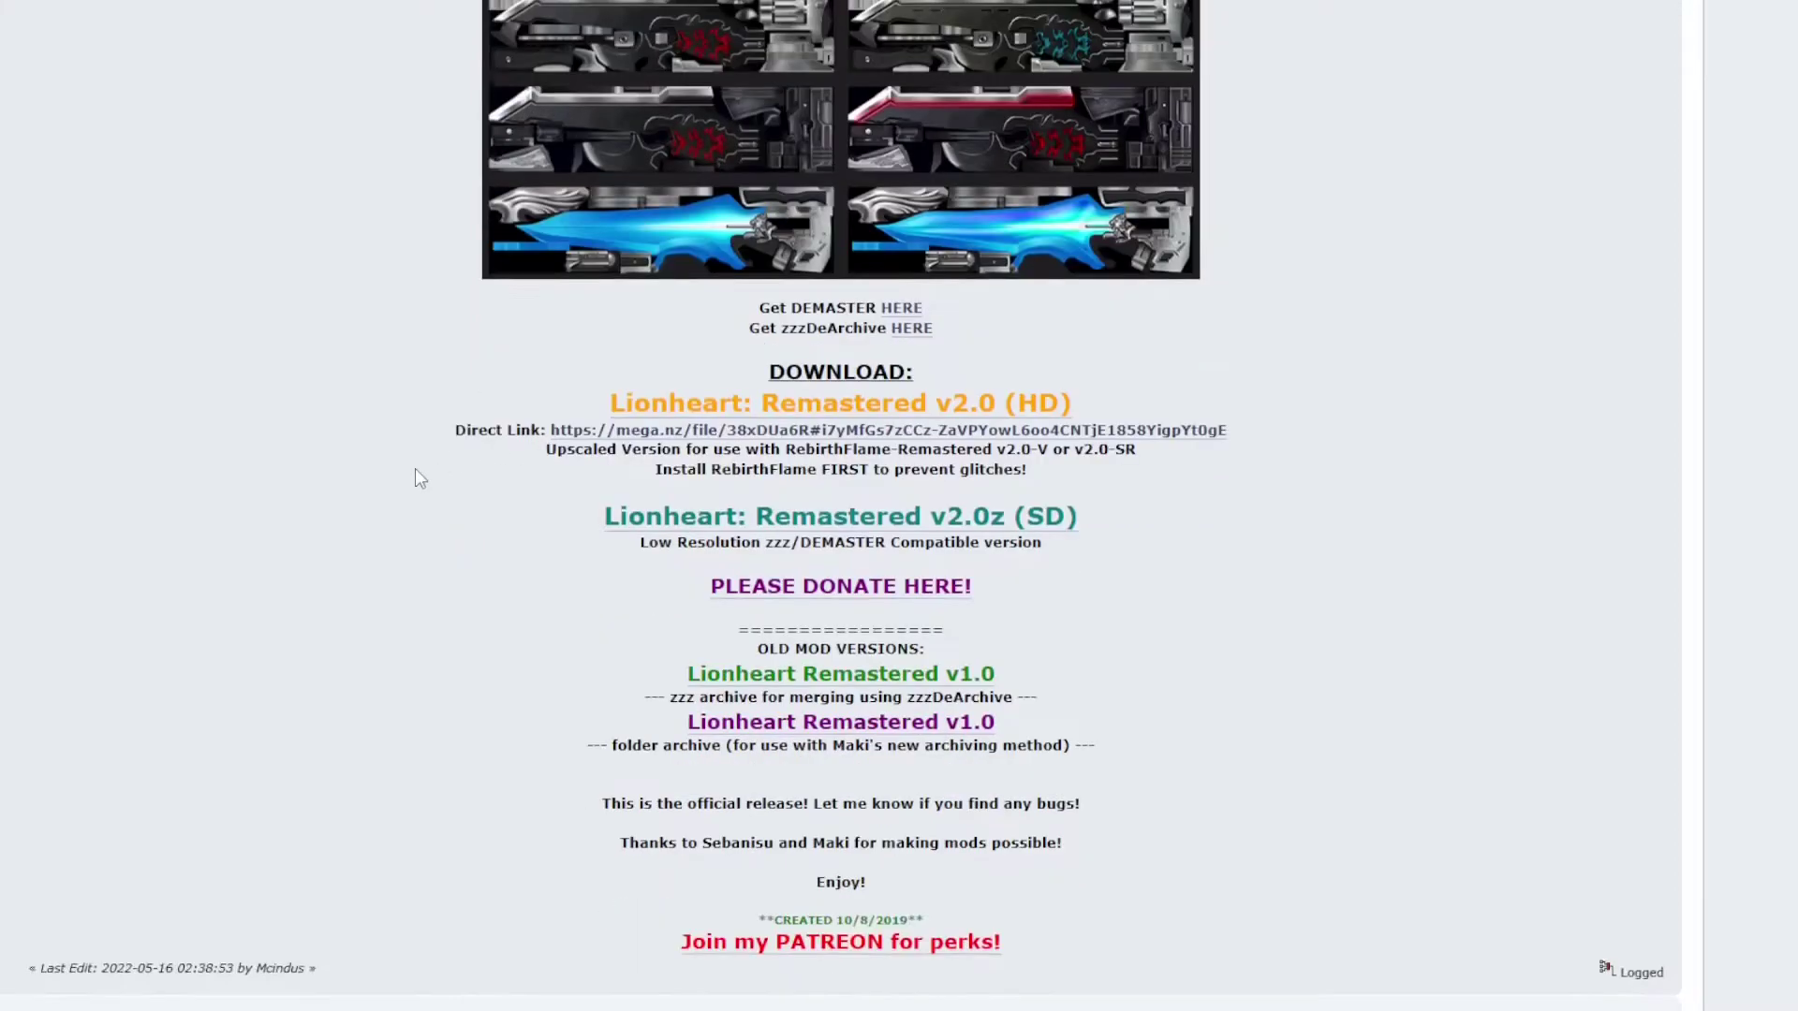
pyautogui.scroll(-1, 415, 470)
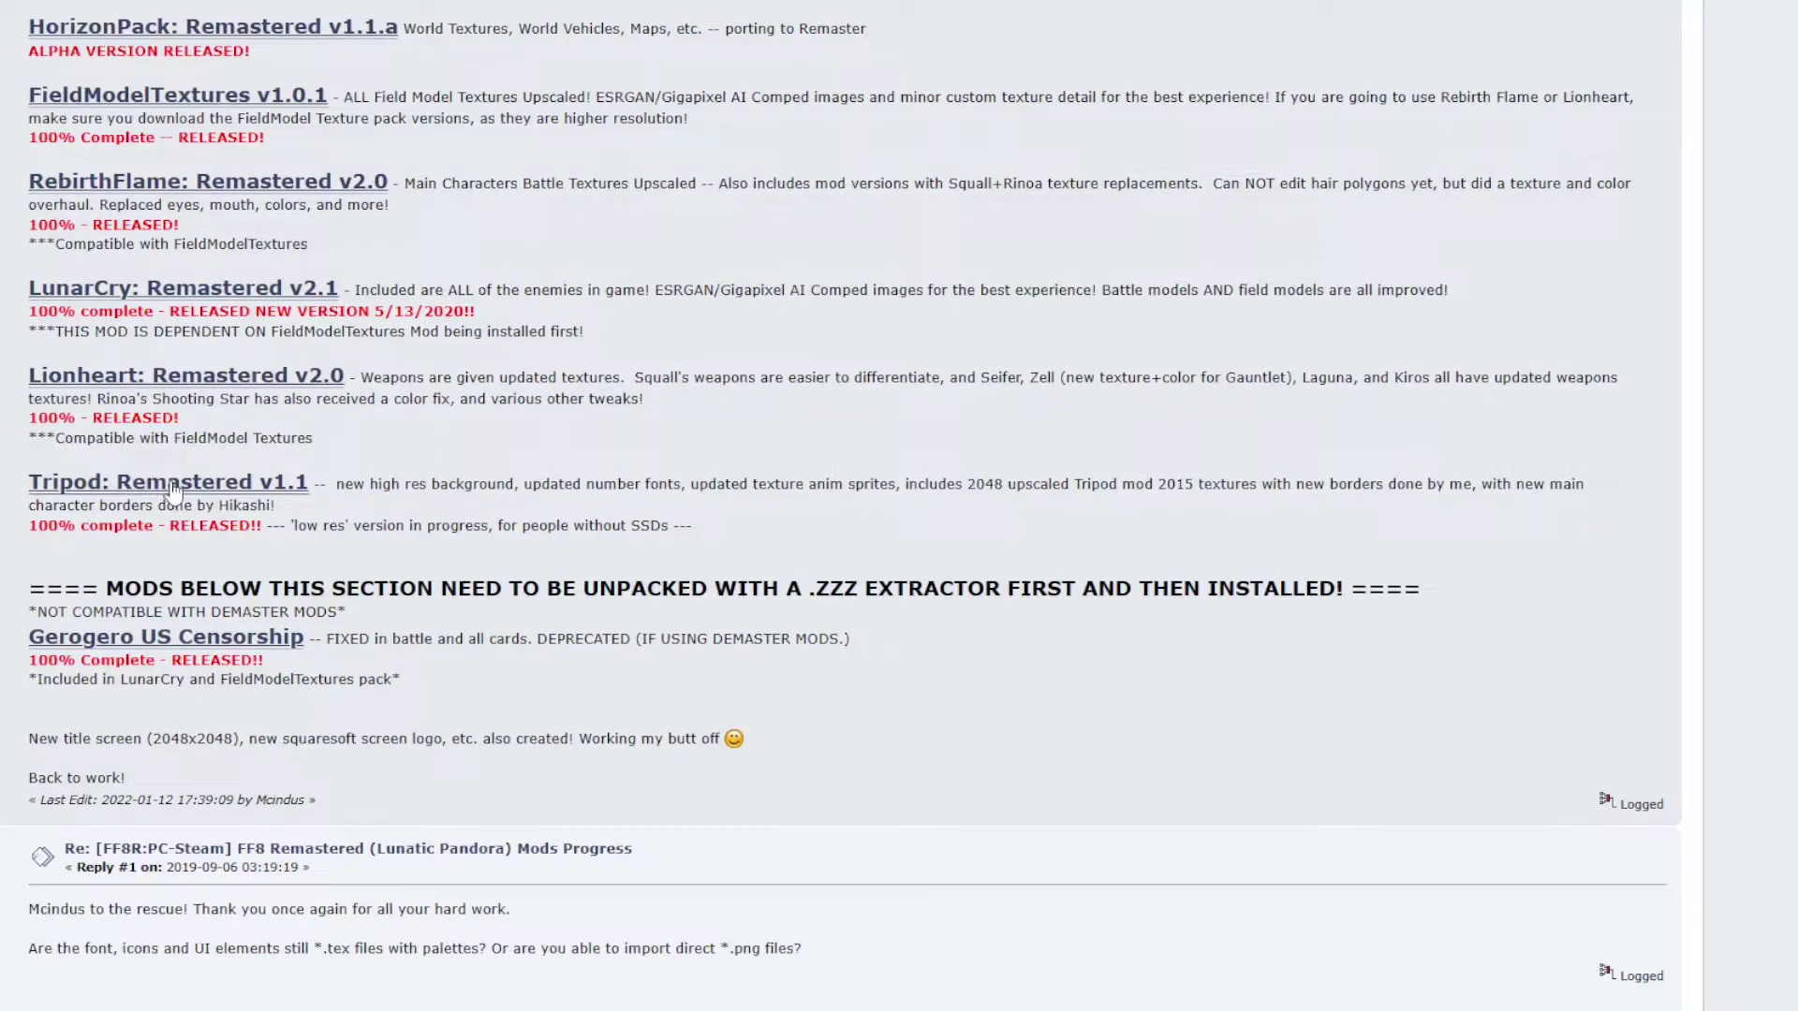
# - Open the Tripod: Remastered v1.1 topic and find its DEMASTER and zzz Archive download links
pyautogui.click(172, 487)
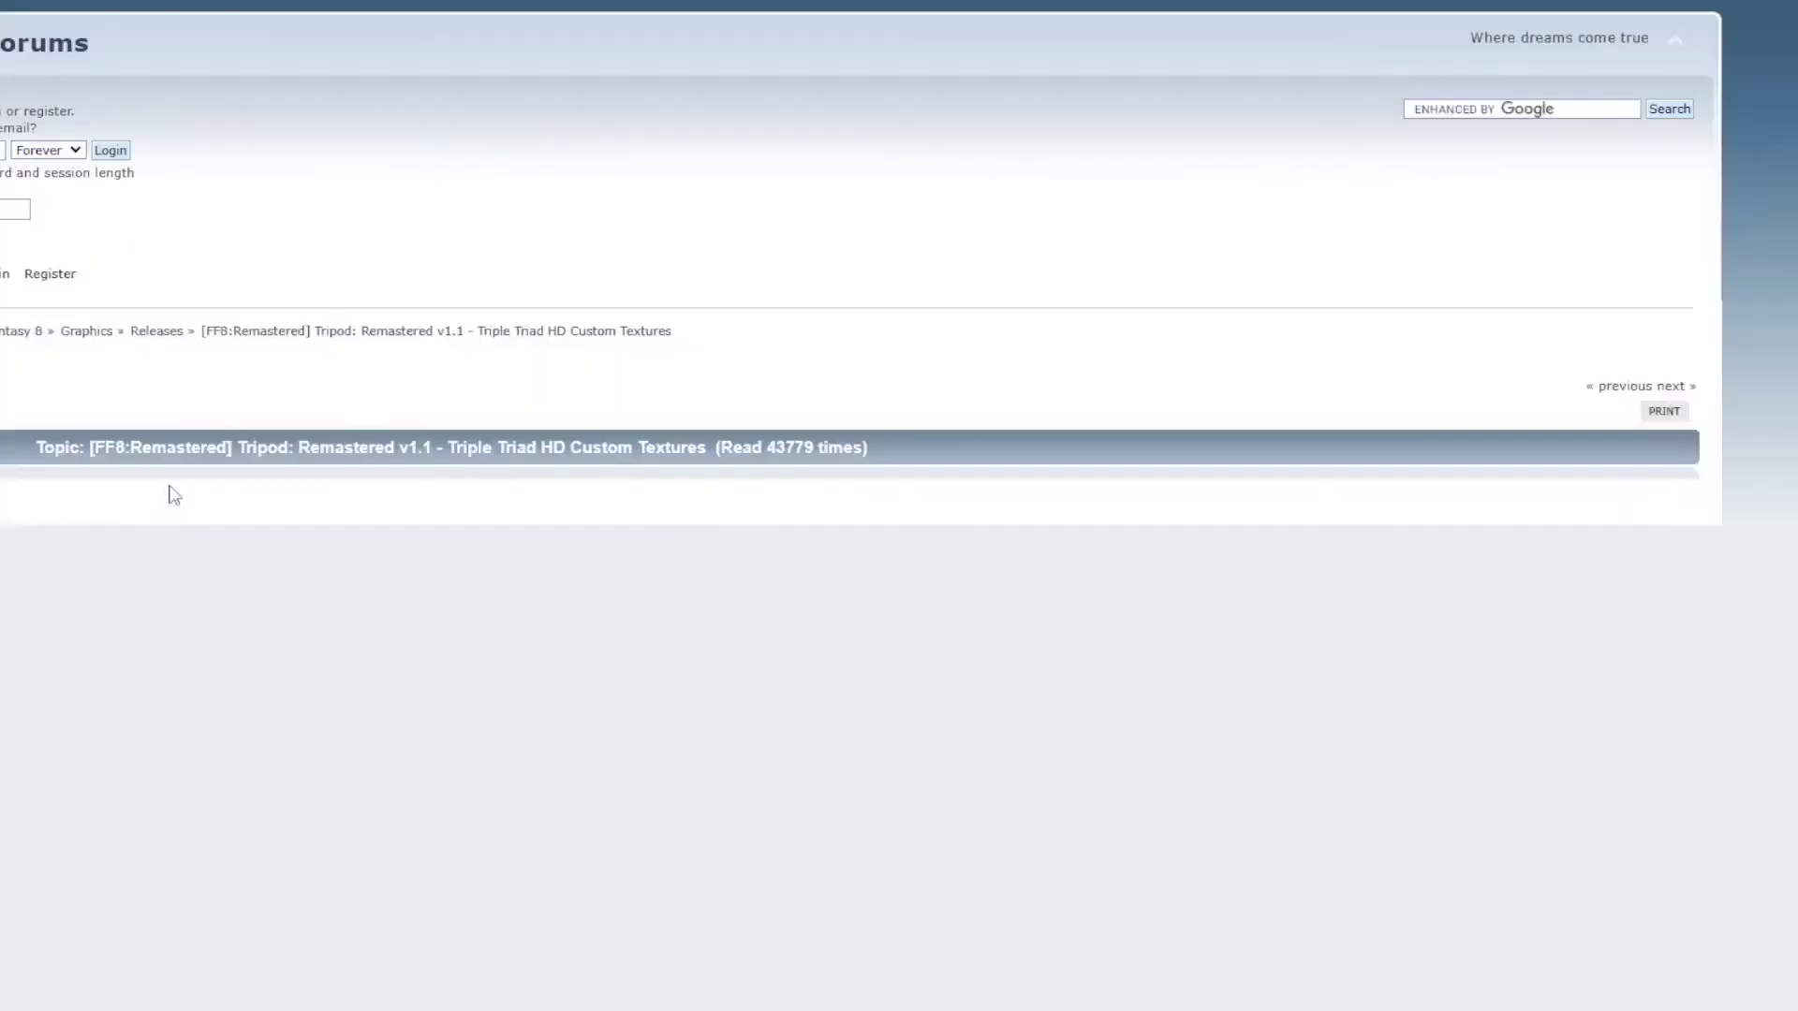
pyautogui.scroll(-3, 173, 496)
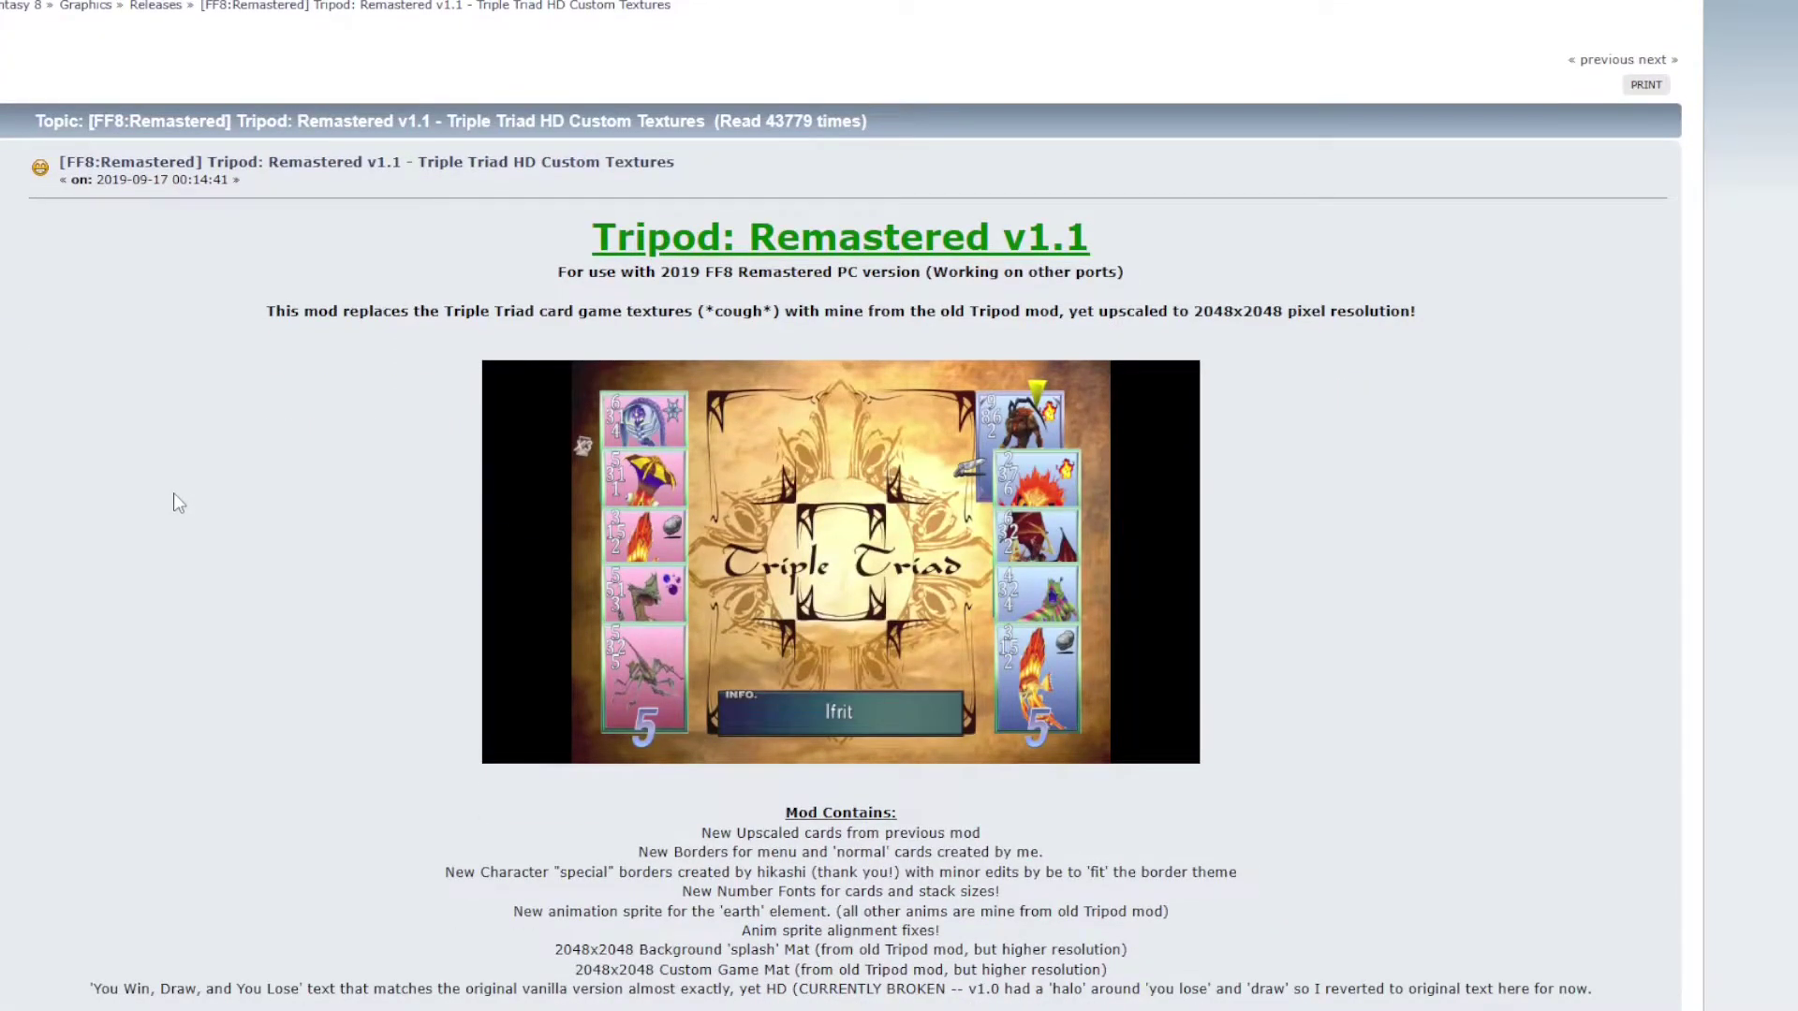
pyautogui.scroll(-2, 177, 502)
pyautogui.scroll(-2, 278, 485)
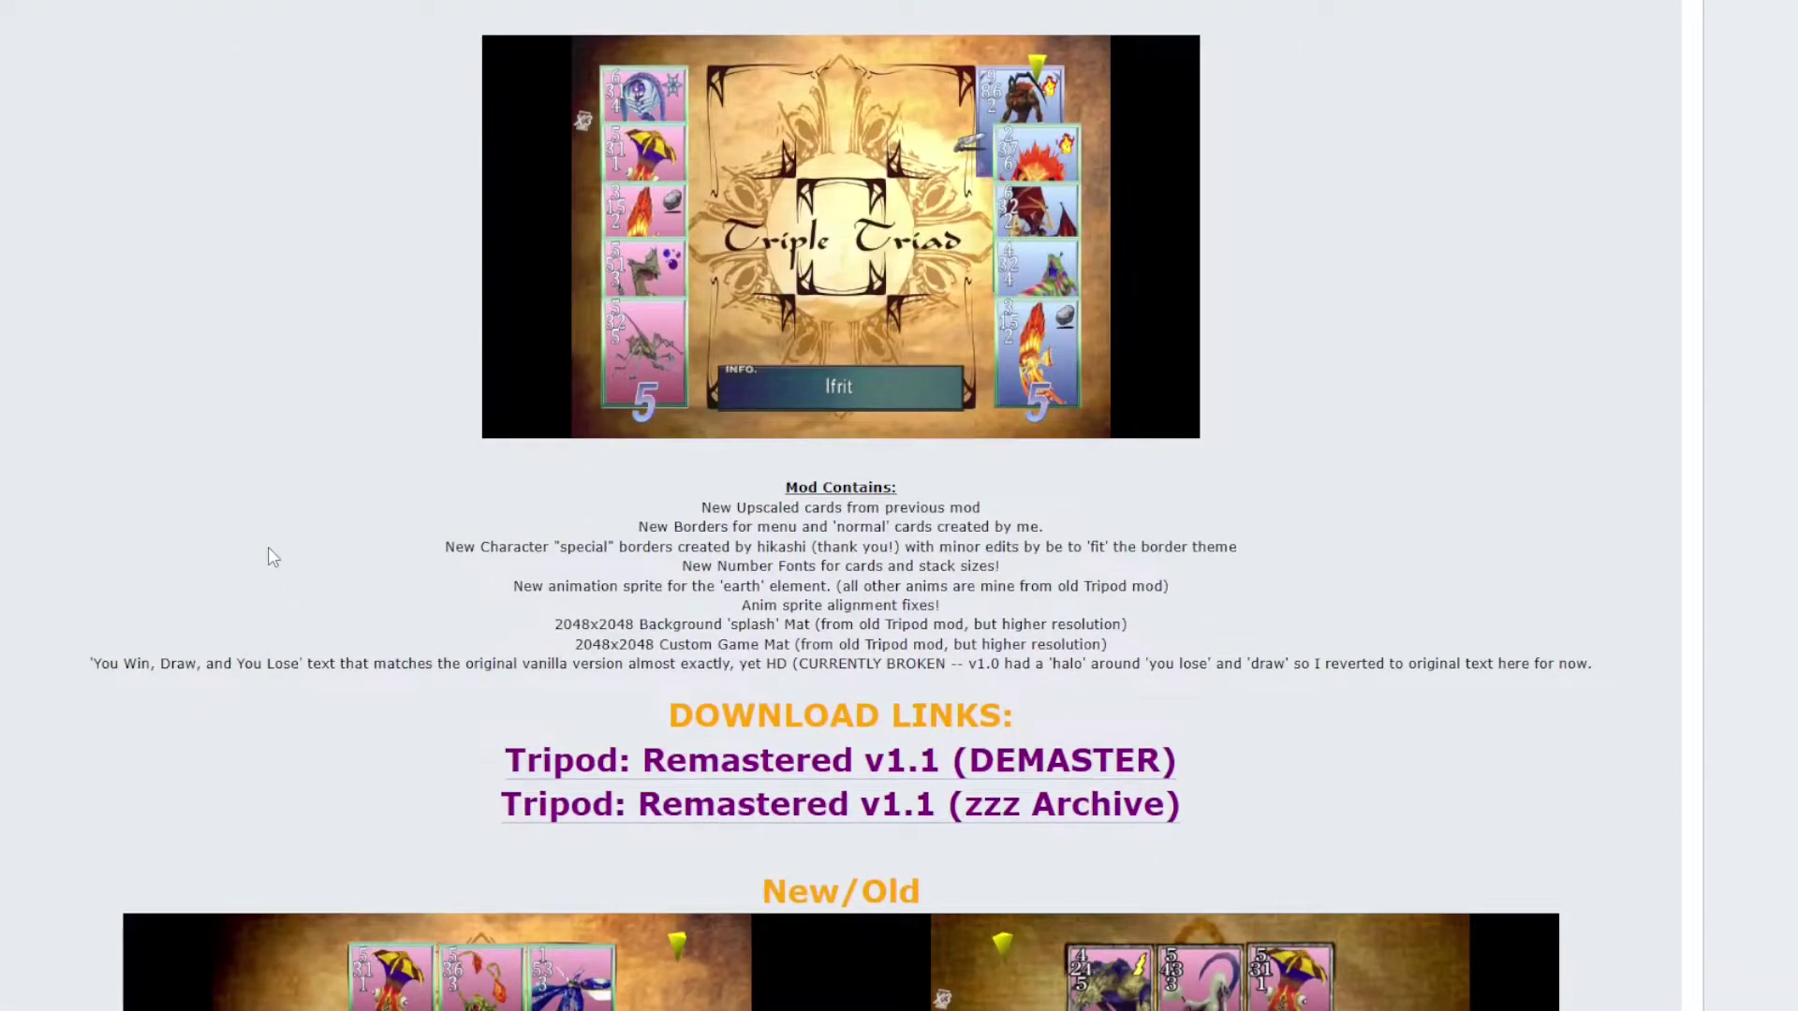
pyautogui.scroll(-2, 272, 557)
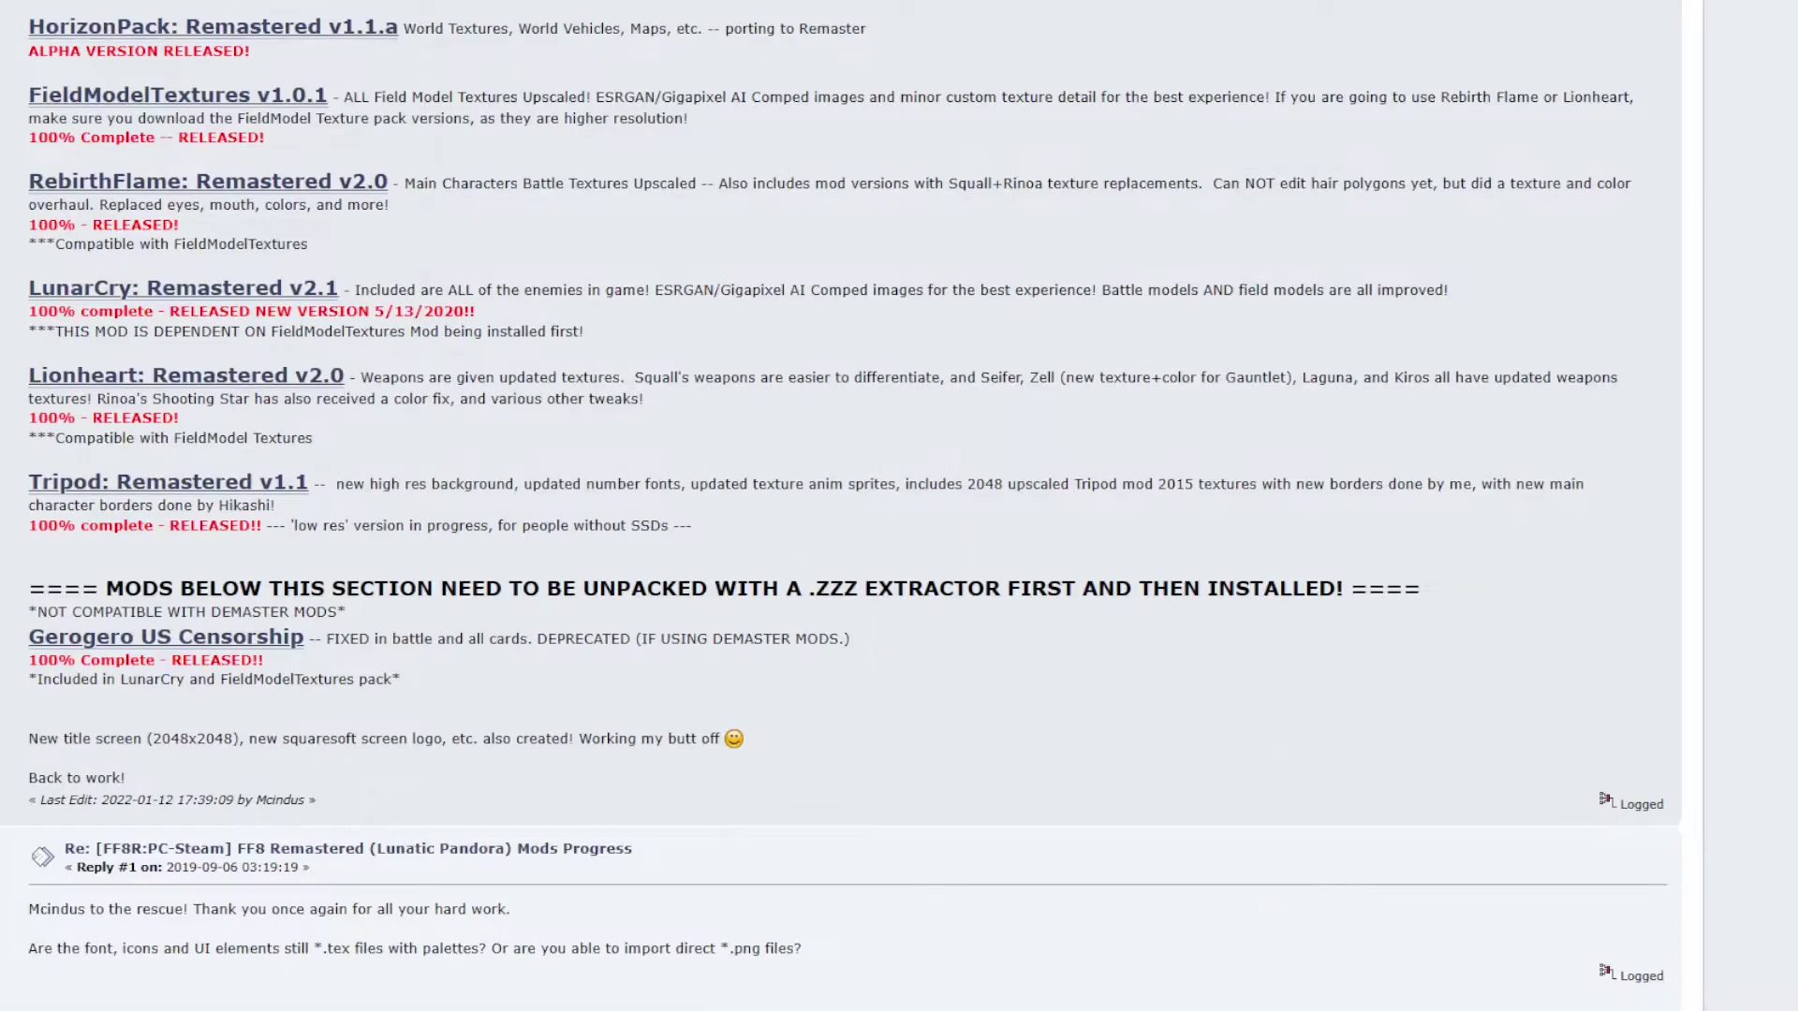
pyautogui.scroll(3, 840, 506)
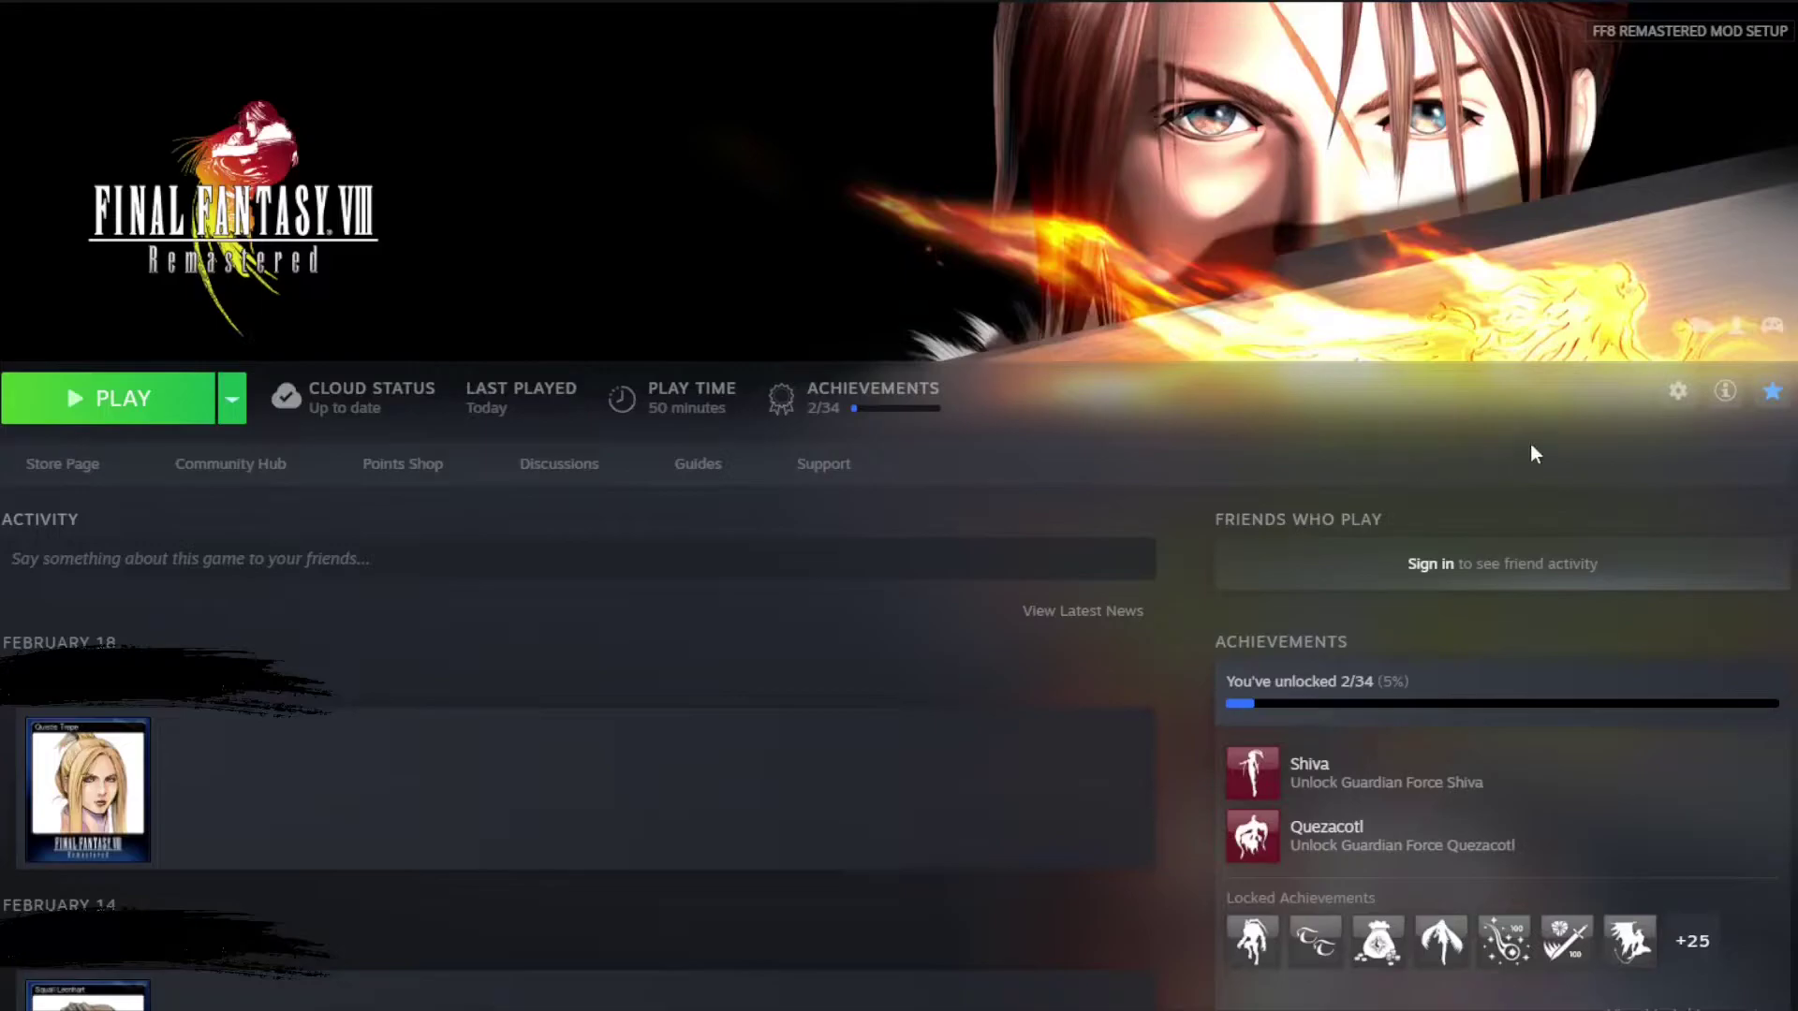
# - Open the FINAL FANTASY VIII Remastered install folder from its Steam Properties, under Local Files
pyautogui.click(1674, 401)
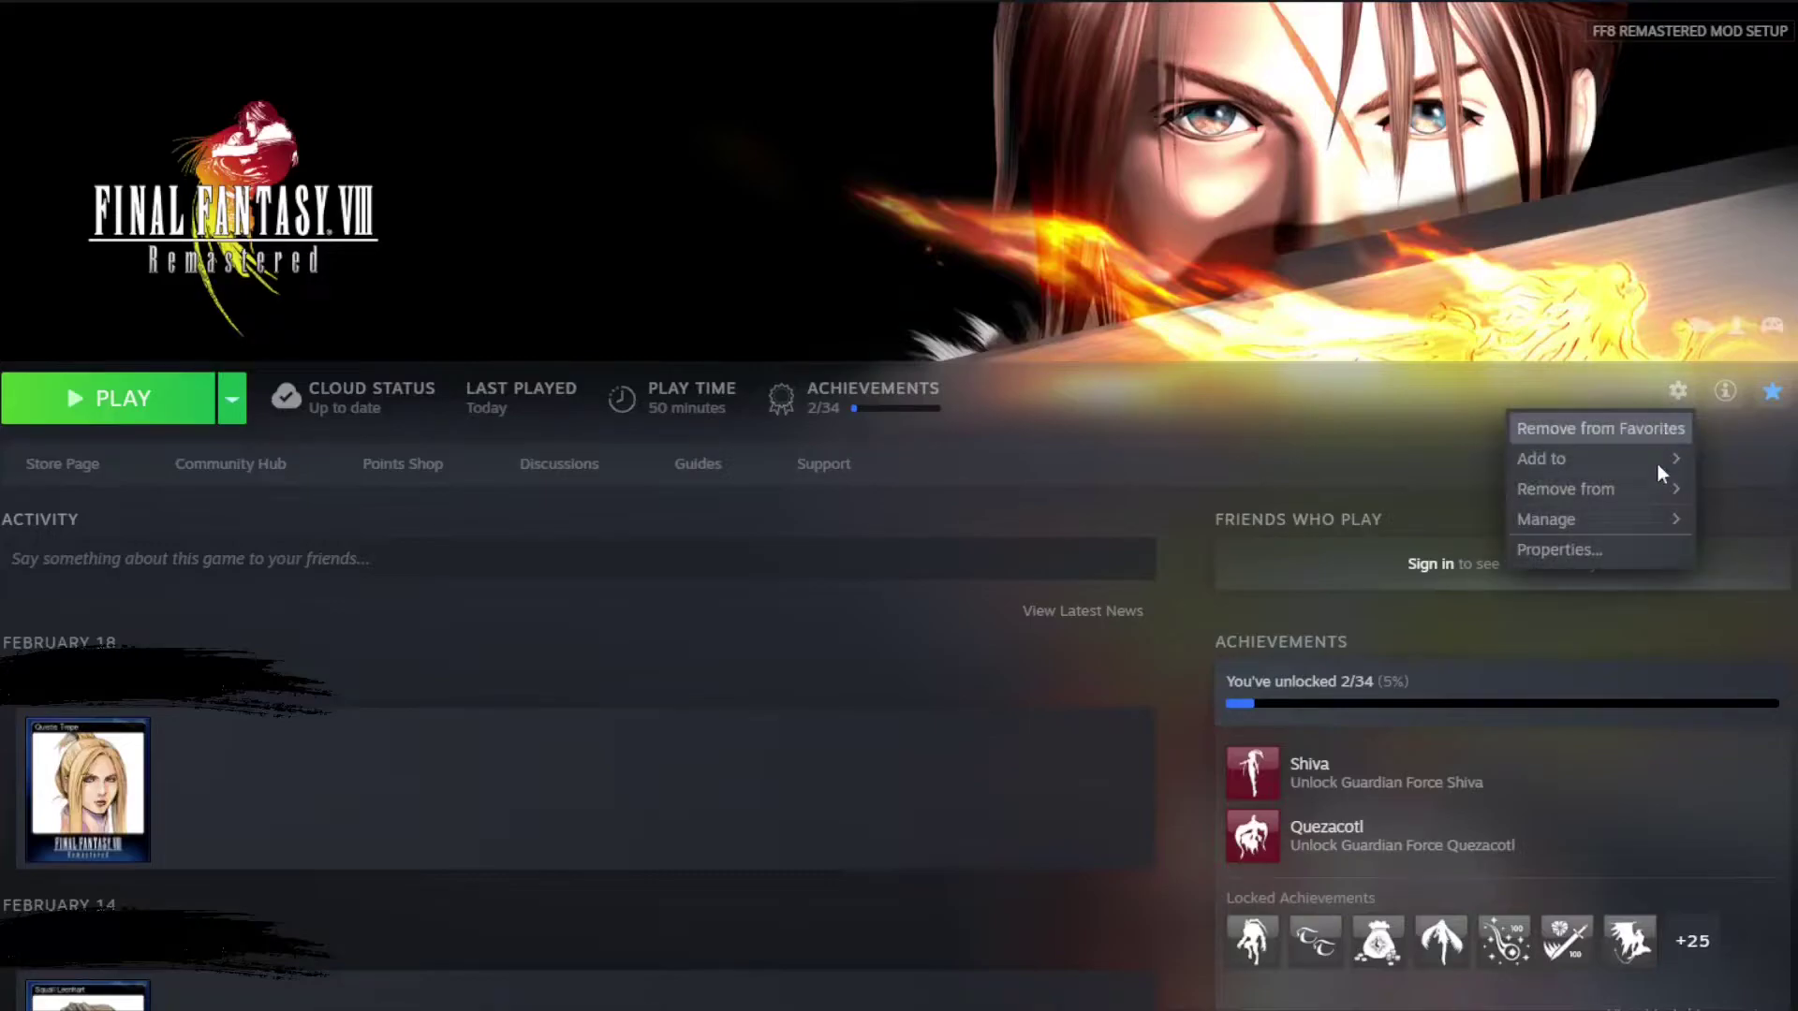
pyautogui.click(1620, 553)
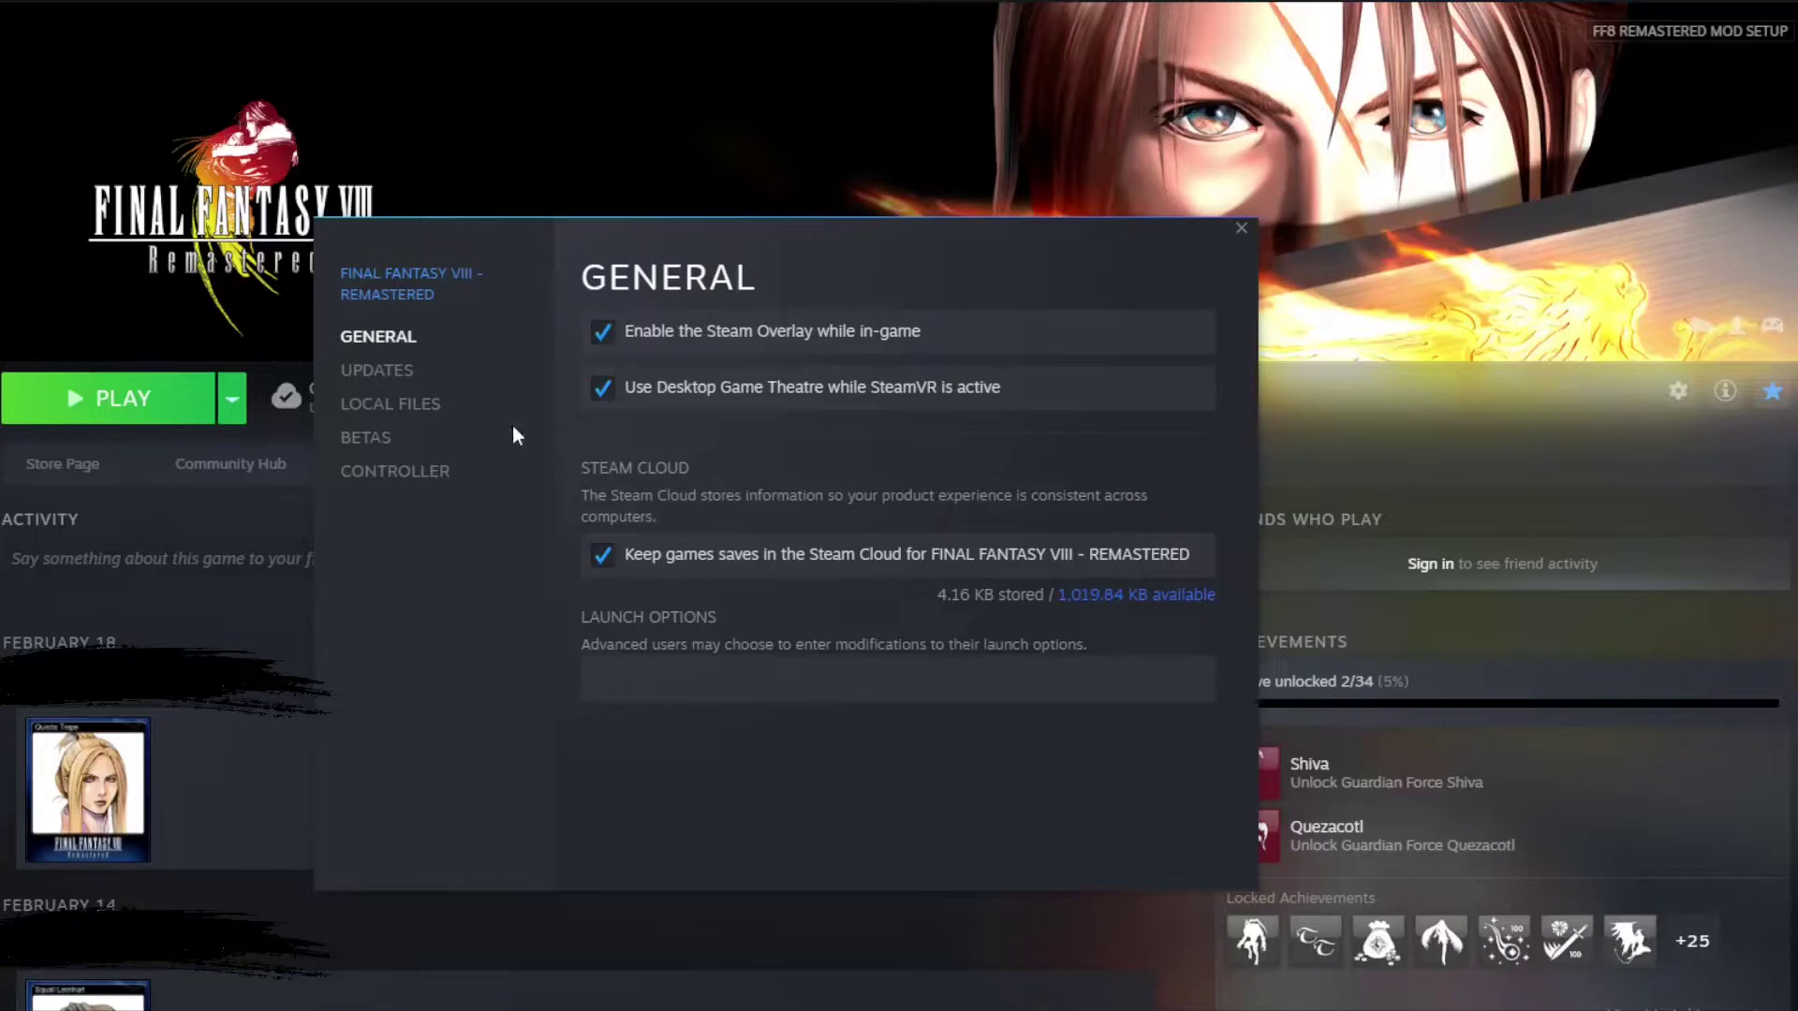
pyautogui.click(386, 408)
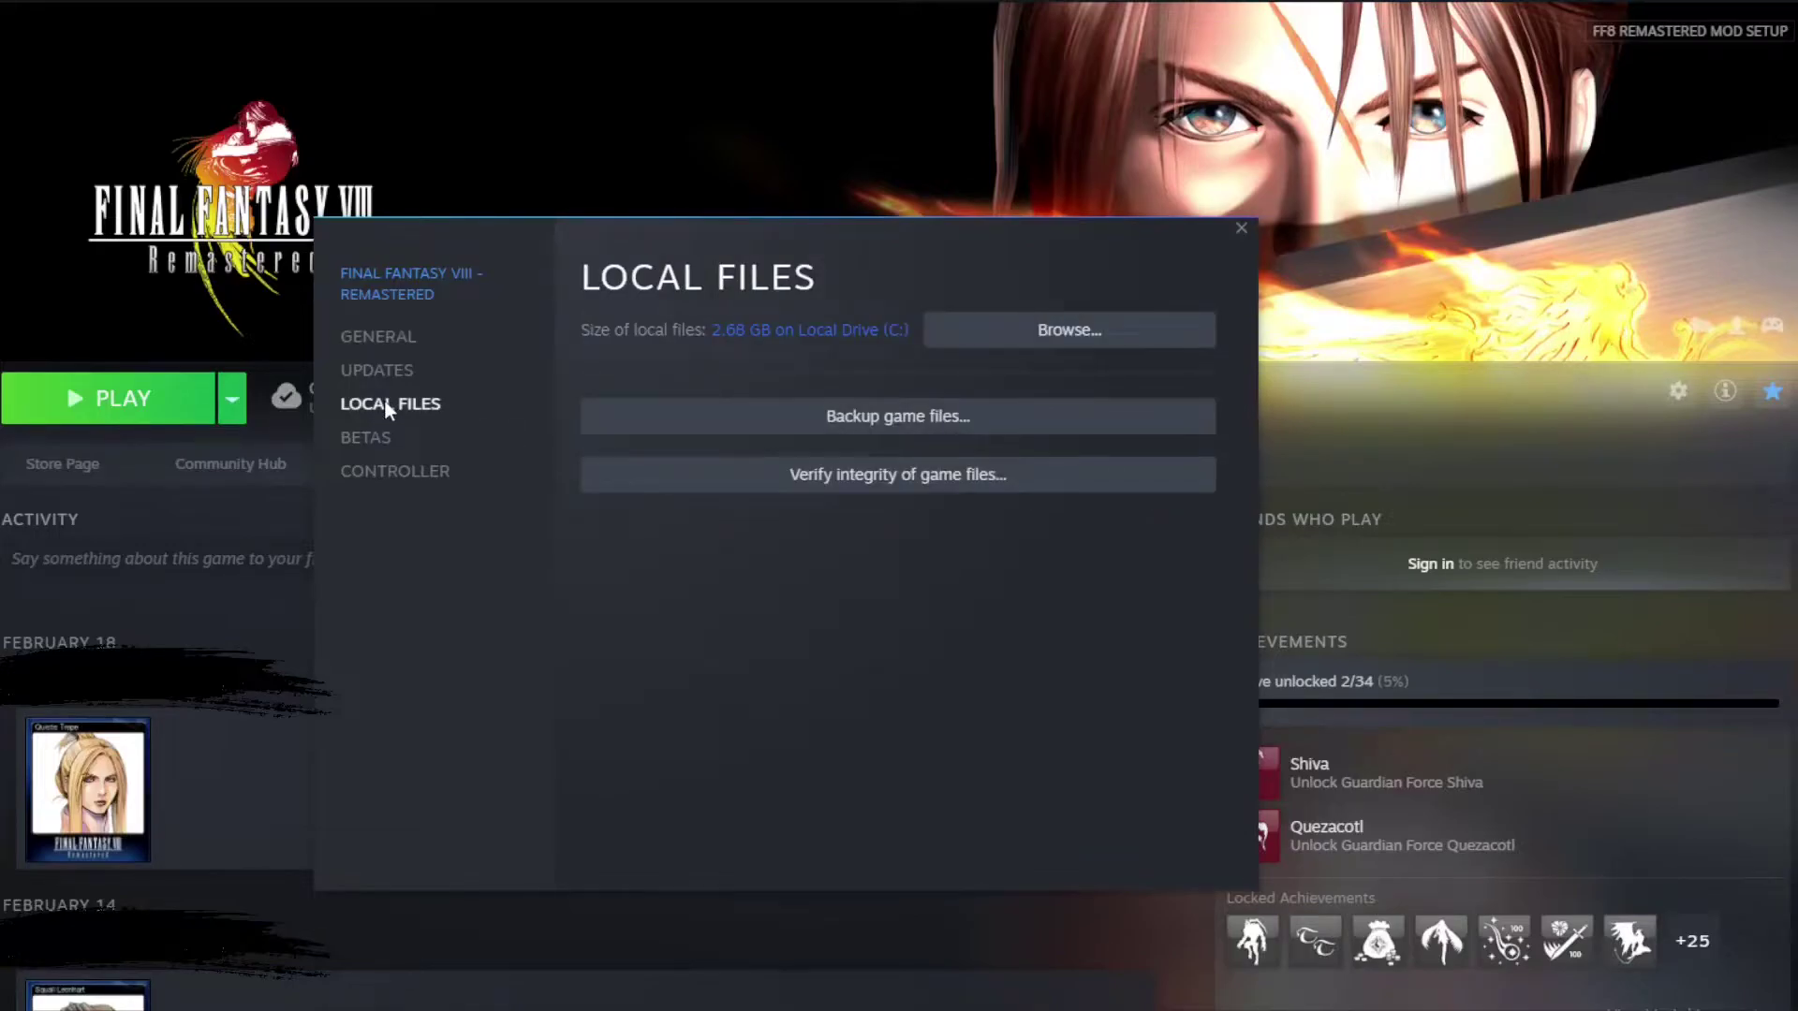
pyautogui.click(990, 349)
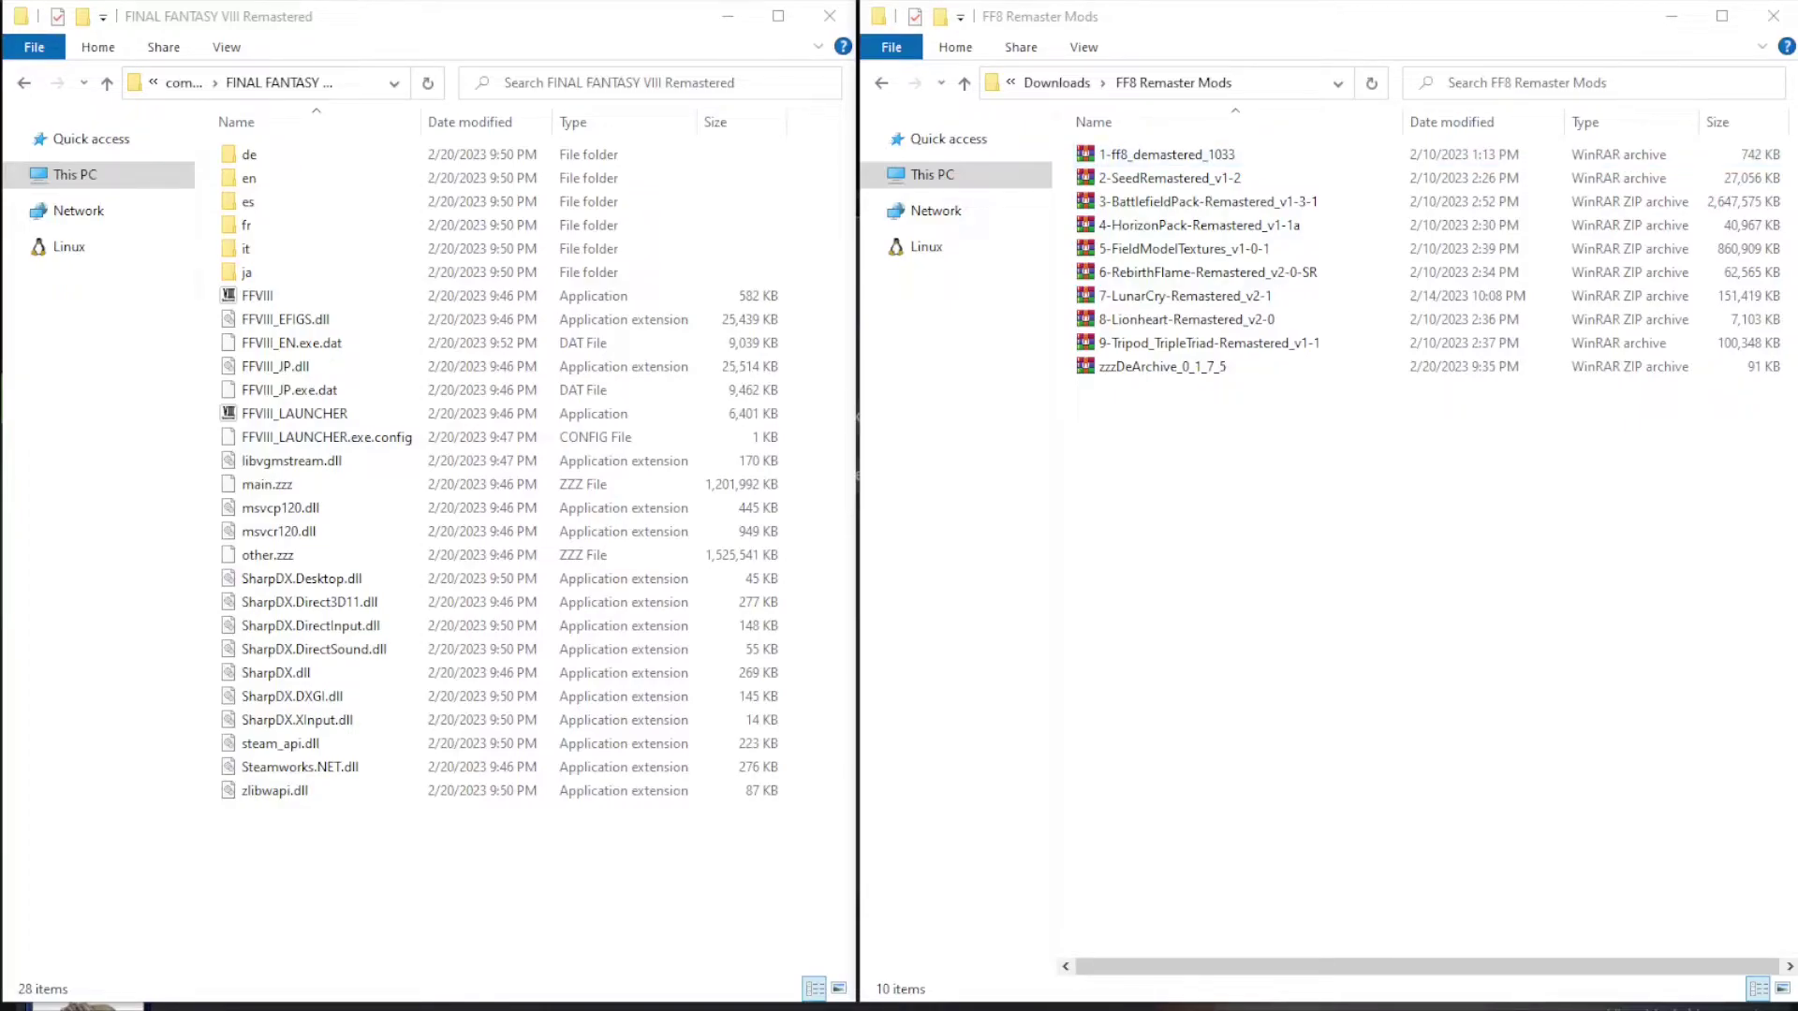
# - Move the opened 1-ff8_demastered_1033.7z WinRAR window aside
pyautogui.moveTo(666, 64); pyautogui.dragTo(895, 53)
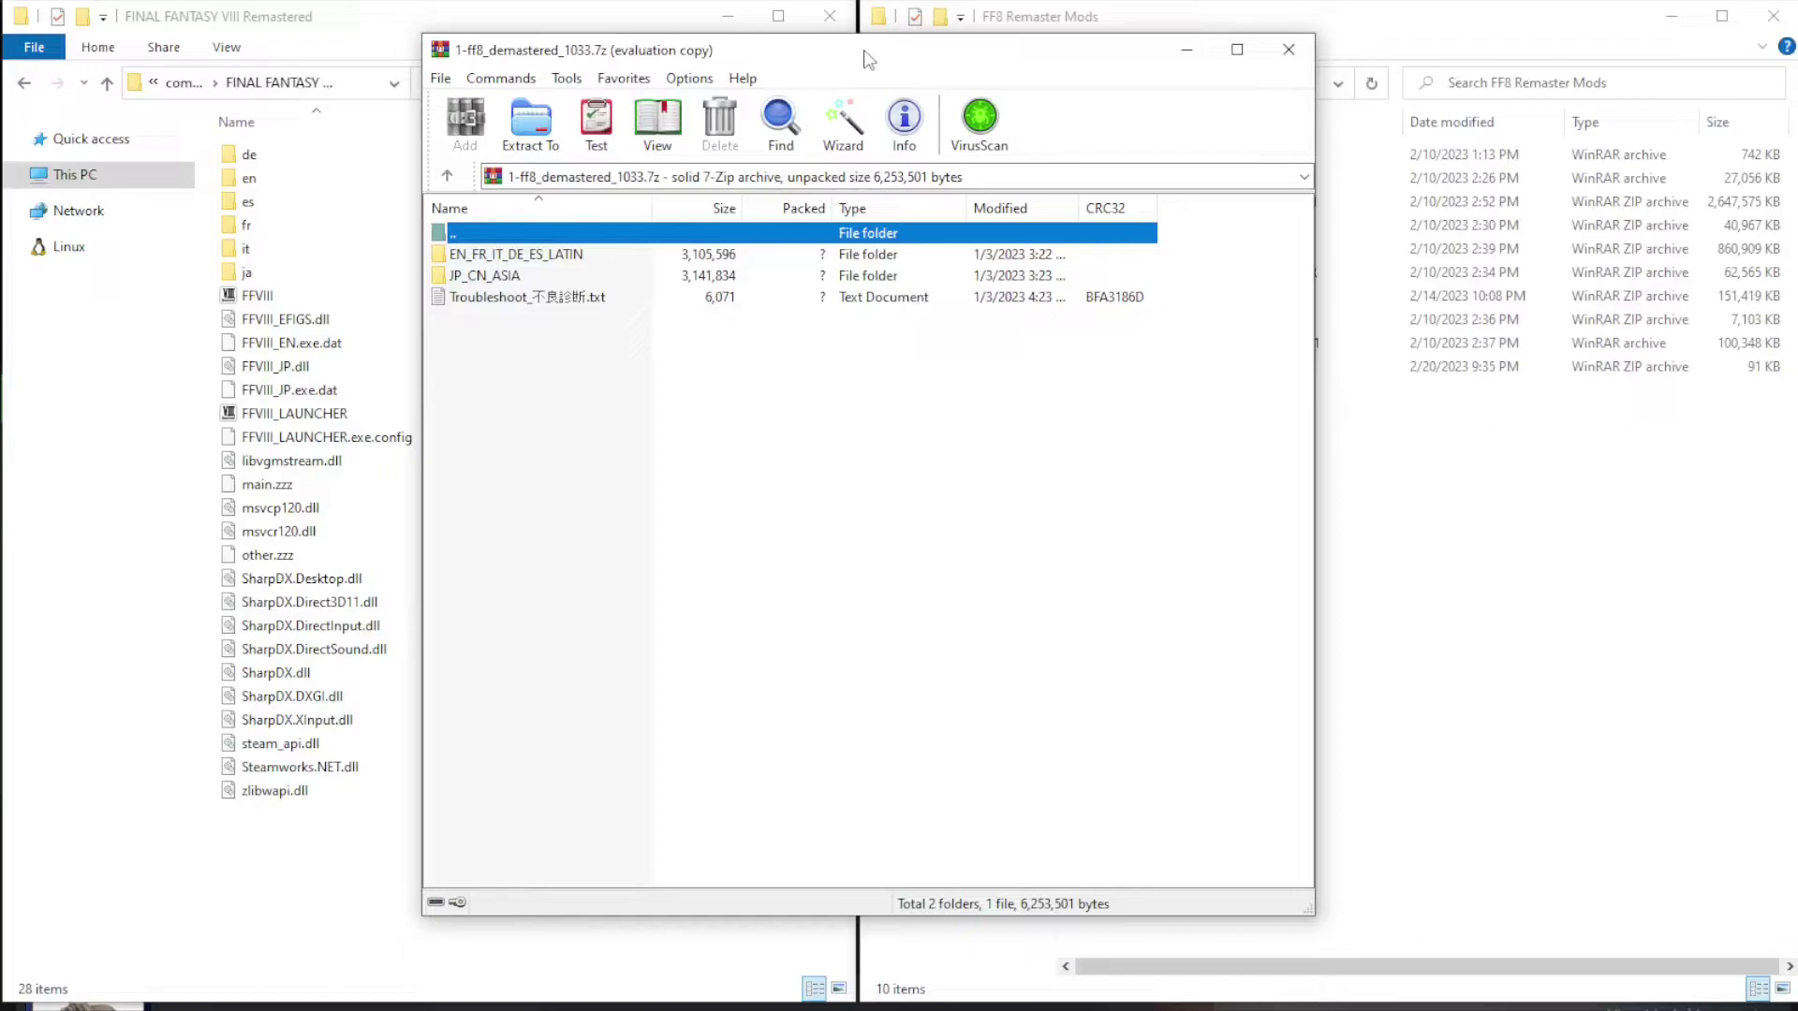
# - Copy all eight EN_FR_IT_DE_ES_LATIN files into the game folder, replacing FFVIII_LAUNCHER.exe
pyautogui.moveTo(869, 60); pyautogui.dragTo(1309, 99)
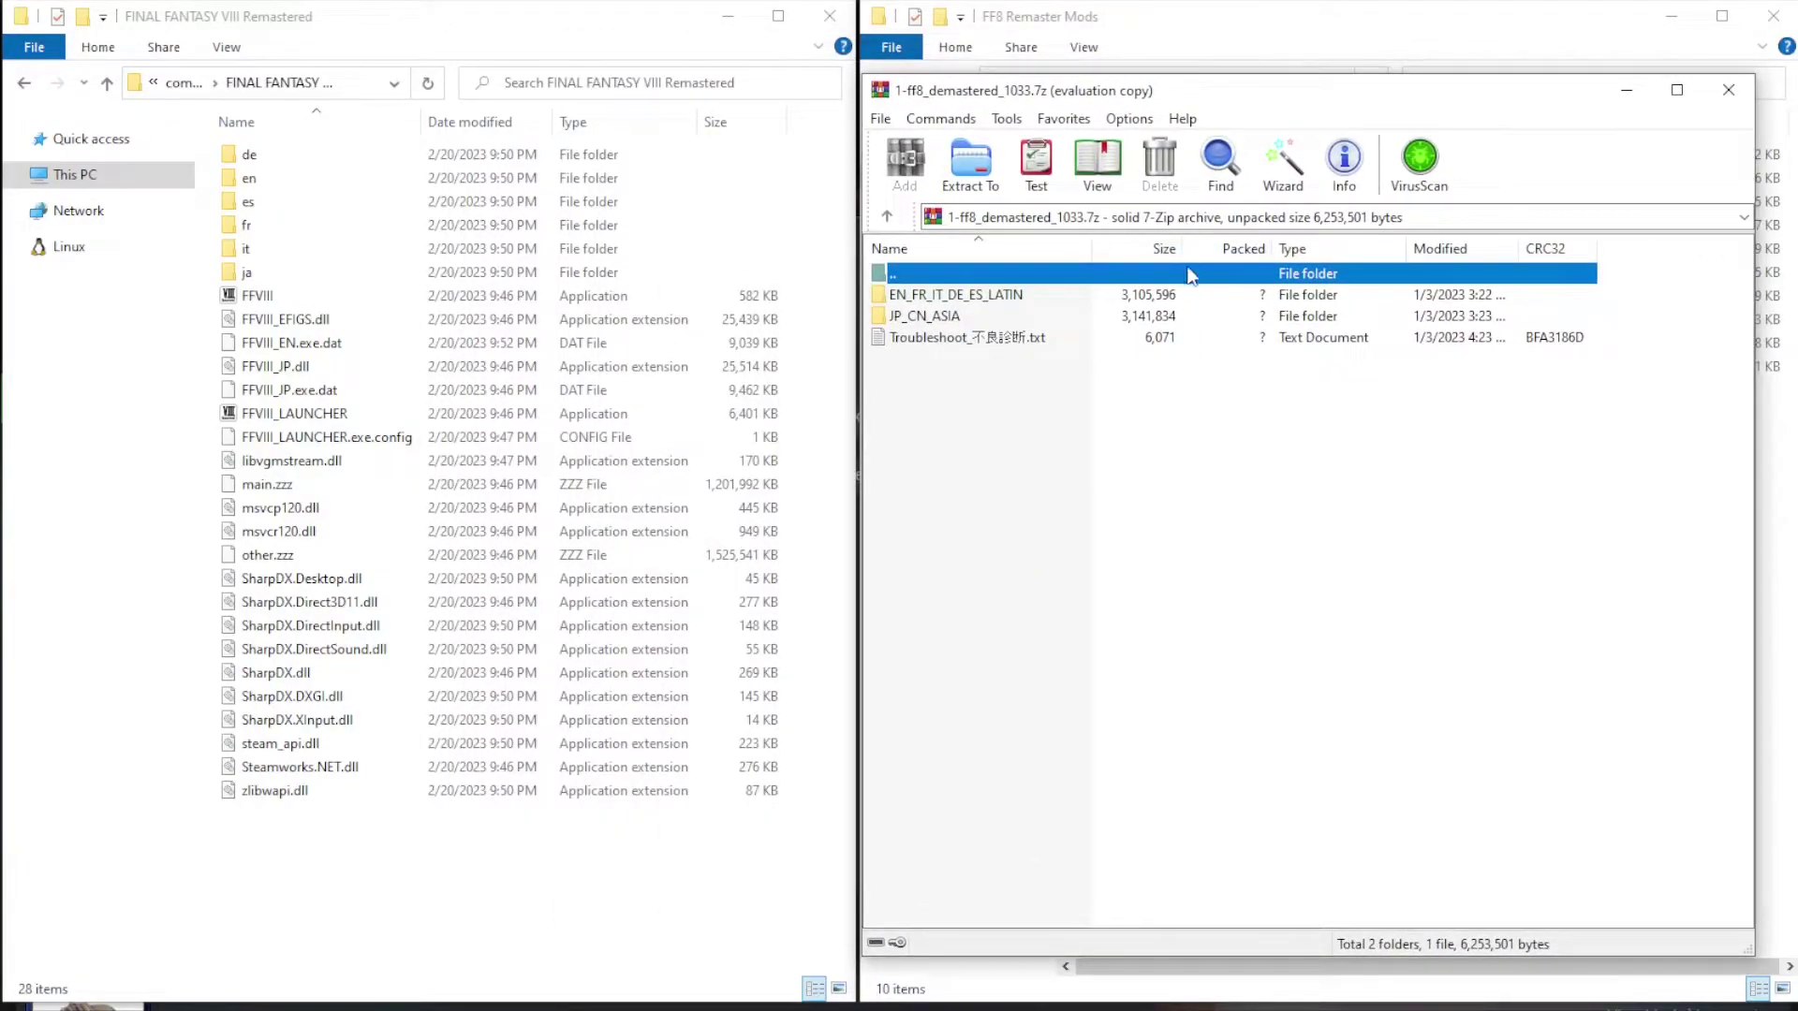
pyautogui.click(949, 298)
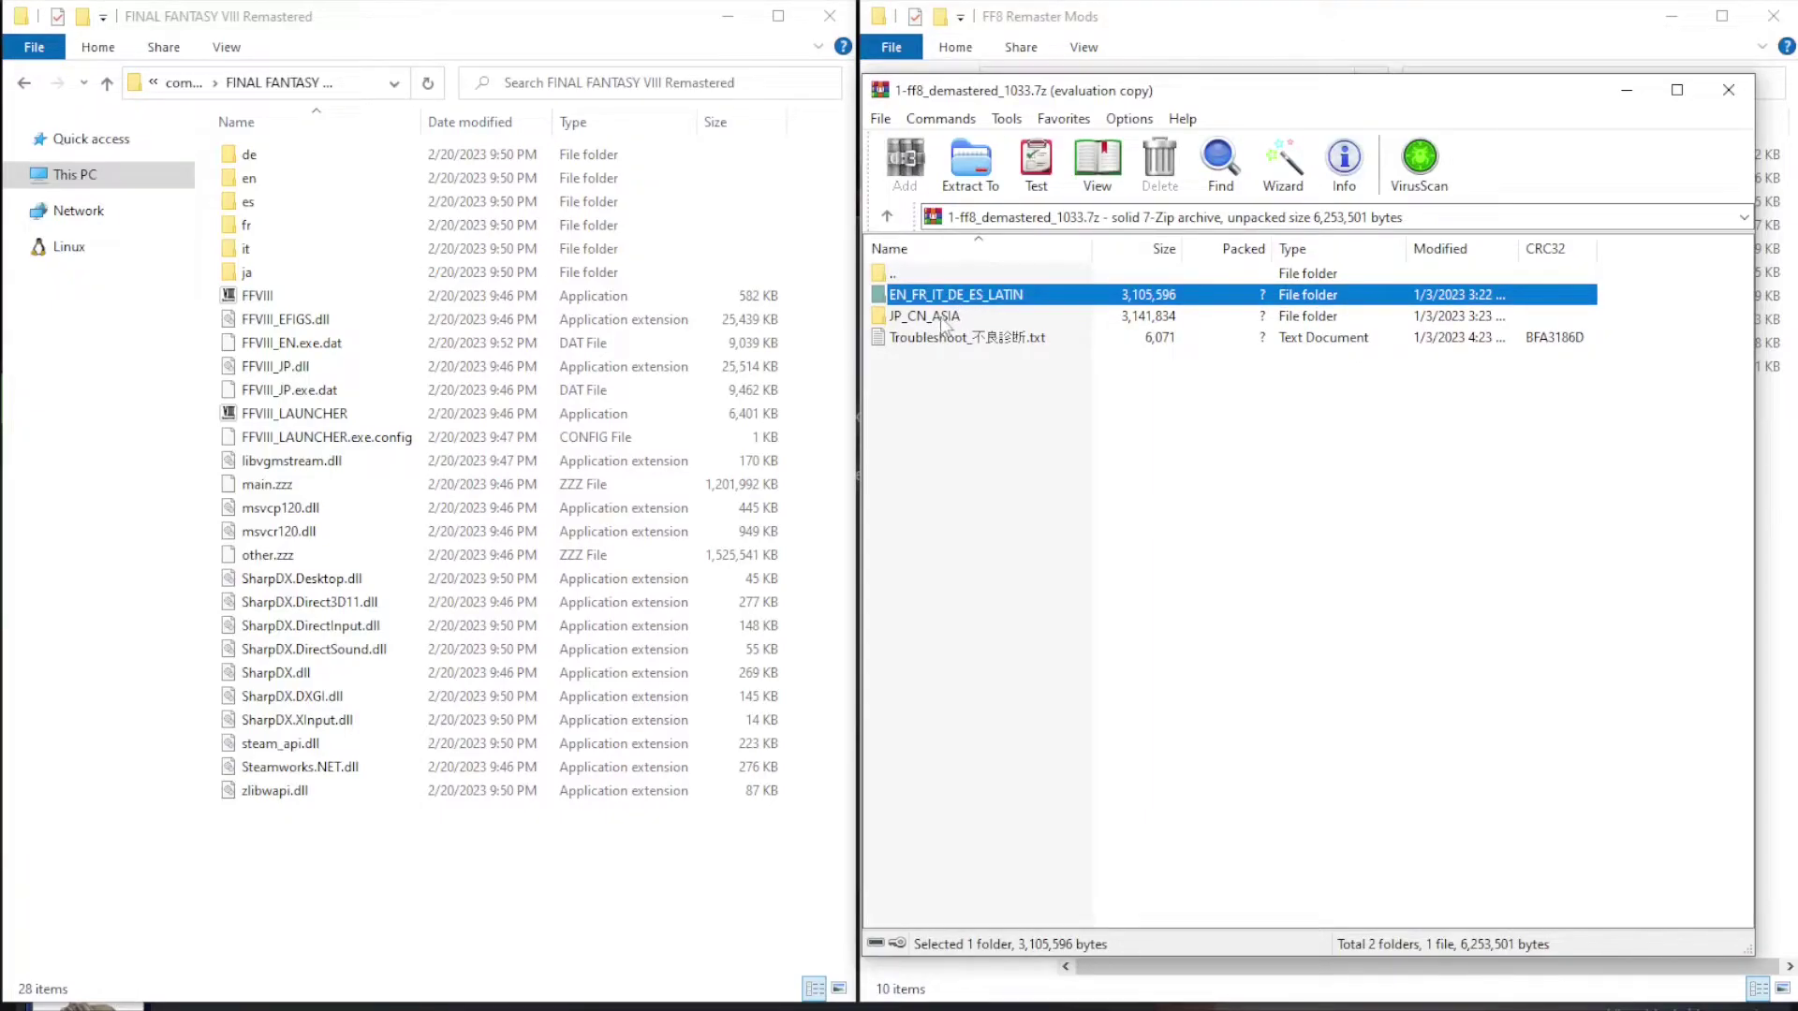
pyautogui.doubleClick(970, 302)
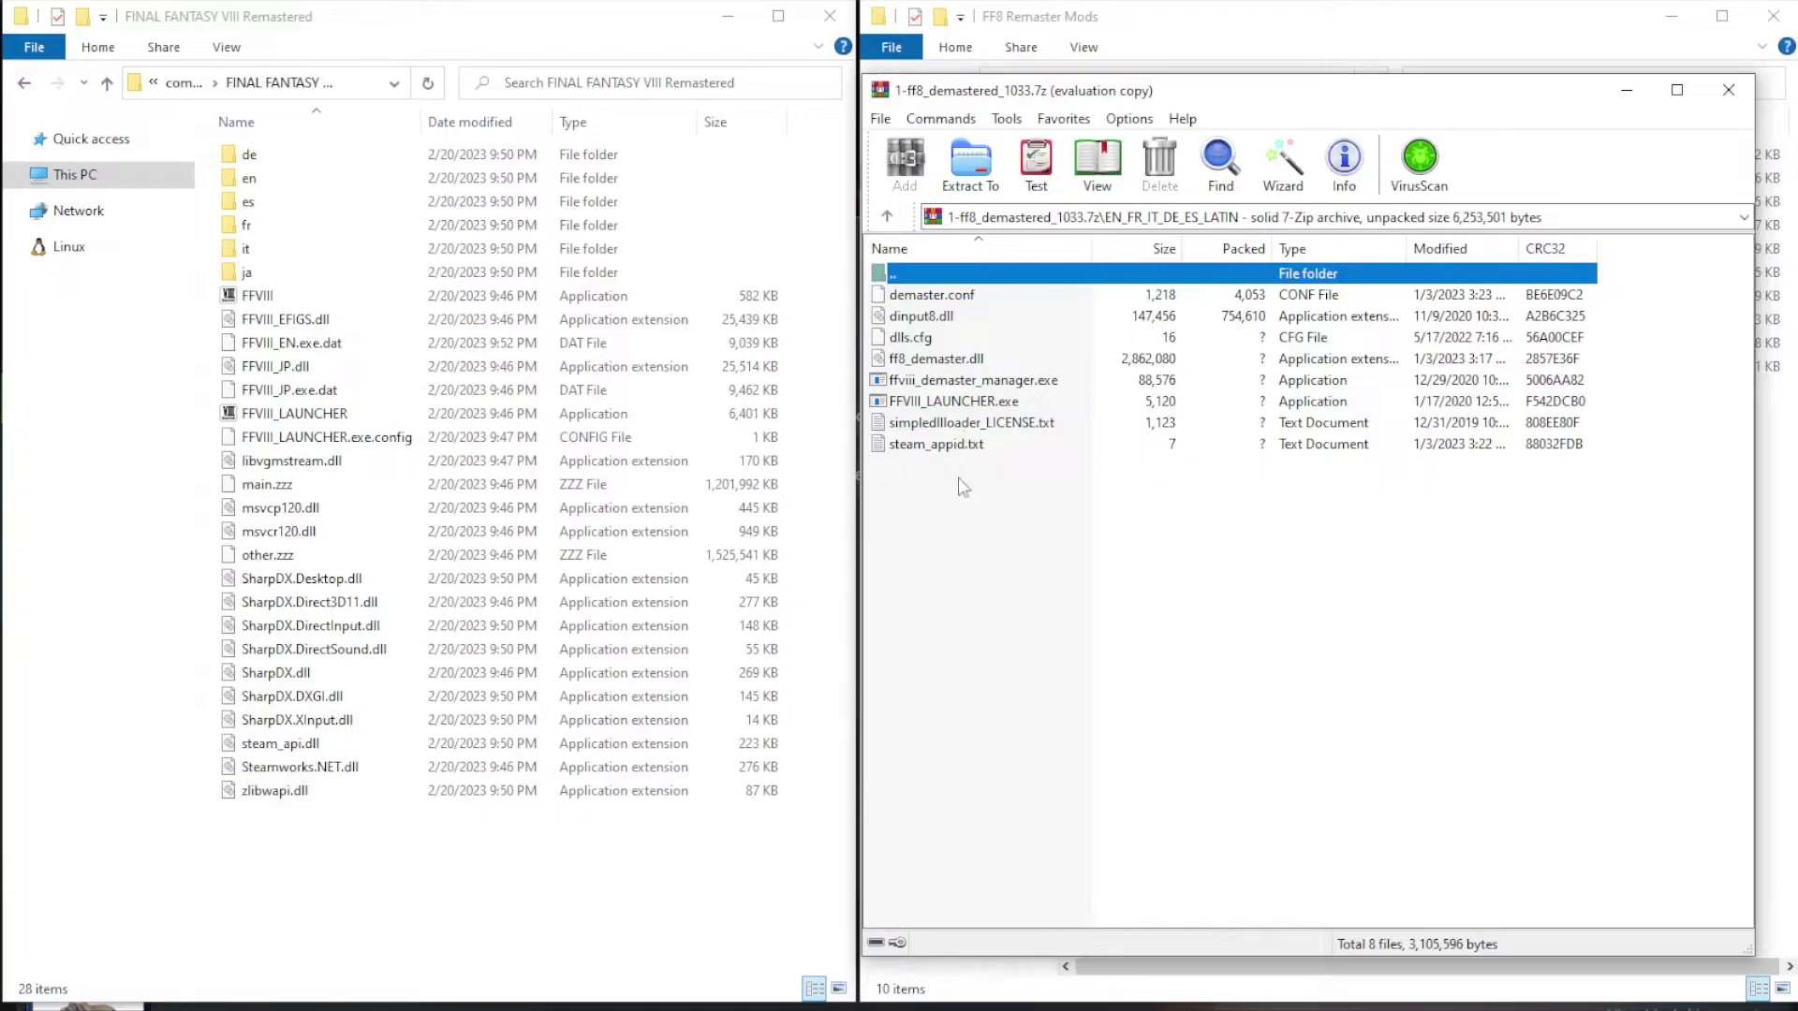
pyautogui.moveTo(955, 483); pyautogui.dragTo(409, 867)
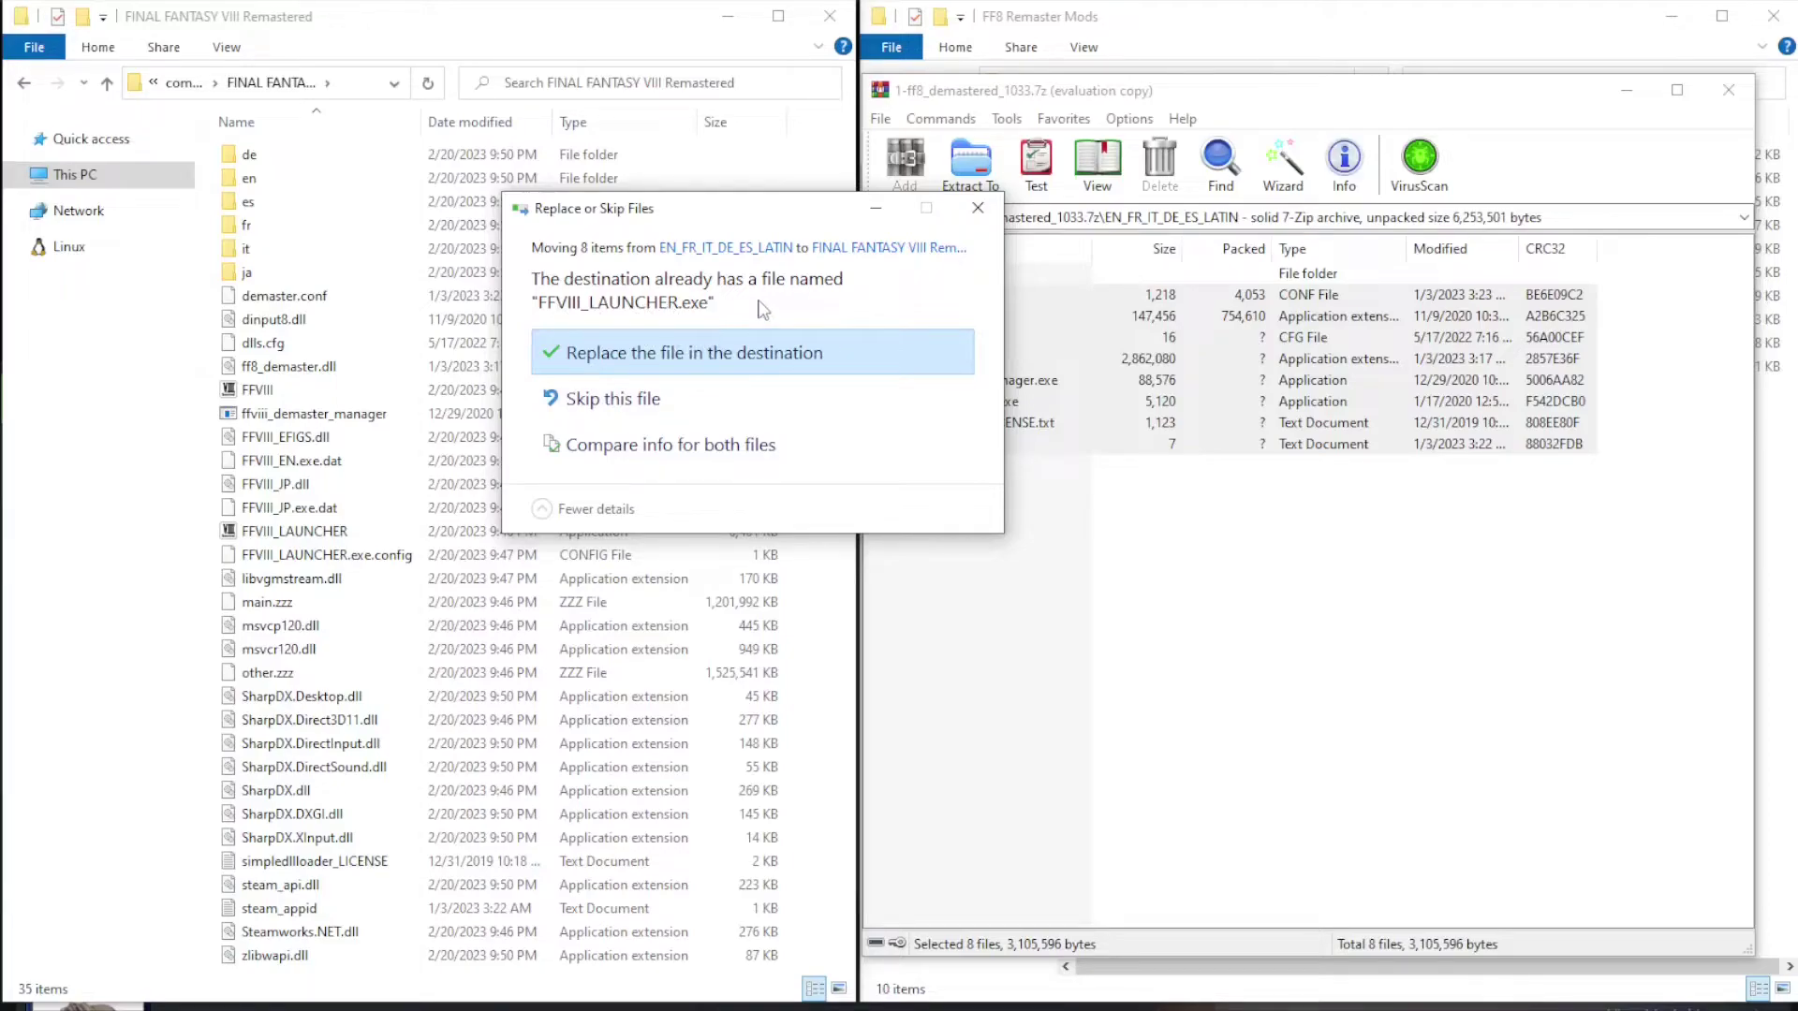
pyautogui.click(778, 352)
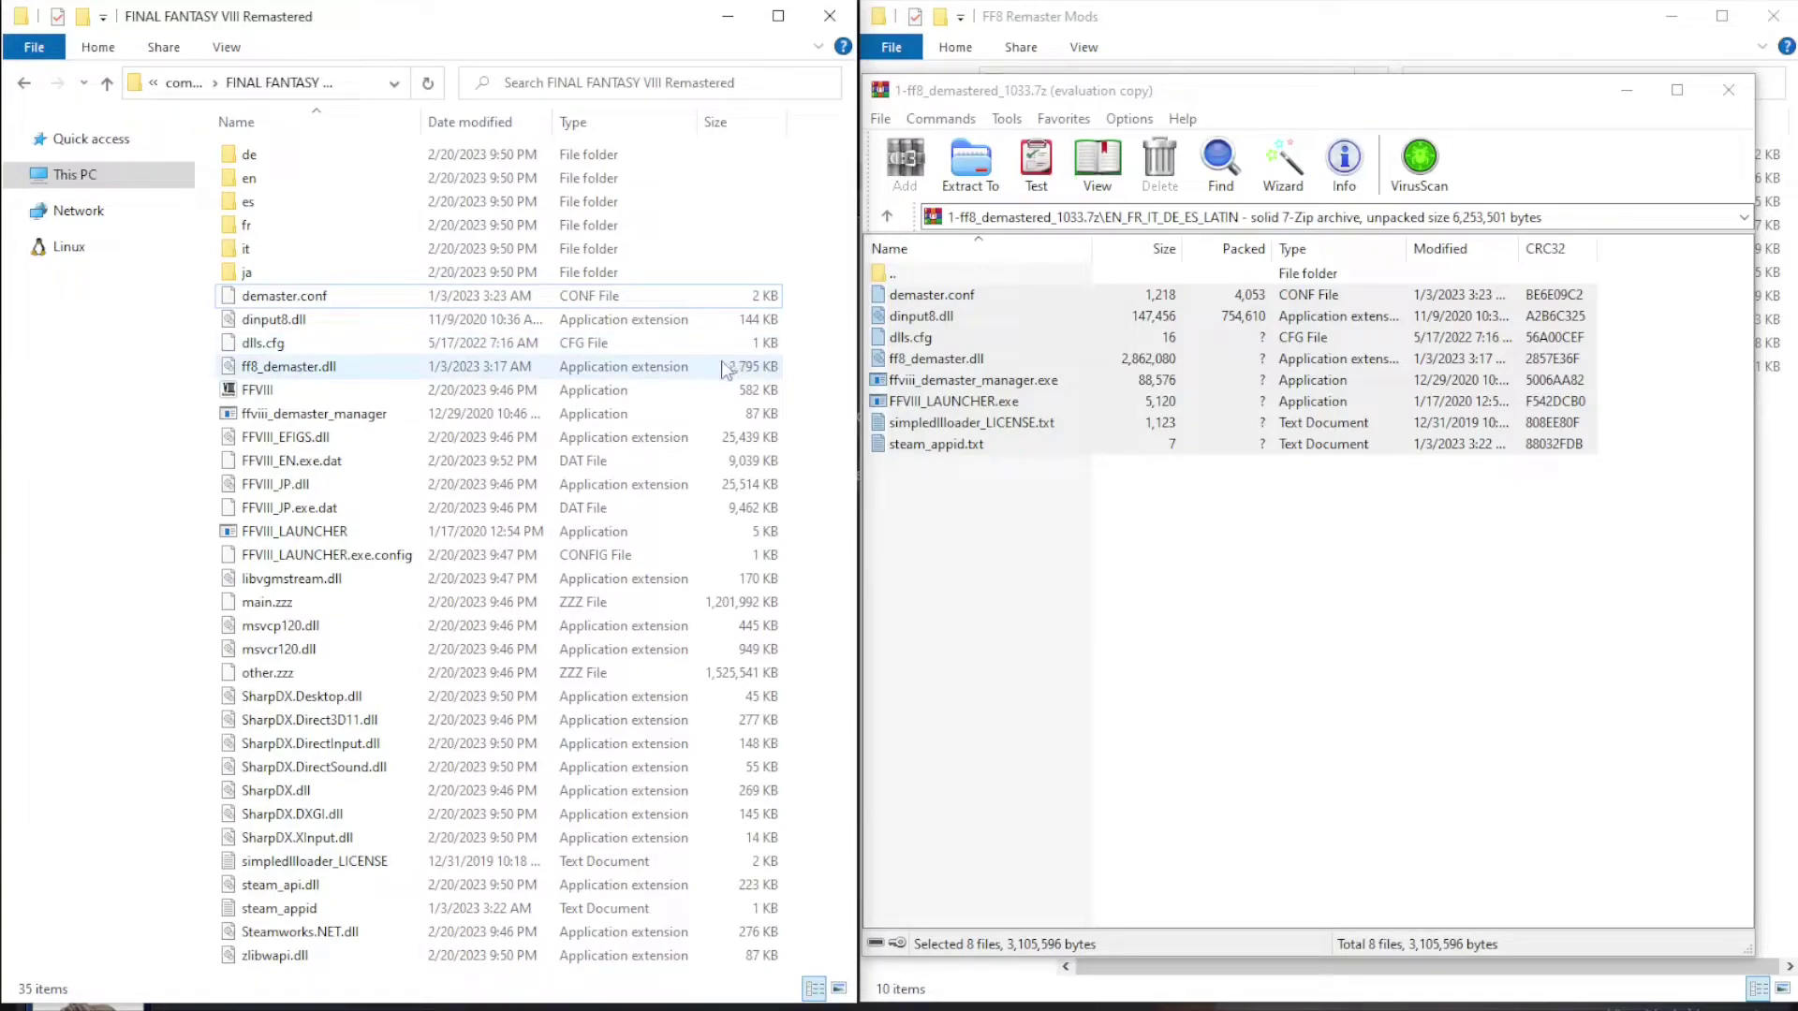
# - Run ffviii_demaster_manager, unpack the game files into DEMASTER_EXP, then exit the manager
pyautogui.click(304, 418)
pyautogui.doubleClick(310, 424)
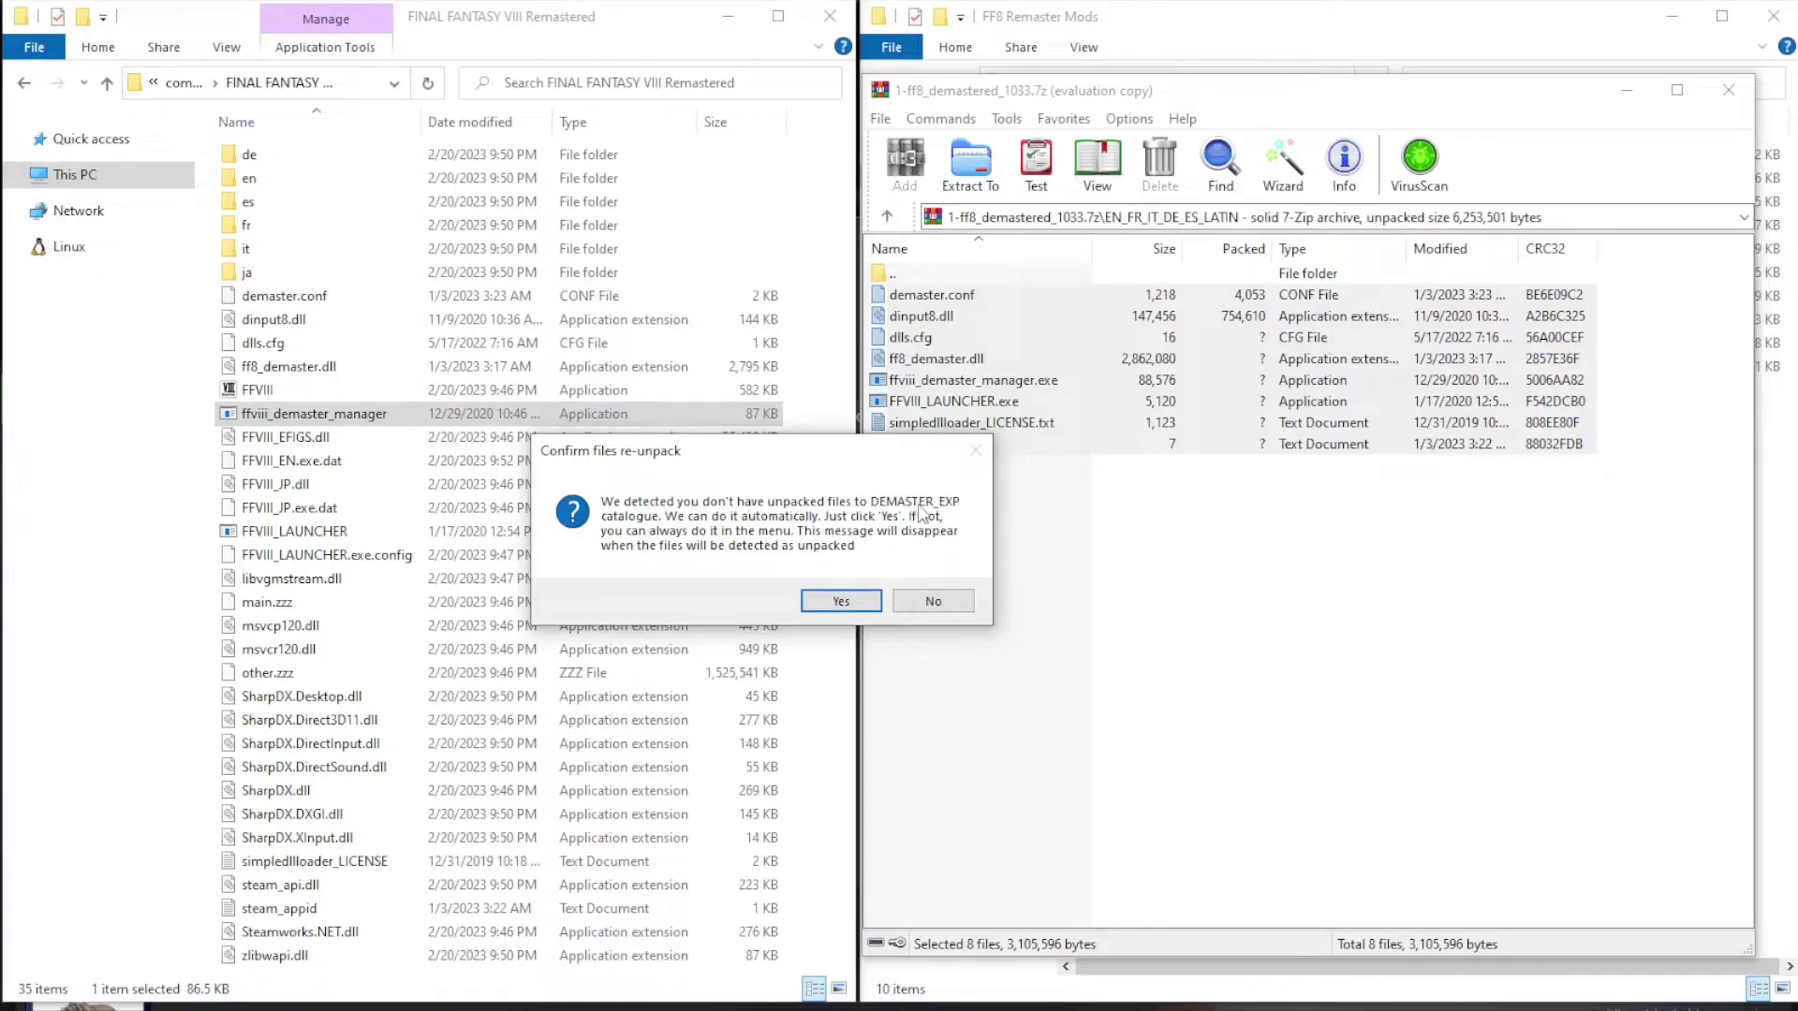
pyautogui.click(841, 601)
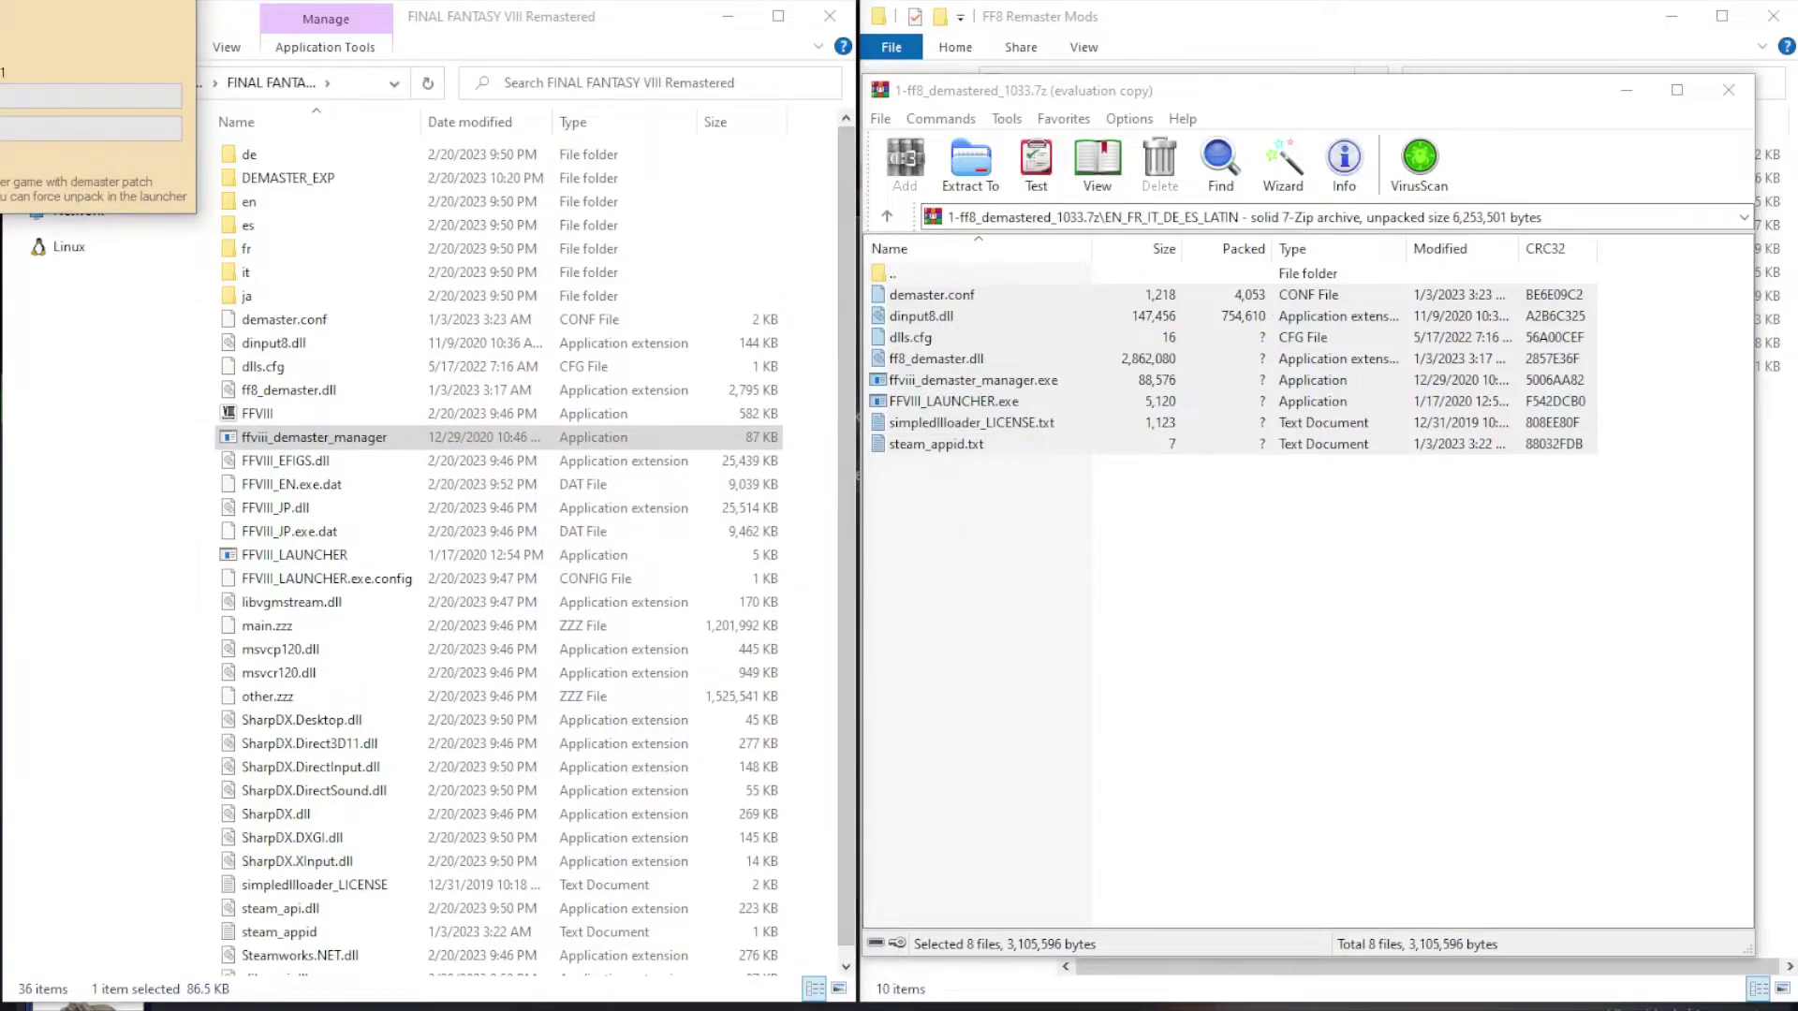
pyautogui.moveTo(670, 183); pyautogui.dragTo(996, 343)
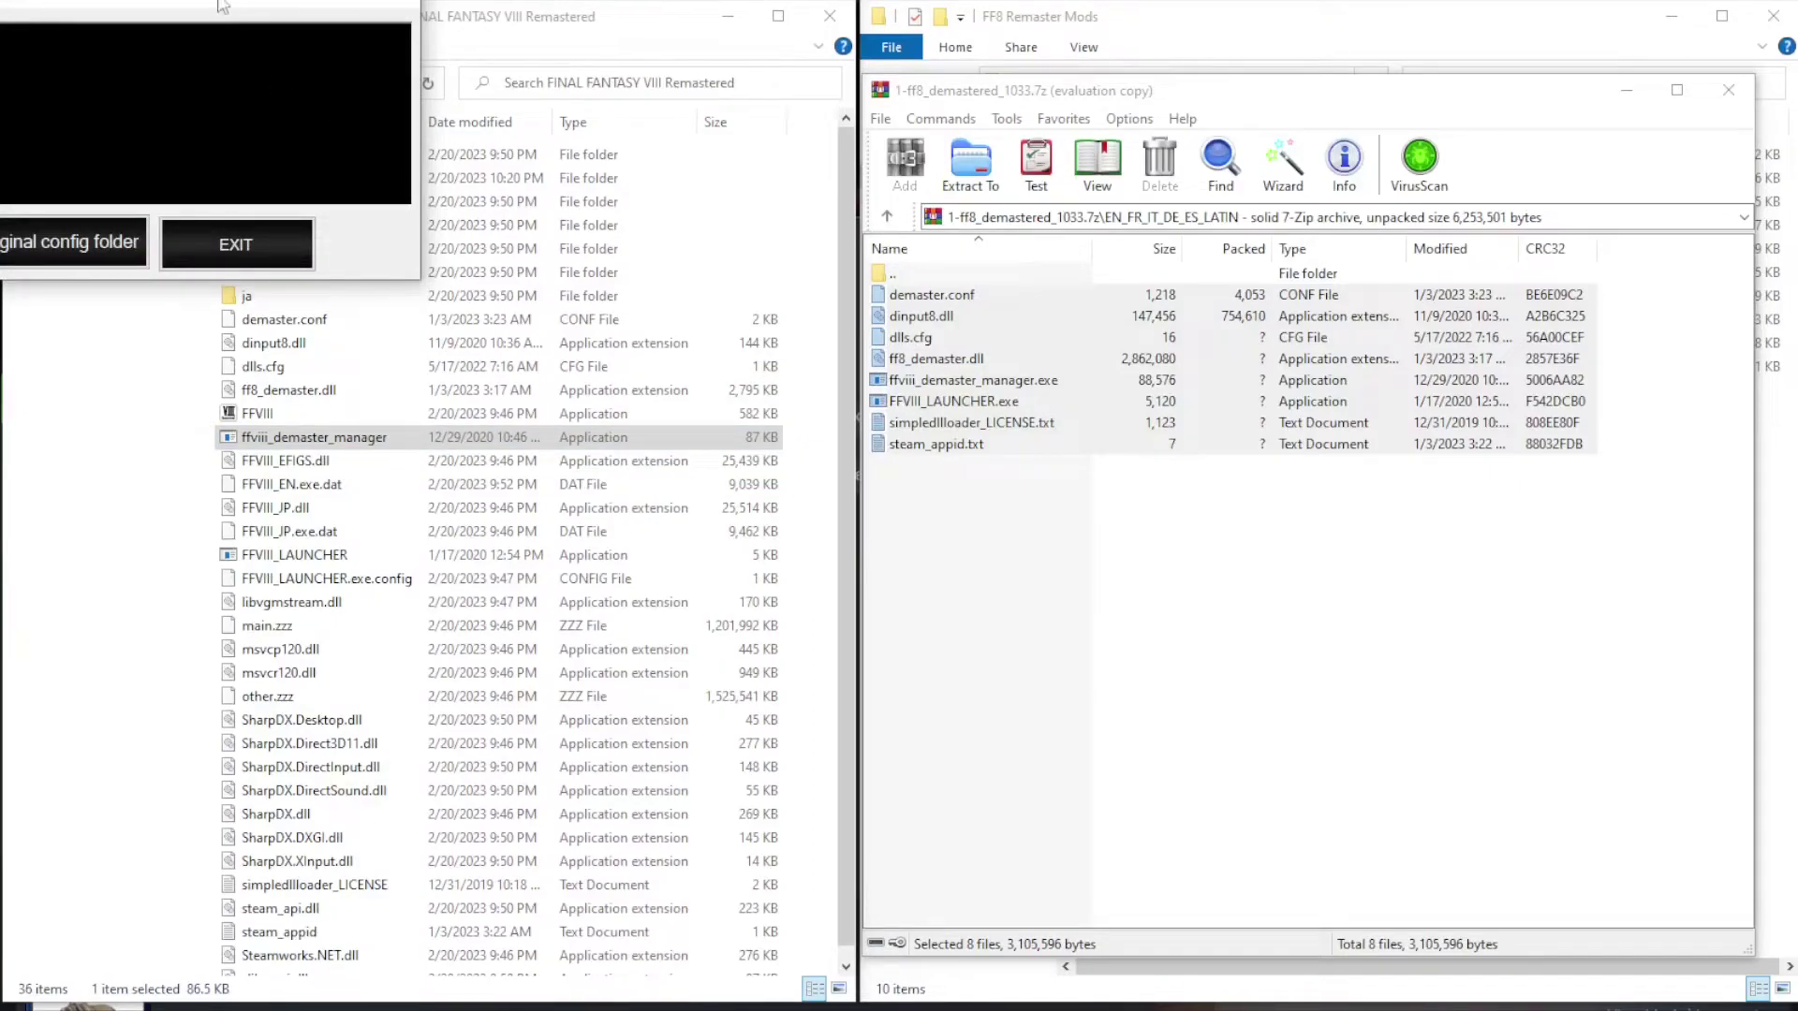
pyautogui.moveTo(494, 189); pyautogui.dragTo(924, 323)
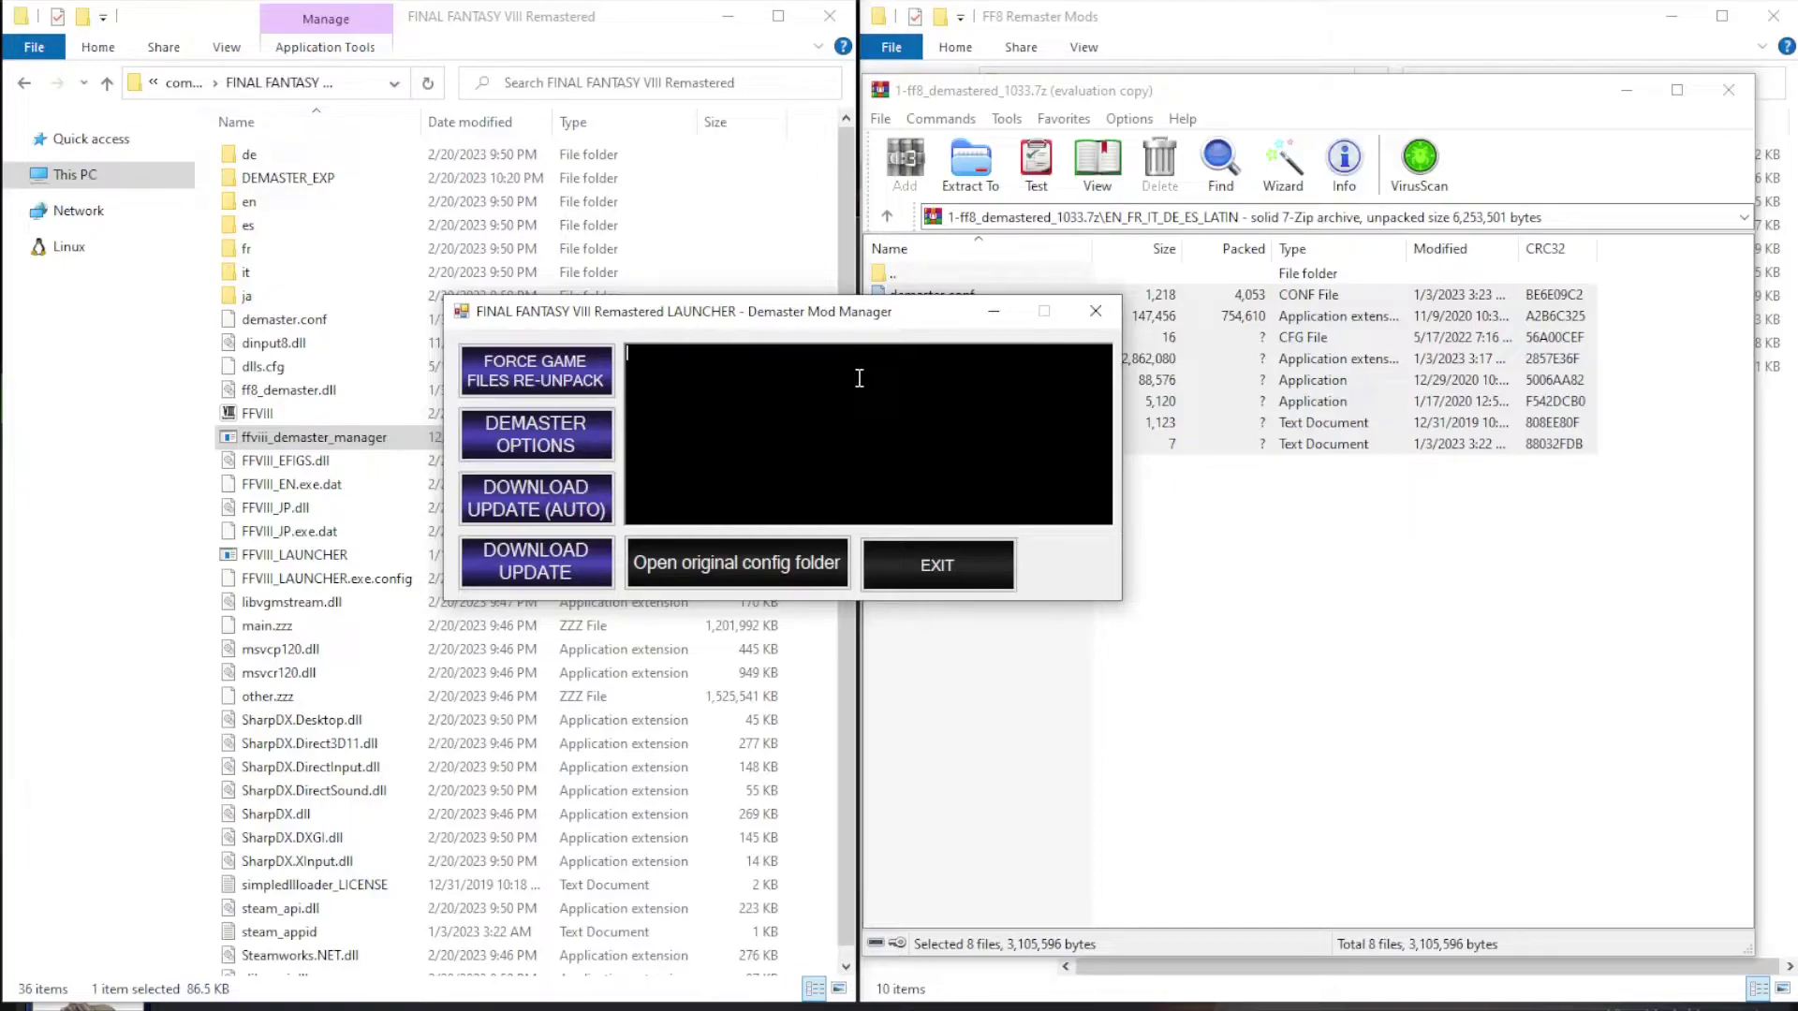
pyautogui.click(961, 561)
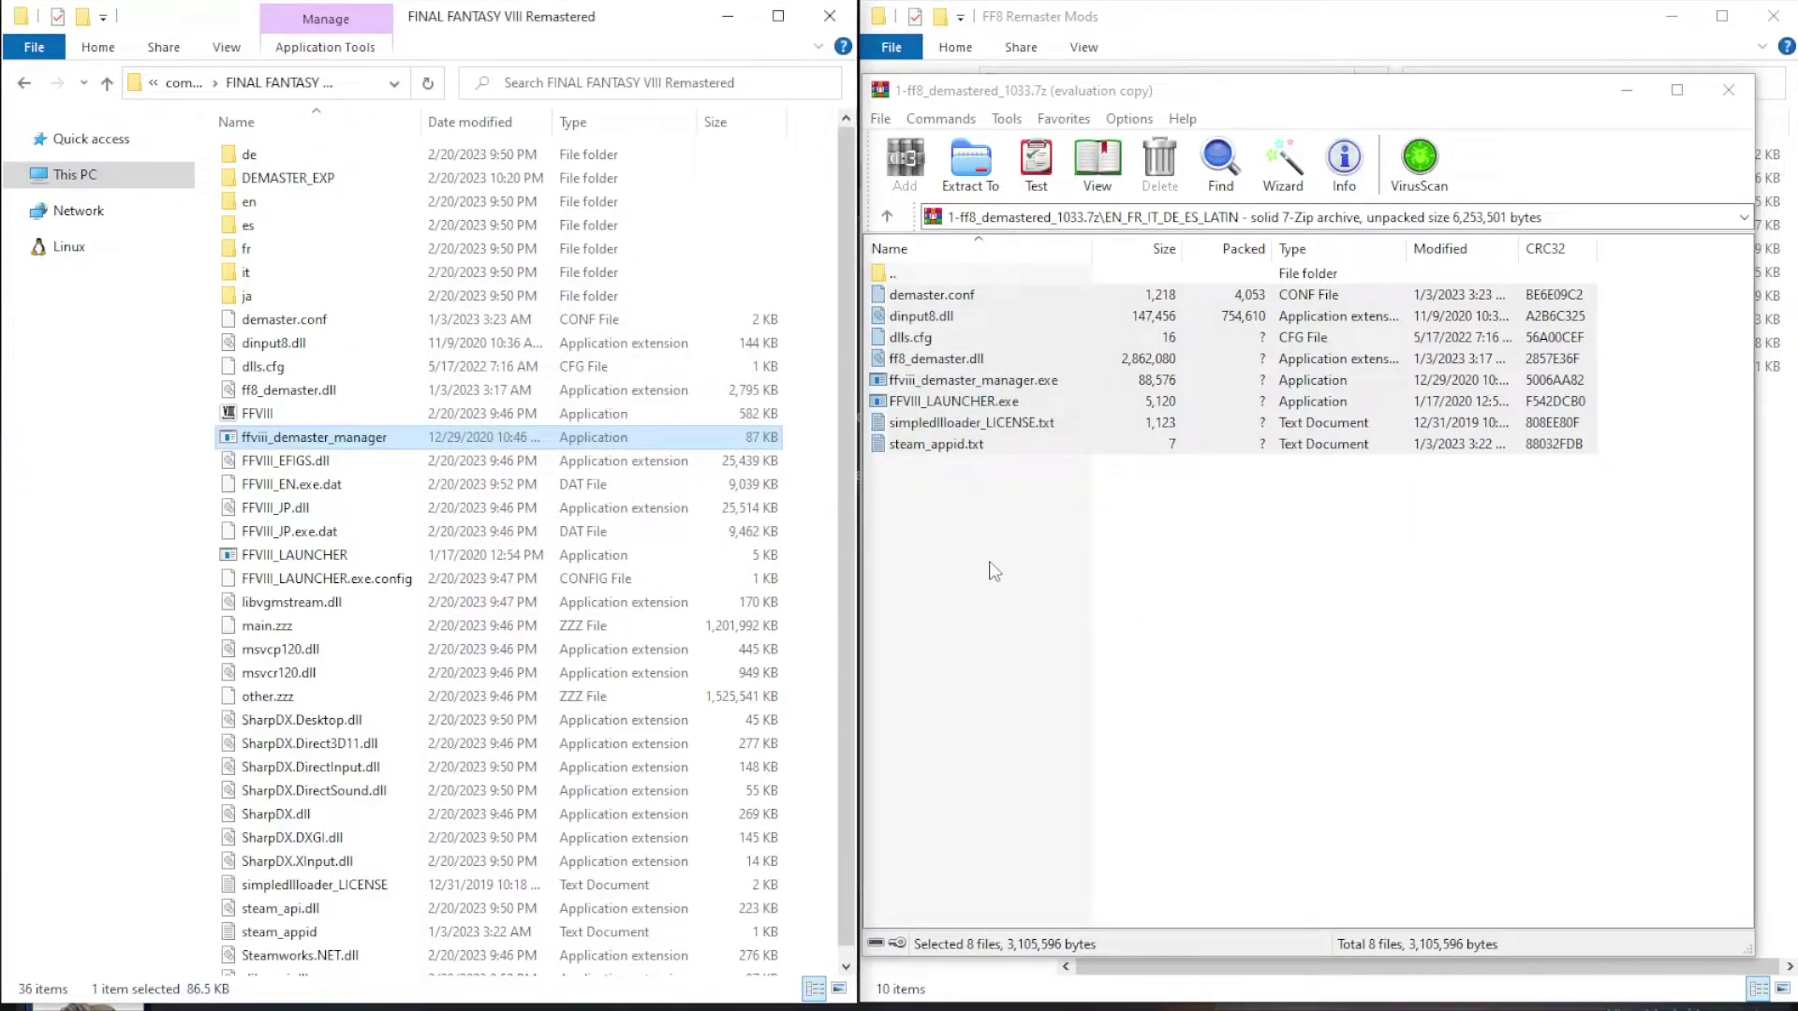
# - Open DEMASTER_EXP and bring WinRAR back up to the FF8 Remaster Mods archive list
pyautogui.doubleClick(314, 190)
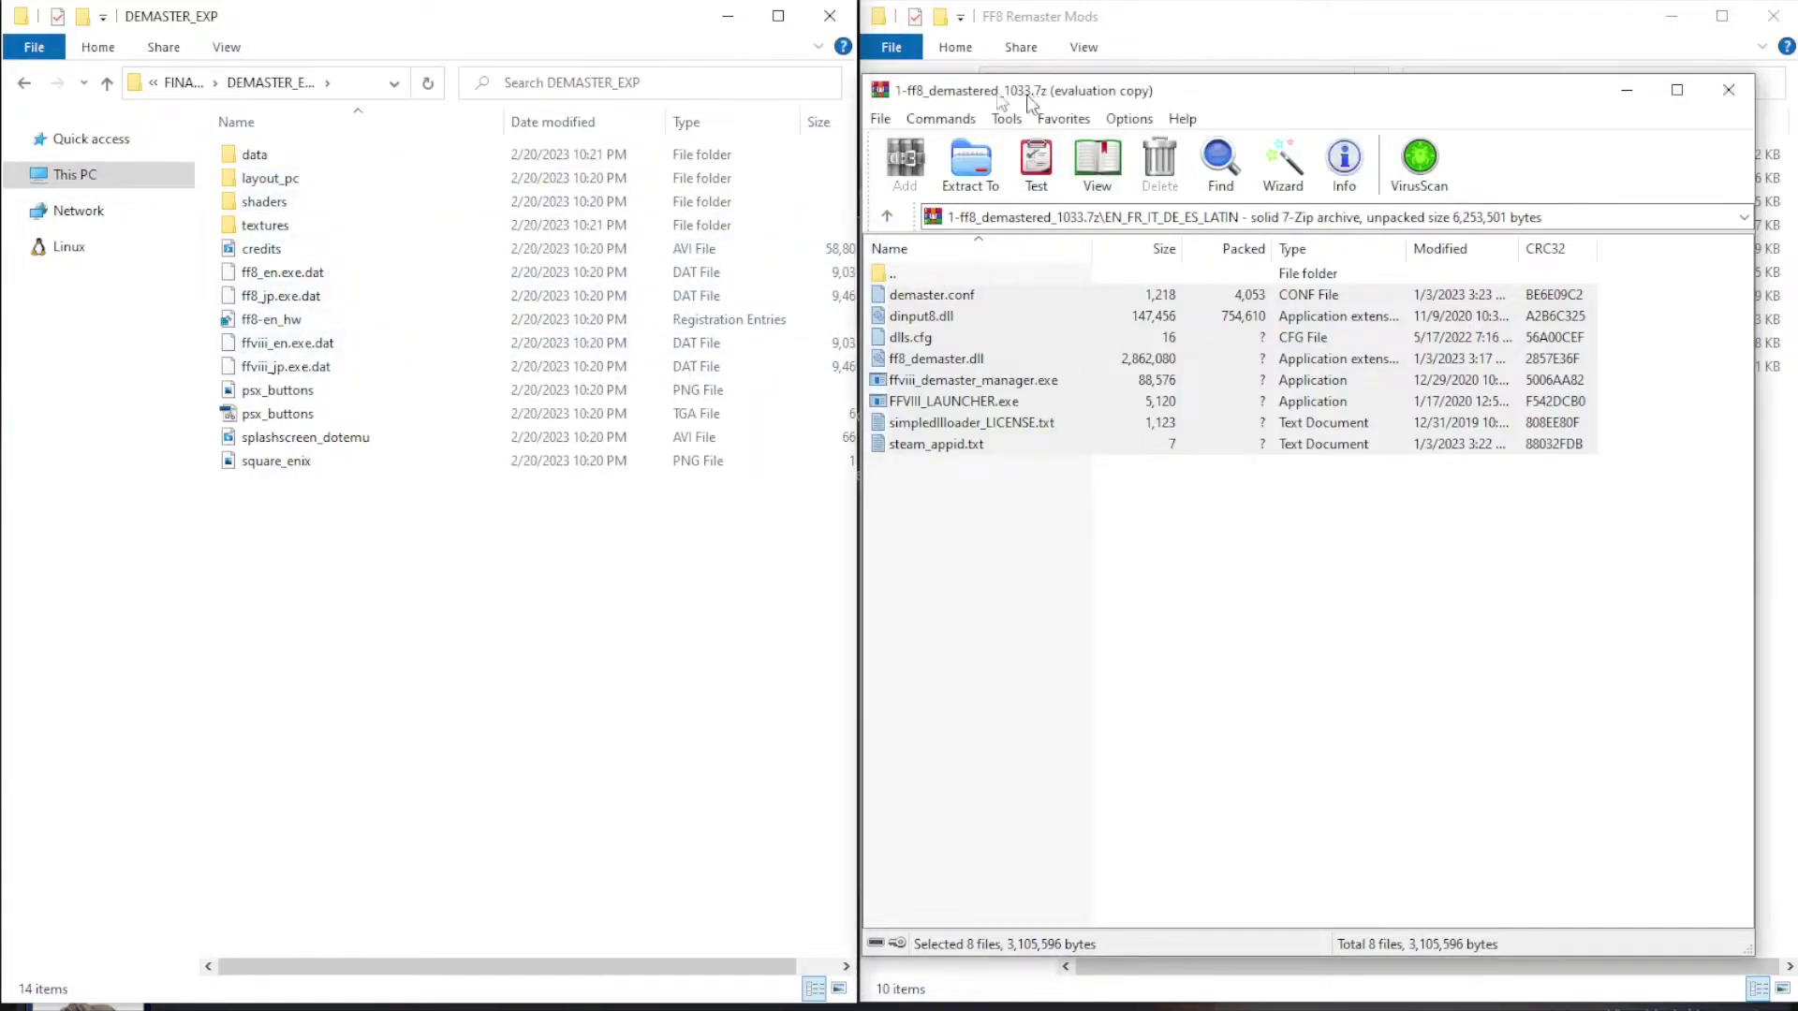
pyautogui.moveTo(1030, 93); pyautogui.dragTo(1031, 80)
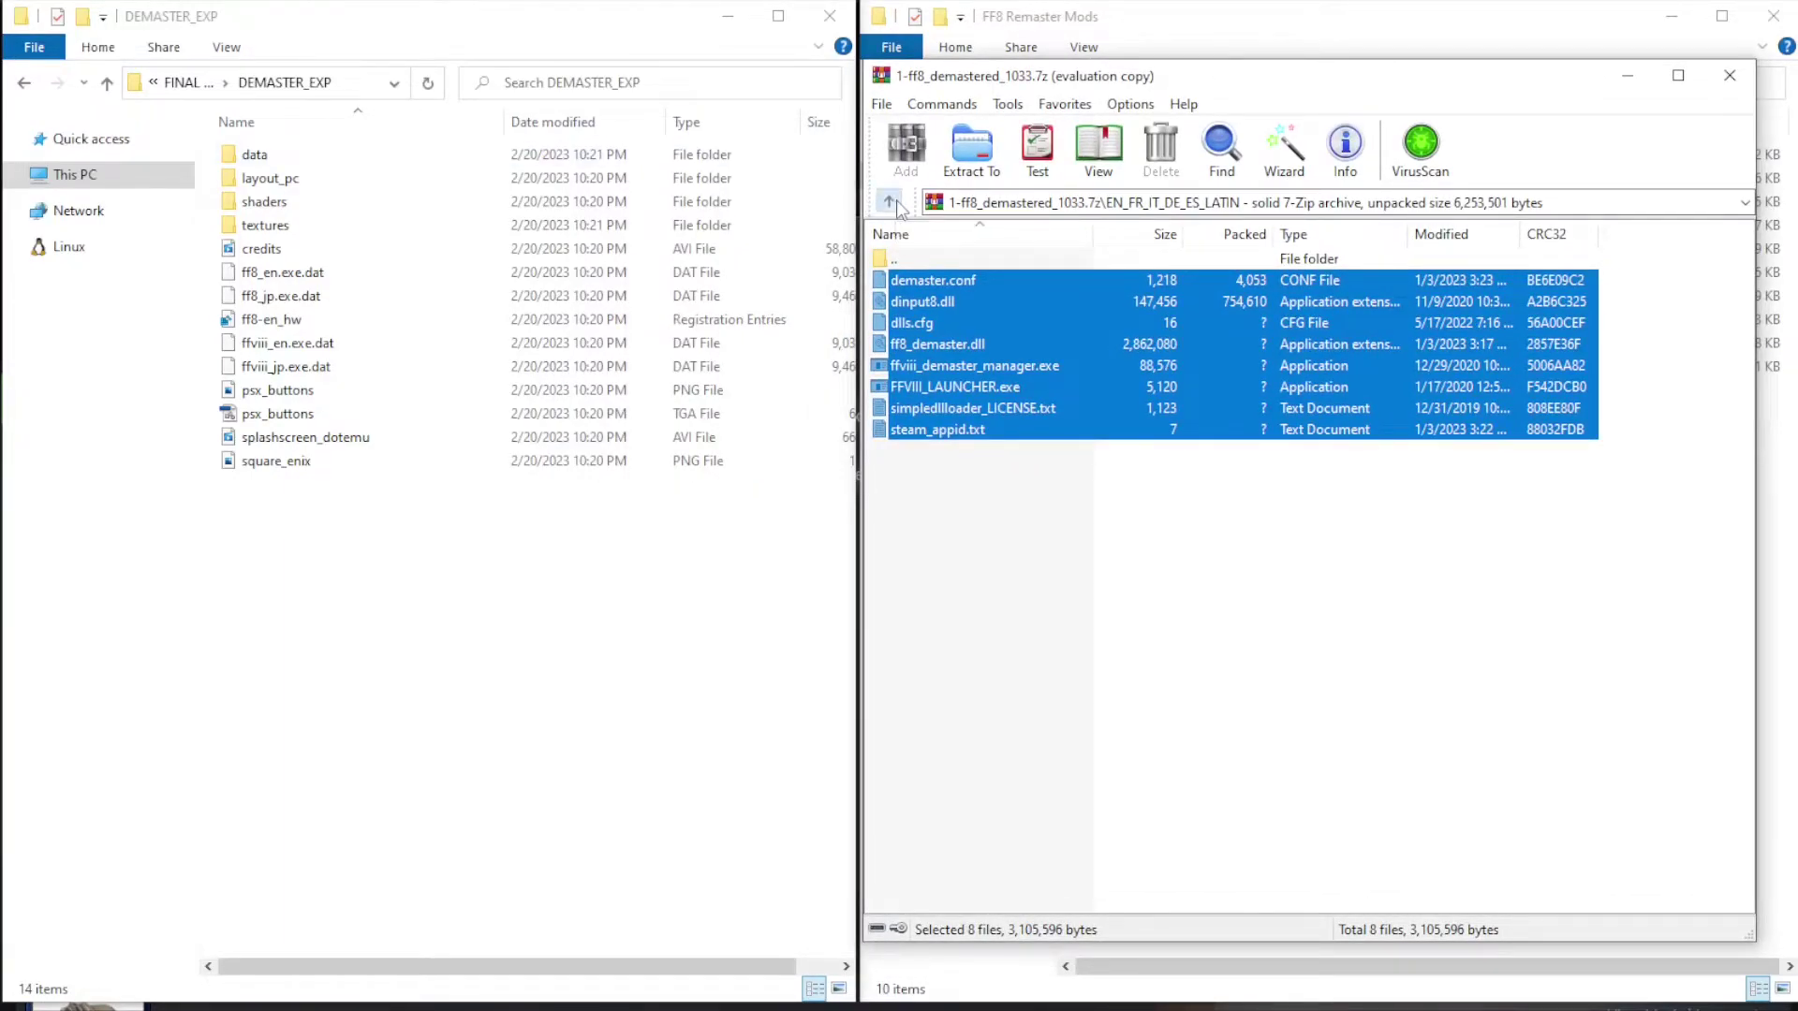
pyautogui.click(896, 205)
pyautogui.click(896, 206)
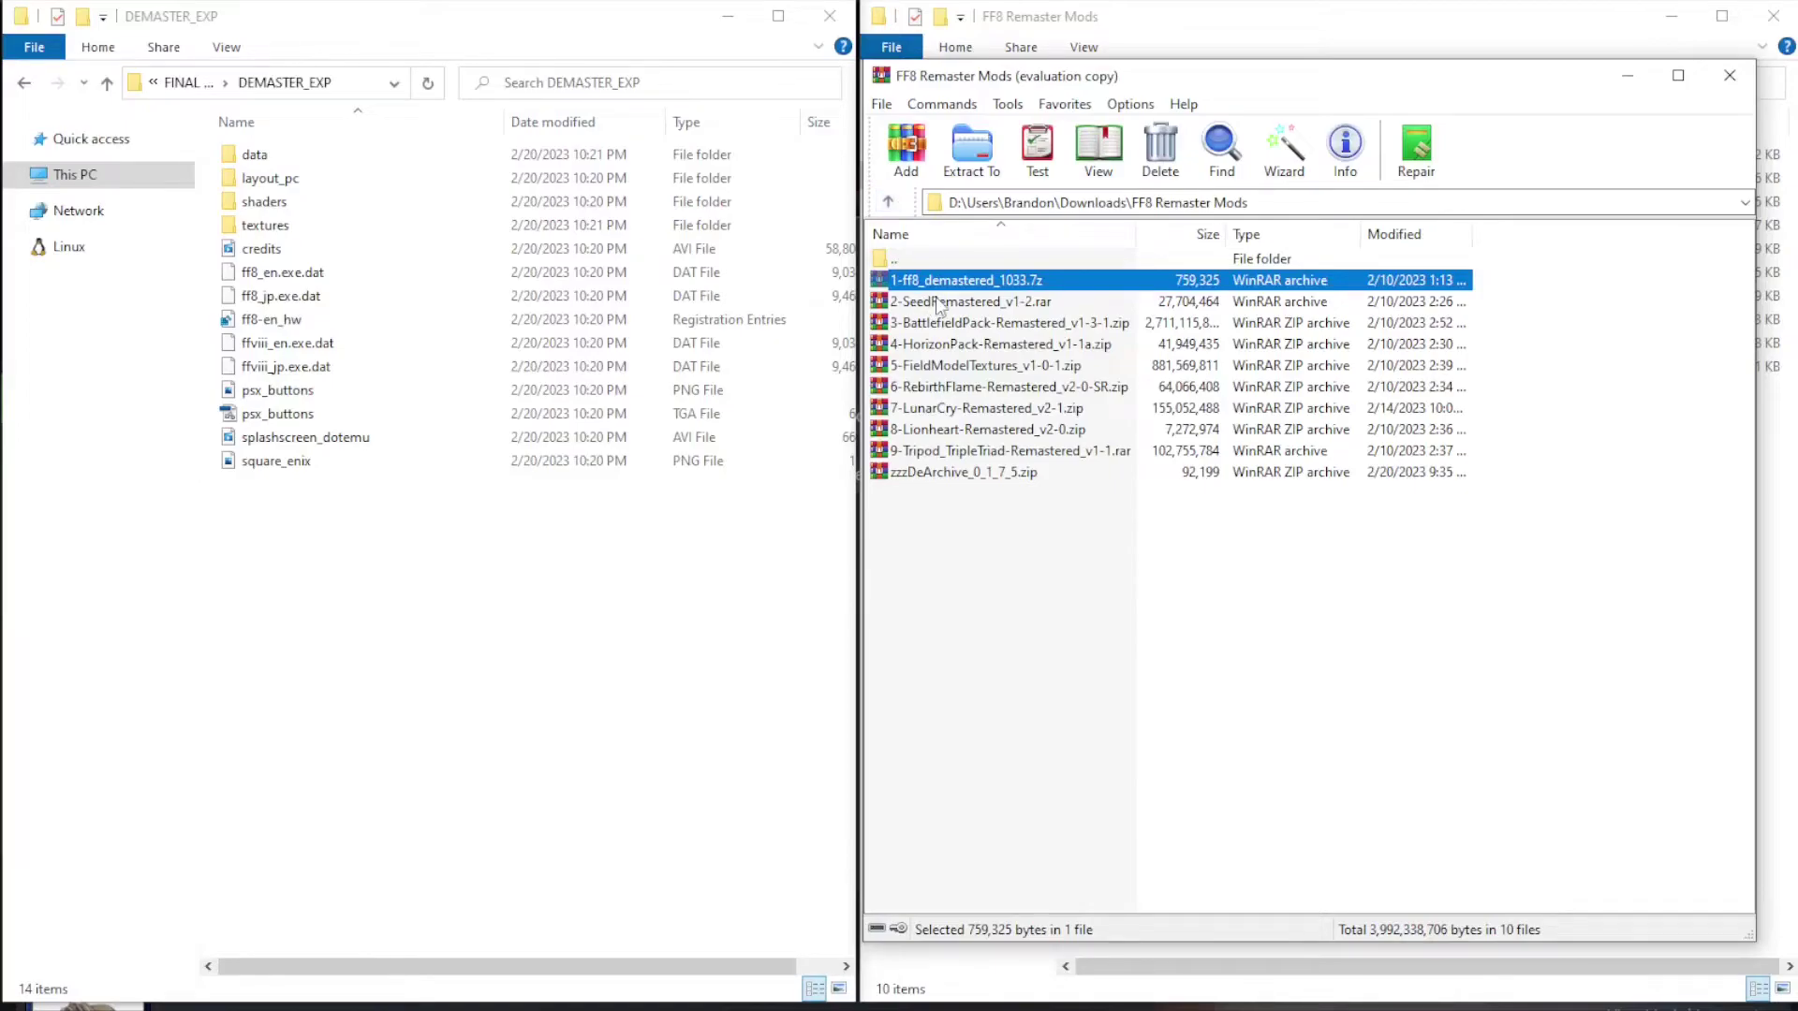
# - Select the 2-SeedRemastered_v1-2.rar archive in WinRAR's list
pyautogui.click(941, 301)
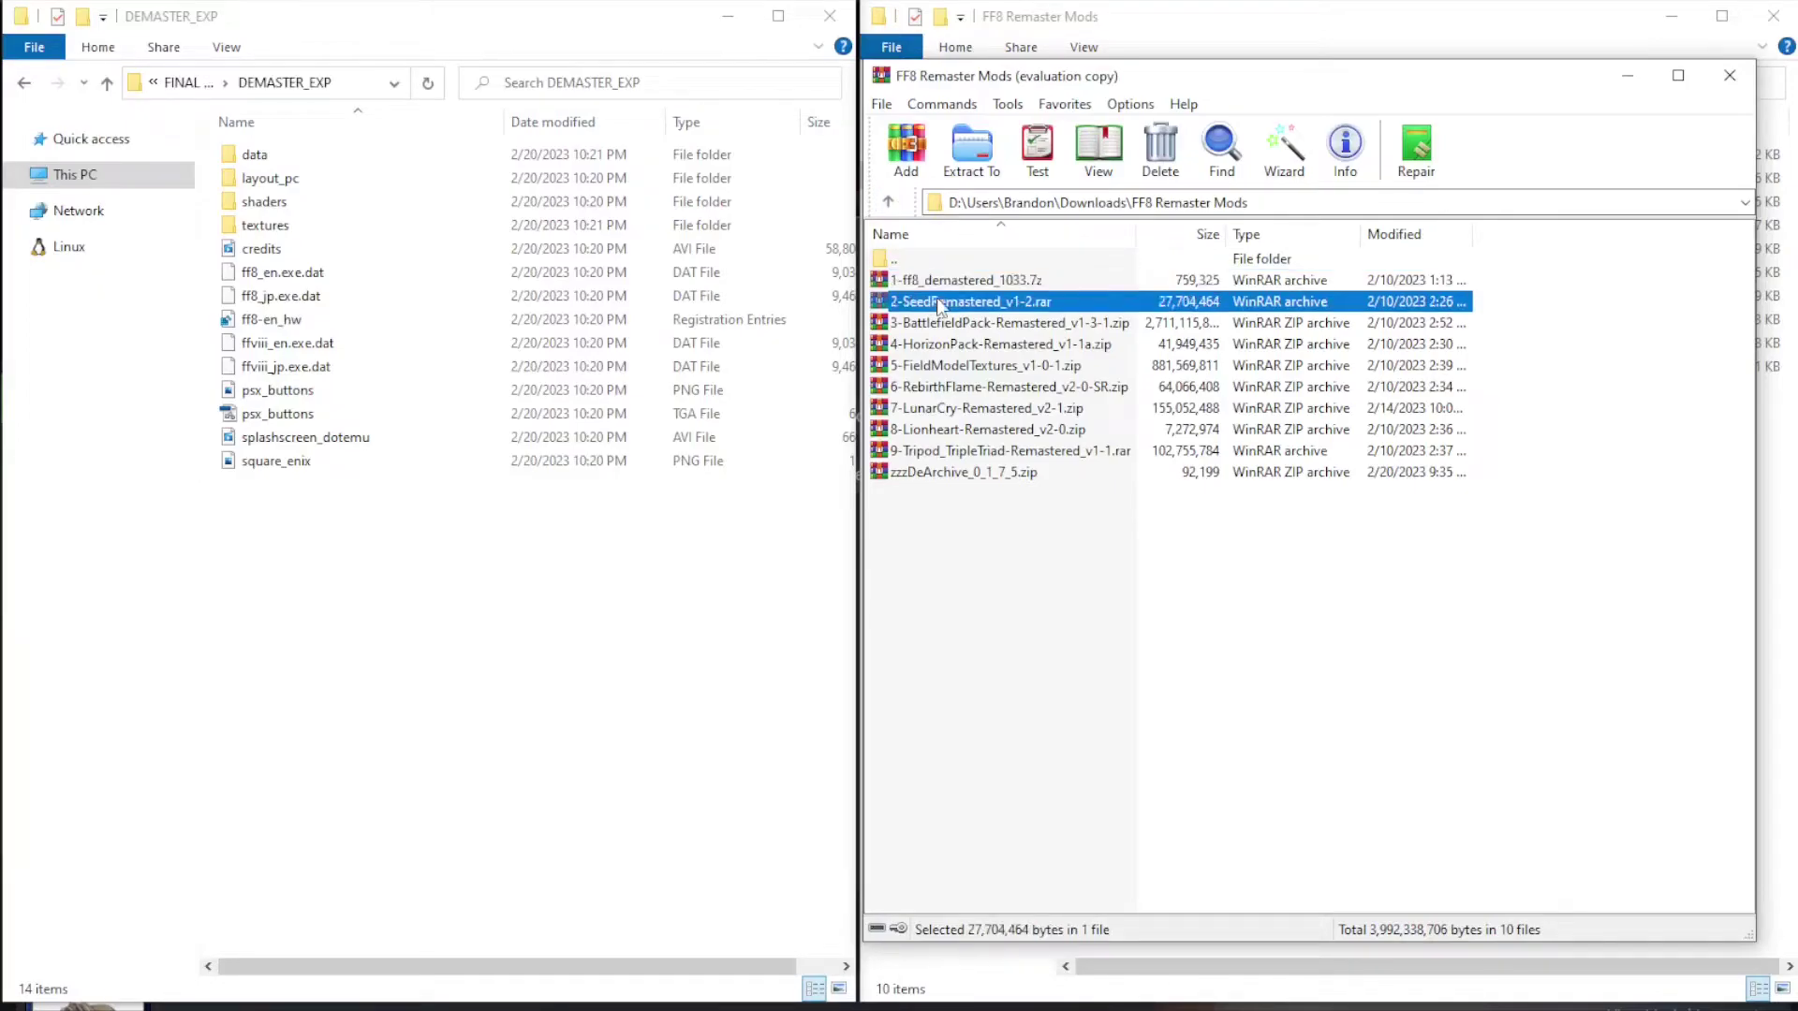
pyautogui.keyDown('shift'); pyautogui.click(954, 453); pyautogui.keyUp('shift')
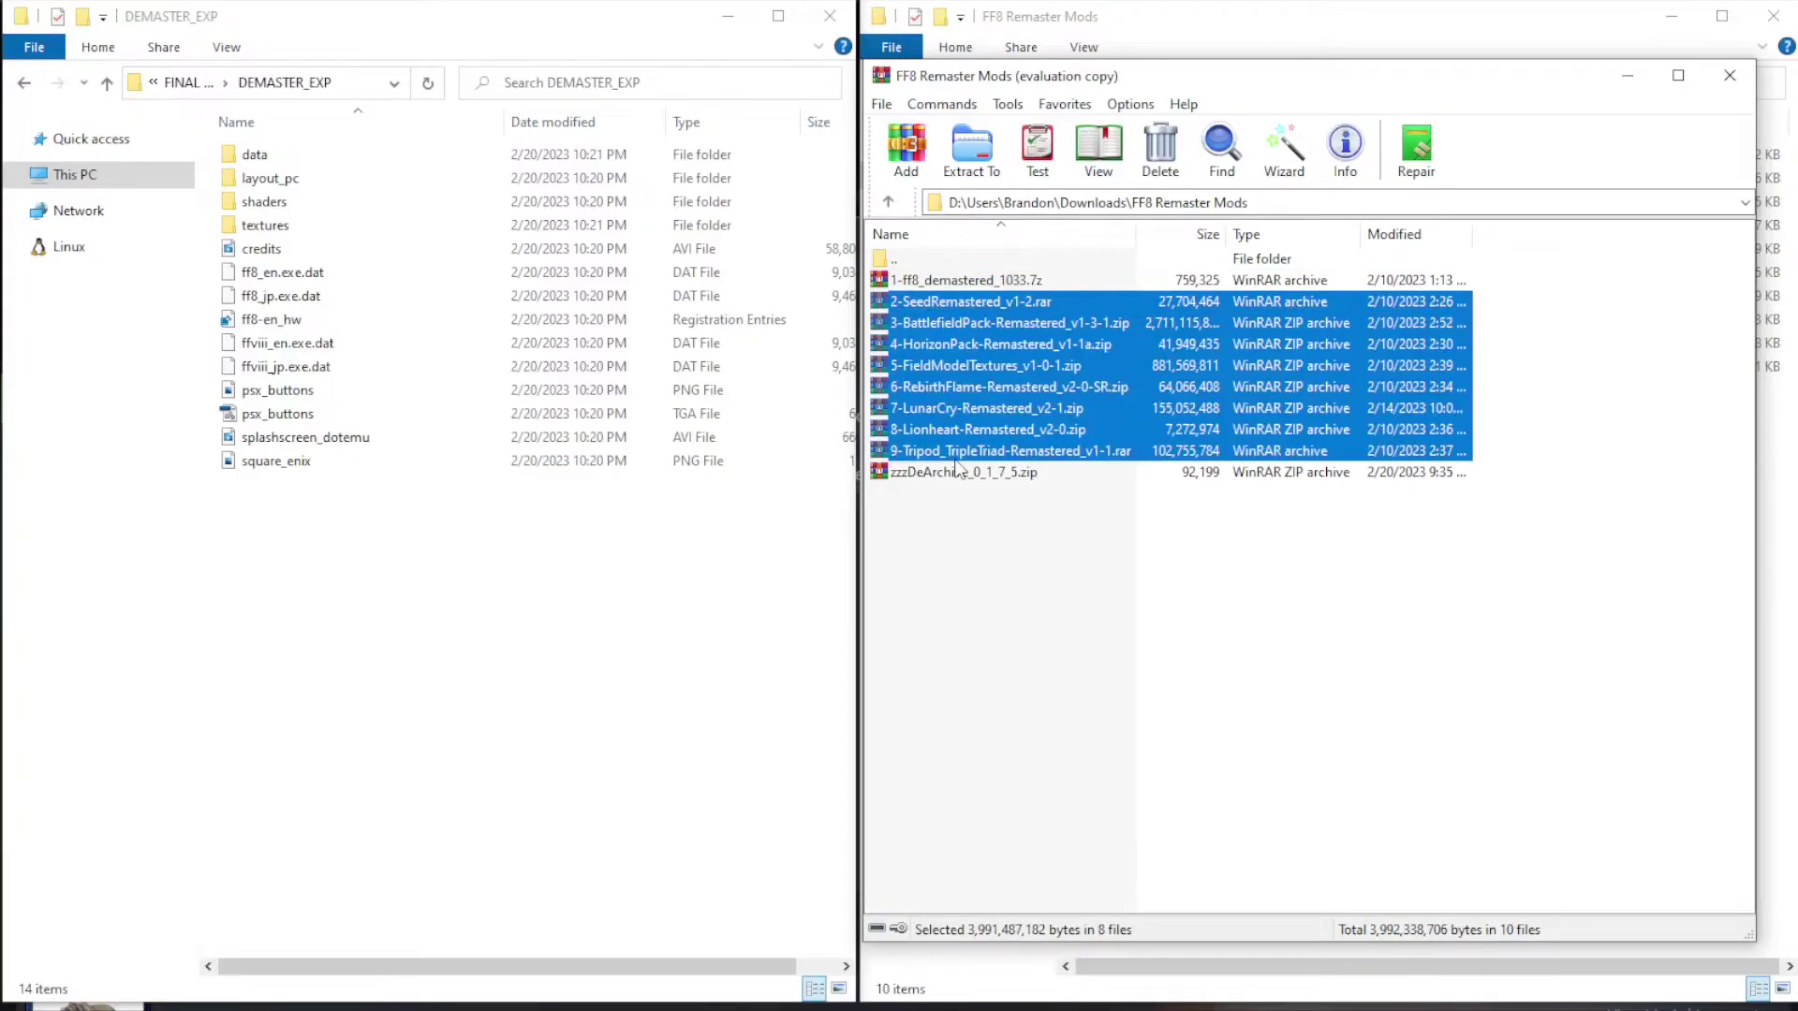
pyautogui.click(955, 308)
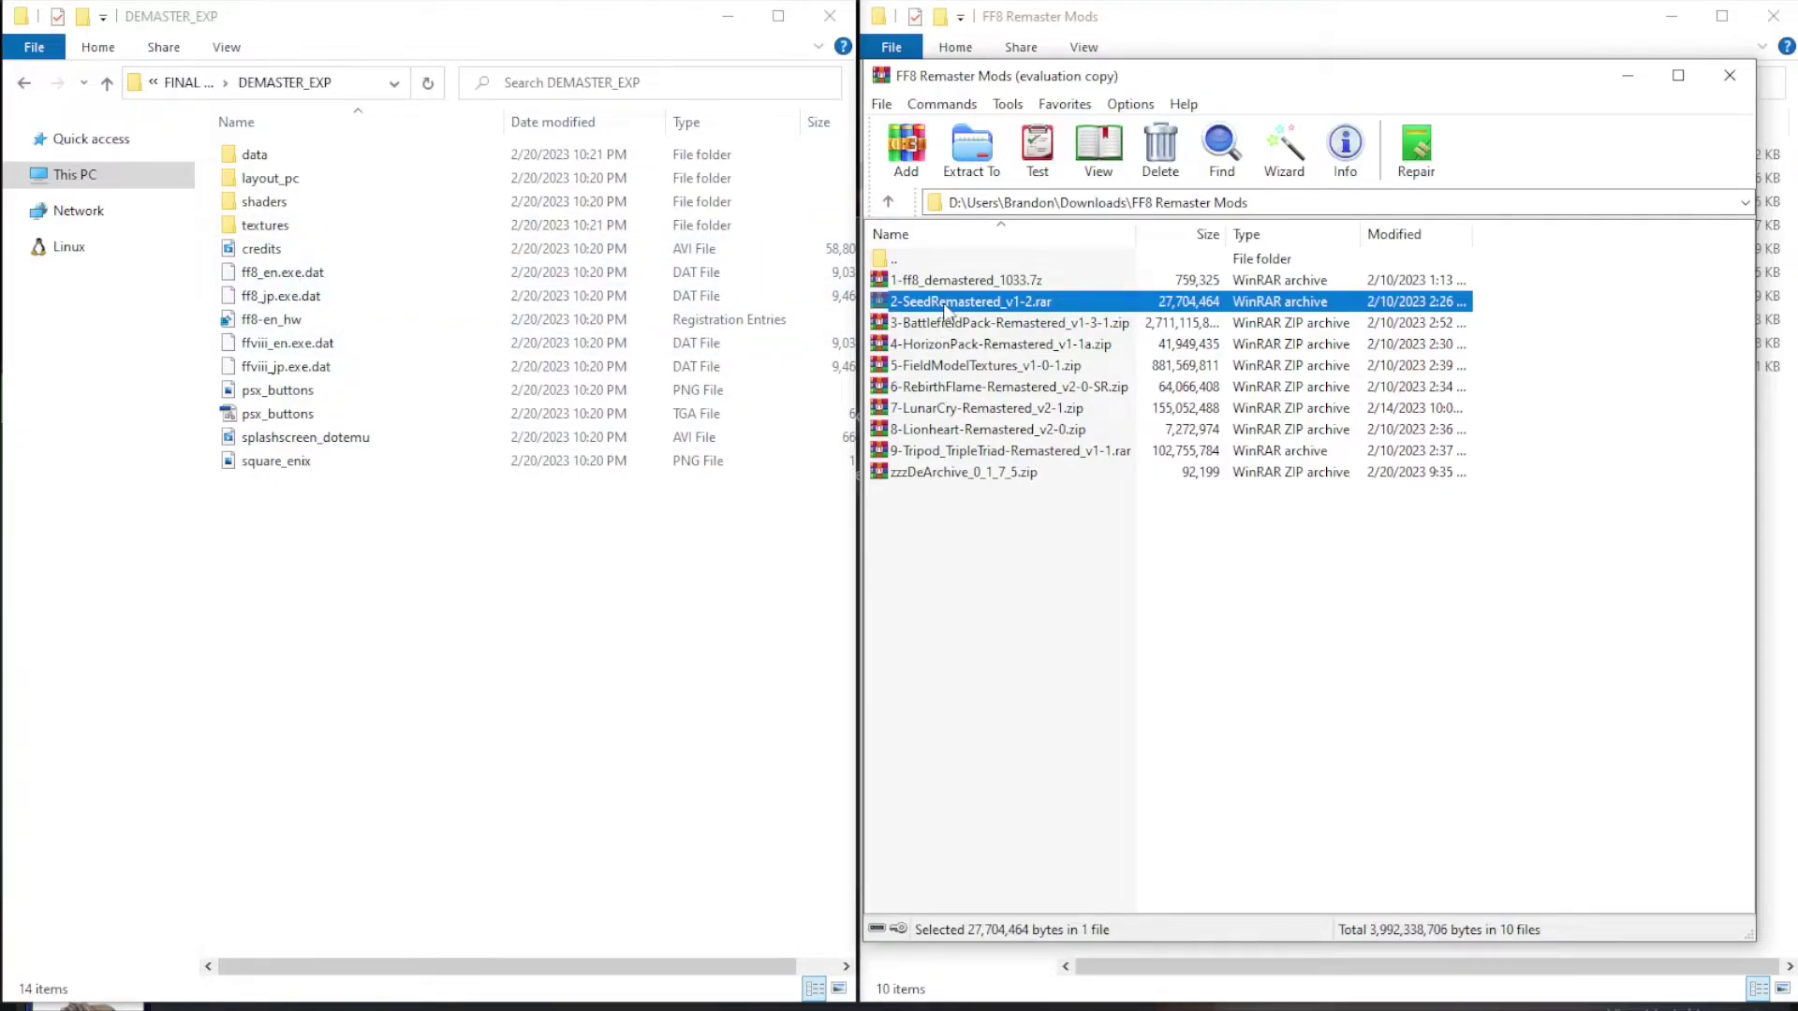
# - Merge the SeedRemastered_v1-2 textures folder into DEMASTER_EXP, replacing 106 same-named files
pyautogui.doubleClick(945, 301)
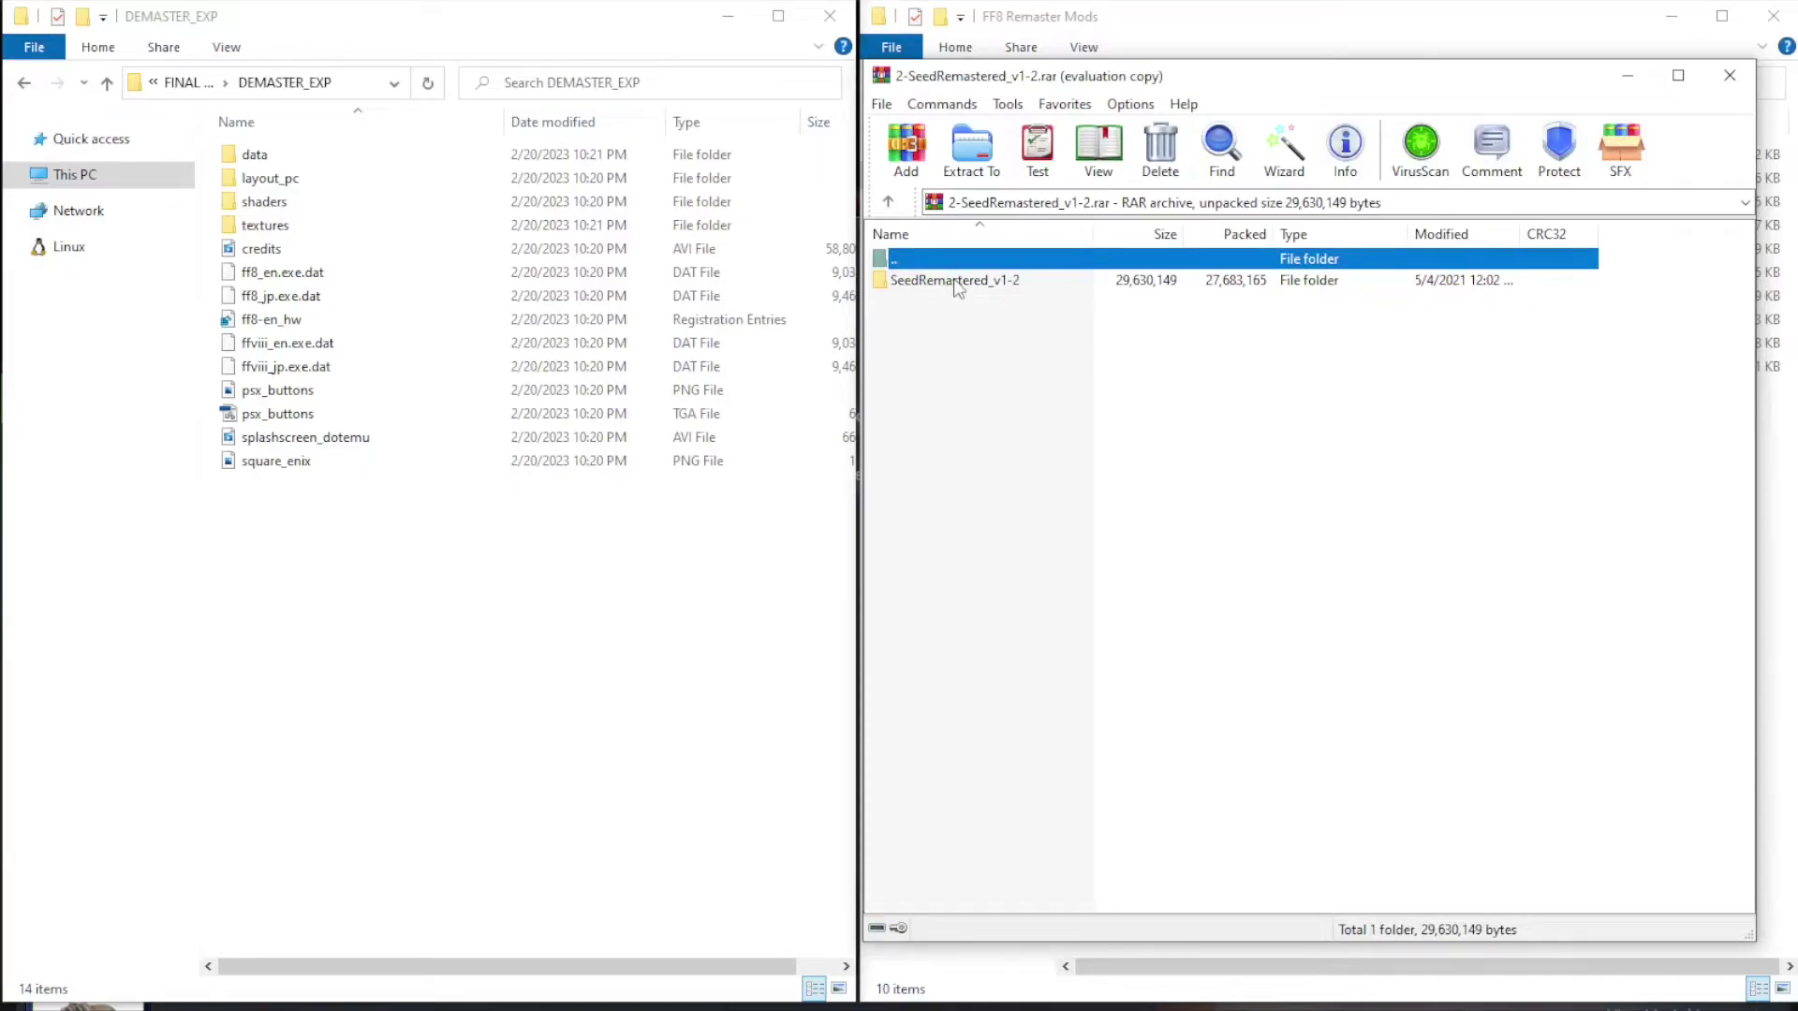
pyautogui.doubleClick(955, 281)
pyautogui.moveTo(947, 281); pyautogui.dragTo(546, 601)
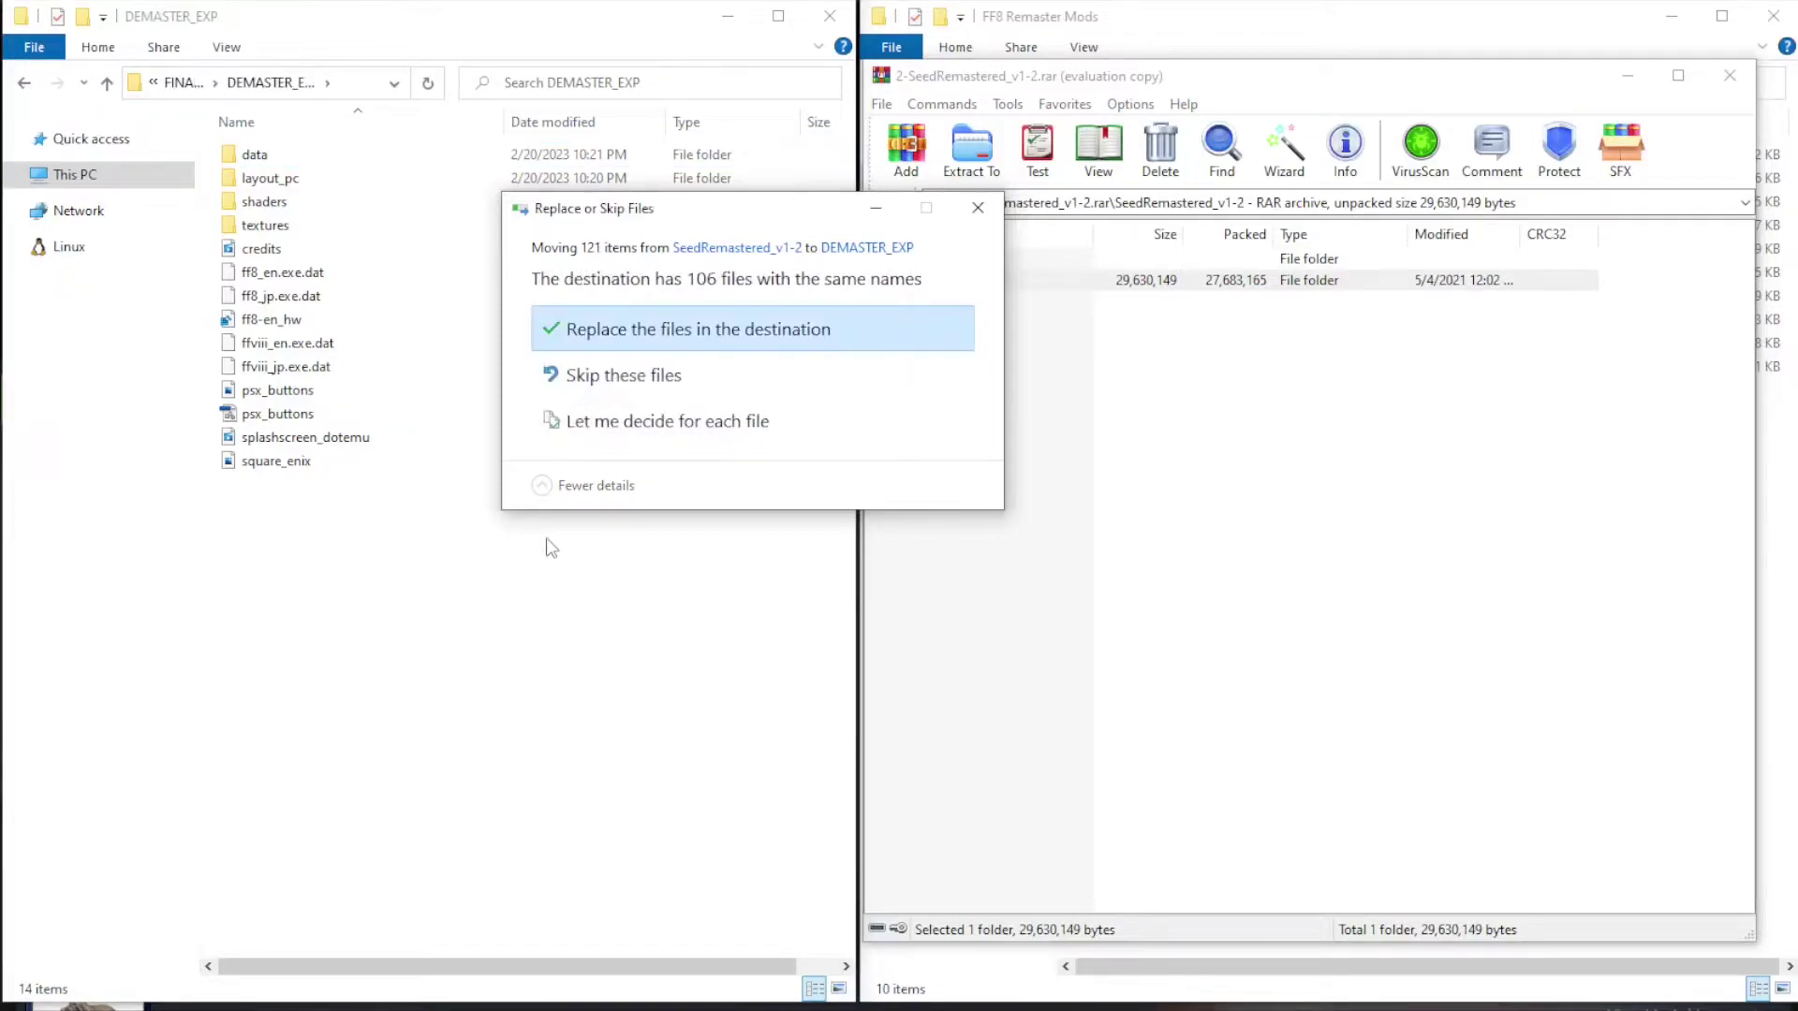
pyautogui.click(705, 340)
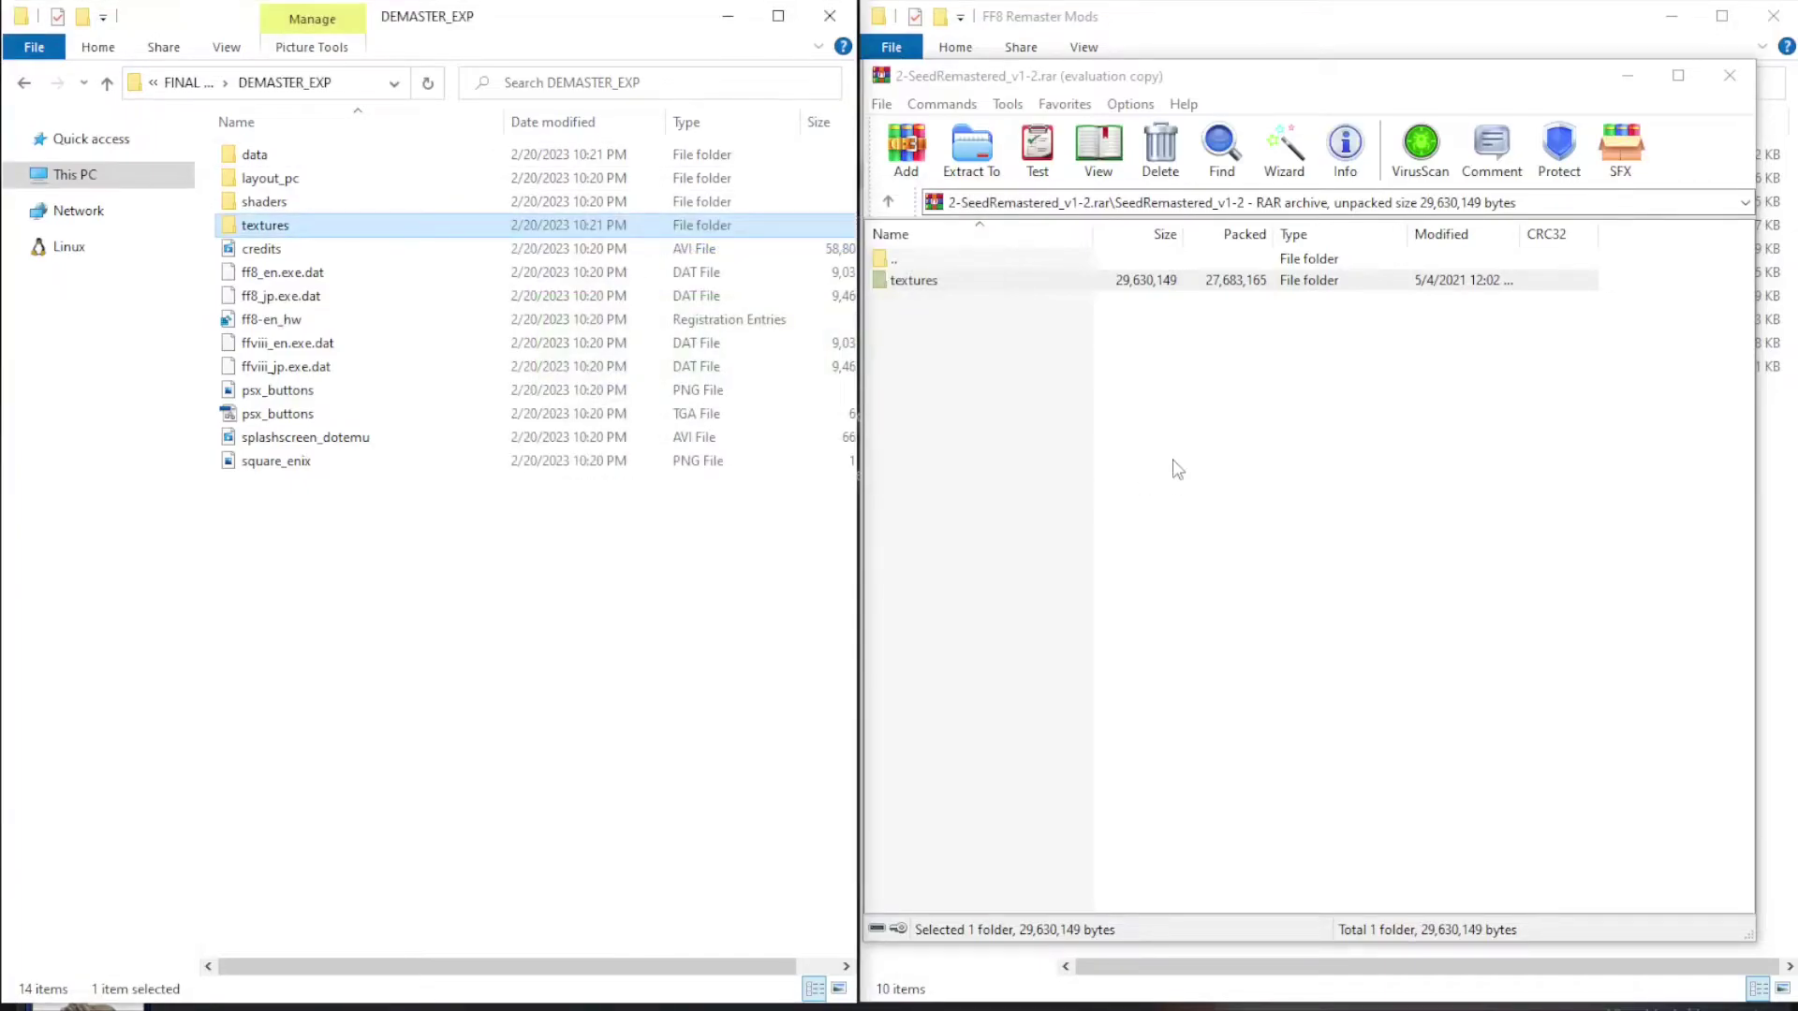
pyautogui.click(889, 206)
pyautogui.click(889, 206)
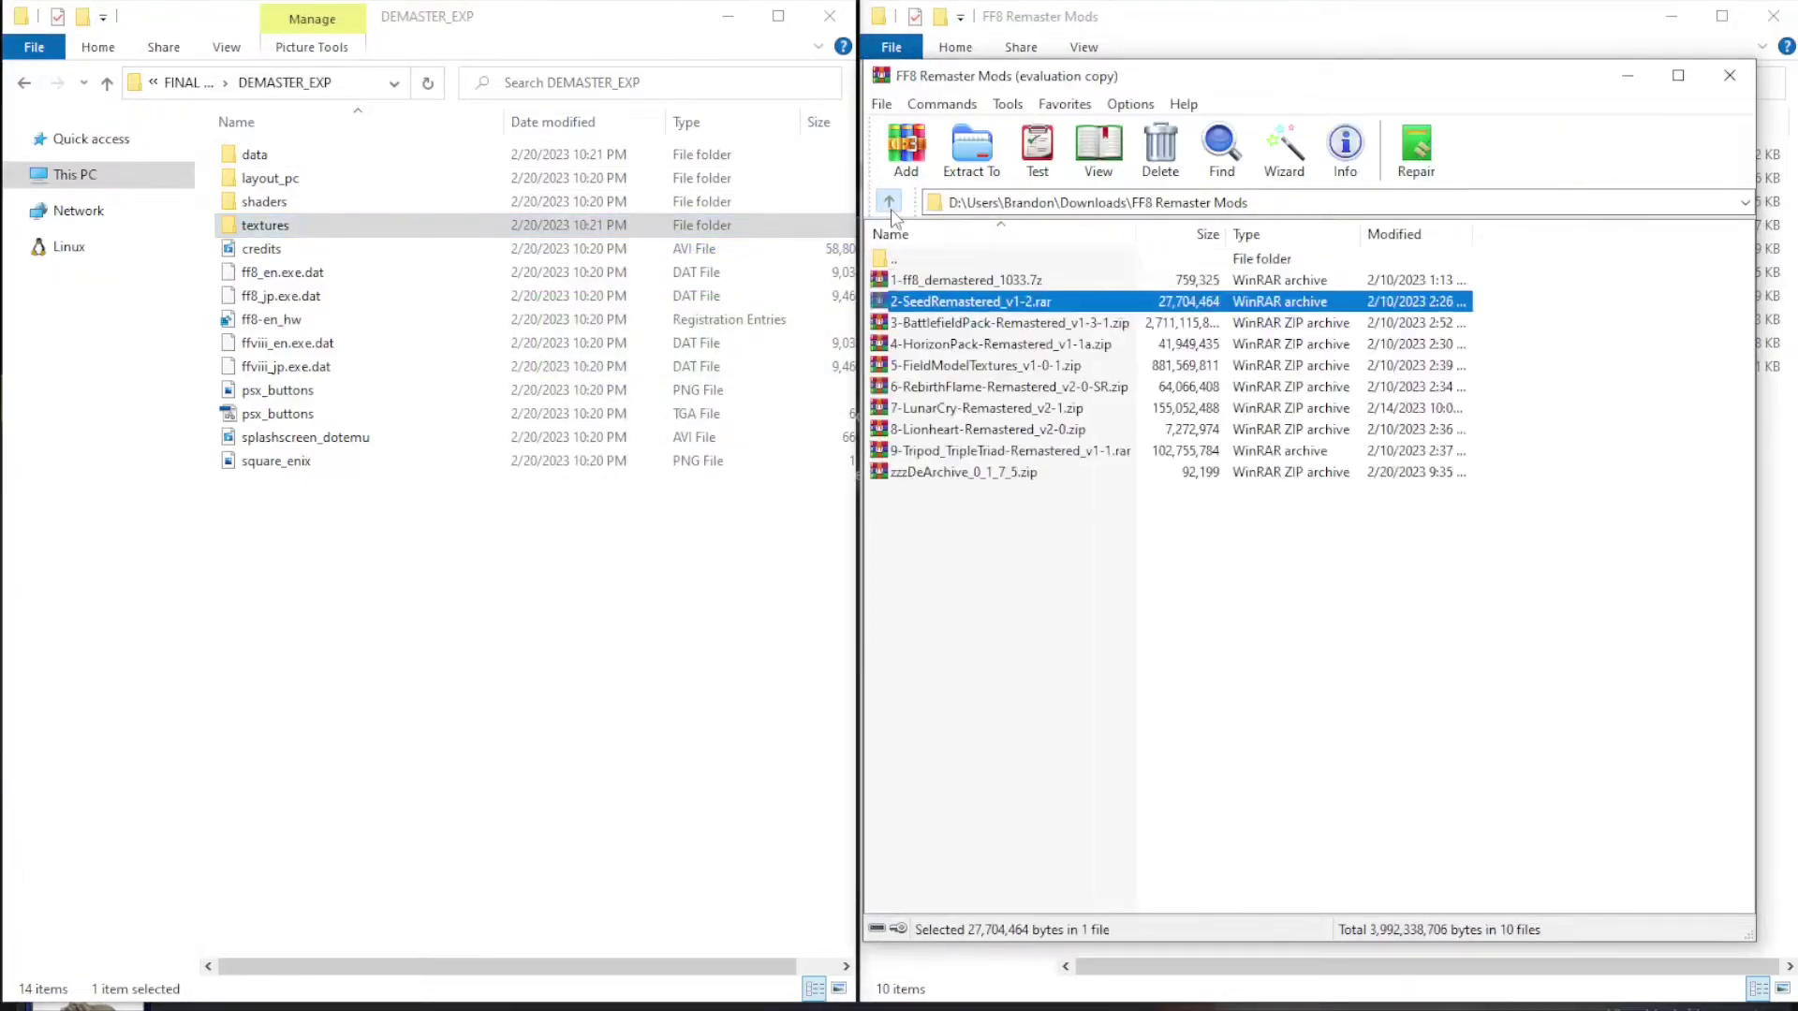
# - Extract the BattlefieldPack-Remastered_v1-3-1 textures folder into DEMASTER_EXP and return to the archive list
pyautogui.doubleClick(978, 324)
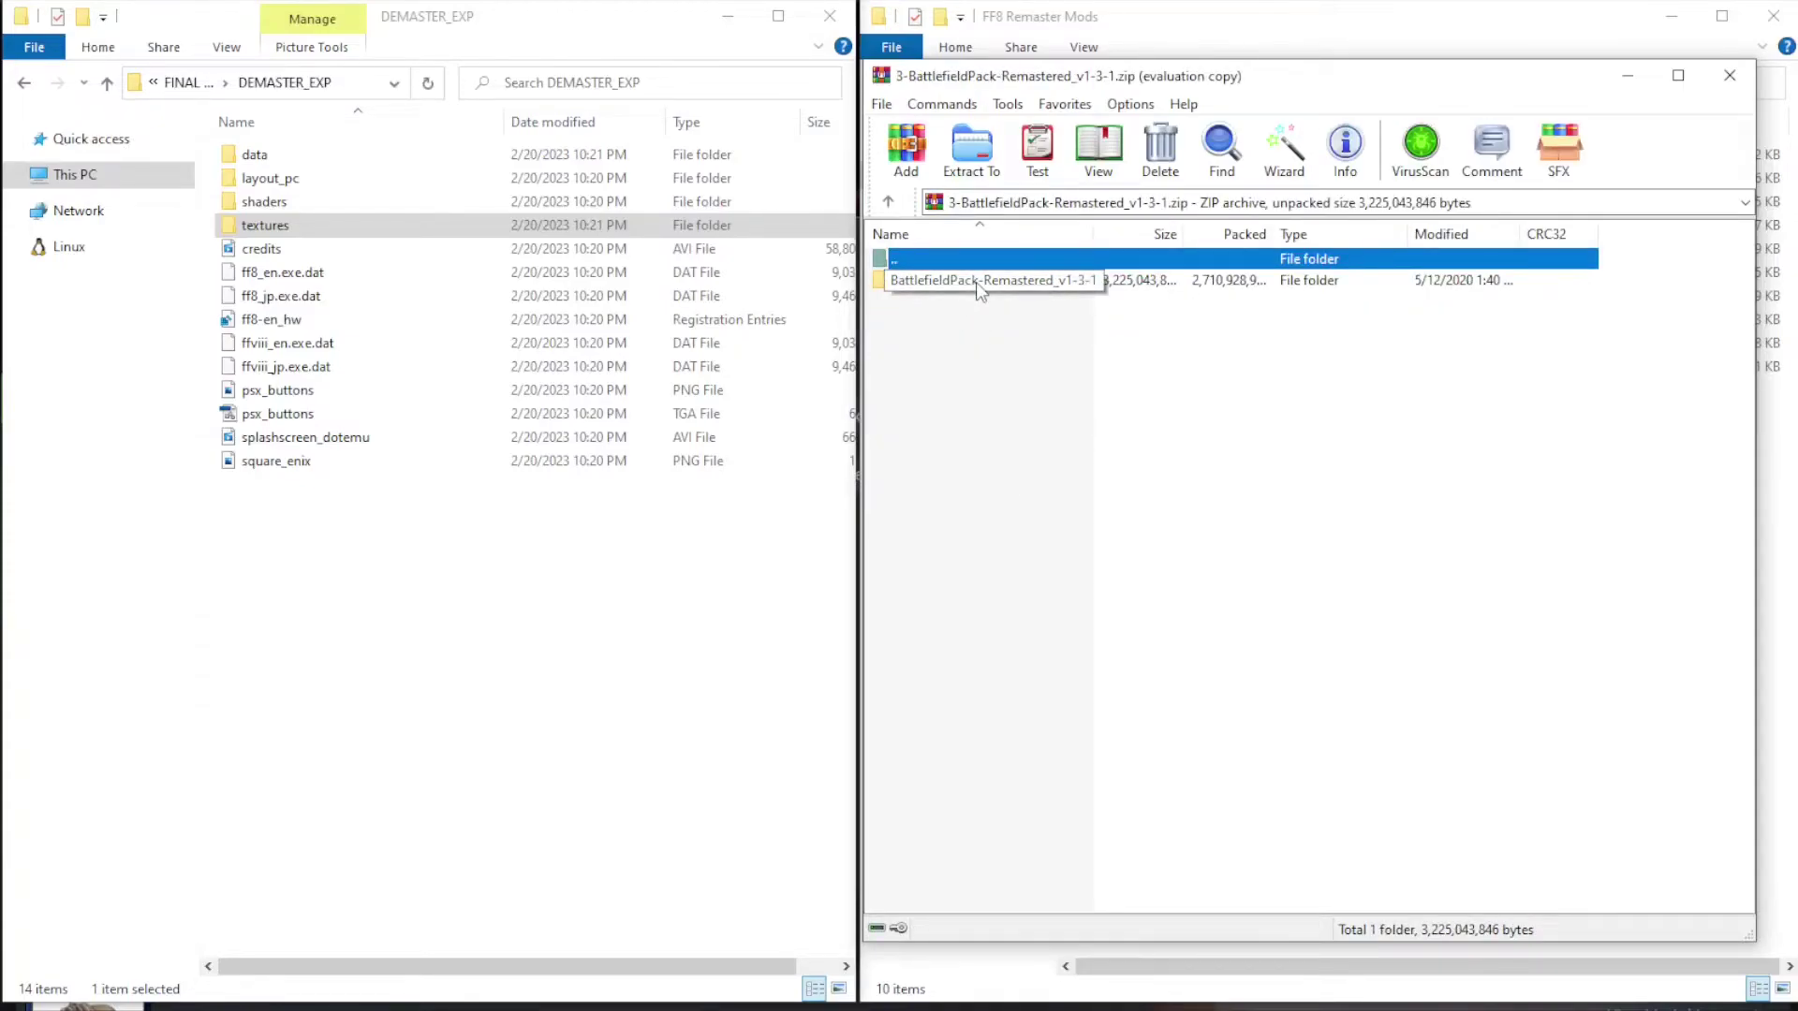
pyautogui.doubleClick(977, 281)
pyautogui.click(926, 284)
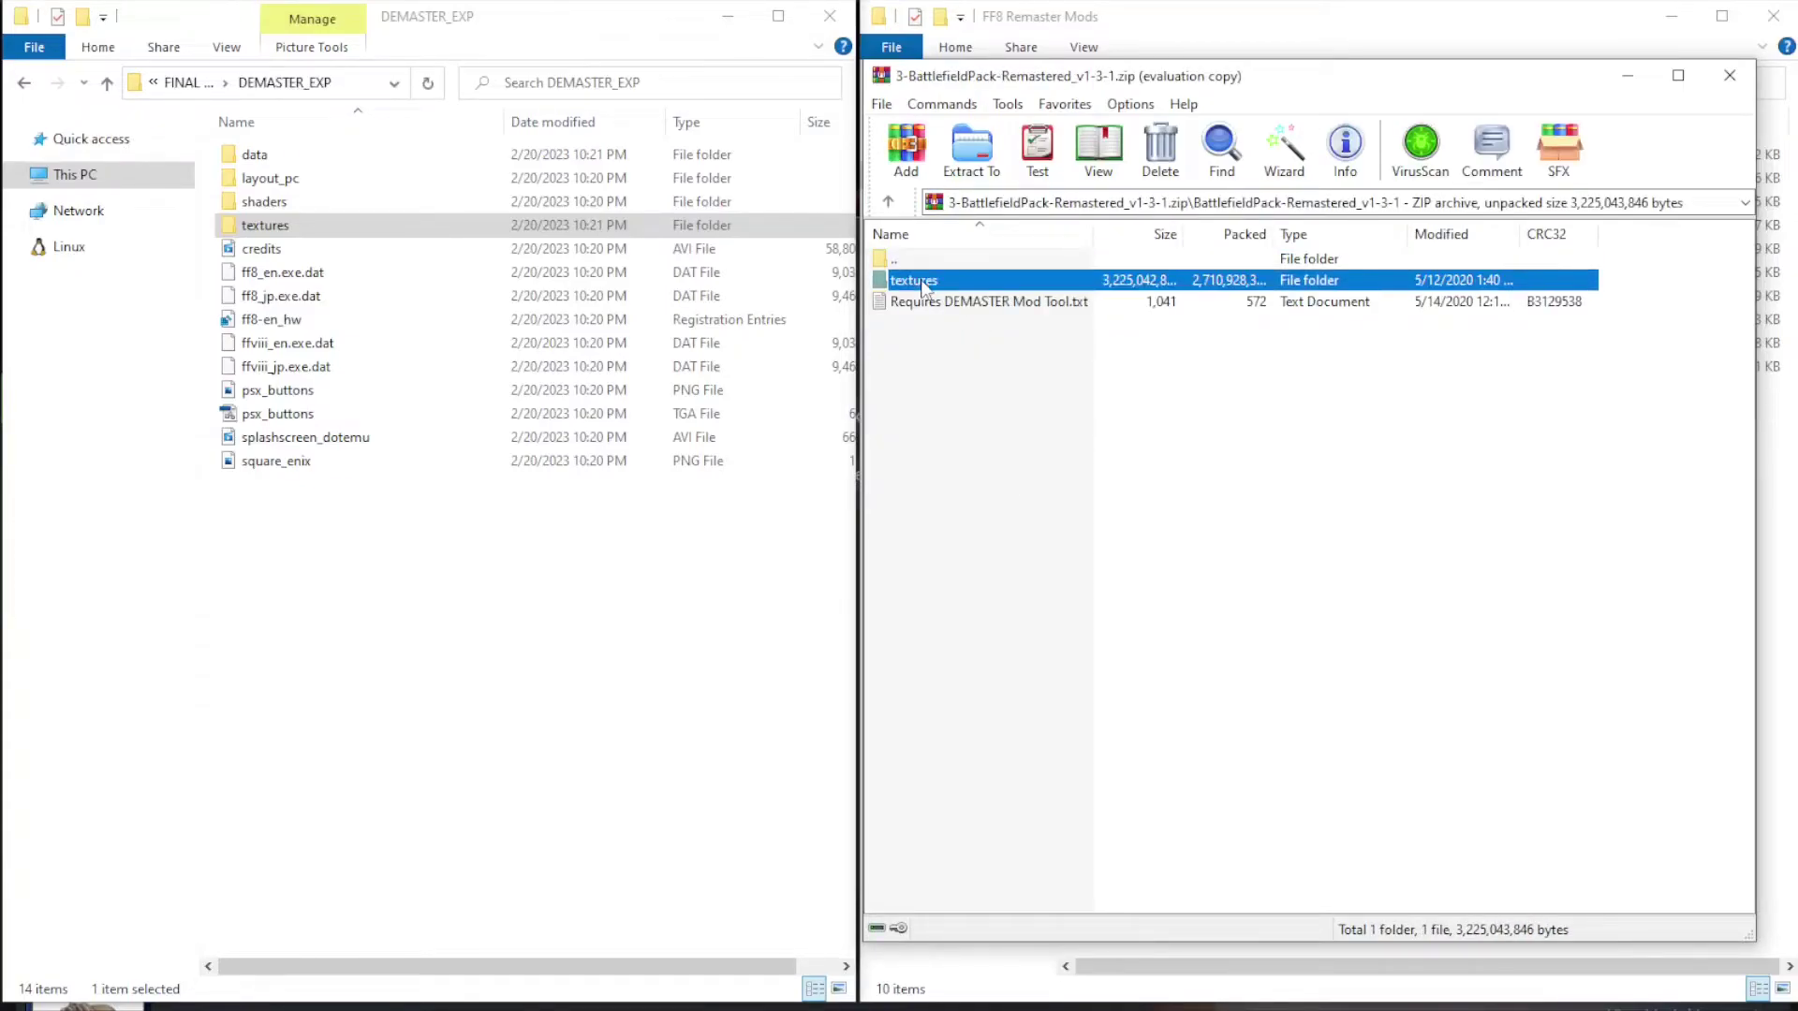
pyautogui.moveTo(926, 284); pyautogui.dragTo(521, 590)
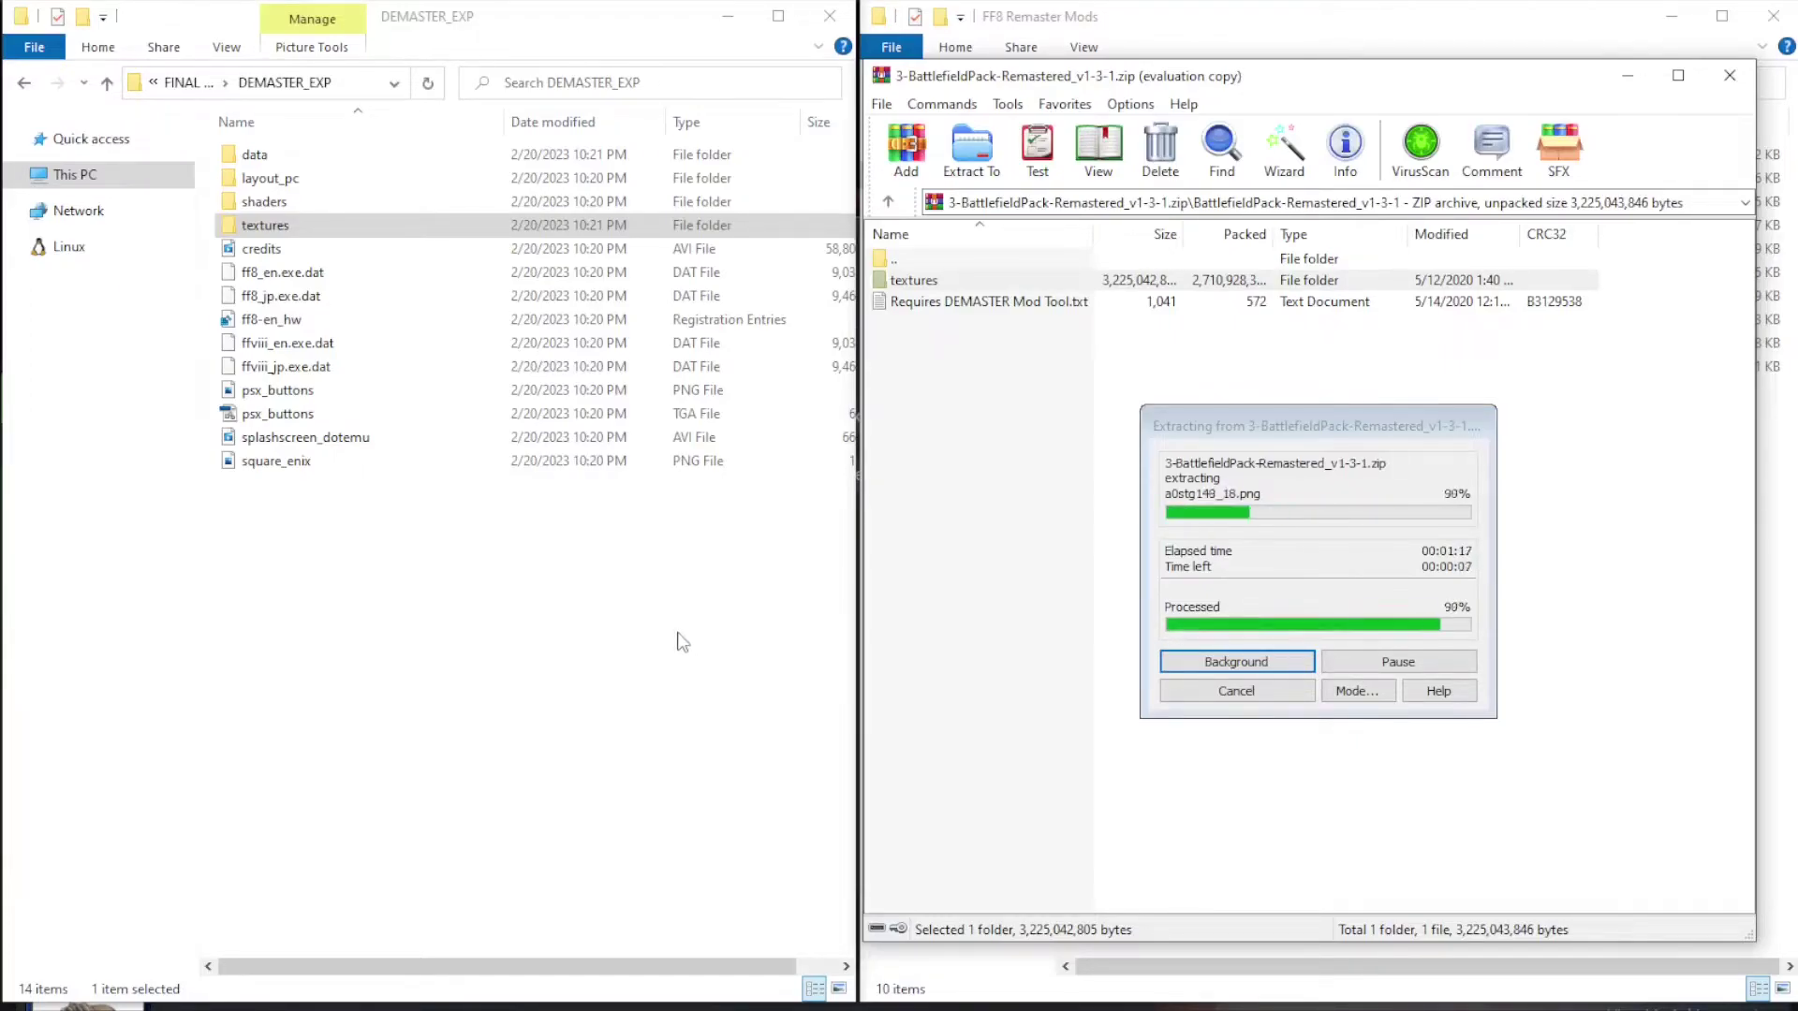
pyautogui.click(888, 203)
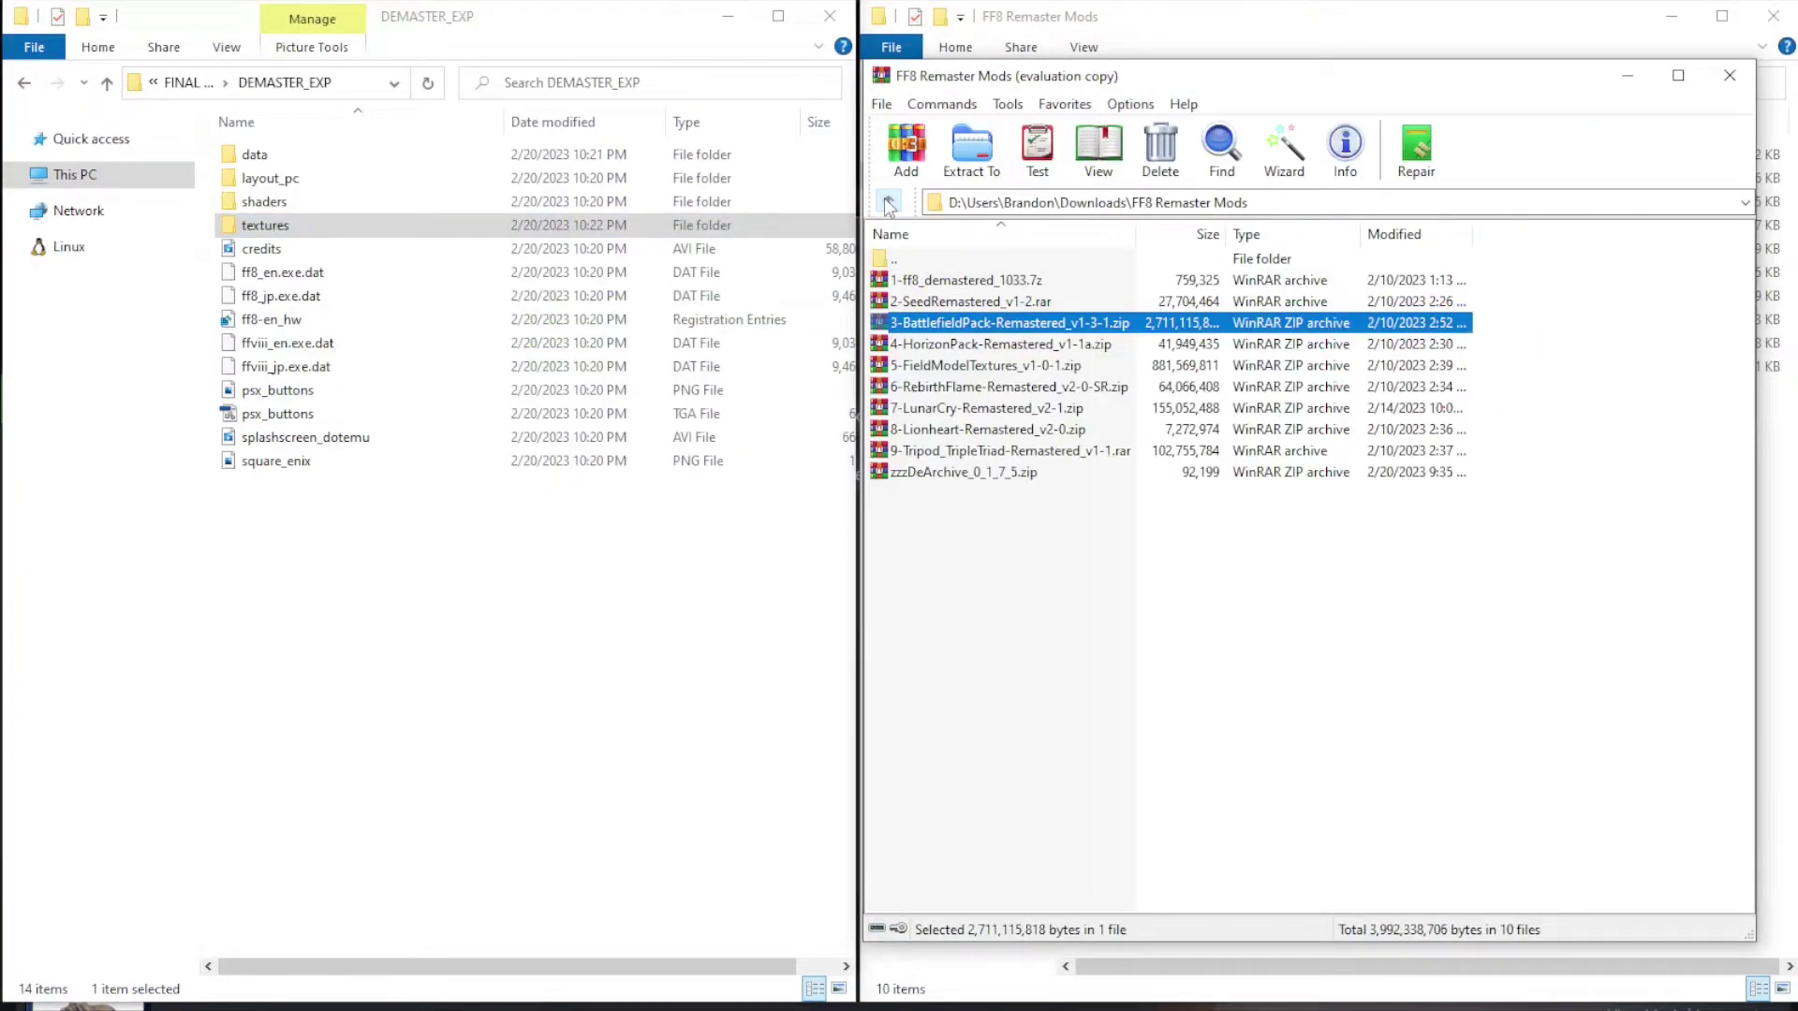
# - Extract the HorizonPack-Remastered_v1-1a textures folder into DEMASTER_EXP and return to the archive list
pyautogui.doubleClick(976, 346)
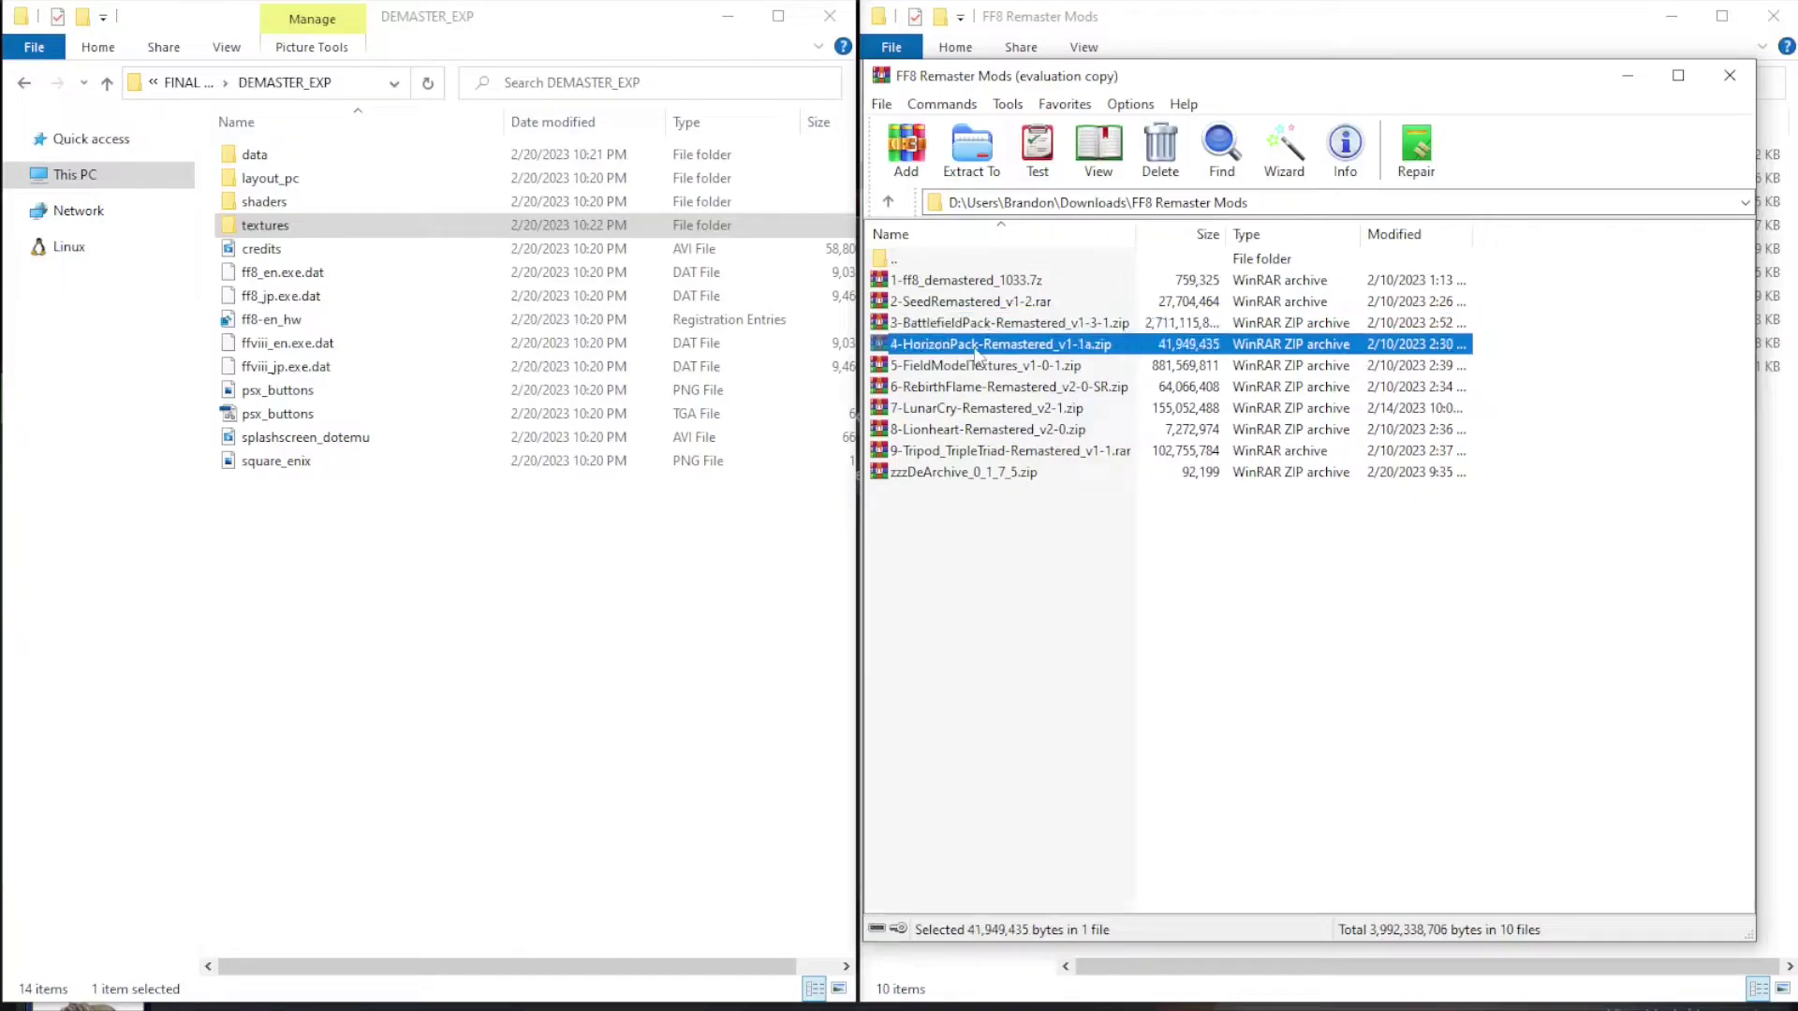
pyautogui.doubleClick(993, 282)
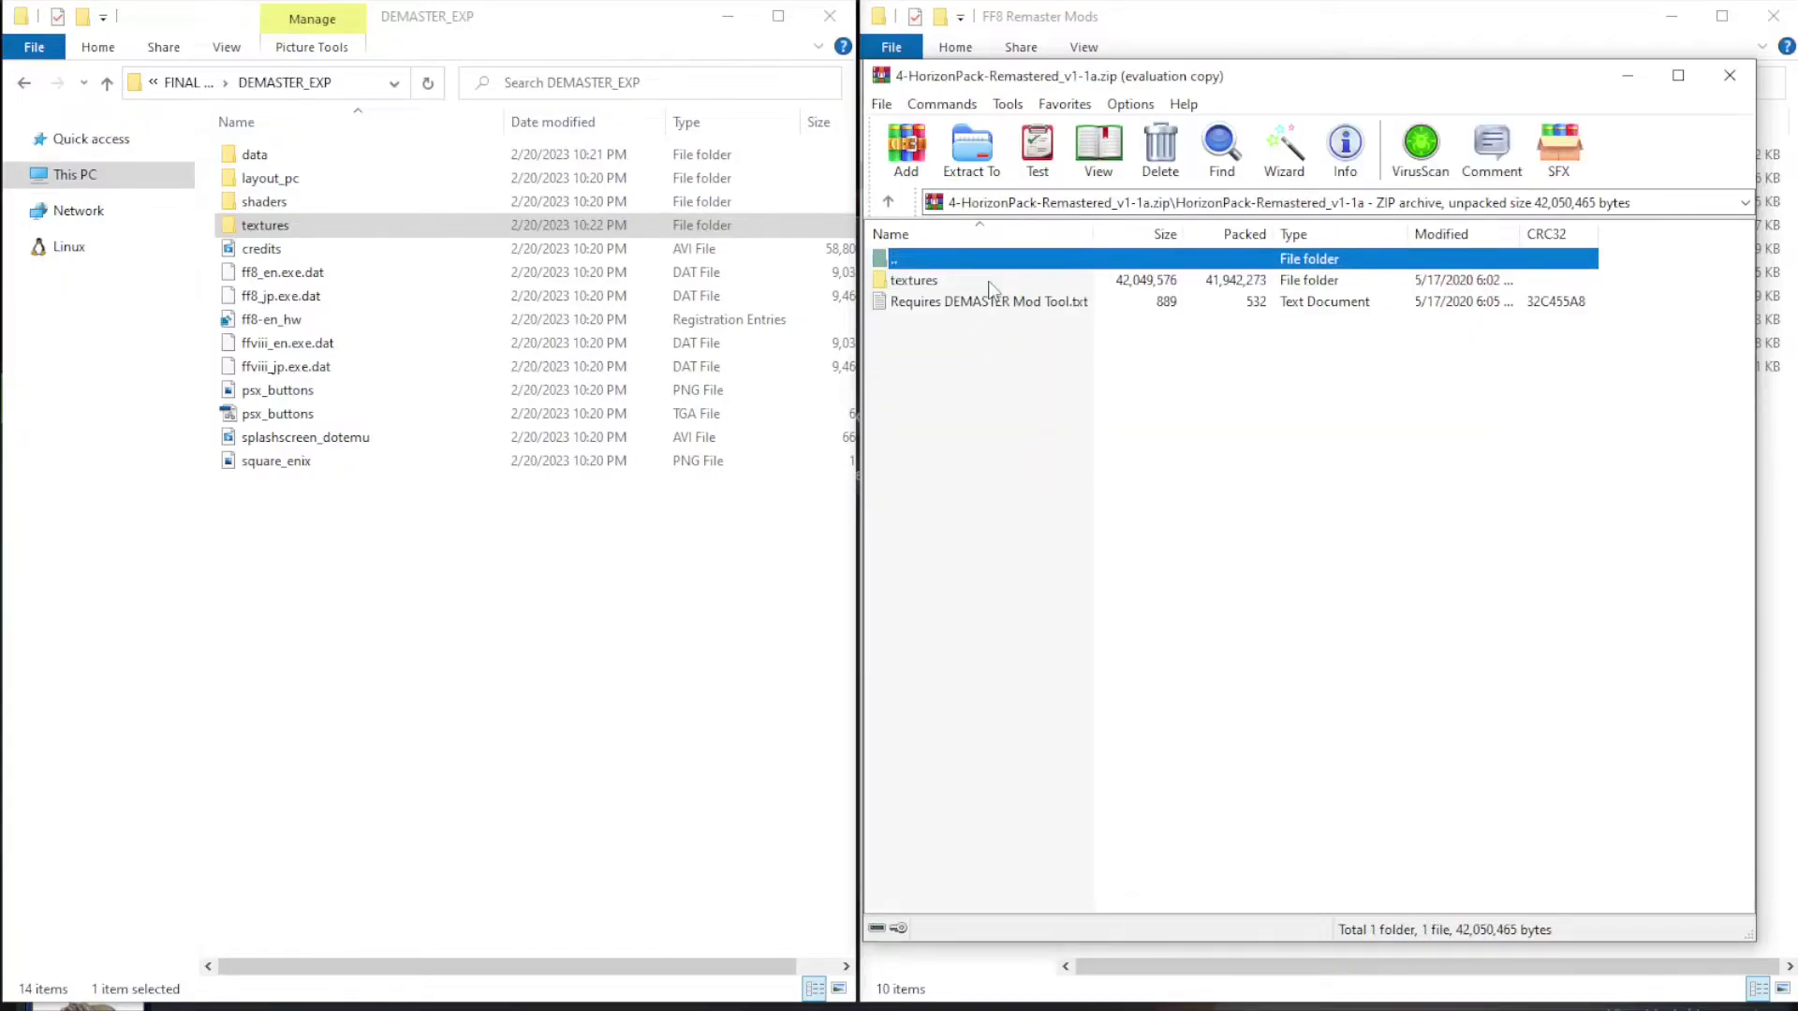
pyautogui.moveTo(918, 294); pyautogui.dragTo(514, 582)
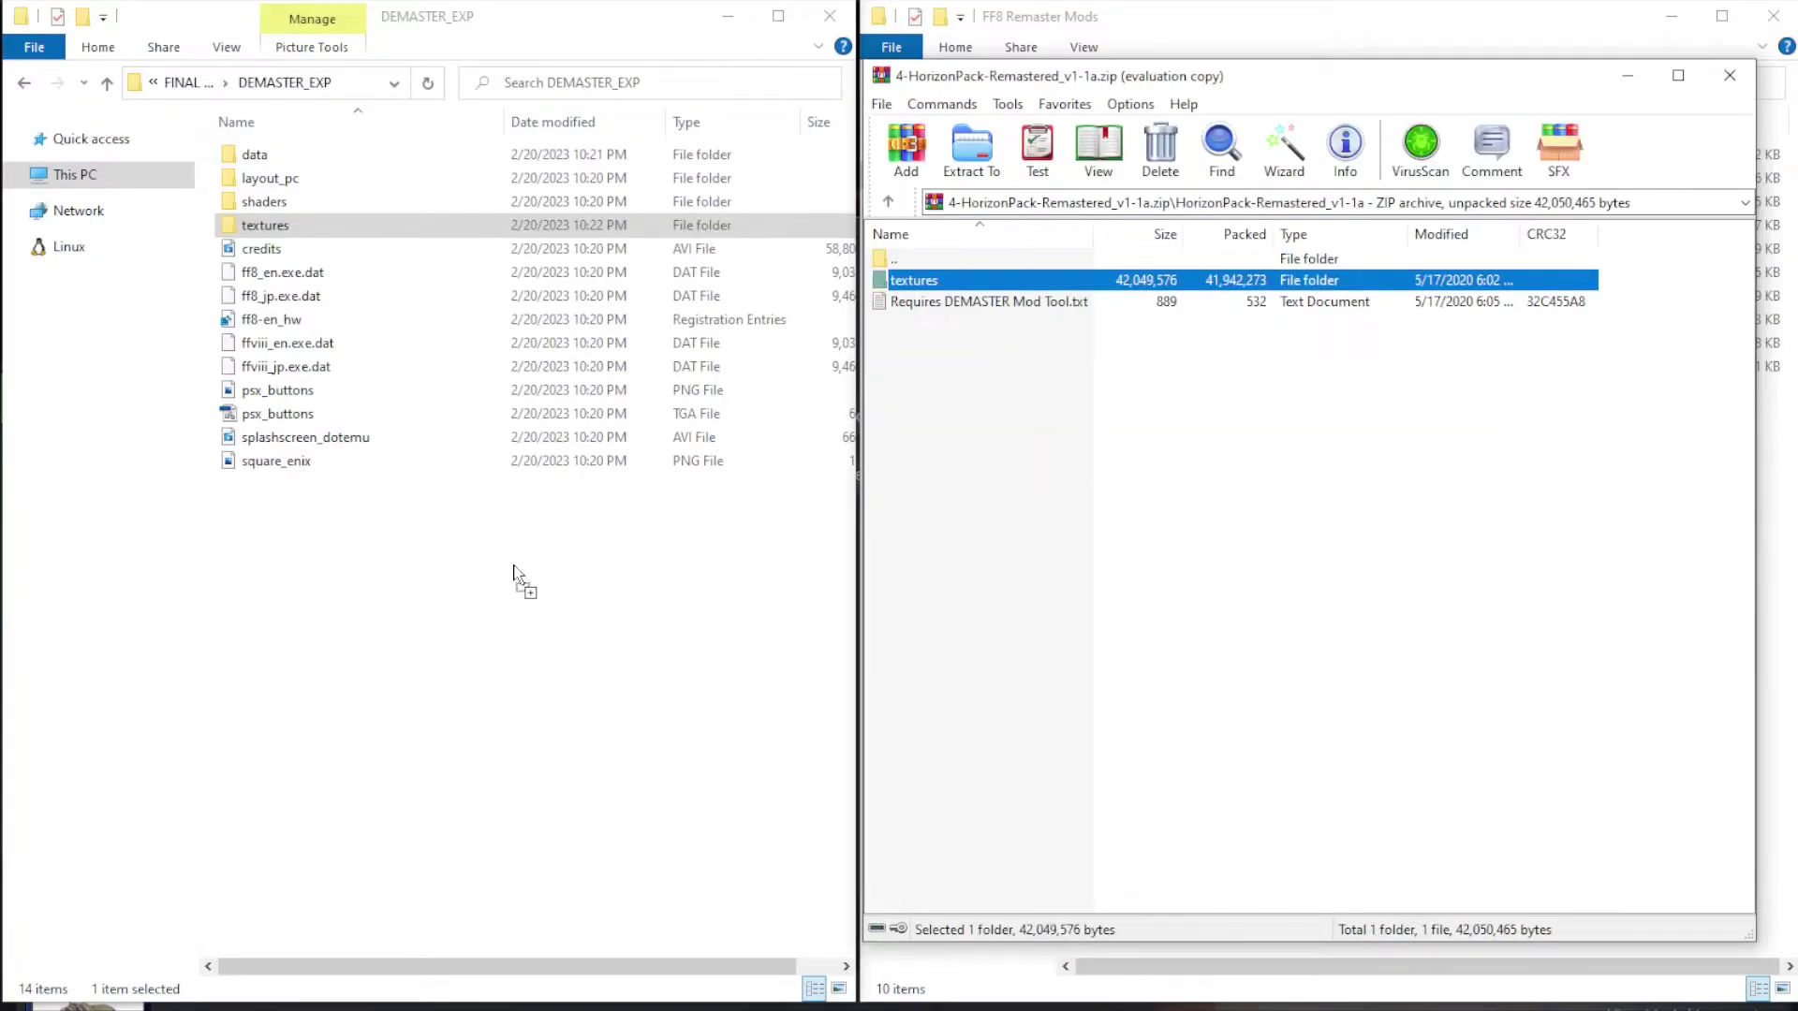
pyautogui.click(888, 202)
pyautogui.click(888, 202)
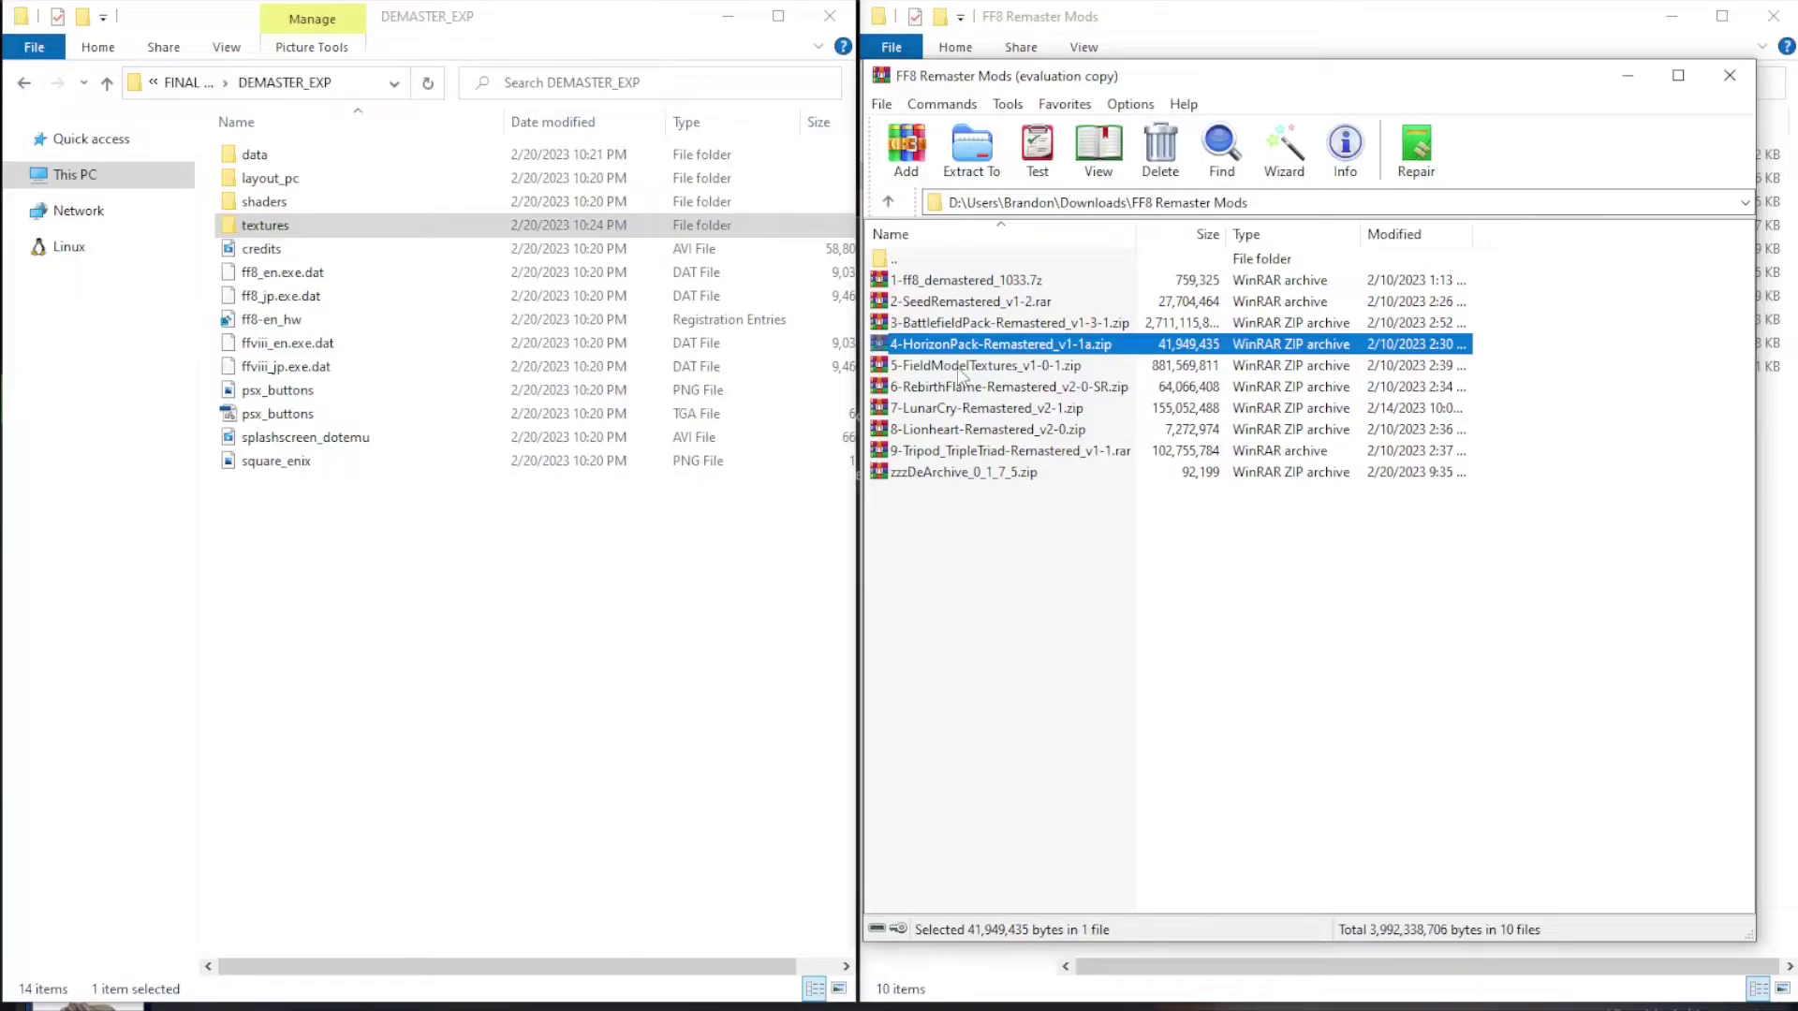
# - Merge the FieldModelTextures_v1-0-1 textures into DEMASTER_EXP, replacing 525 same-named files
pyautogui.doubleClick(959, 367)
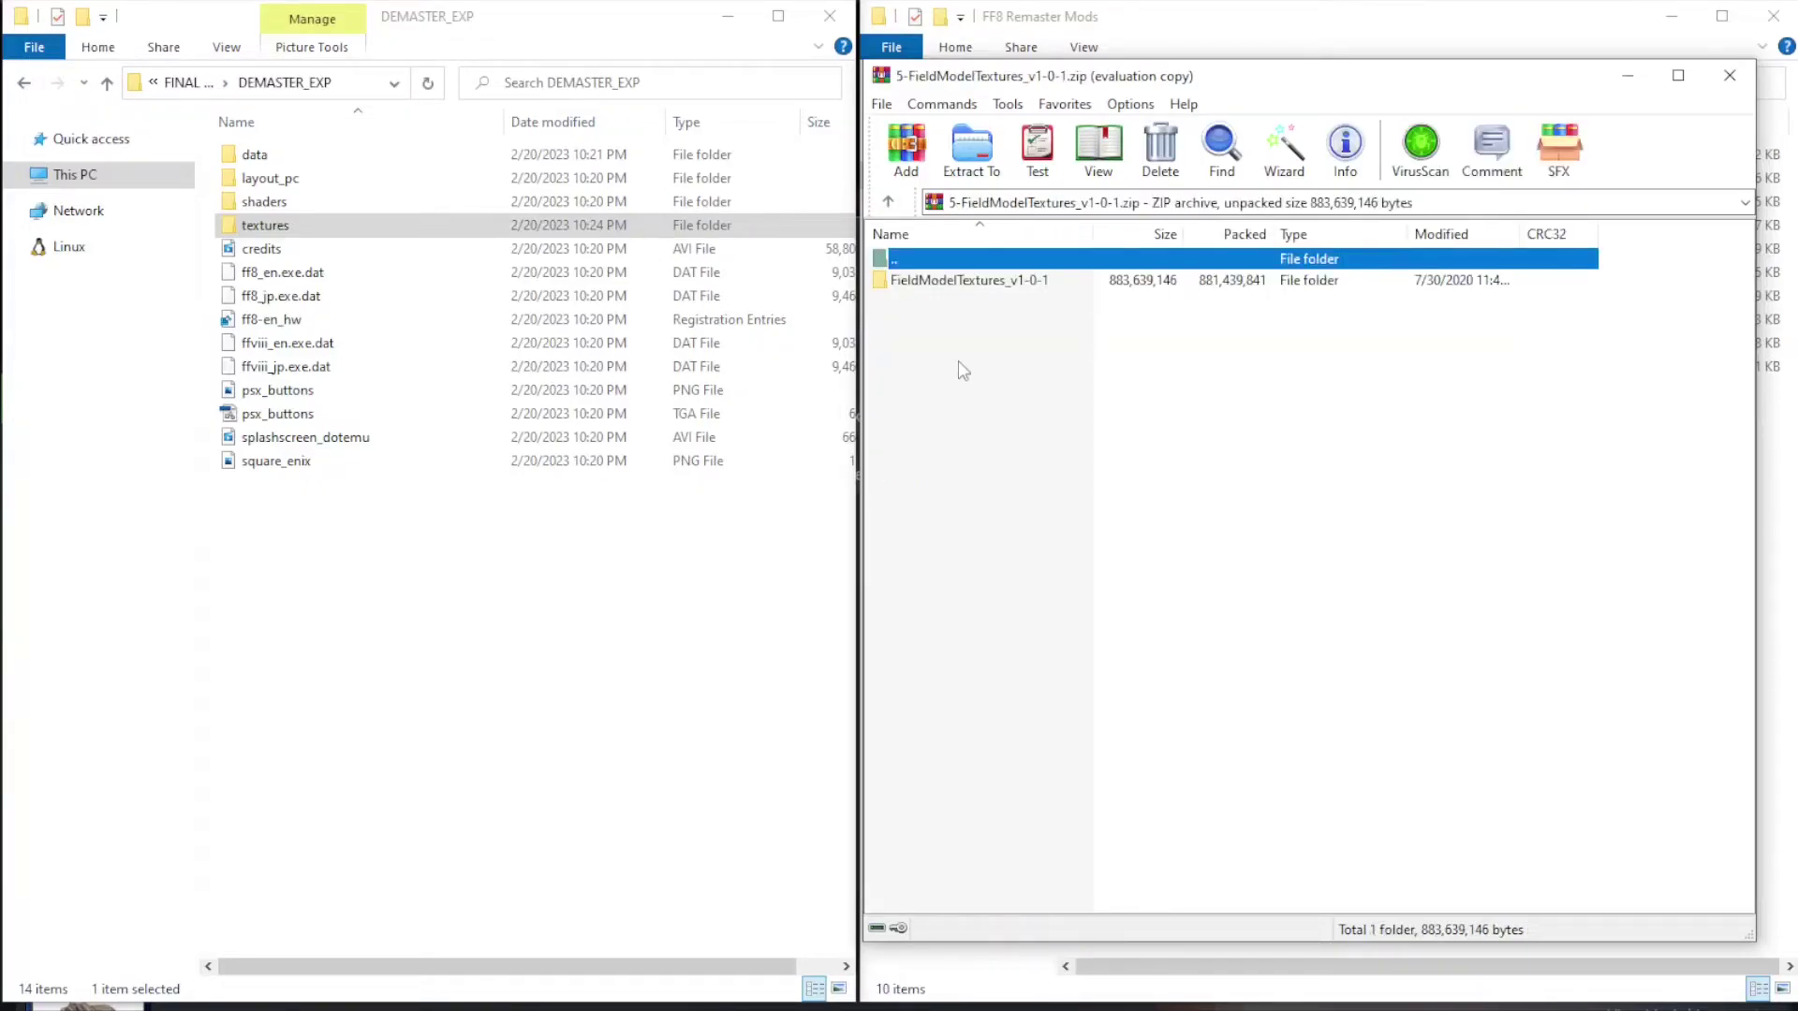
pyautogui.doubleClick(981, 281)
pyautogui.moveTo(979, 286); pyautogui.dragTo(640, 569)
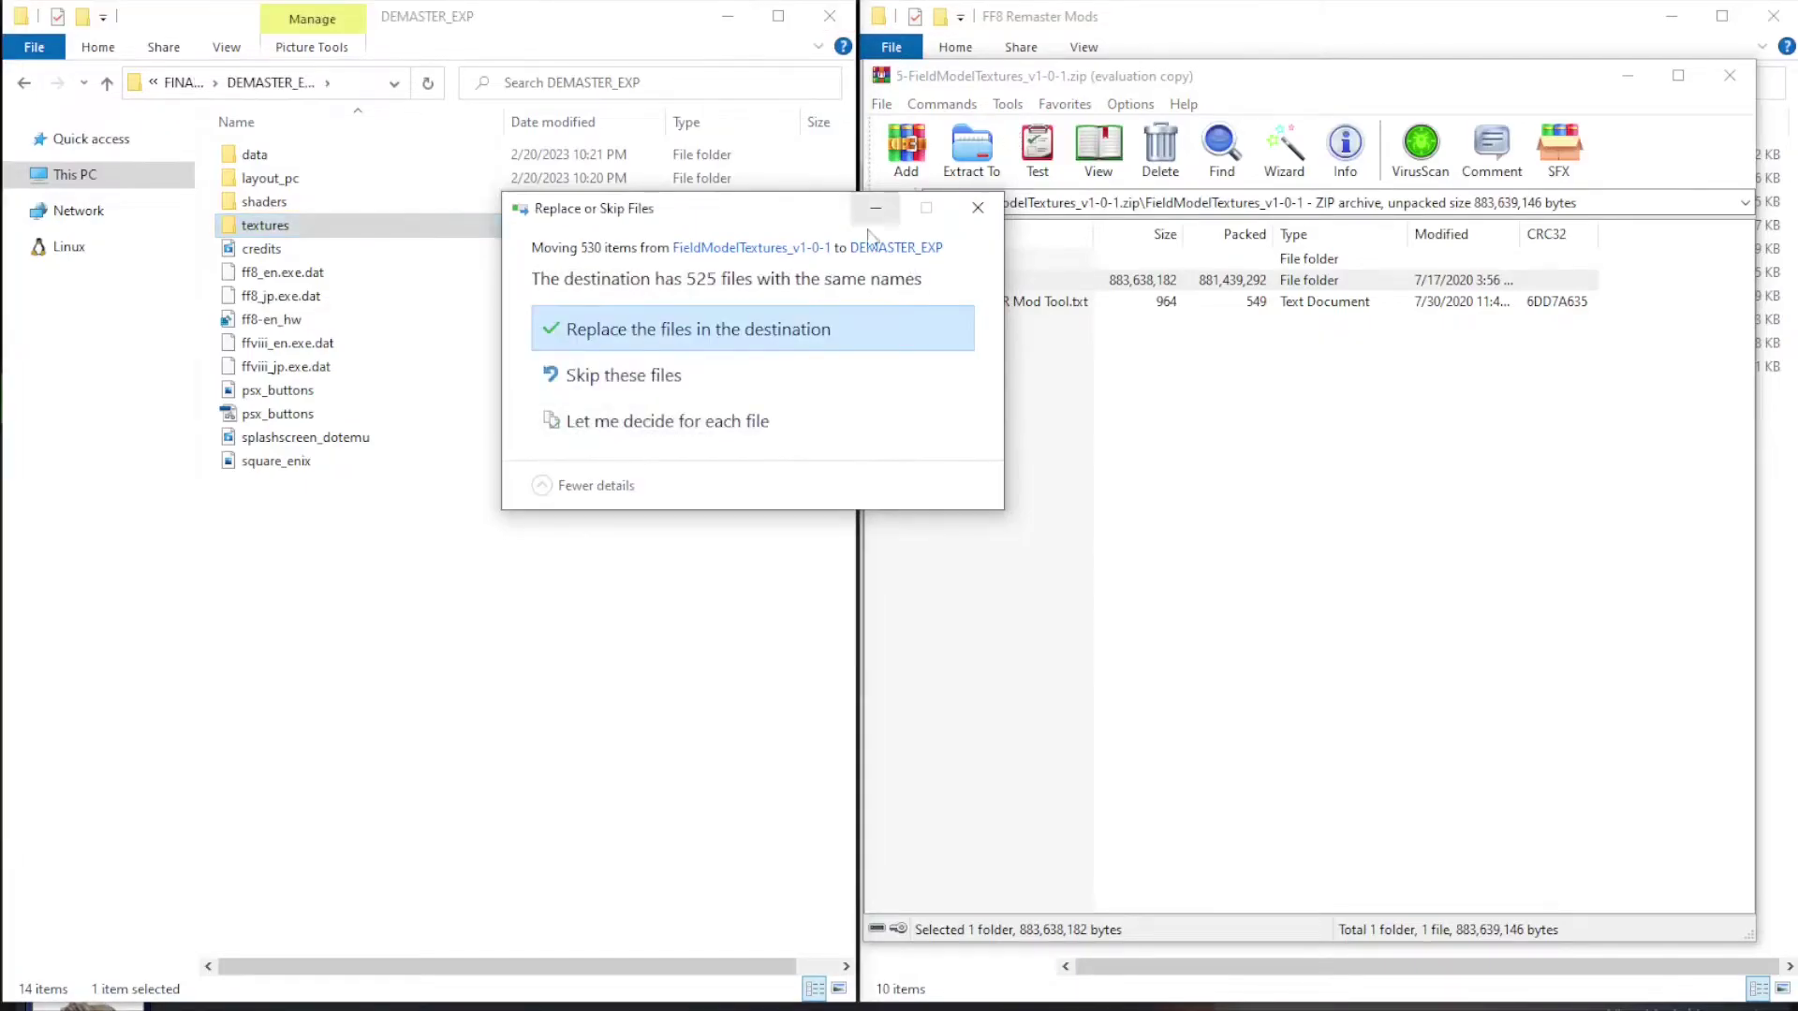
pyautogui.click(742, 325)
pyautogui.click(888, 202)
pyautogui.click(888, 202)
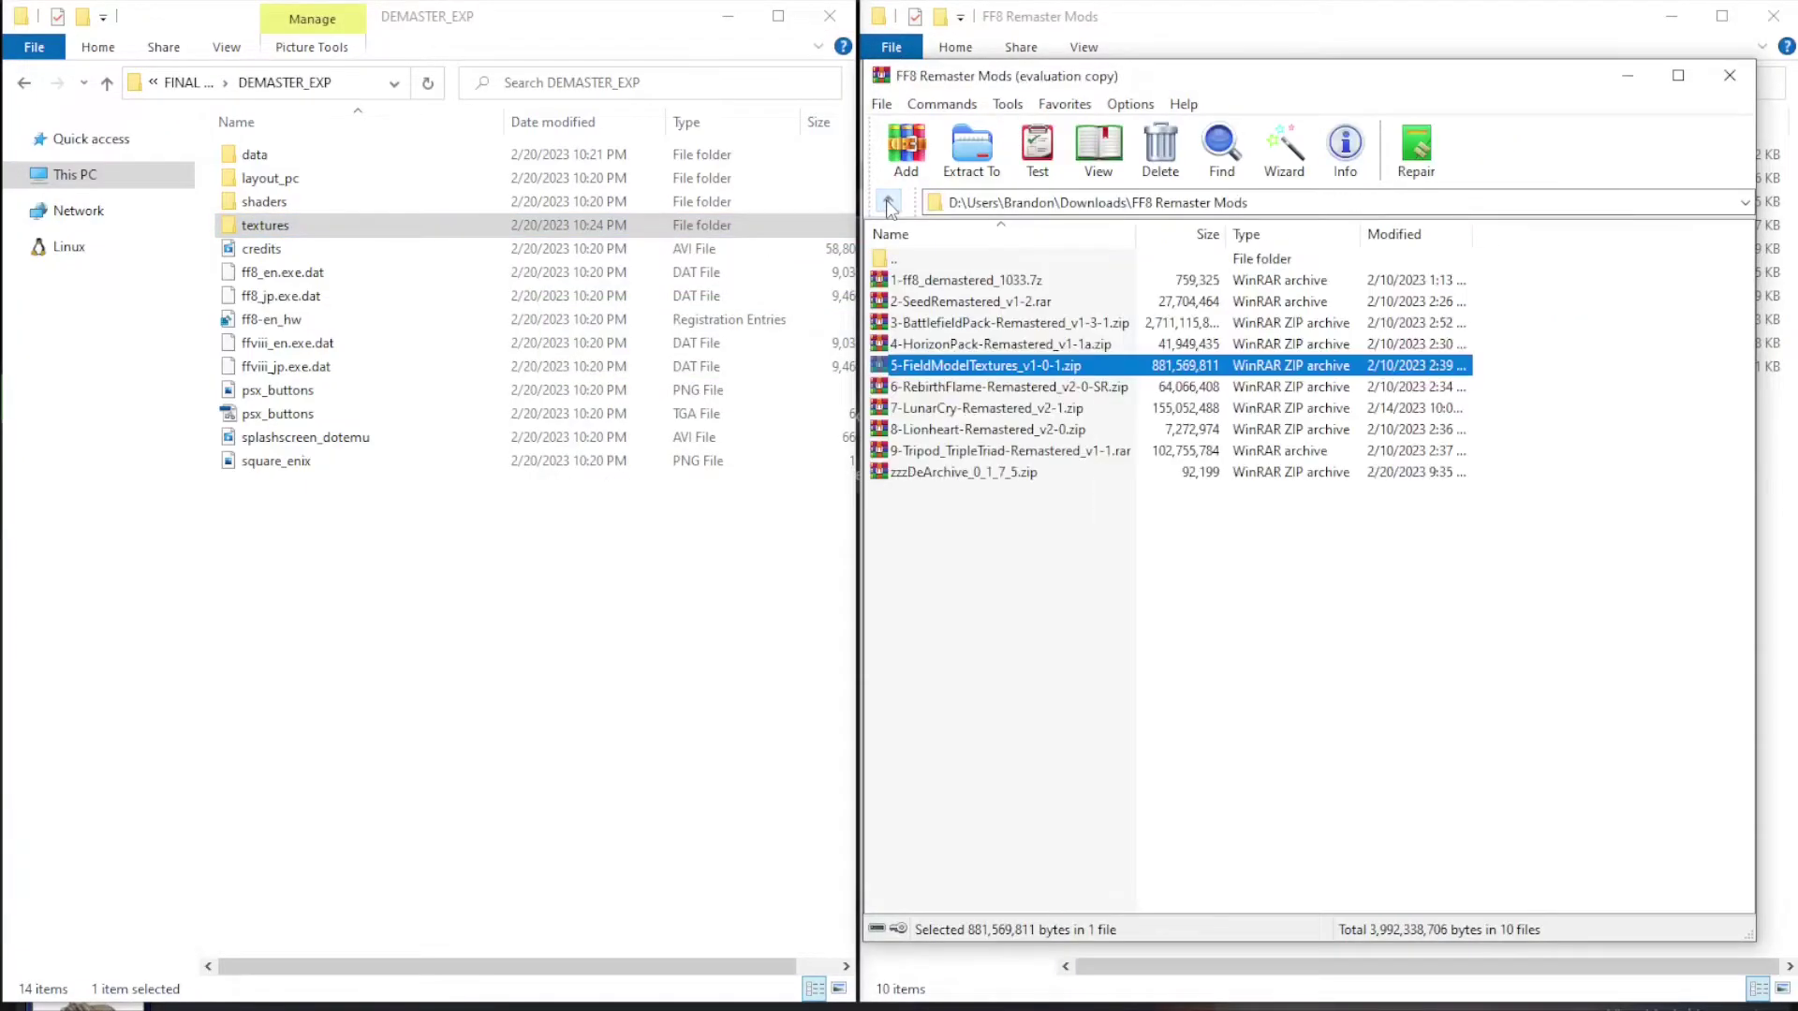
# - Merge the RebirthFlame-Remastered_v2-0-SR textures folder into DEMASTER_EXP, replacing 87 same-named files
pyautogui.doubleClick(954, 388)
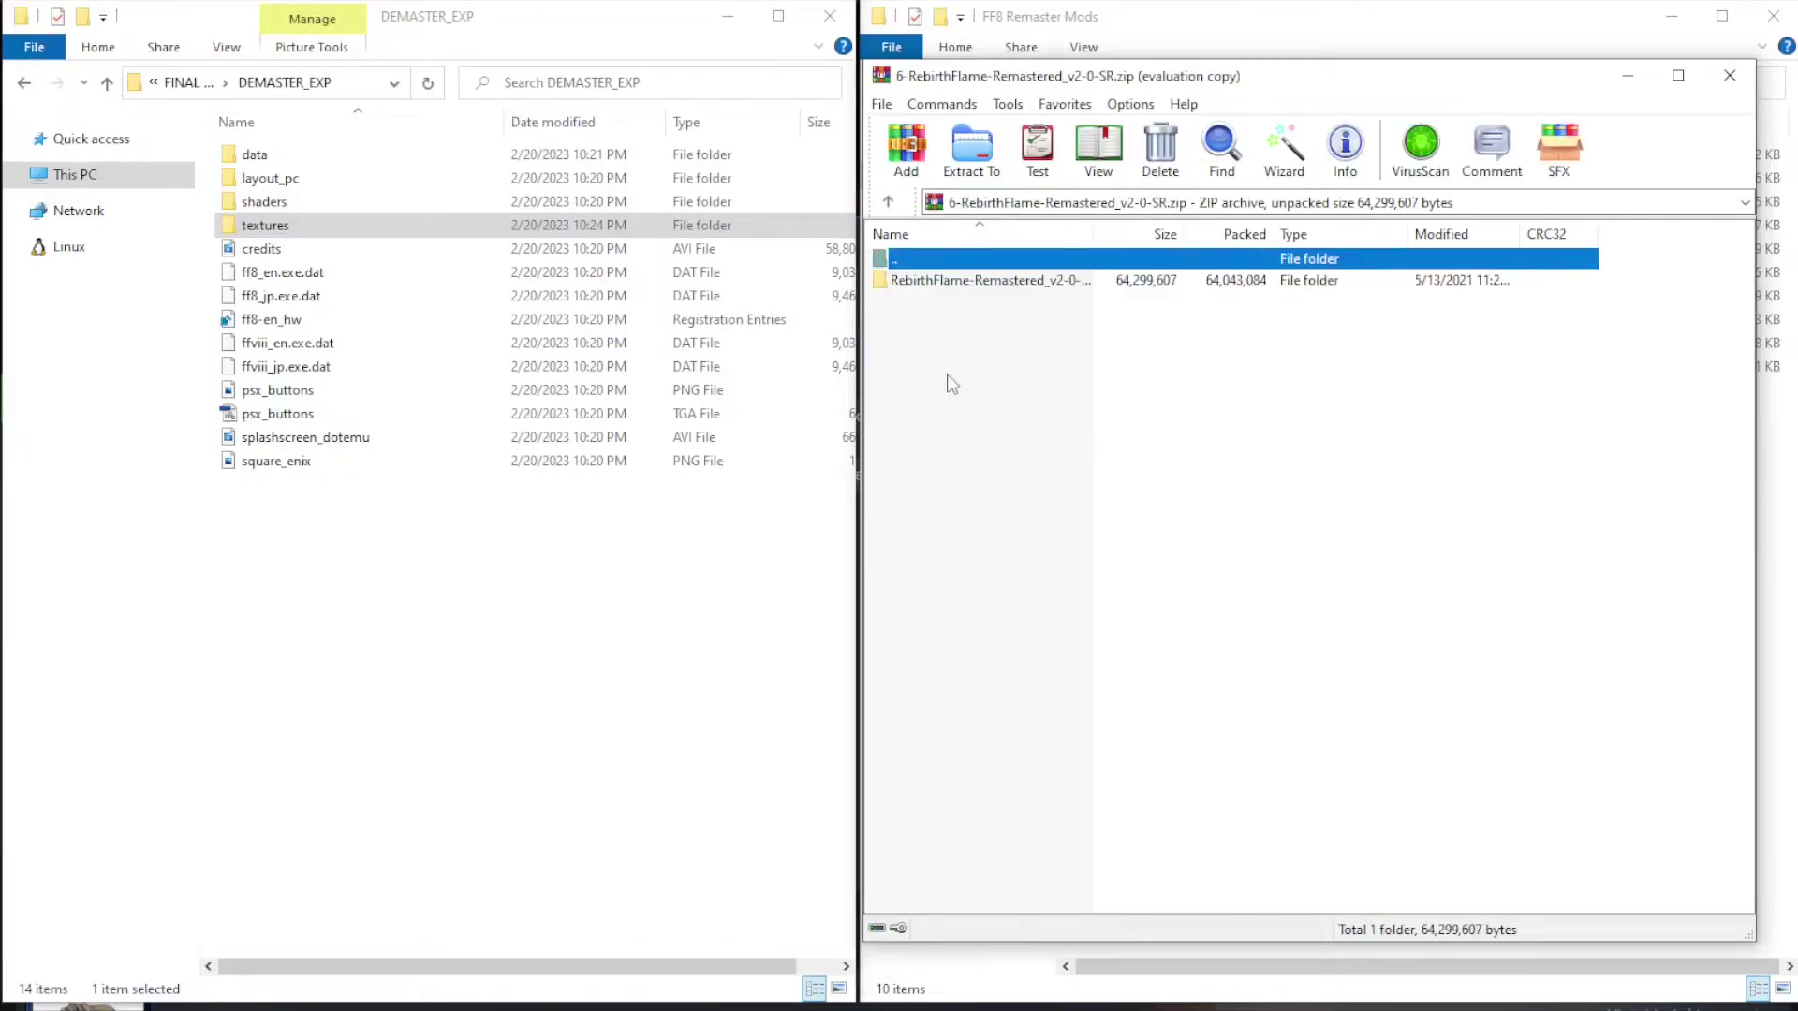
pyautogui.doubleClick(936, 281)
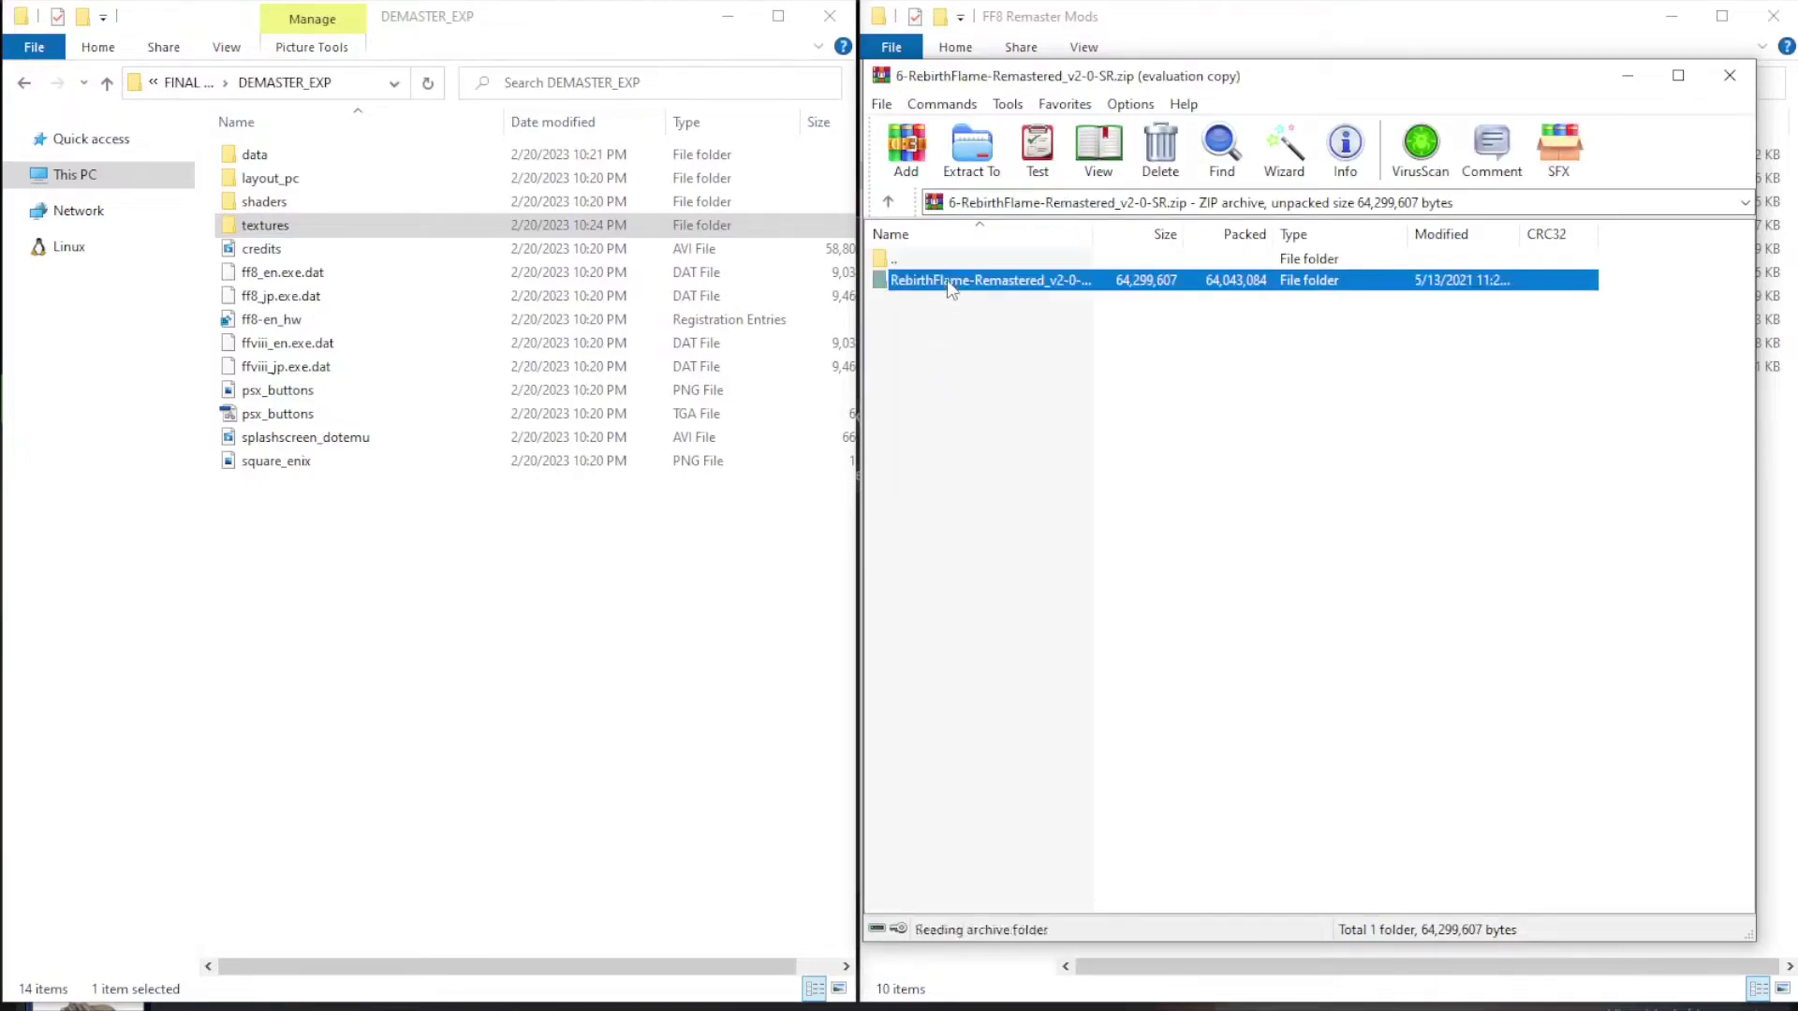
pyautogui.click(929, 281)
pyautogui.moveTo(929, 286); pyautogui.dragTo(547, 580)
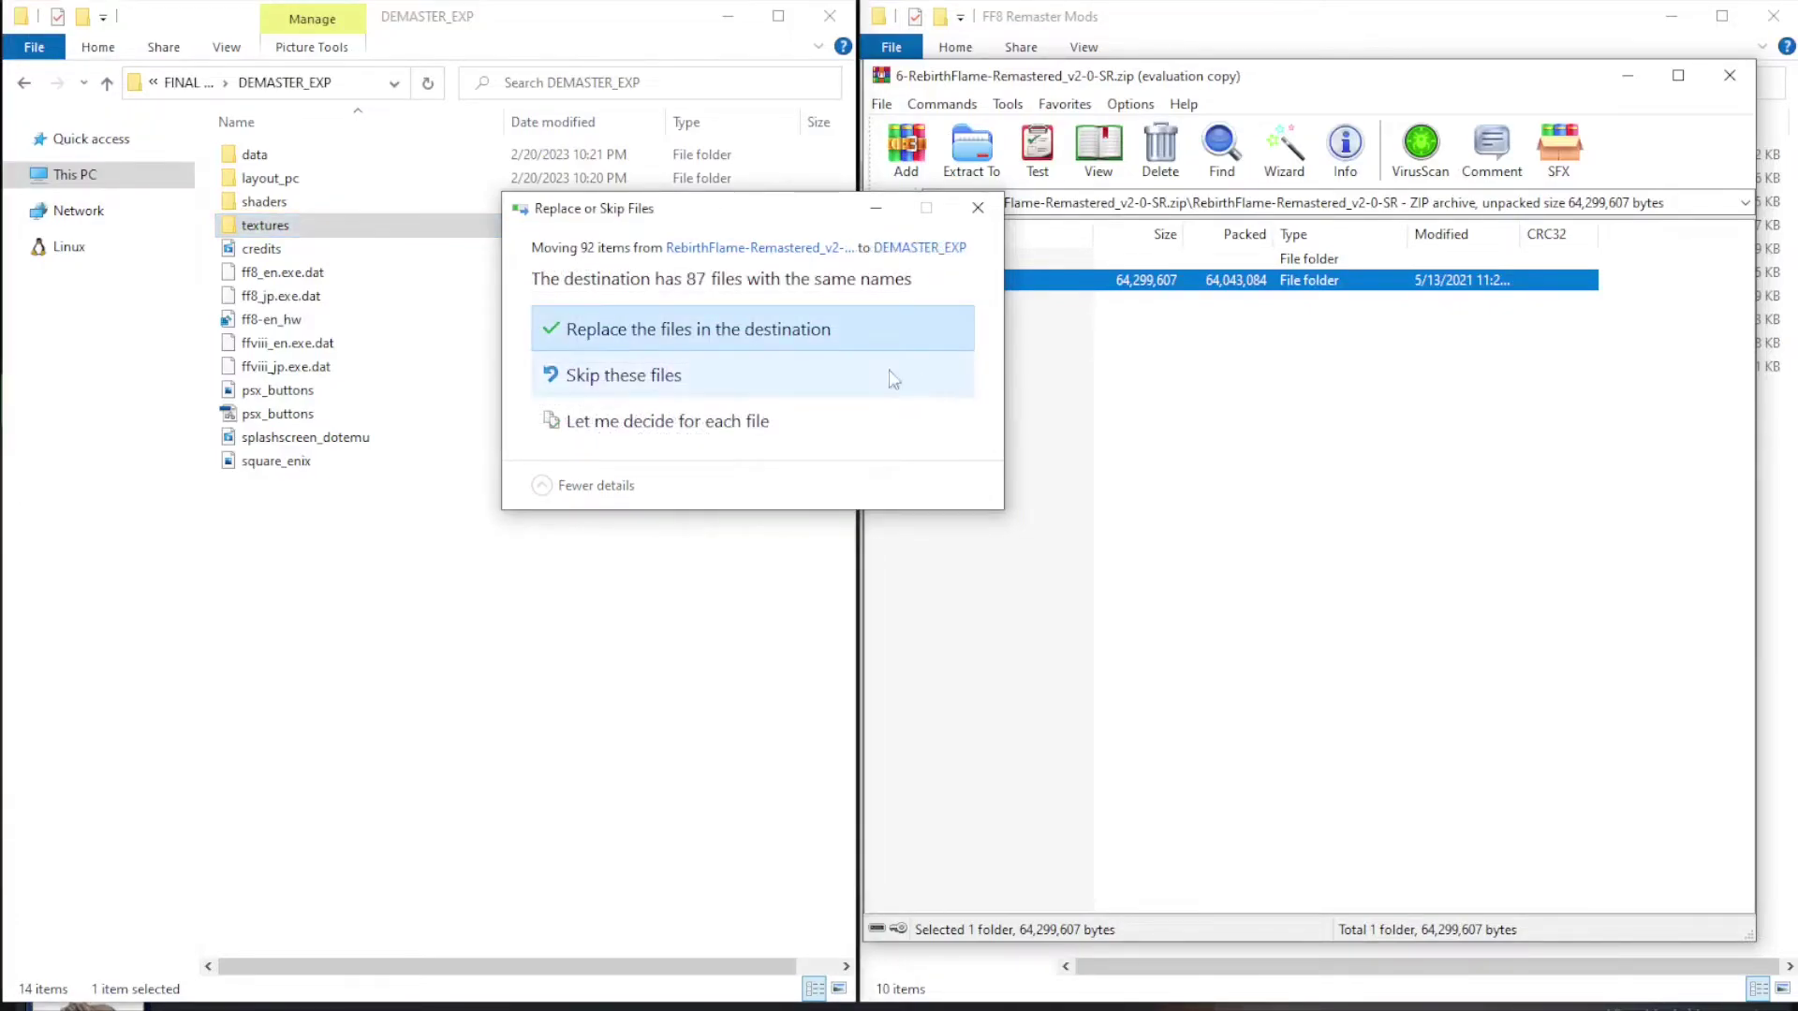
pyautogui.click(793, 339)
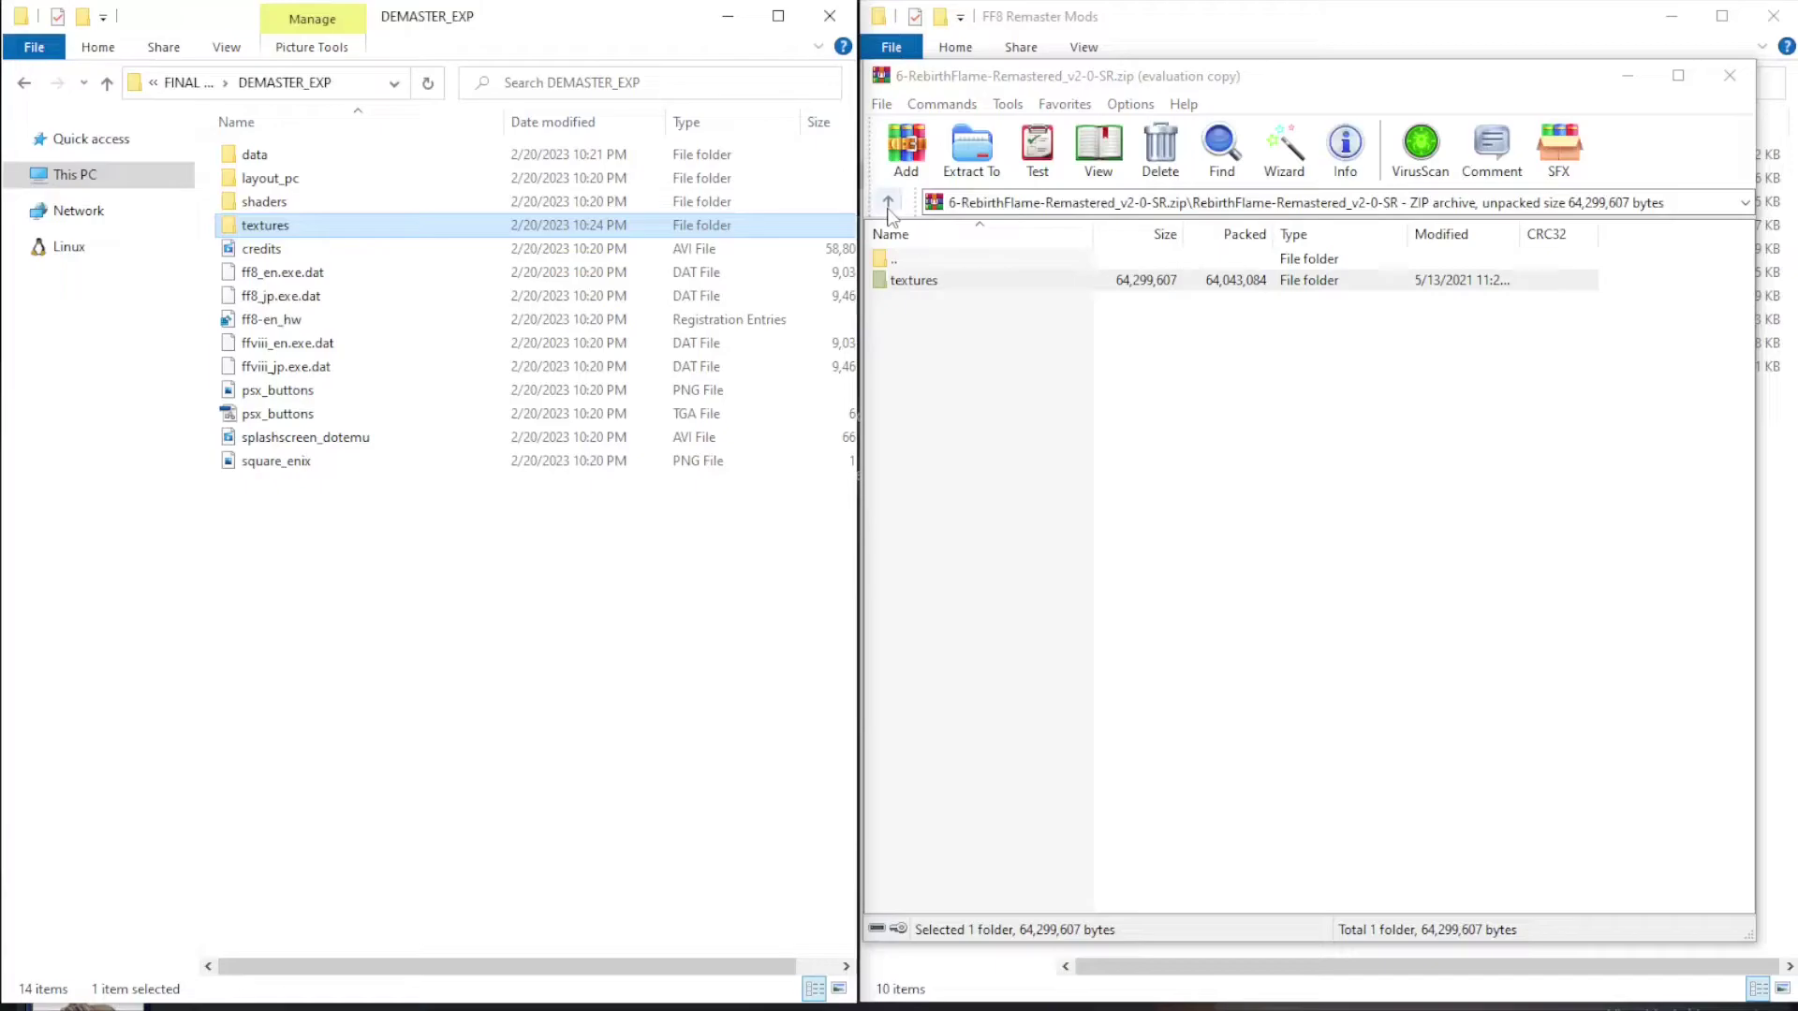
pyautogui.click(888, 211)
pyautogui.click(889, 208)
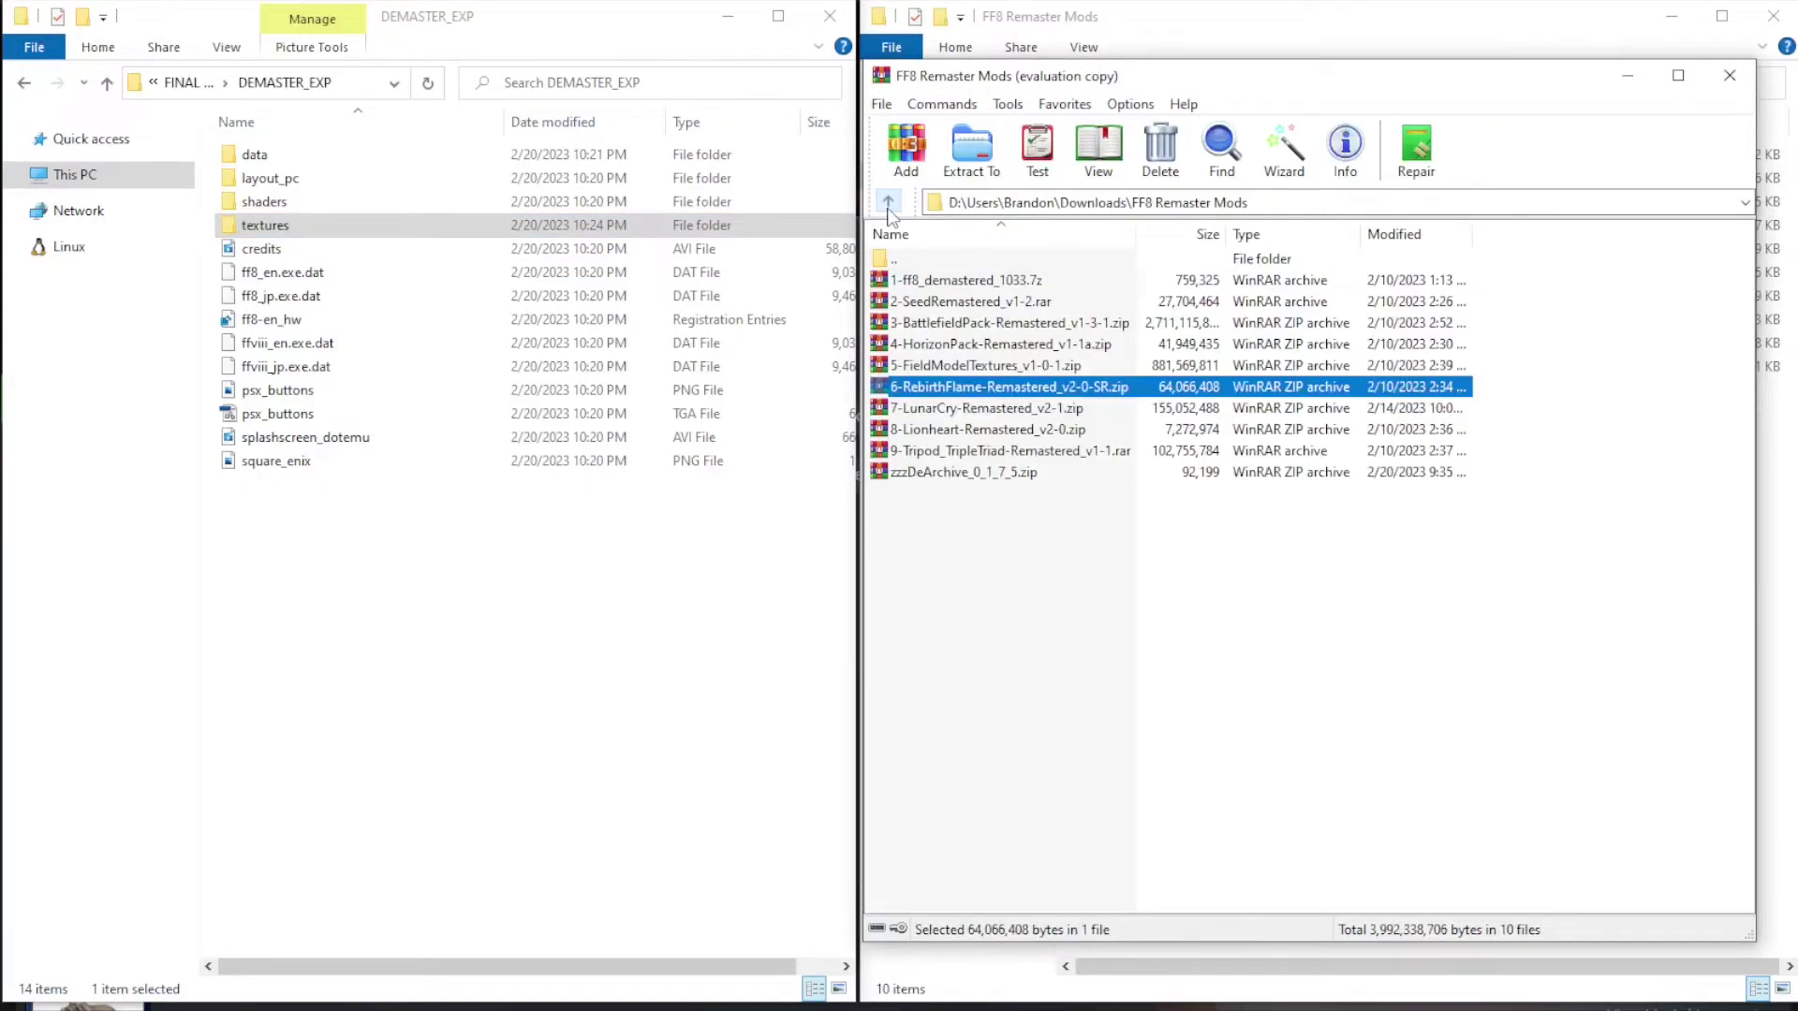
# - Copy the LunarCry-Remastered_v2-1 textures folder into DEMASTER_EXP and return to the archive list
pyautogui.doubleClick(950, 409)
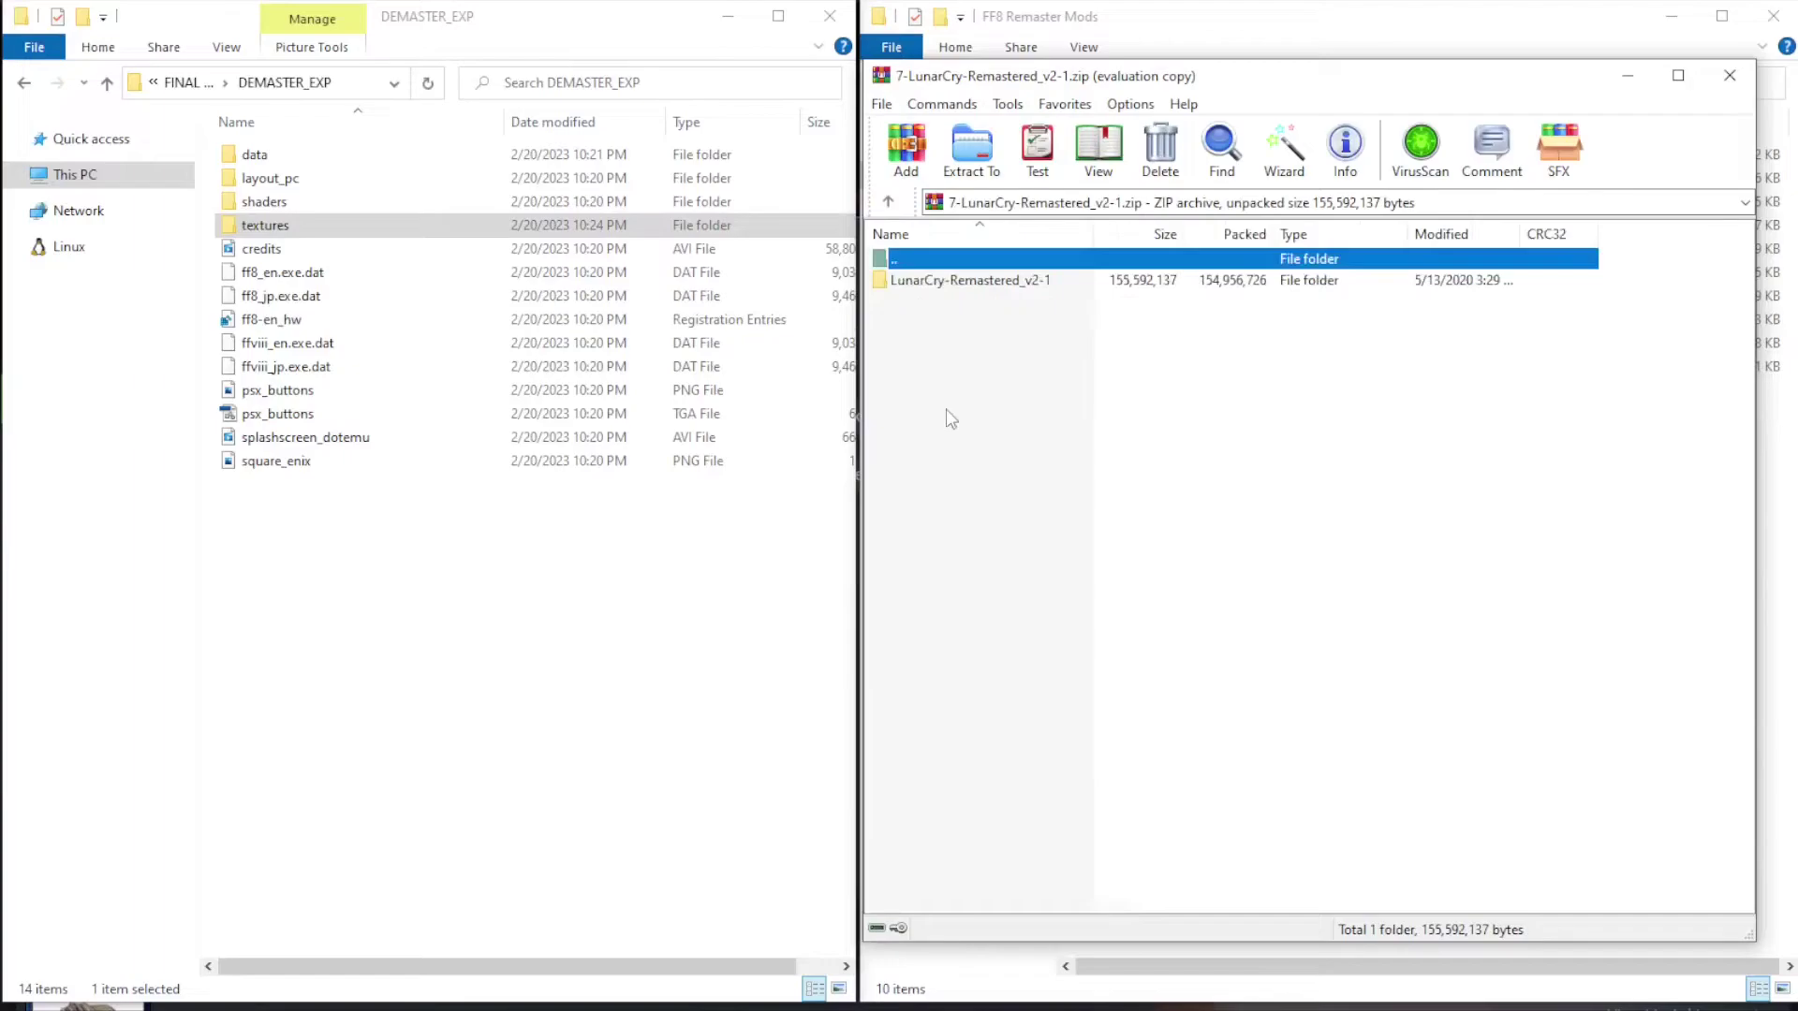
pyautogui.doubleClick(970, 281)
pyautogui.moveTo(937, 285); pyautogui.dragTo(482, 554)
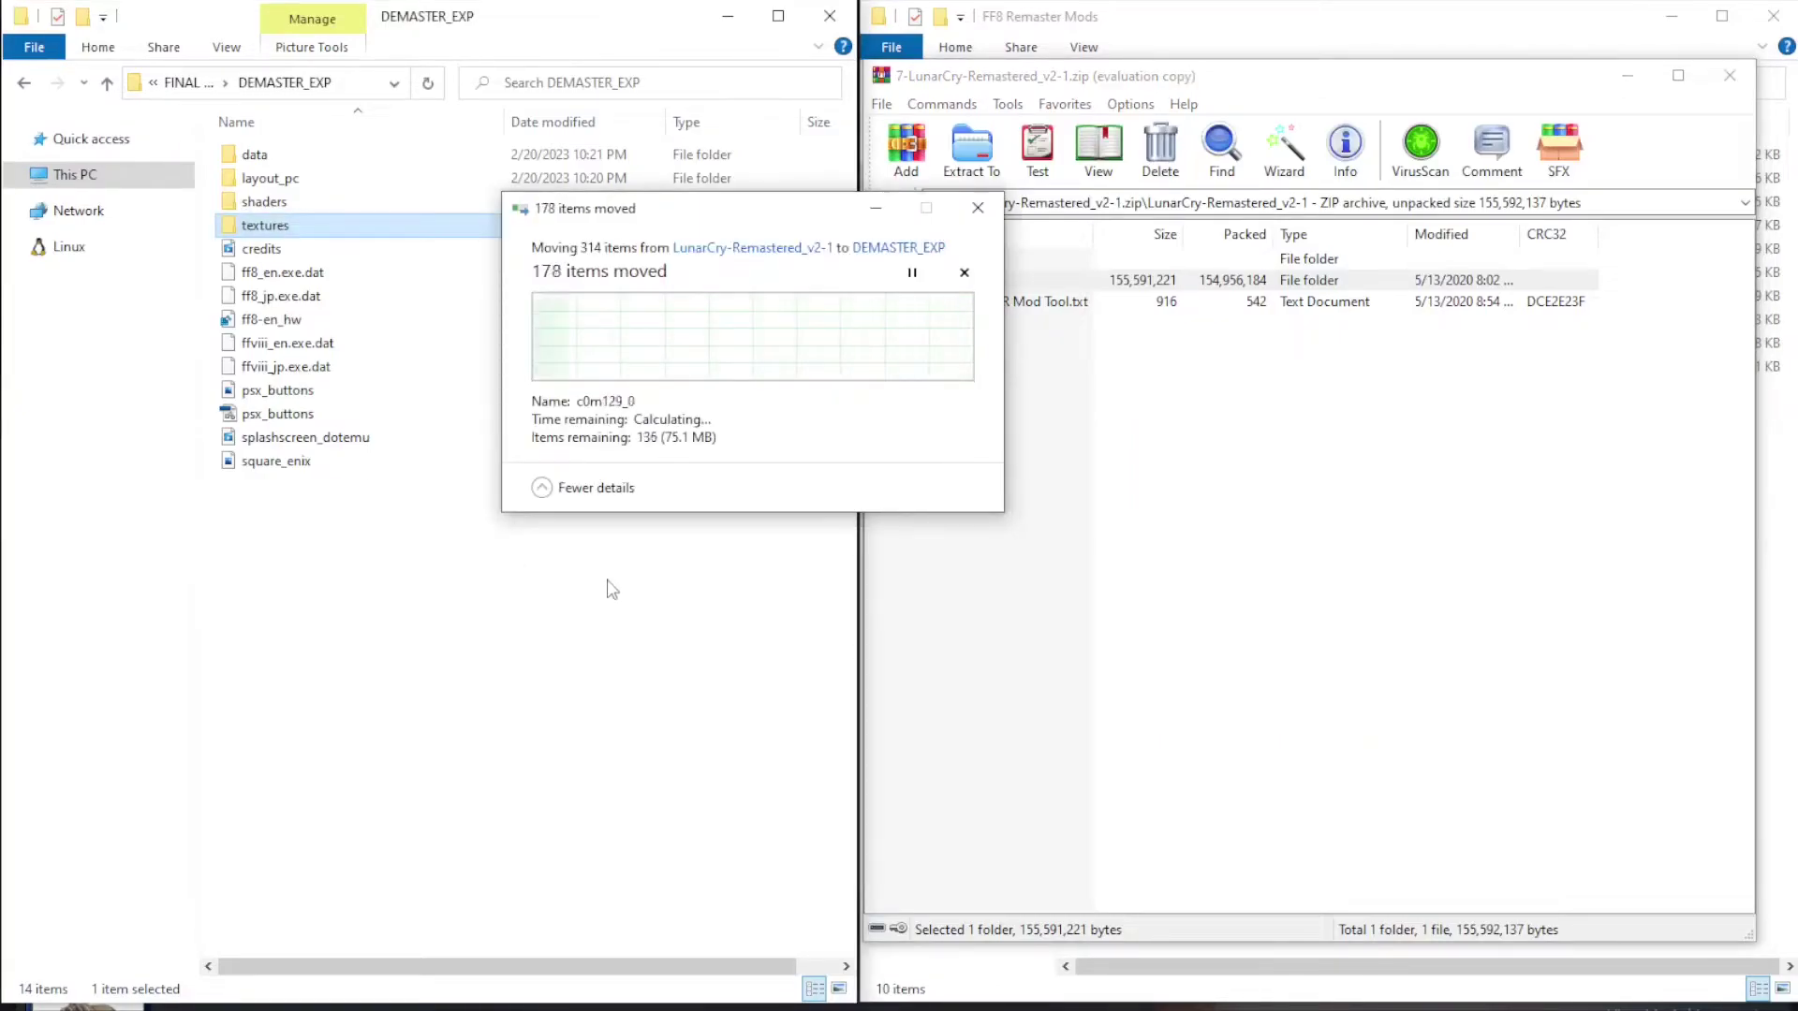
pyautogui.click(698, 328)
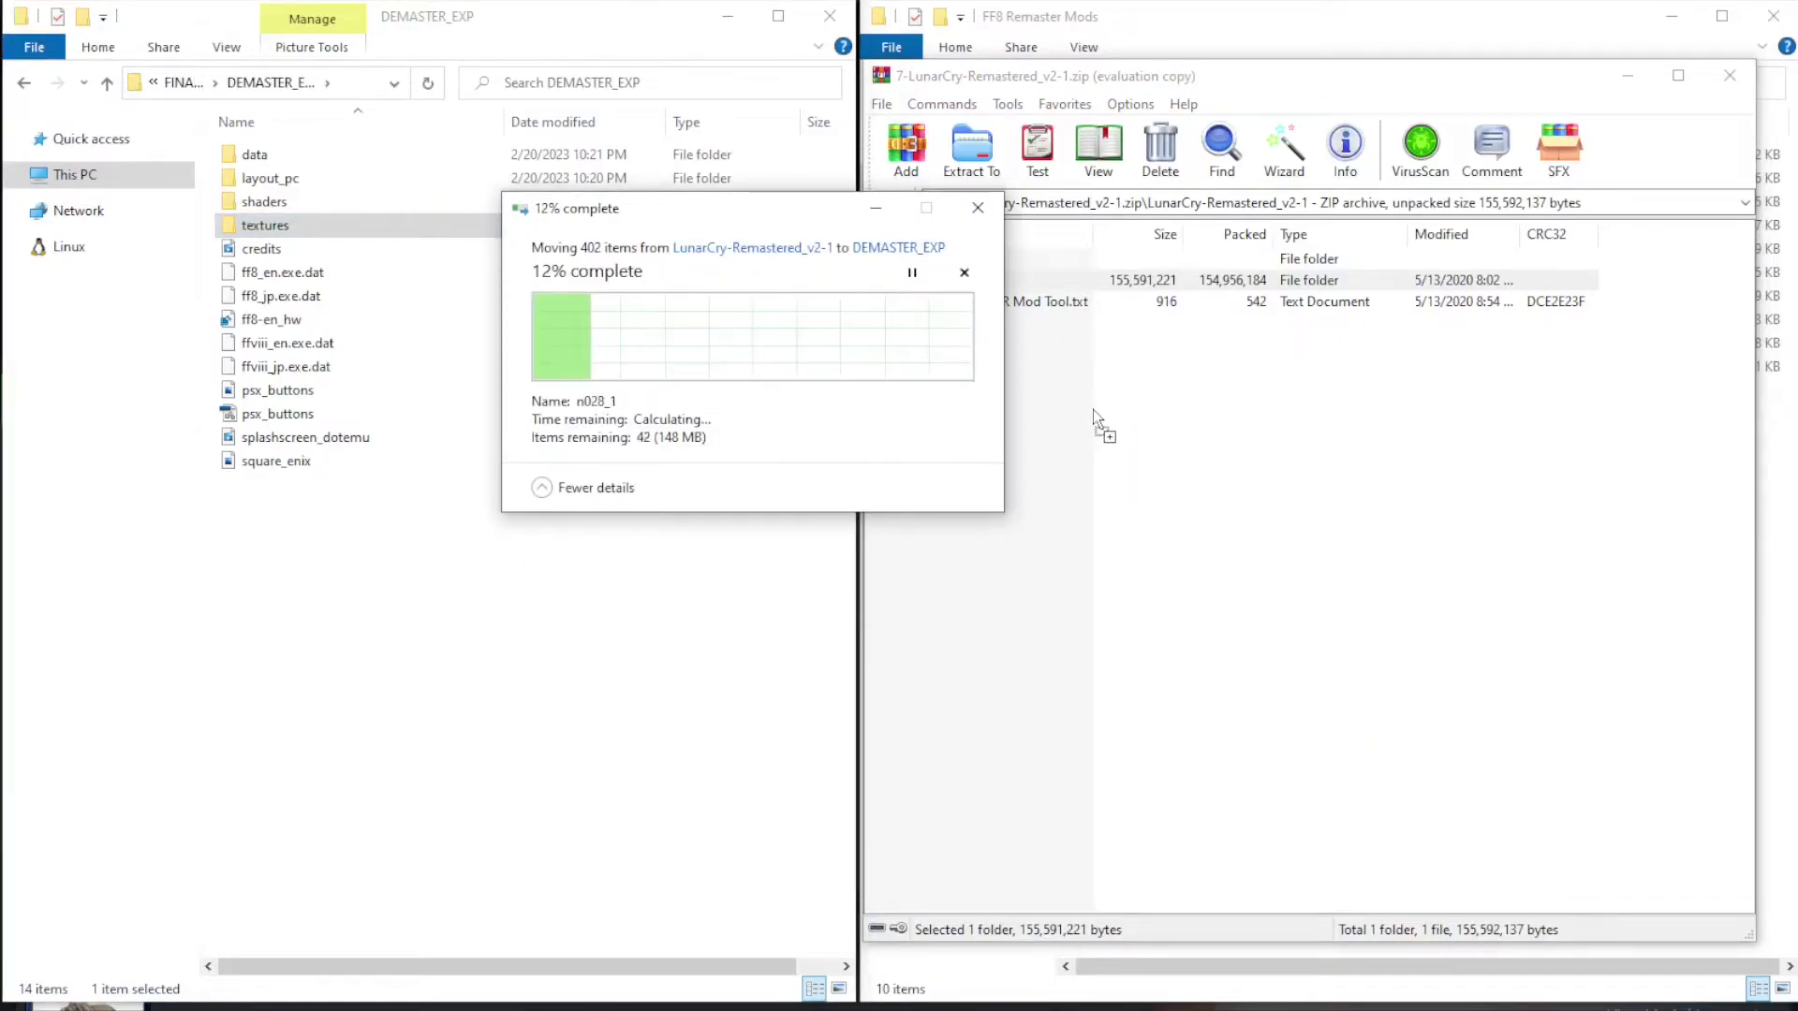
pyautogui.click(889, 202)
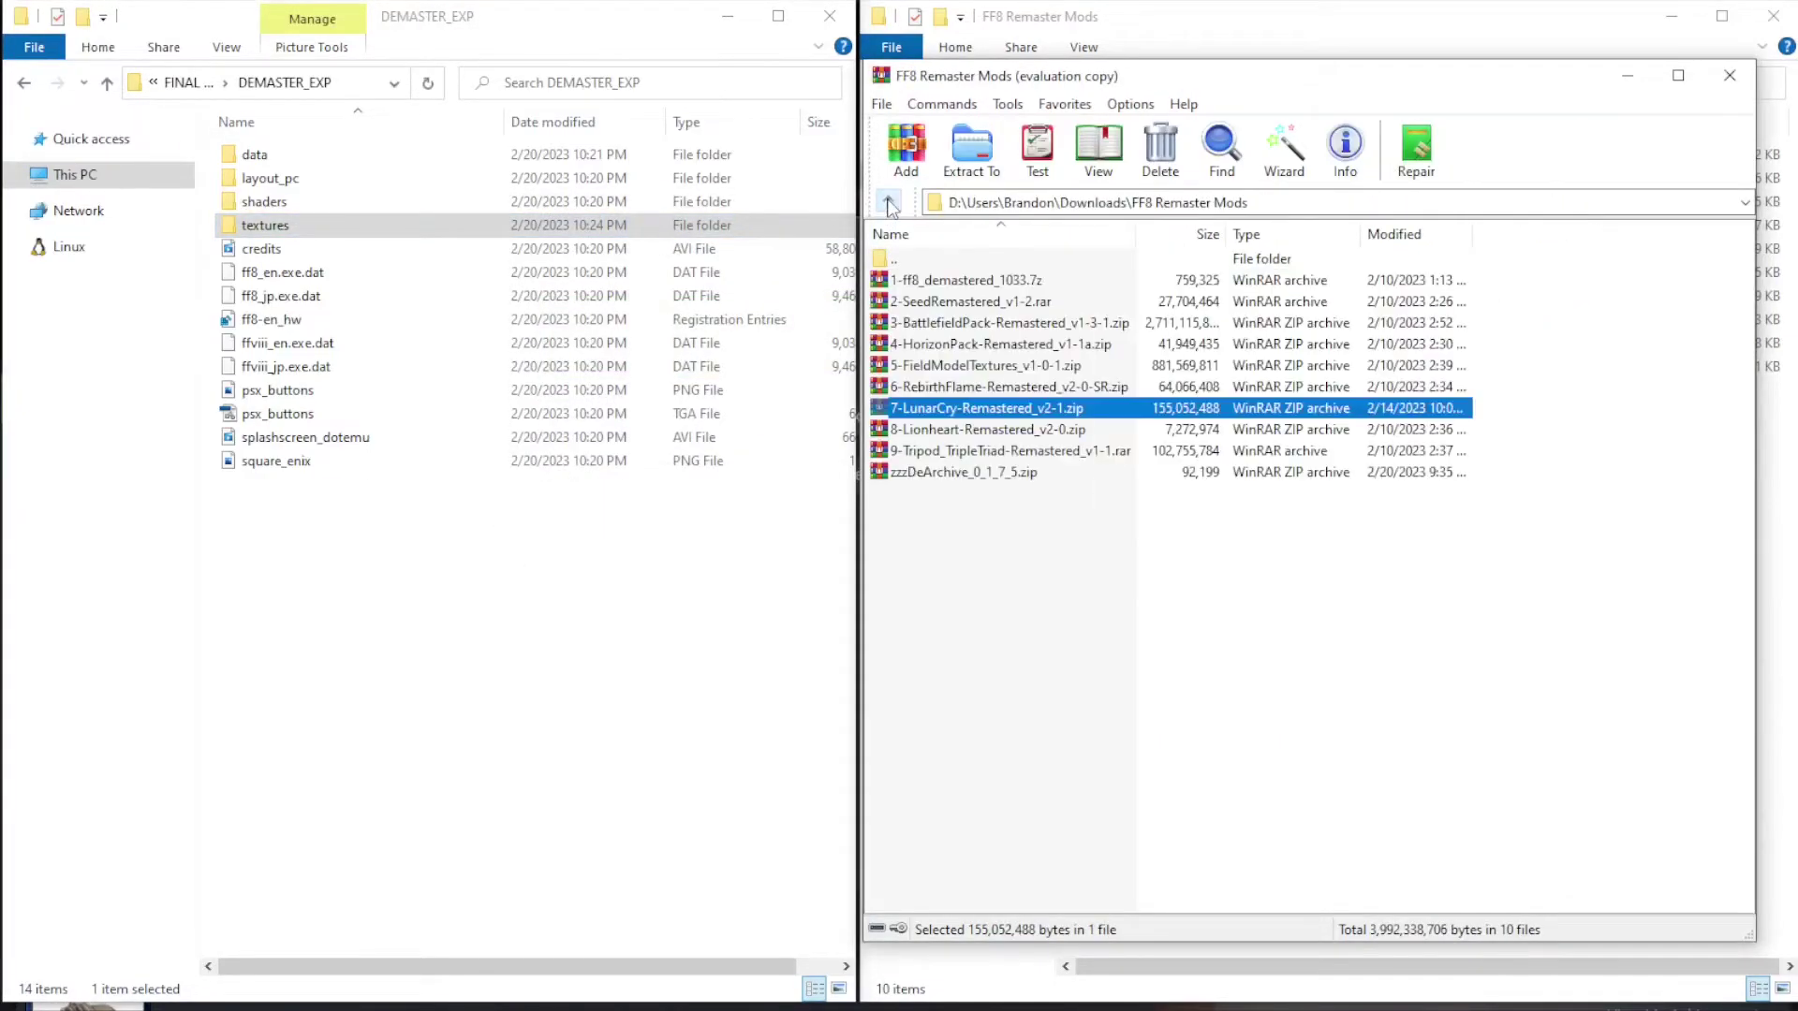
# - Merge the Lionheart-Remastered_v2-0 textures into DEMASTER_EXP, replacing 34 same-named files
pyautogui.doubleClick(956, 430)
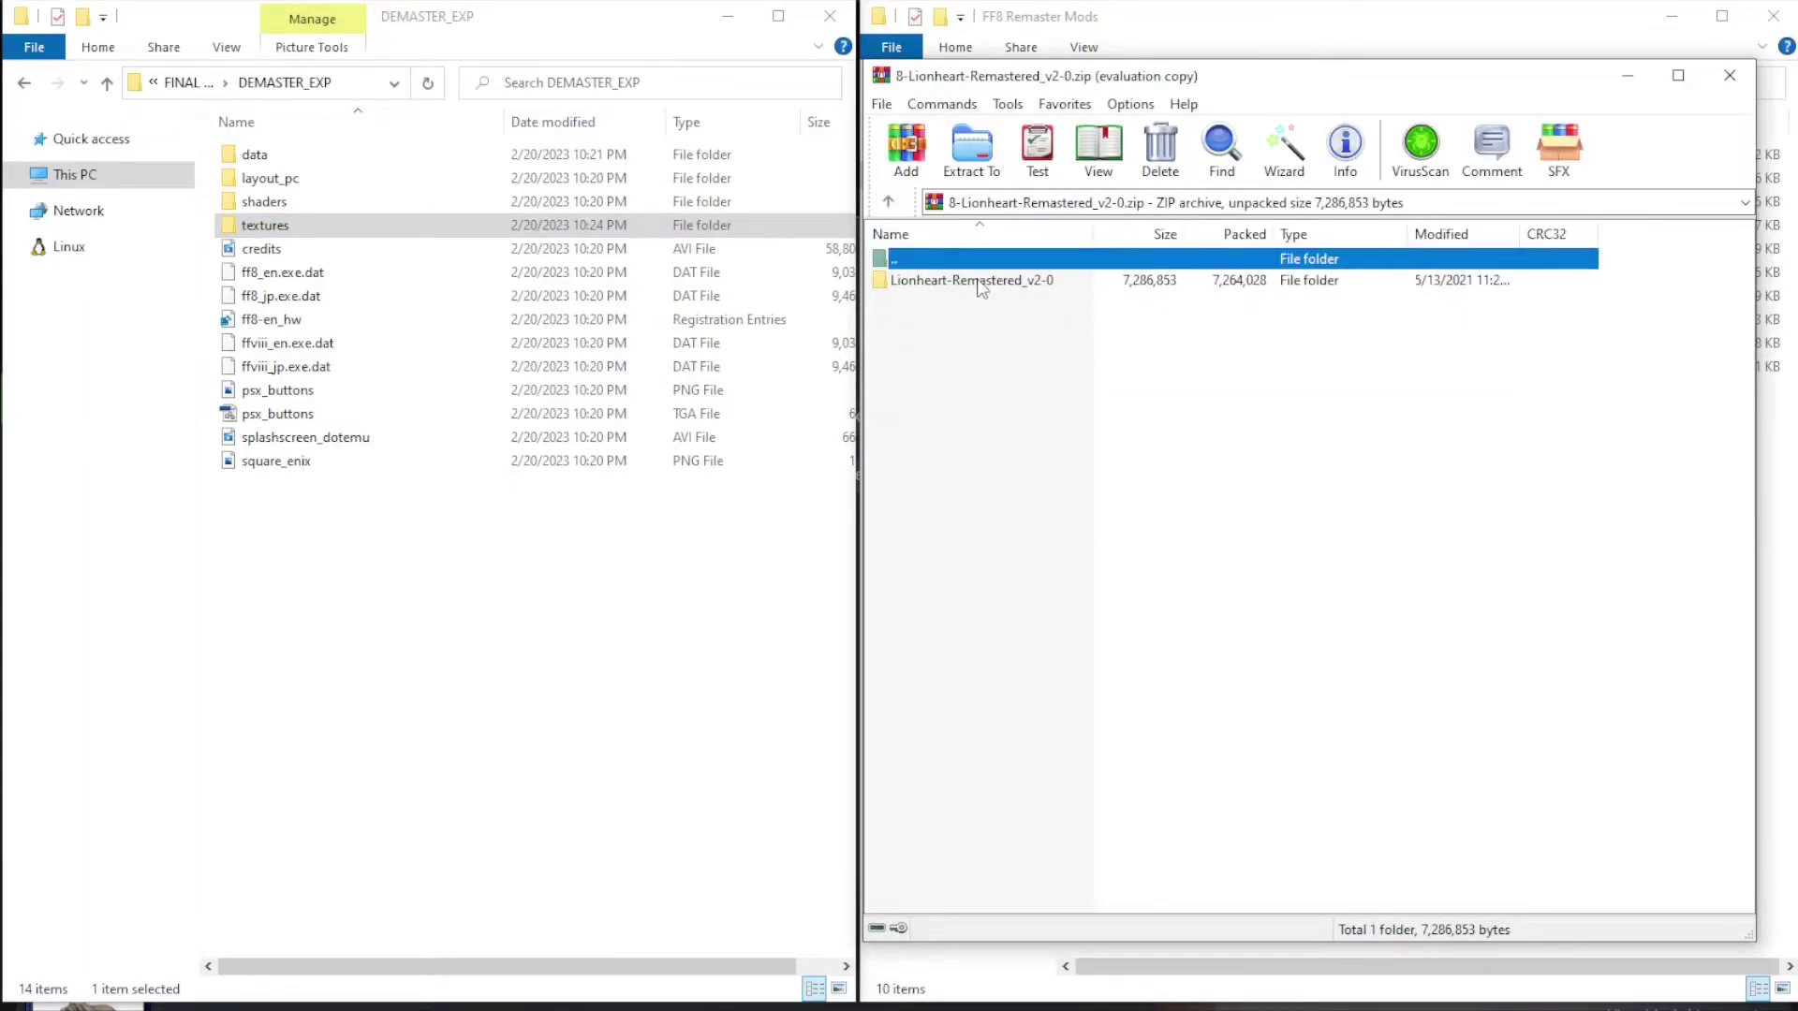
pyautogui.doubleClick(979, 285)
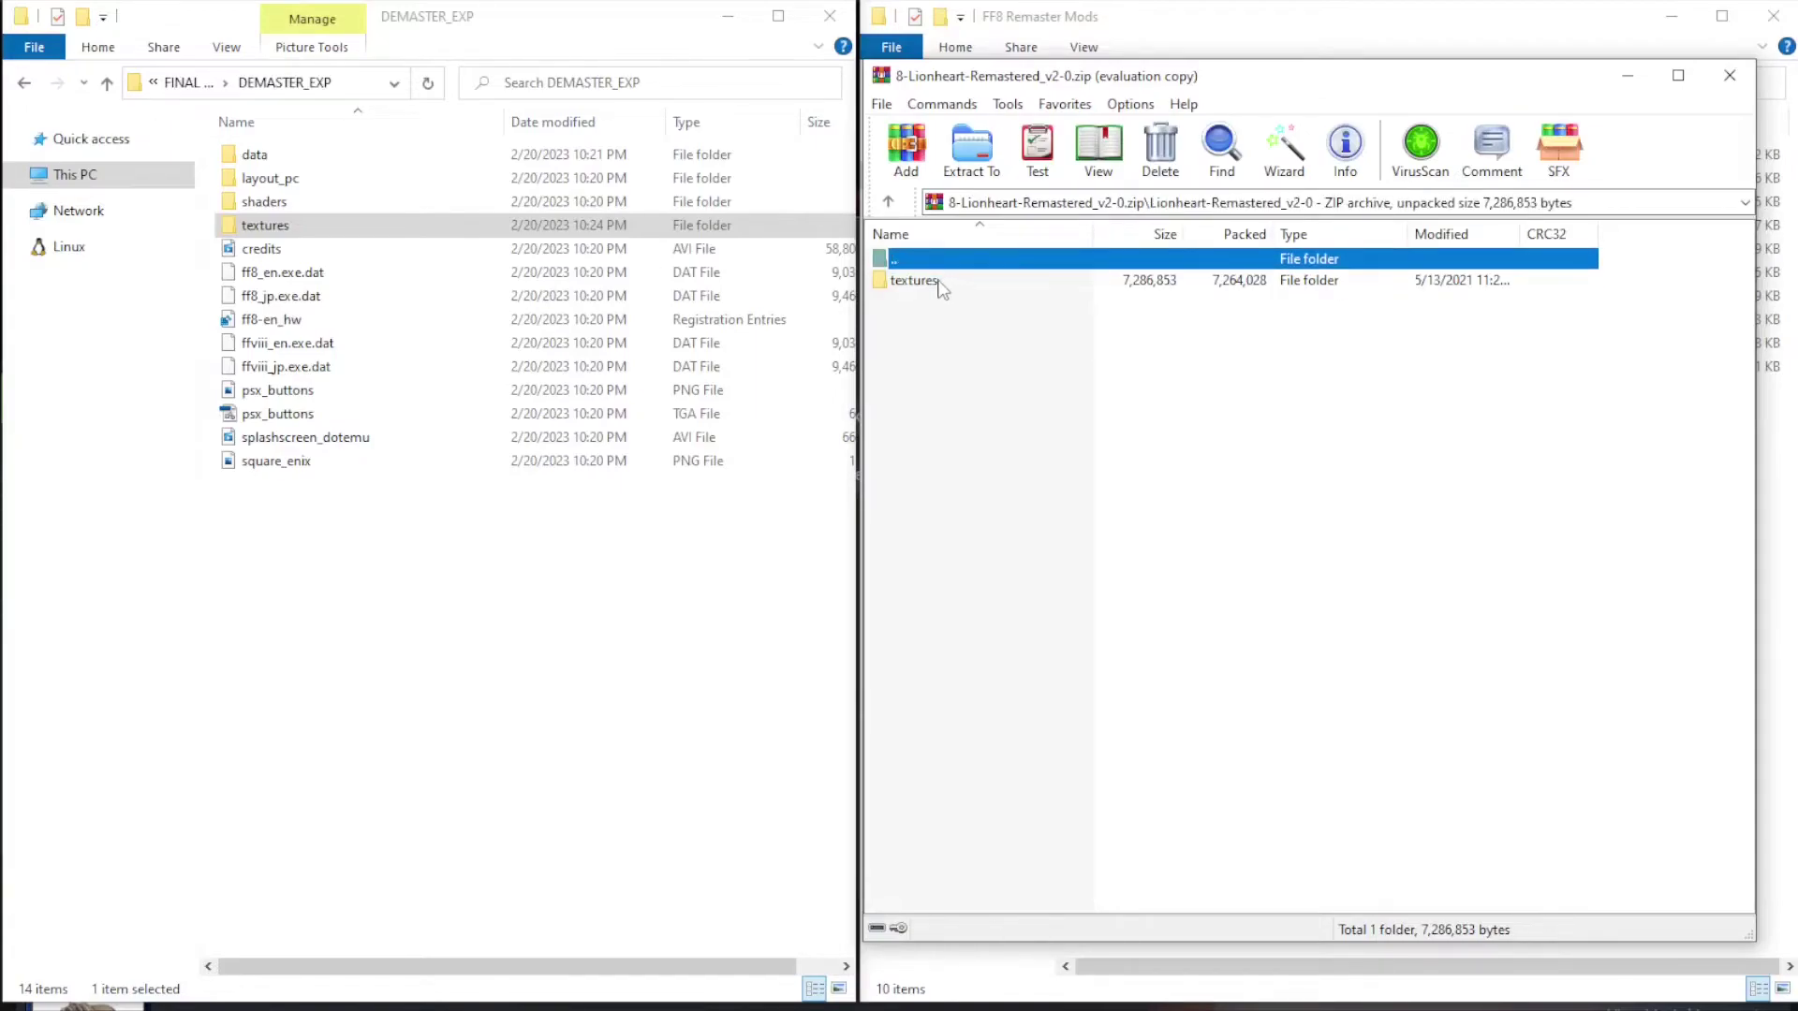
pyautogui.click(940, 283)
pyautogui.moveTo(940, 283); pyautogui.dragTo(553, 614)
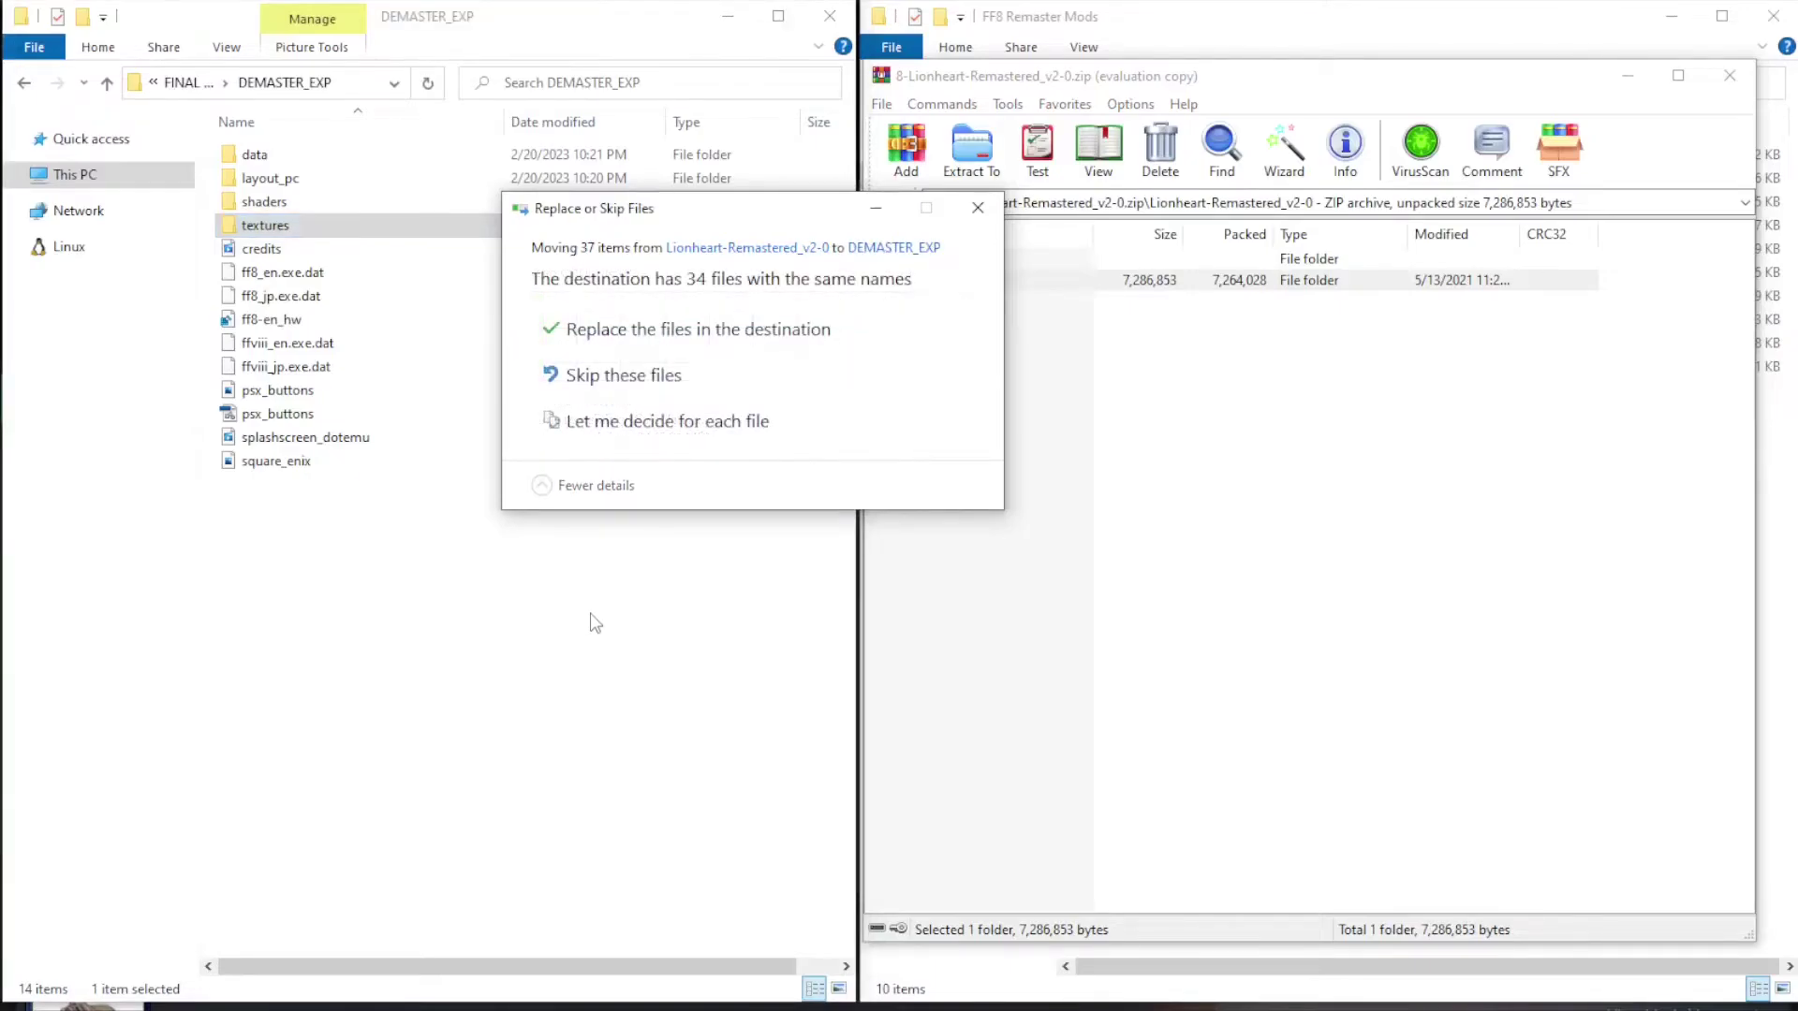
pyautogui.click(717, 339)
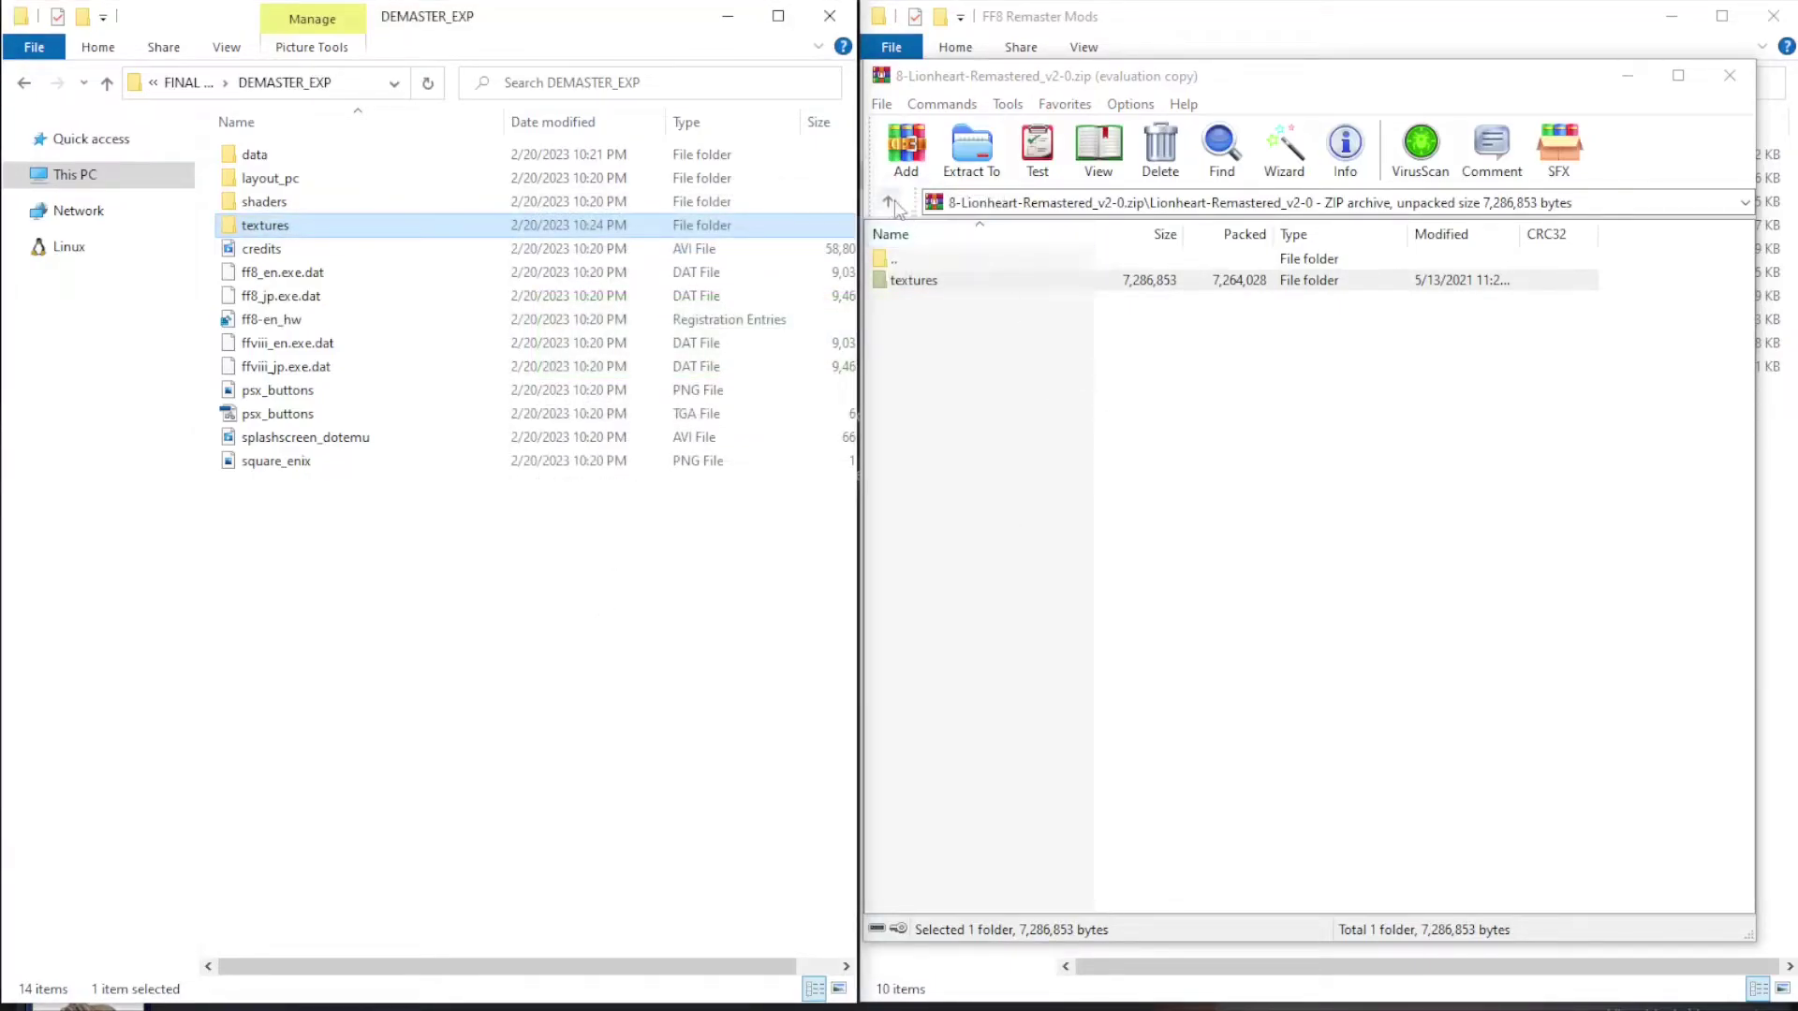
pyautogui.click(889, 203)
# - Copy the Tripod_TripleTriad-Remastered textures folder into DEMASTER_EXP, replacing the files, then launch Final Fantasy VIII
pyautogui.click(889, 203)
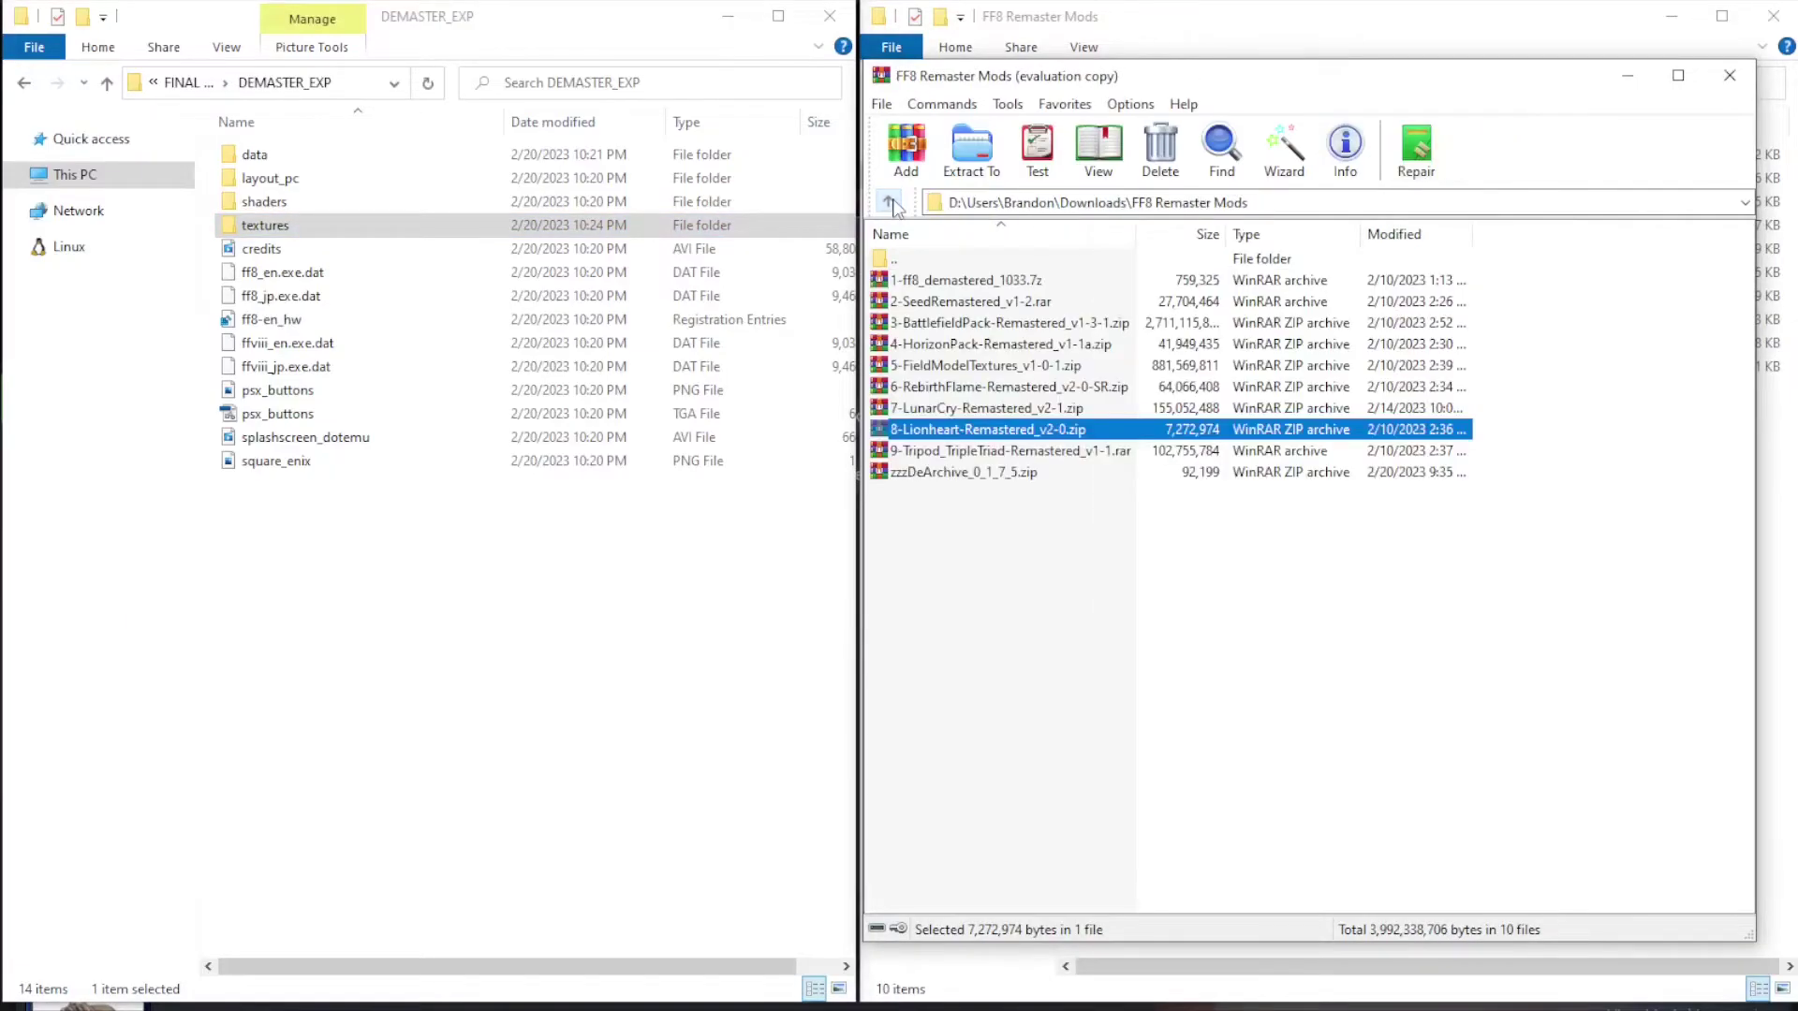
pyautogui.doubleClick(964, 457)
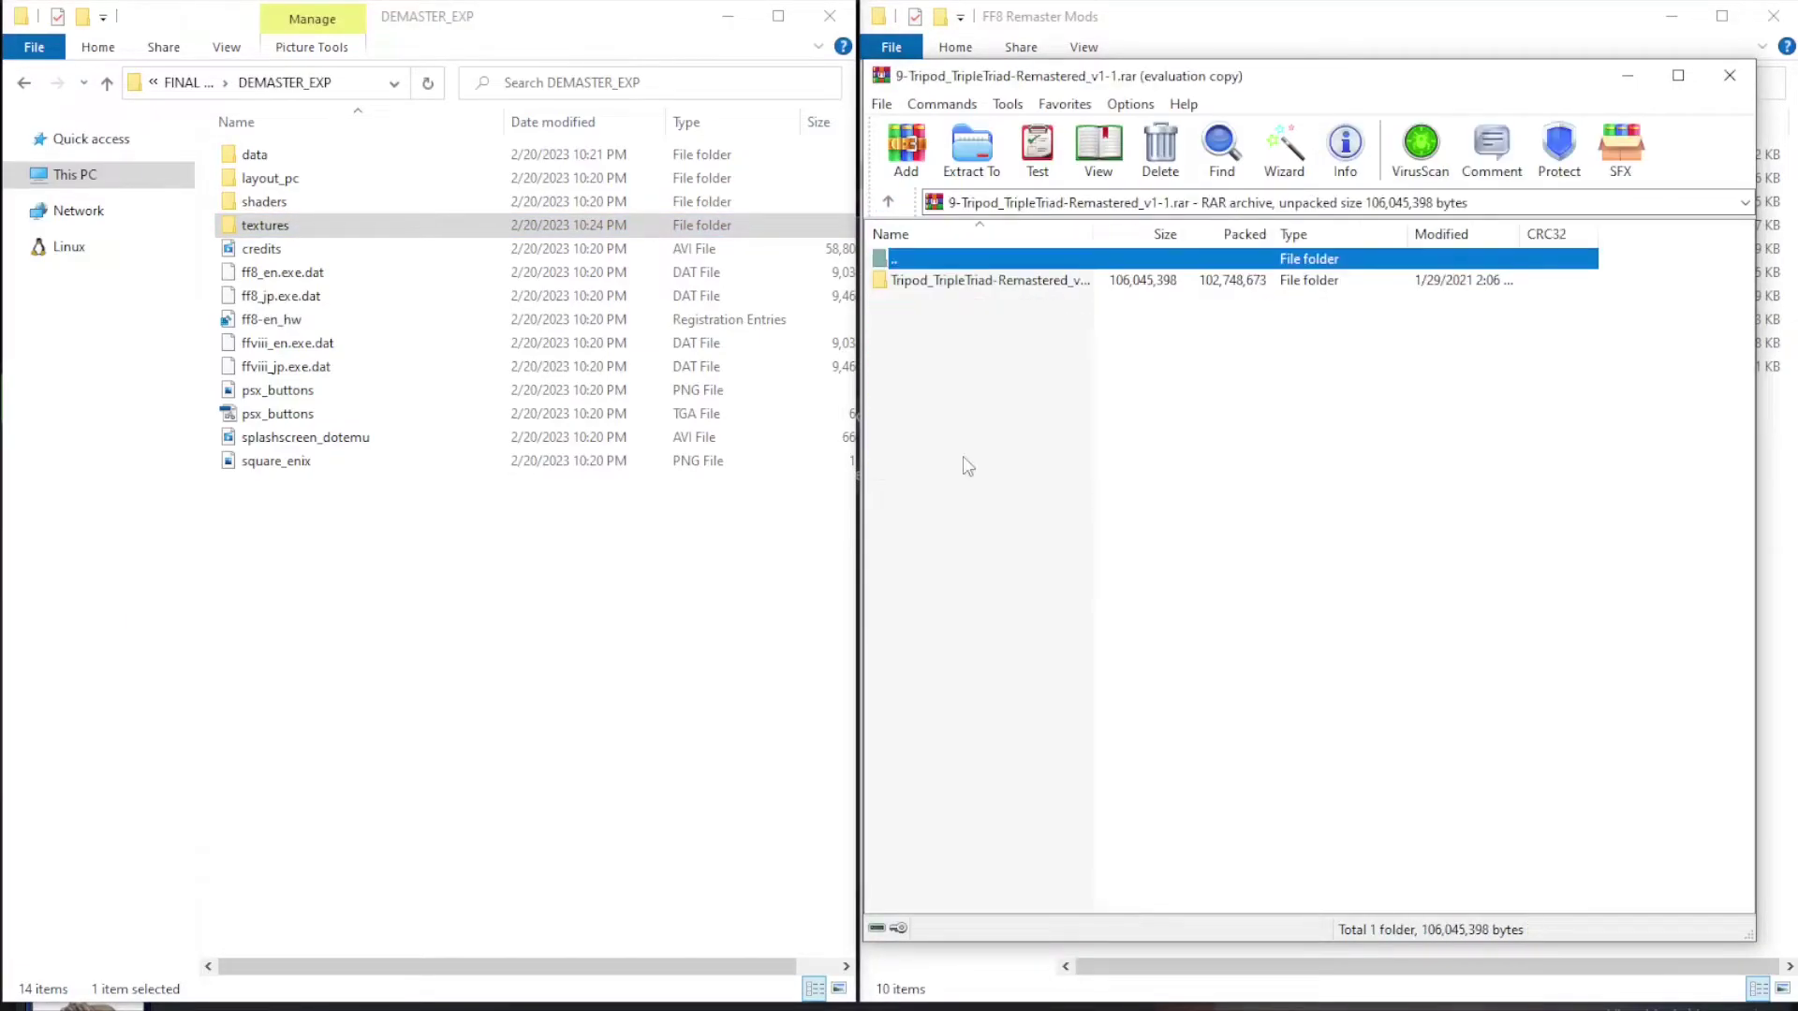
pyautogui.doubleClick(967, 281)
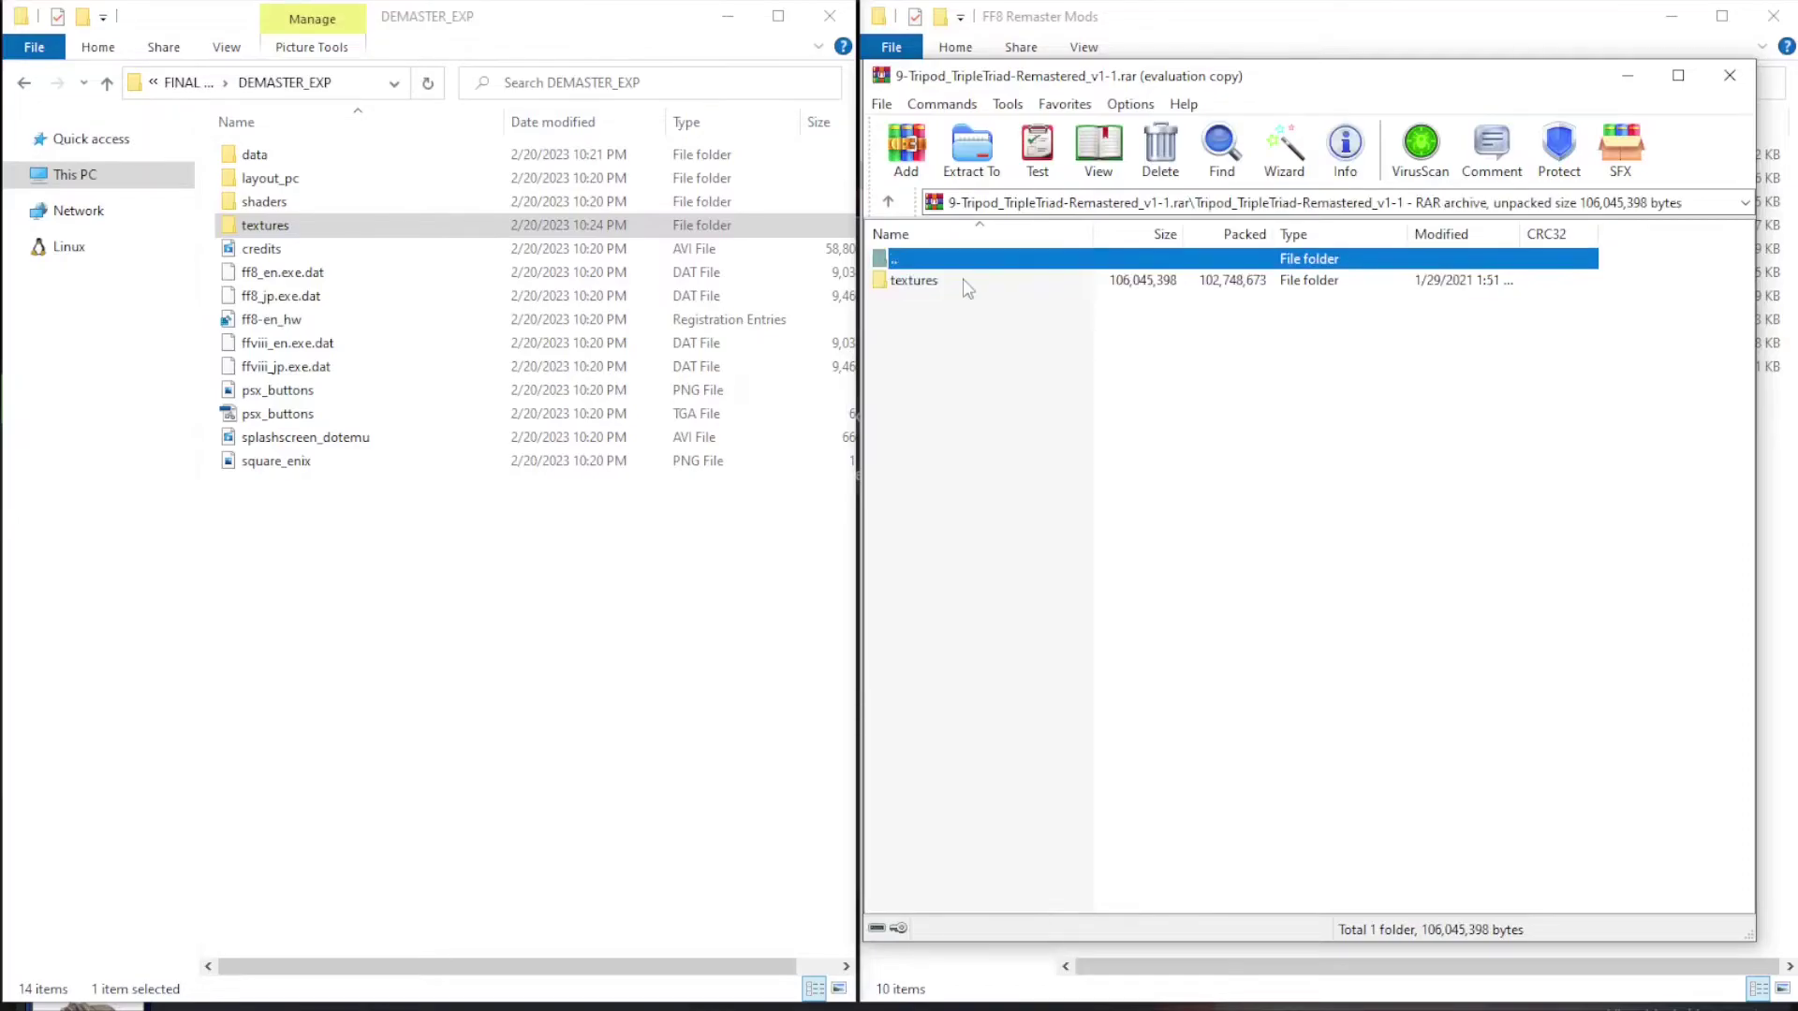
pyautogui.click(908, 283)
pyautogui.moveTo(906, 290); pyautogui.dragTo(412, 599)
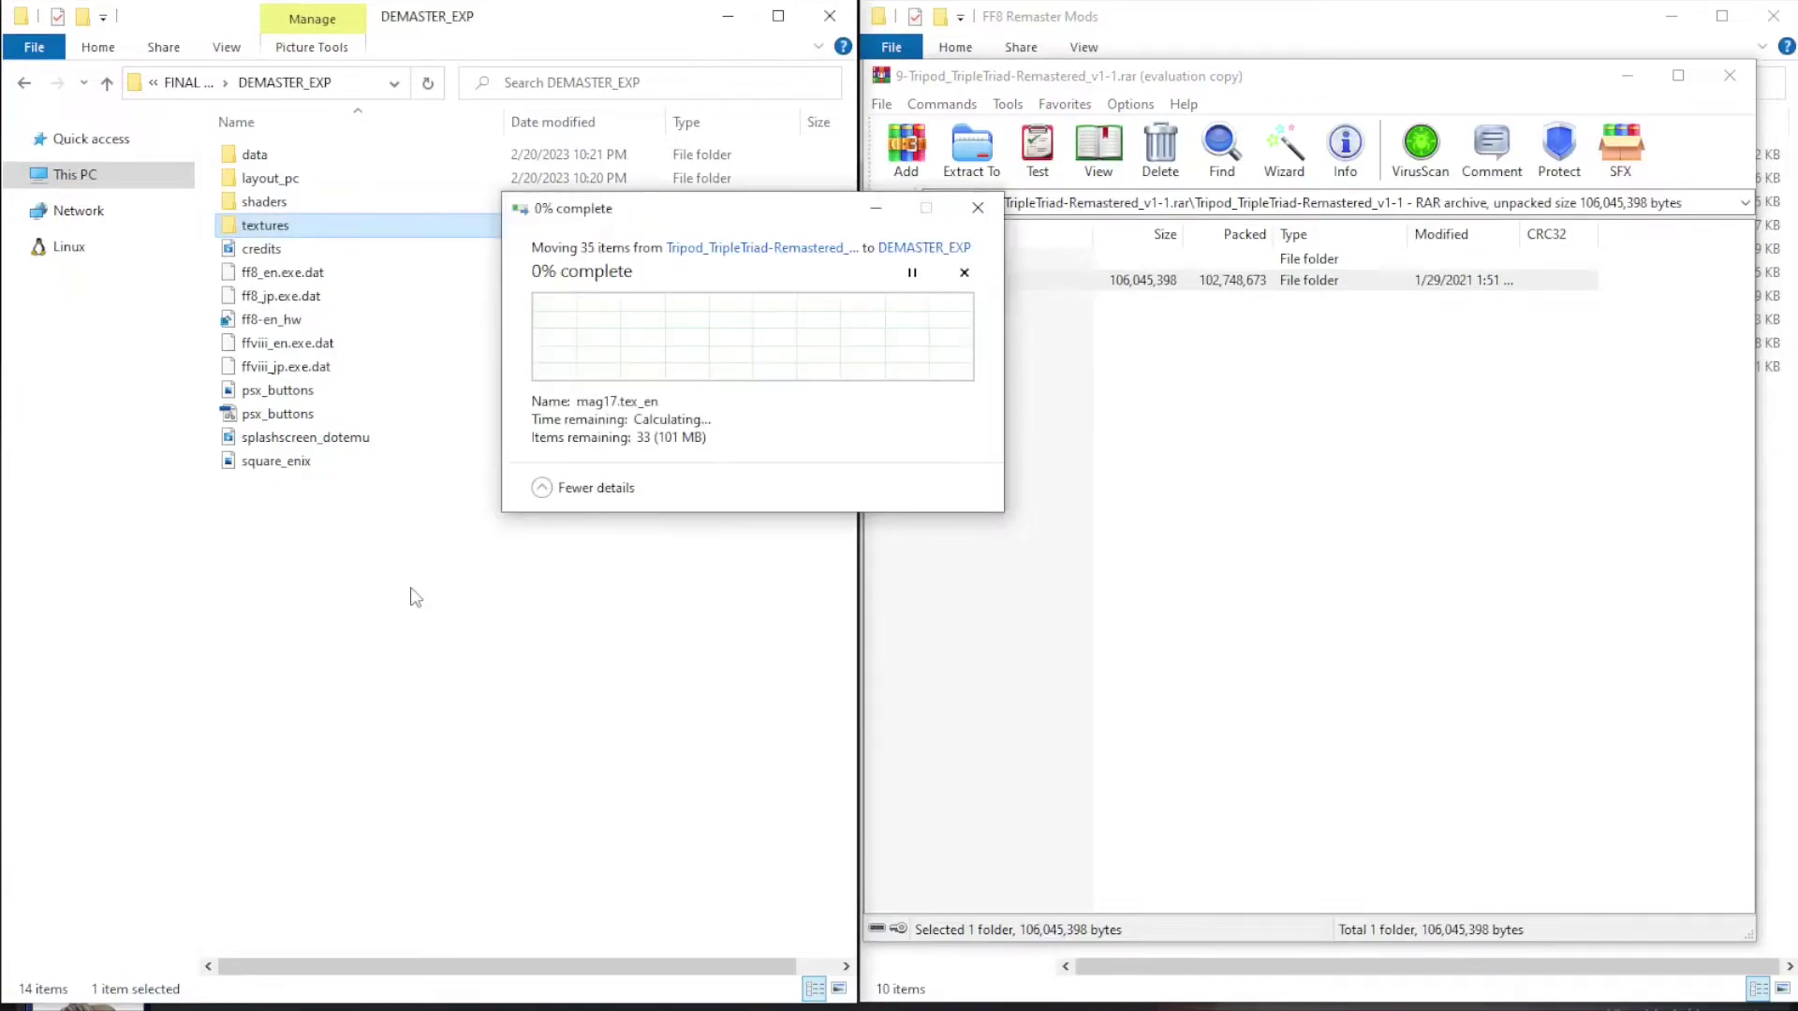
pyautogui.click(702, 336)
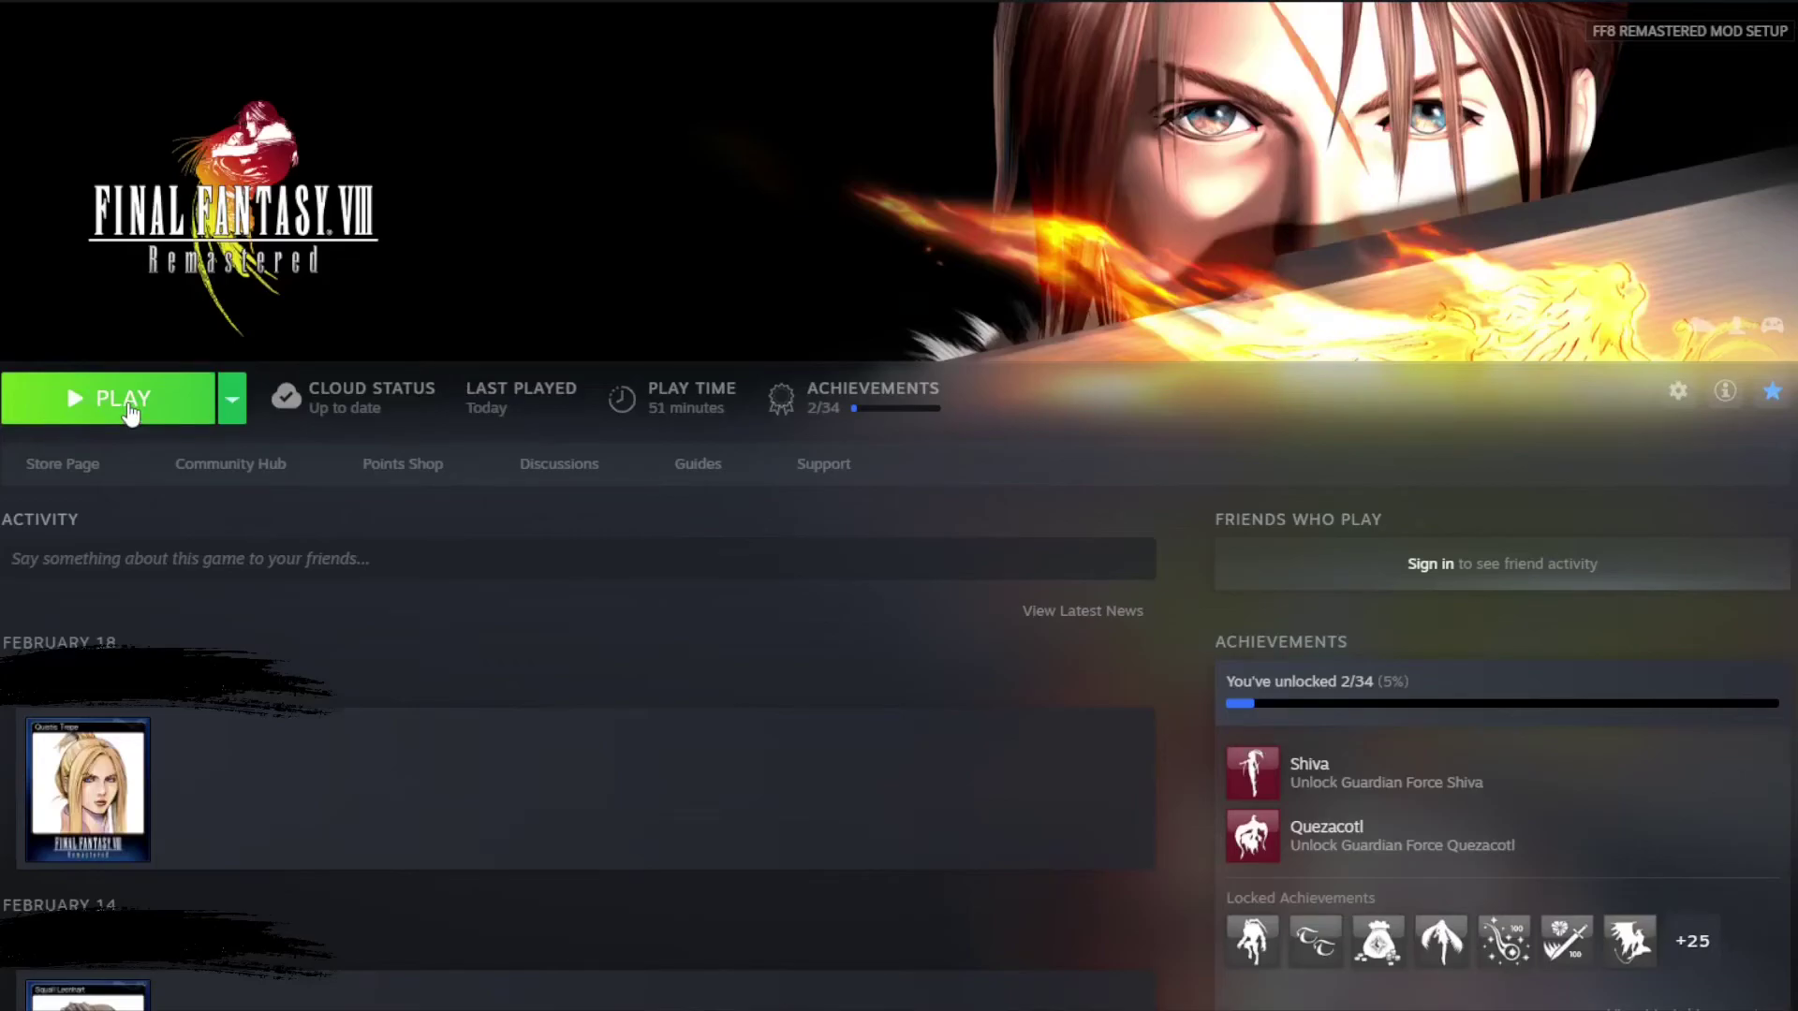
pyautogui.click(131, 412)
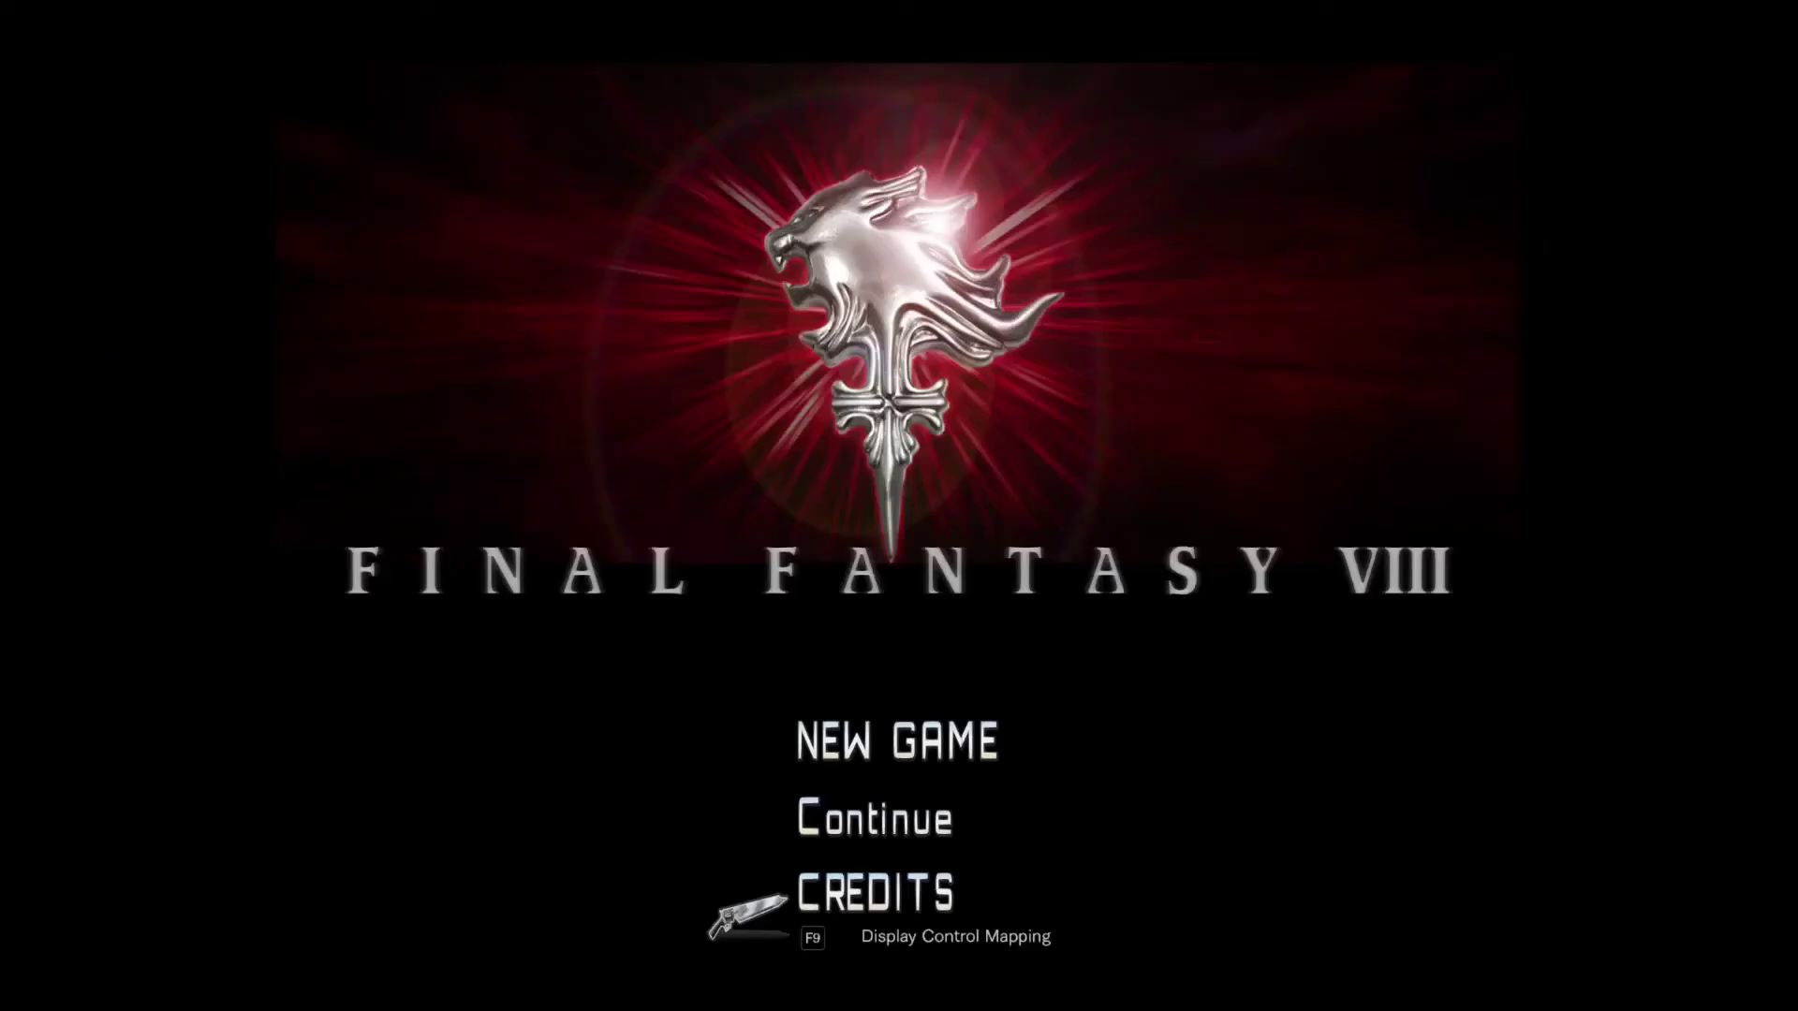
# - Choose Continue on the title menu, open game folder Slot 1 and highlight the second save block
pyautogui.press('Up')
pyautogui.press('Up')
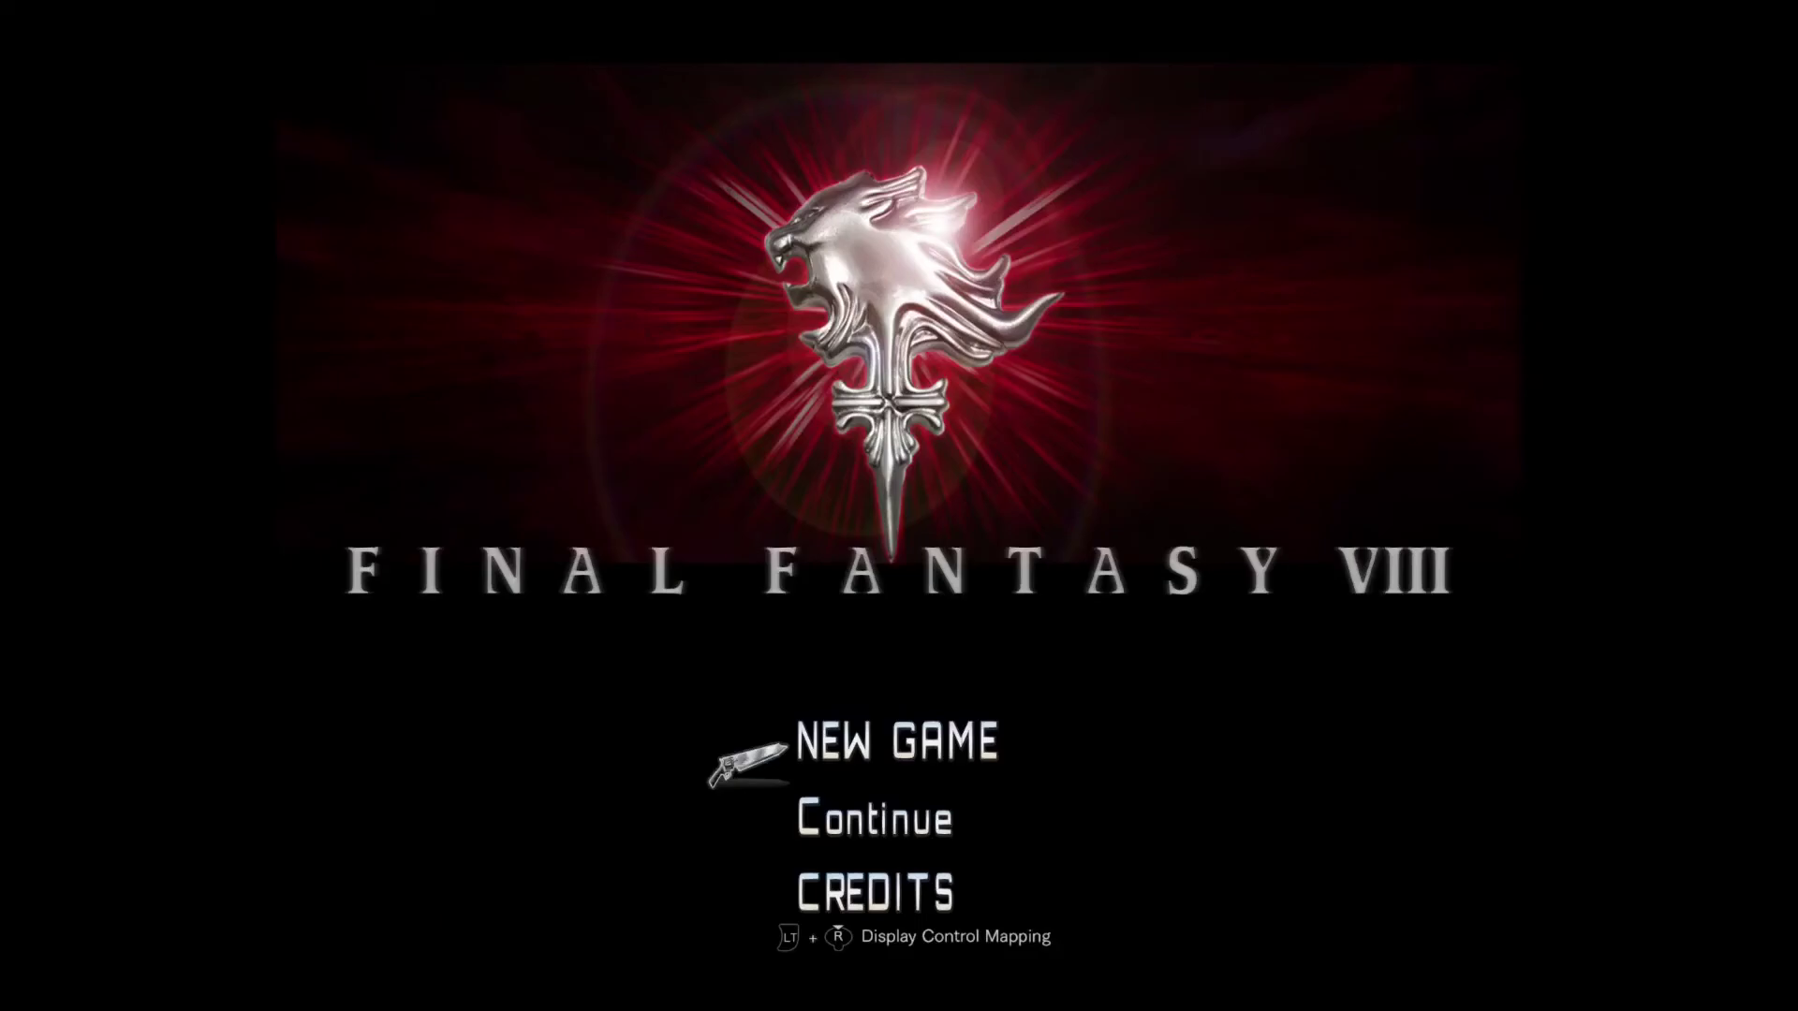
pyautogui.press('Down')
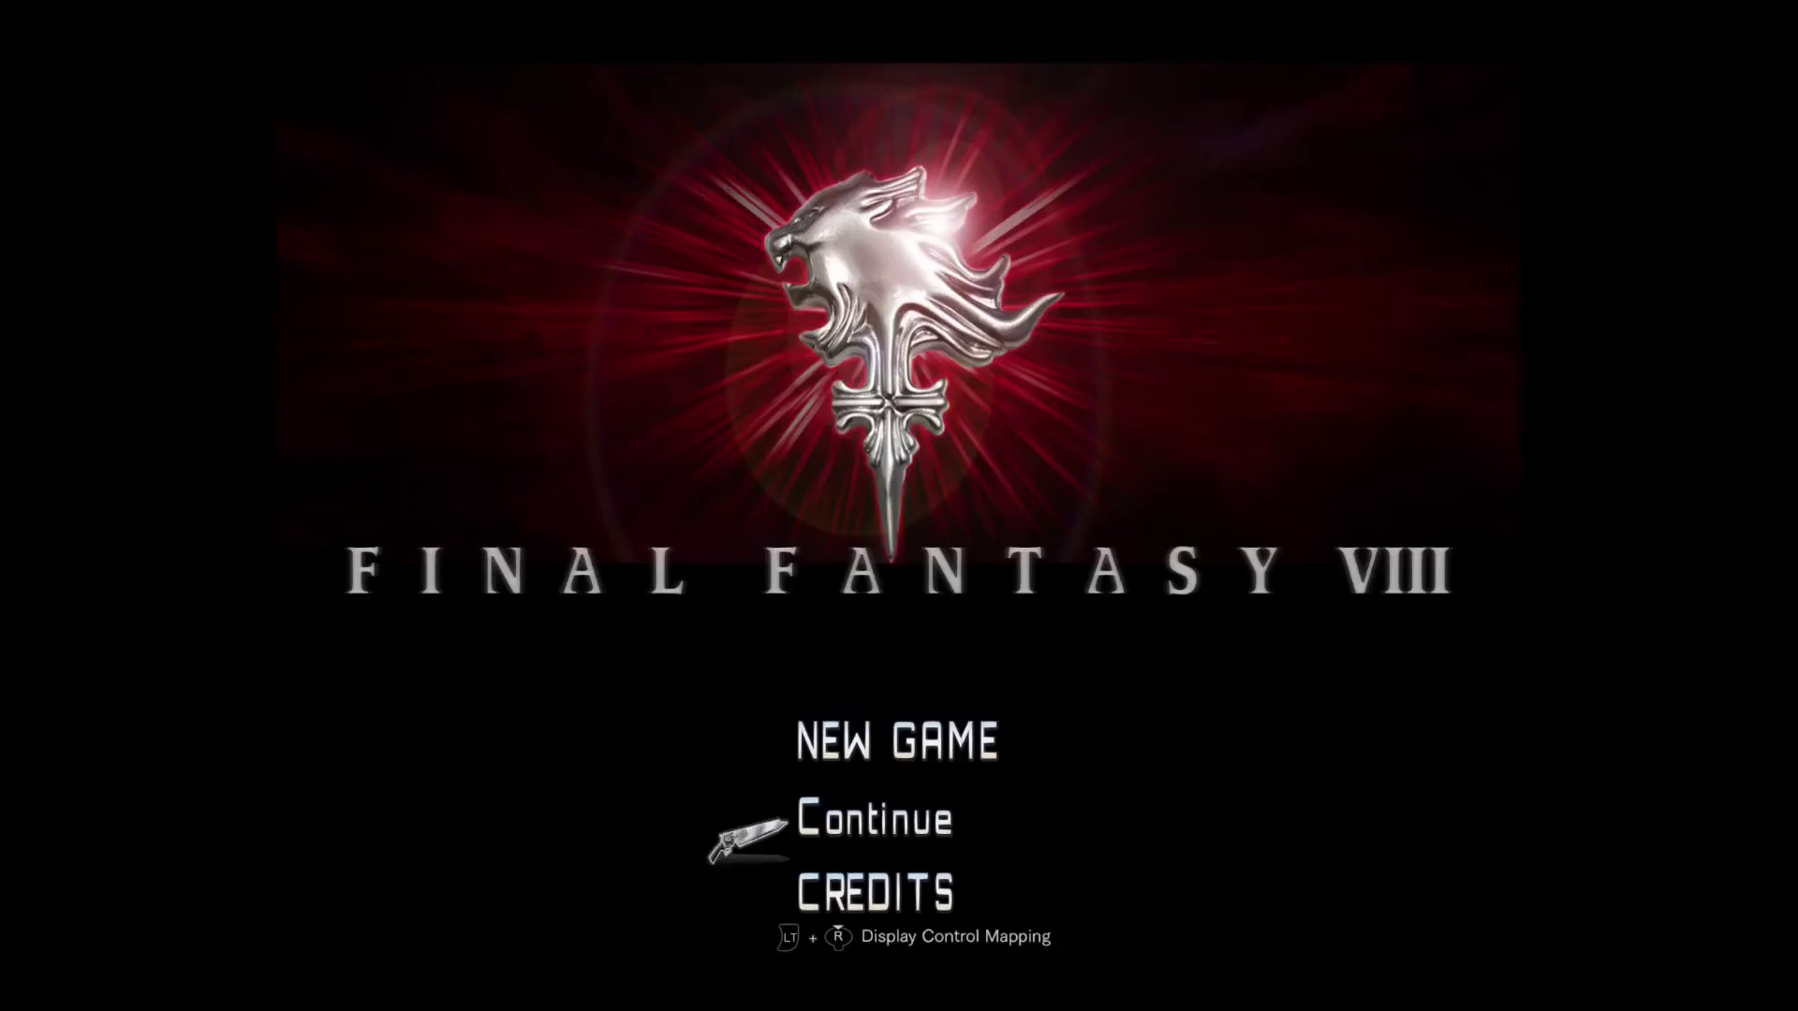
pyautogui.press('Return')
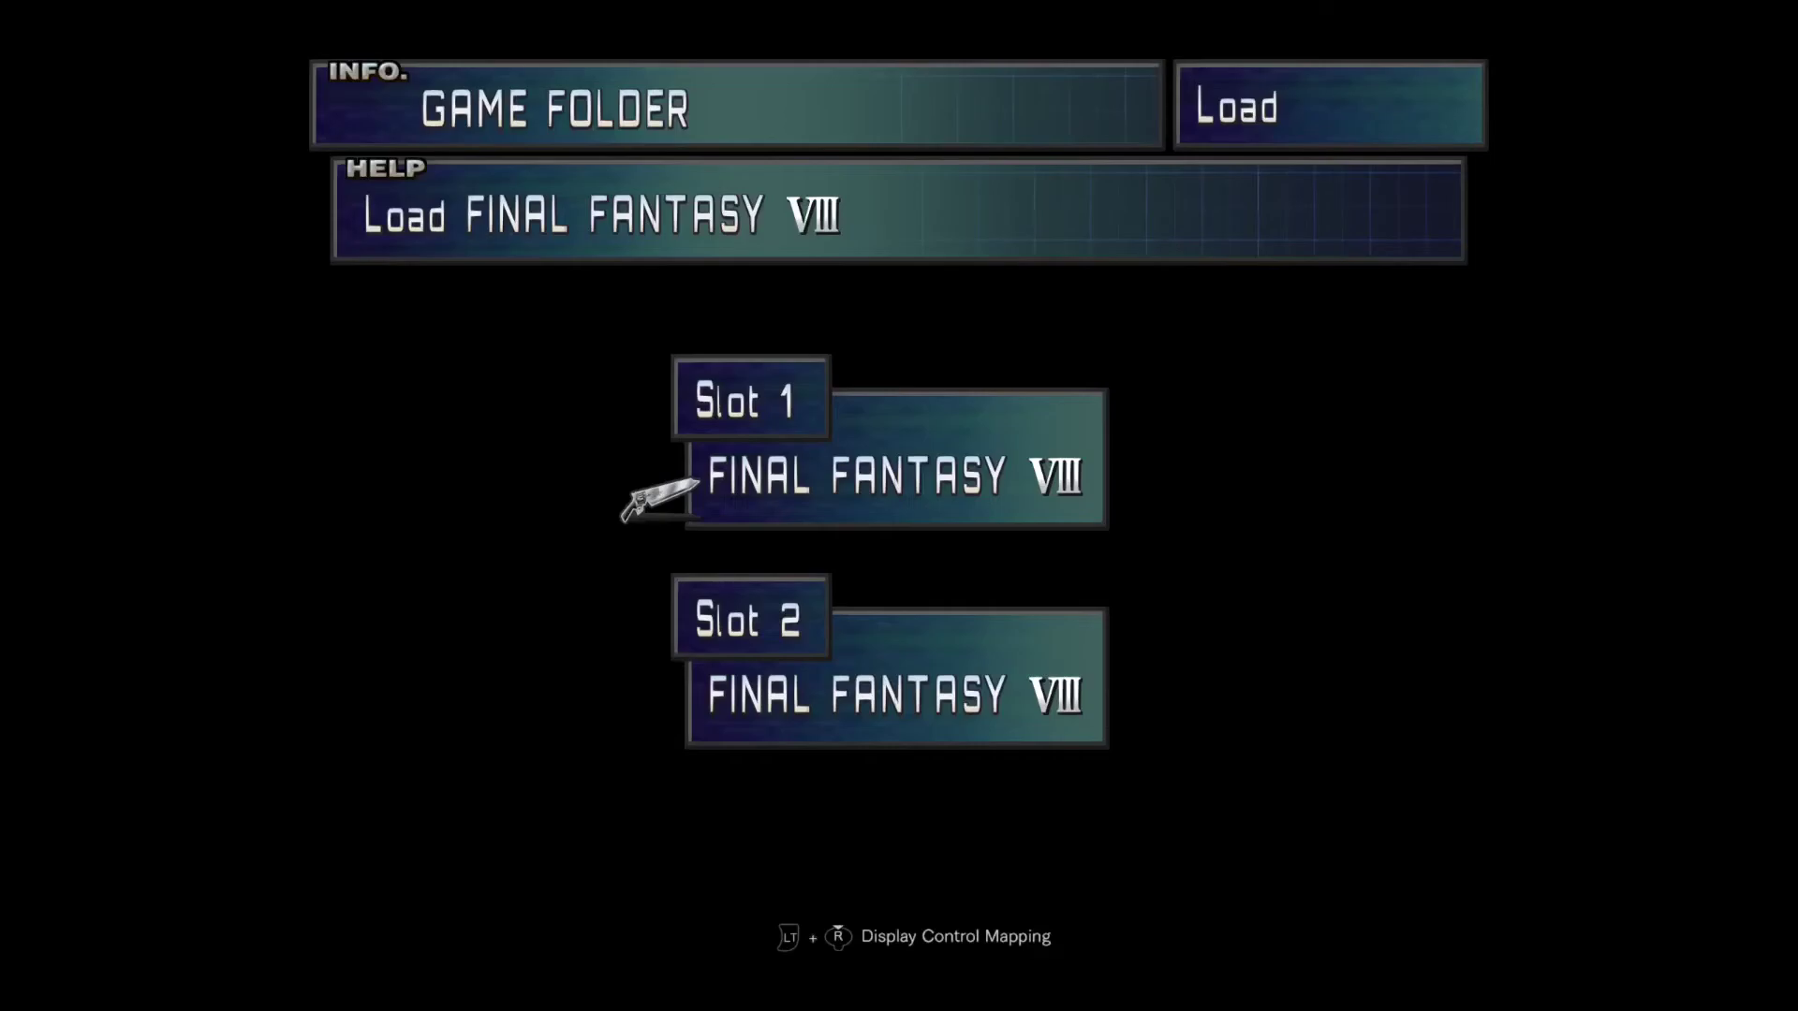
pyautogui.press('Return')
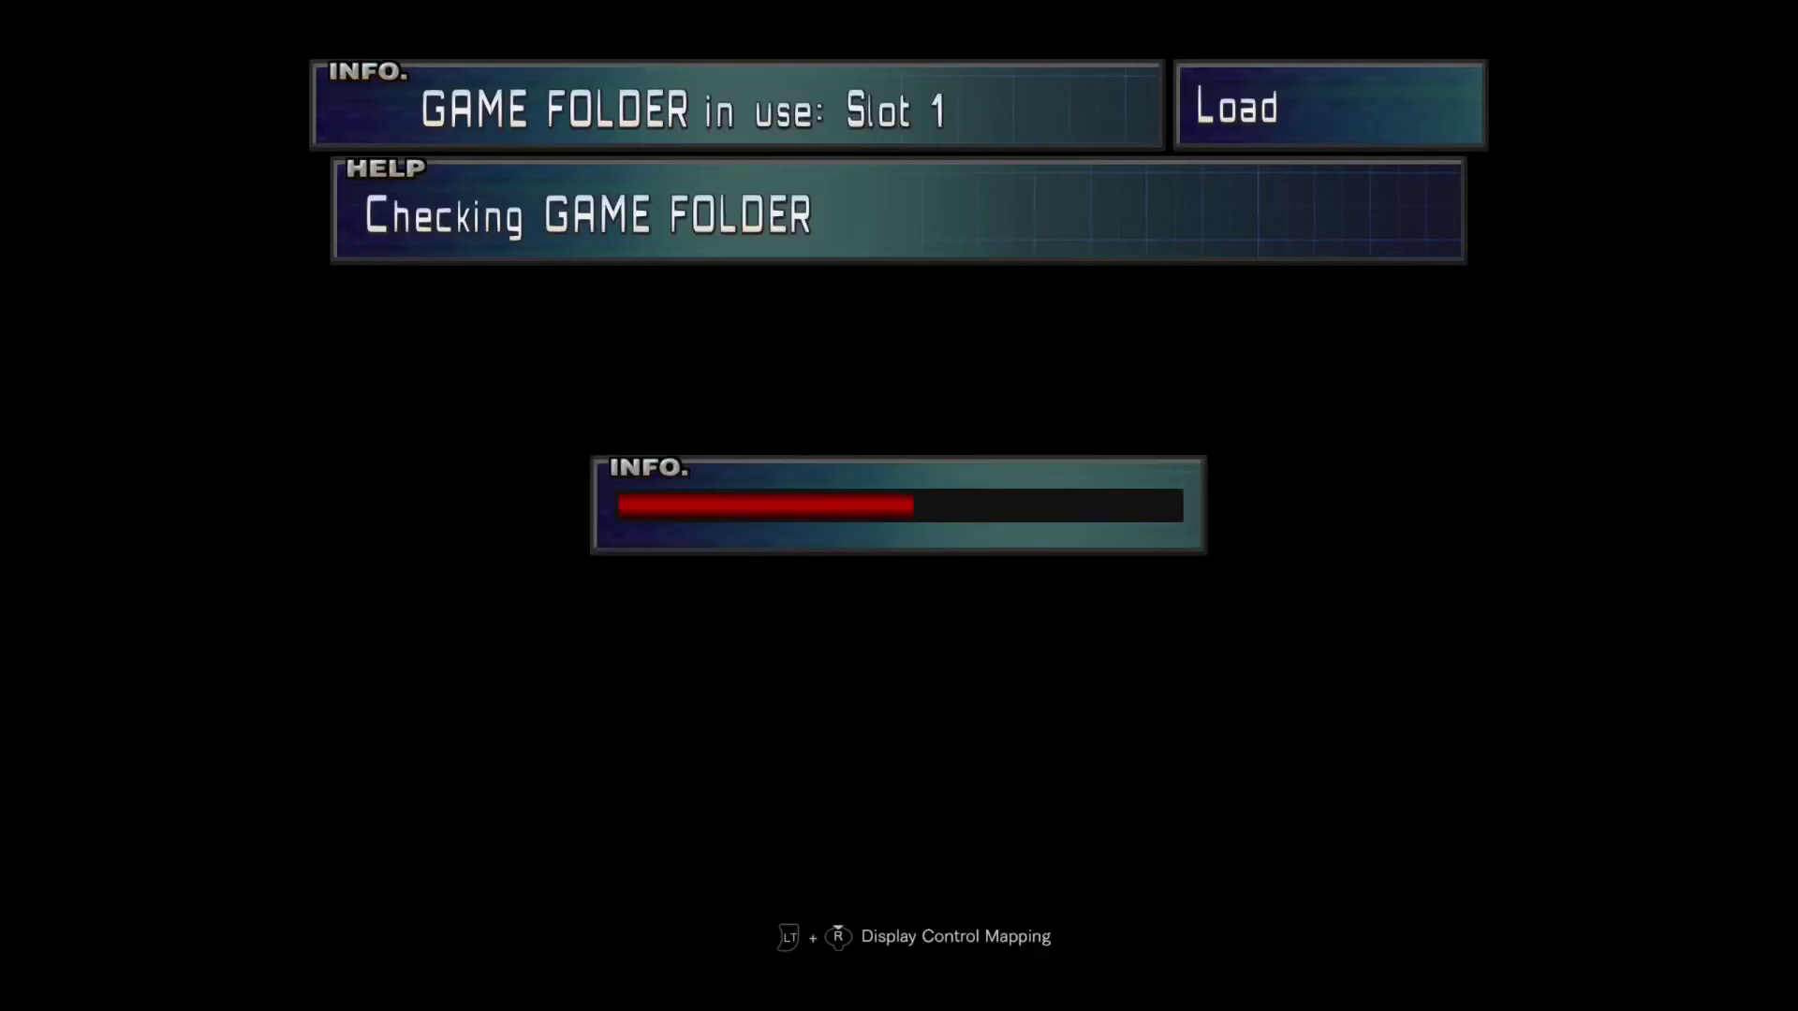
pyautogui.press('Down')
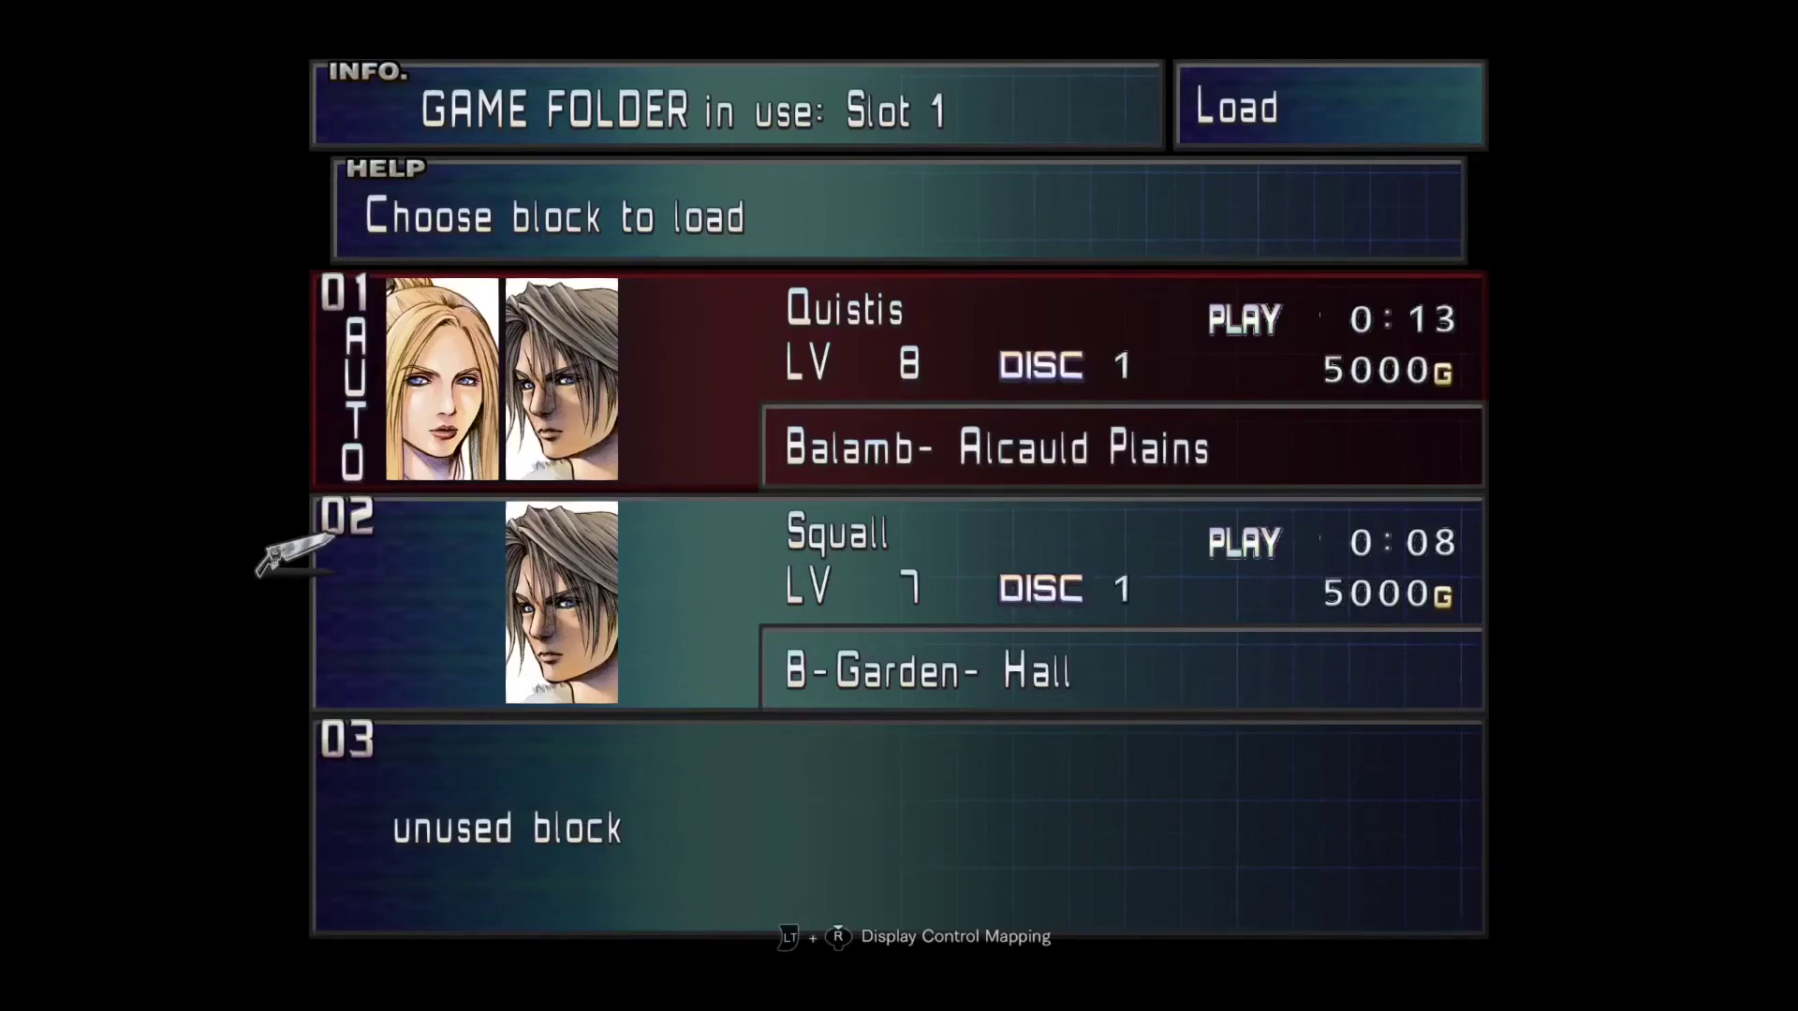
# - Load the Balamb–Alcauld Plains save and bring up the party menu on the field
pyautogui.press('Return')
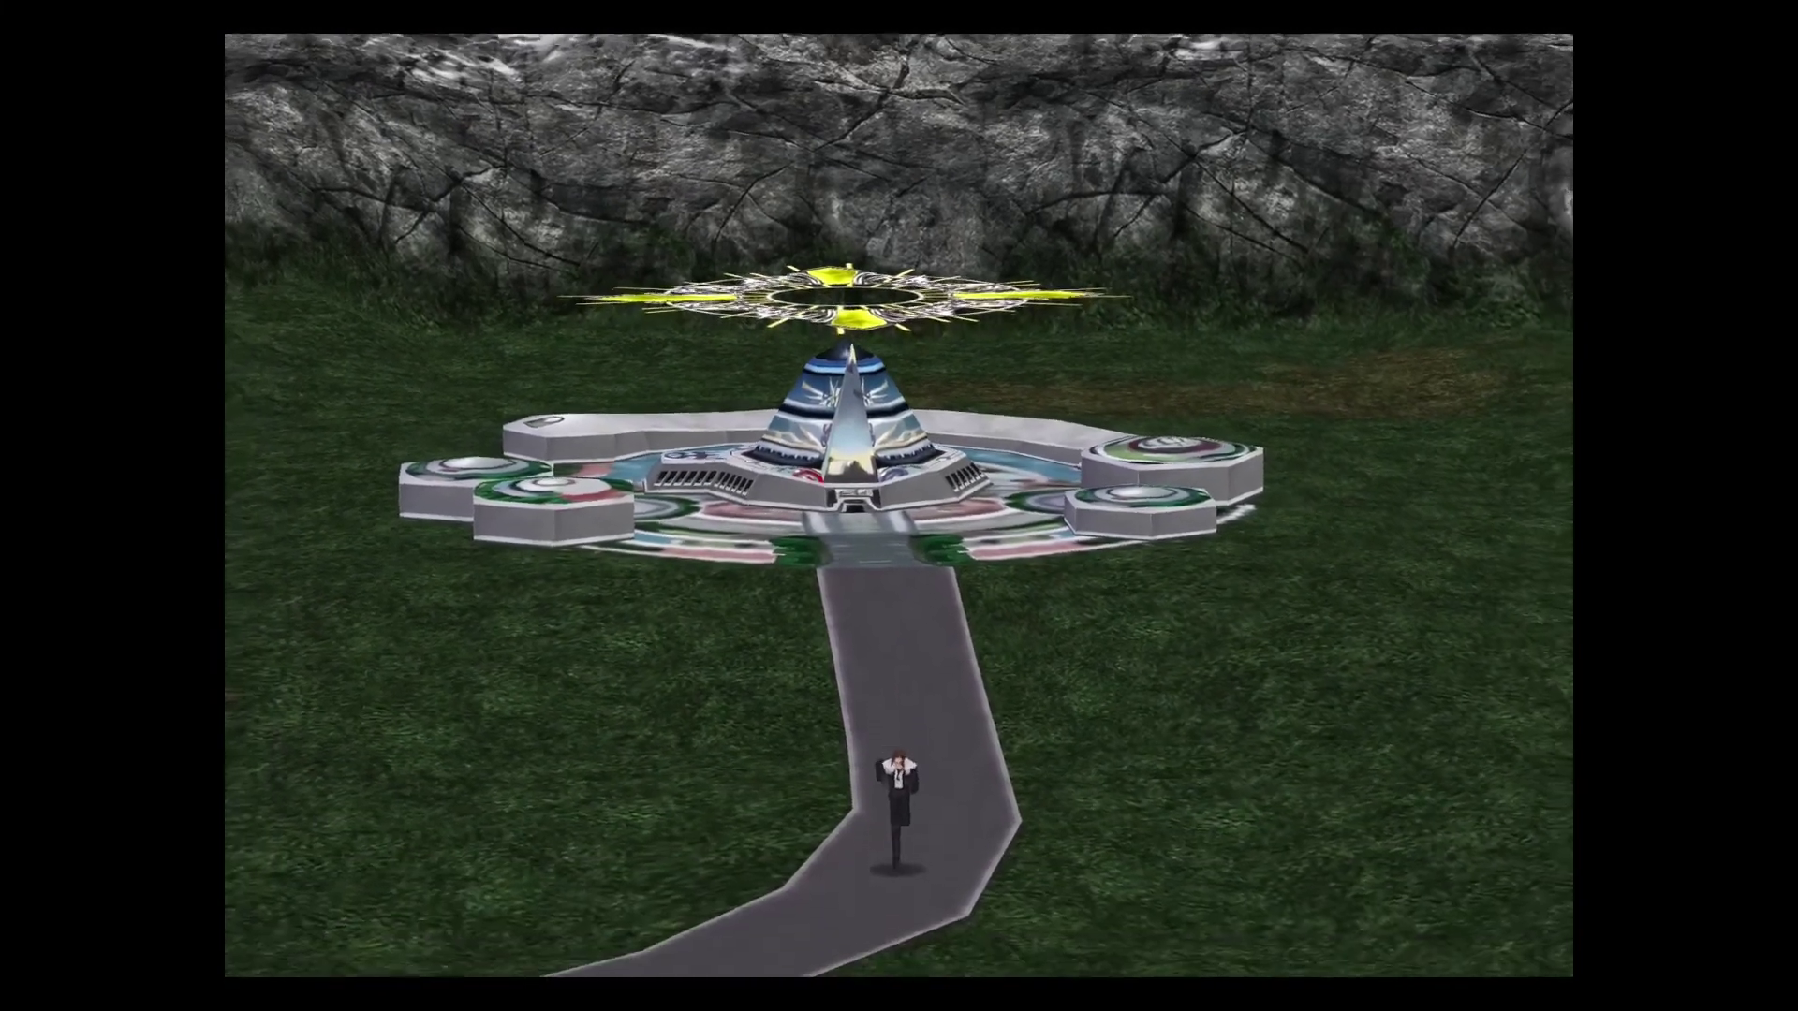
pyautogui.press('v')
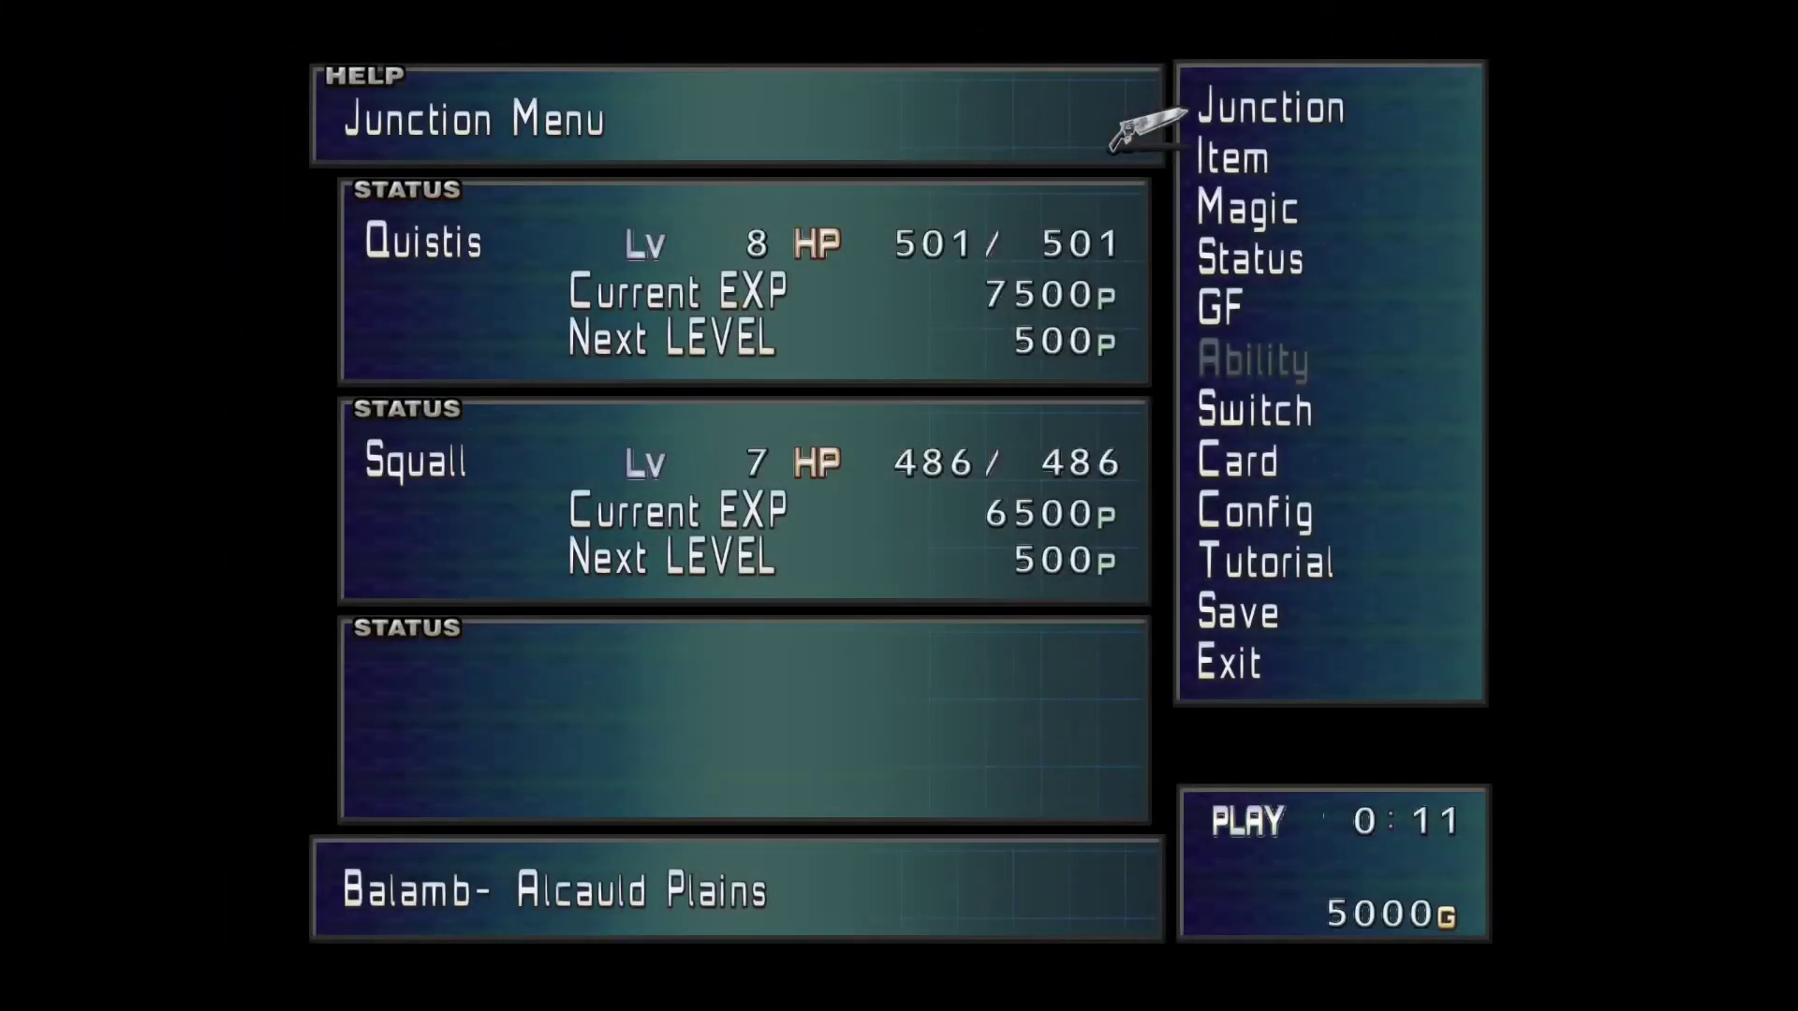
# - Open the GF section of the party menu and view Quezacotl, then Shiva
pyautogui.press('Down')
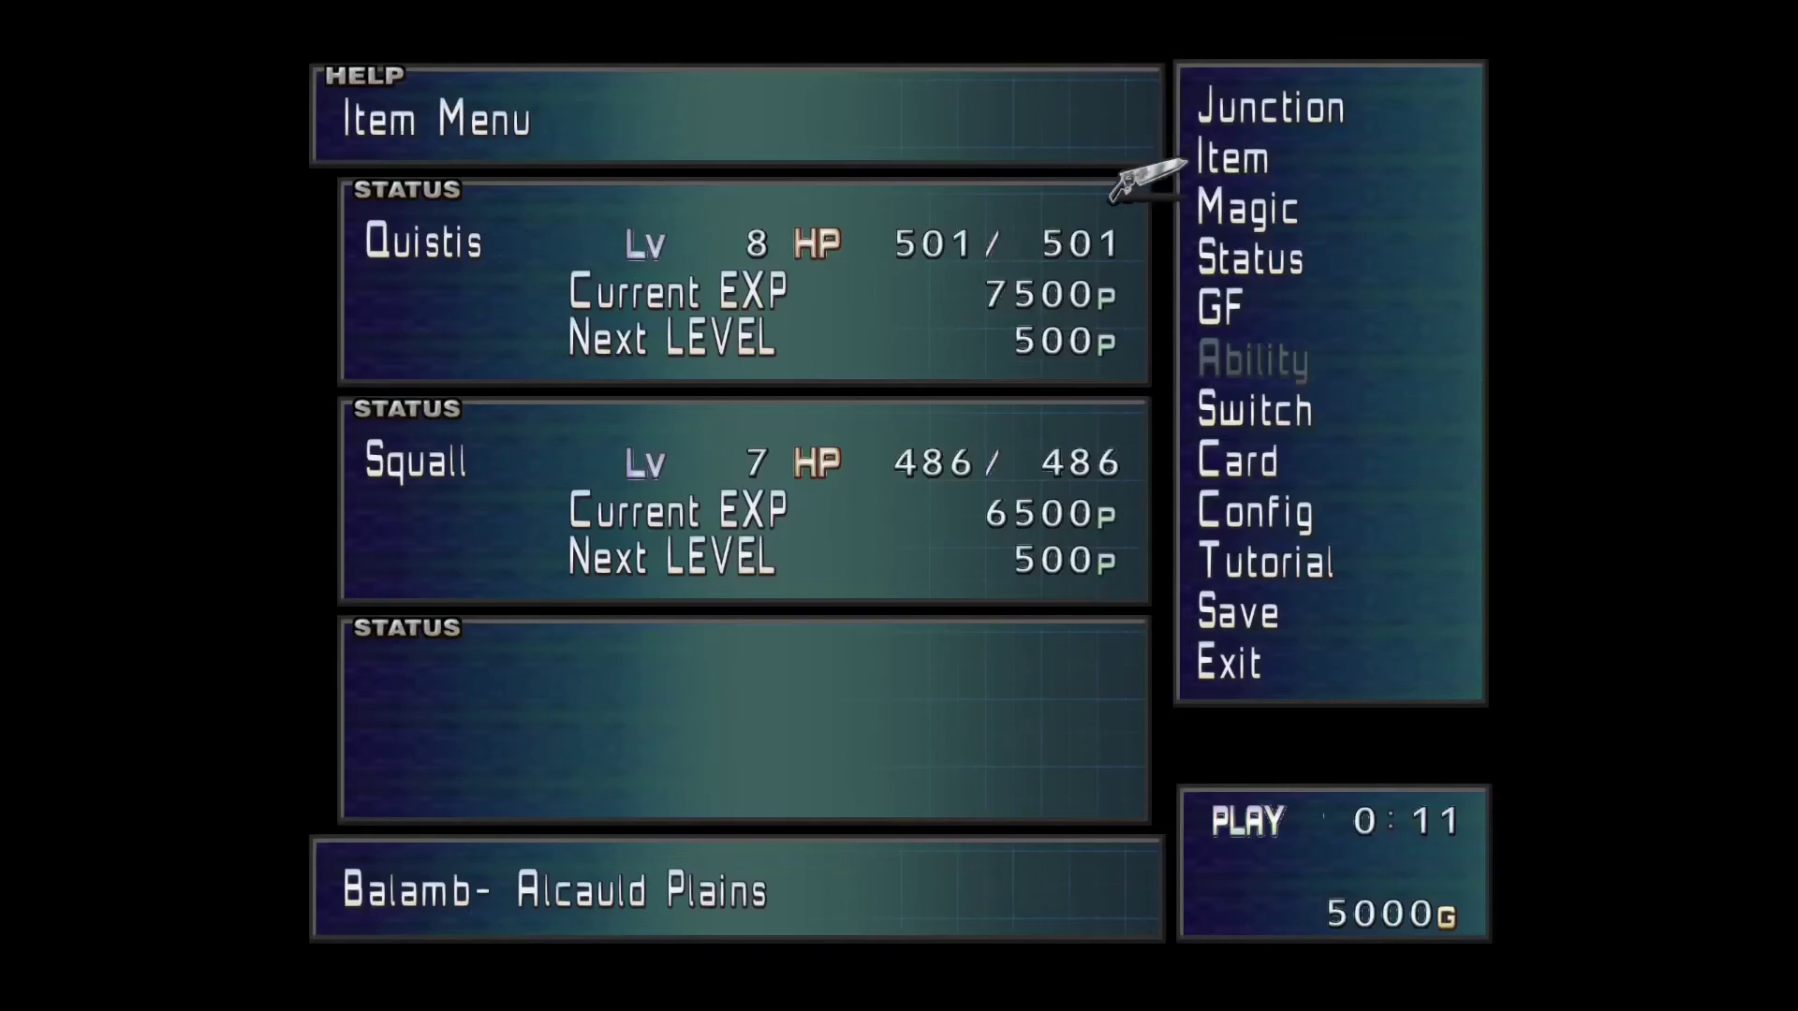
pyautogui.press('Down')
pyautogui.press('Down')
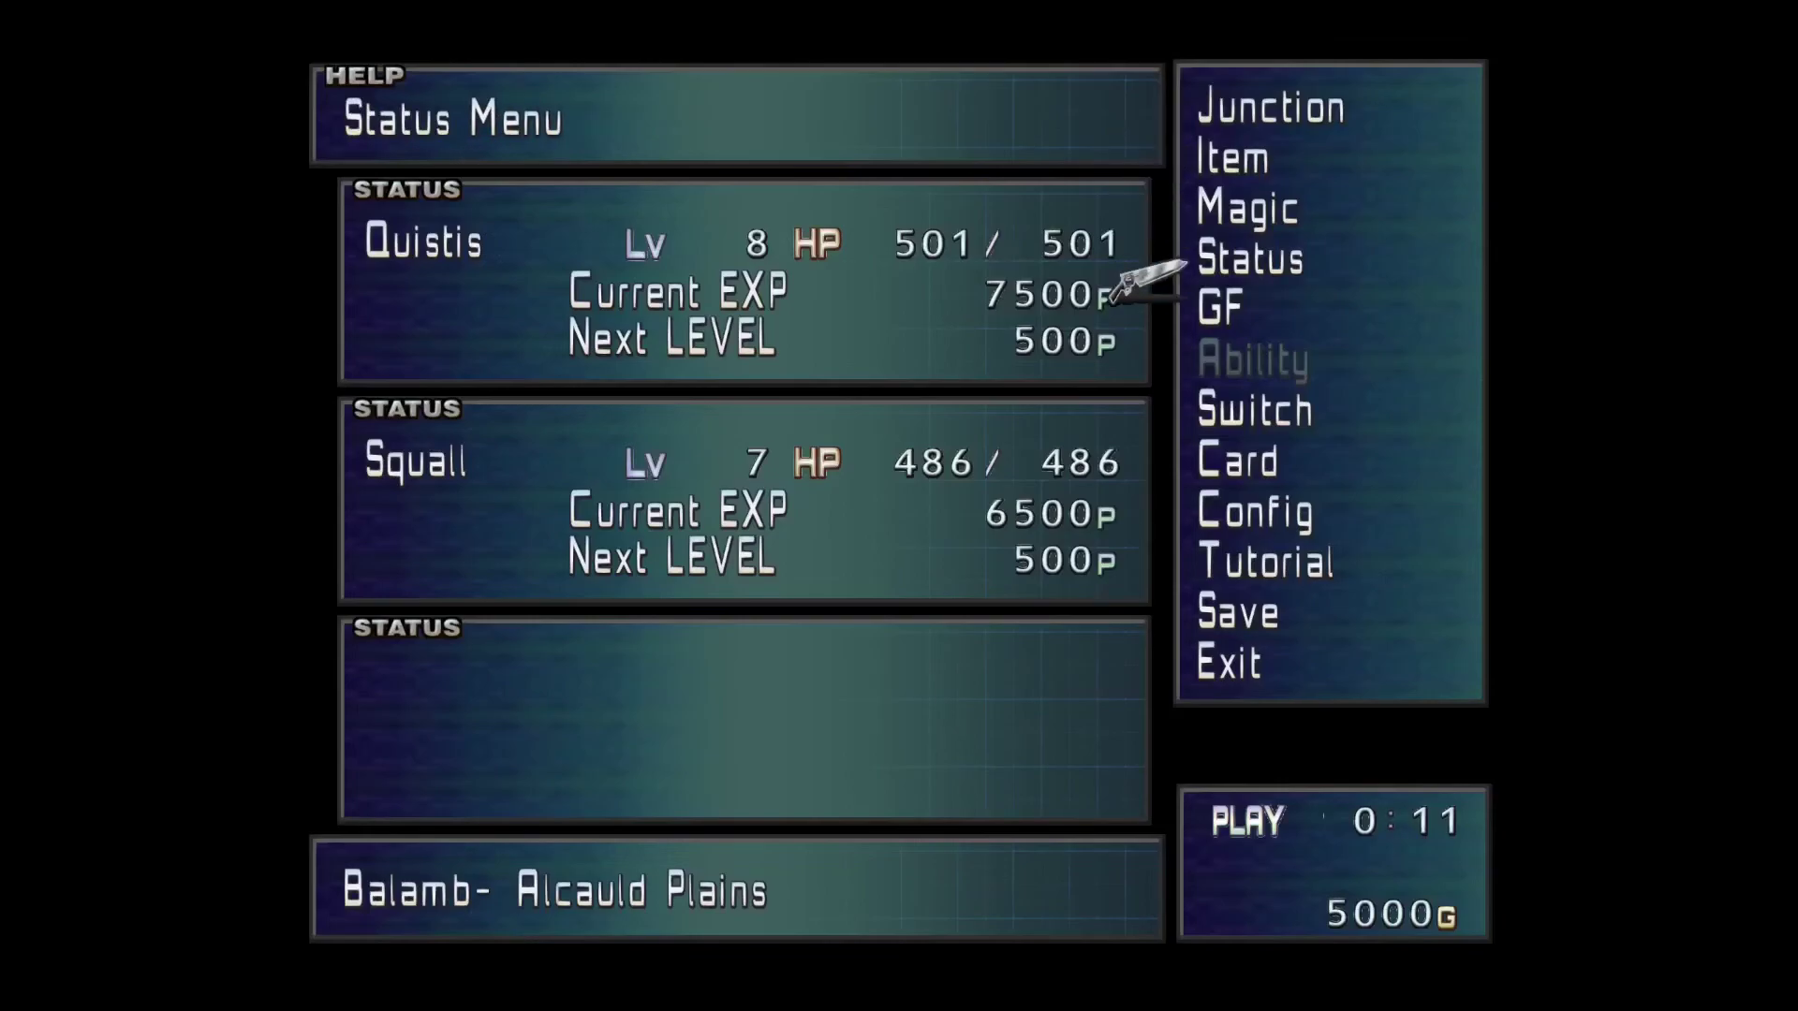
pyautogui.press('Down')
pyautogui.press('Return')
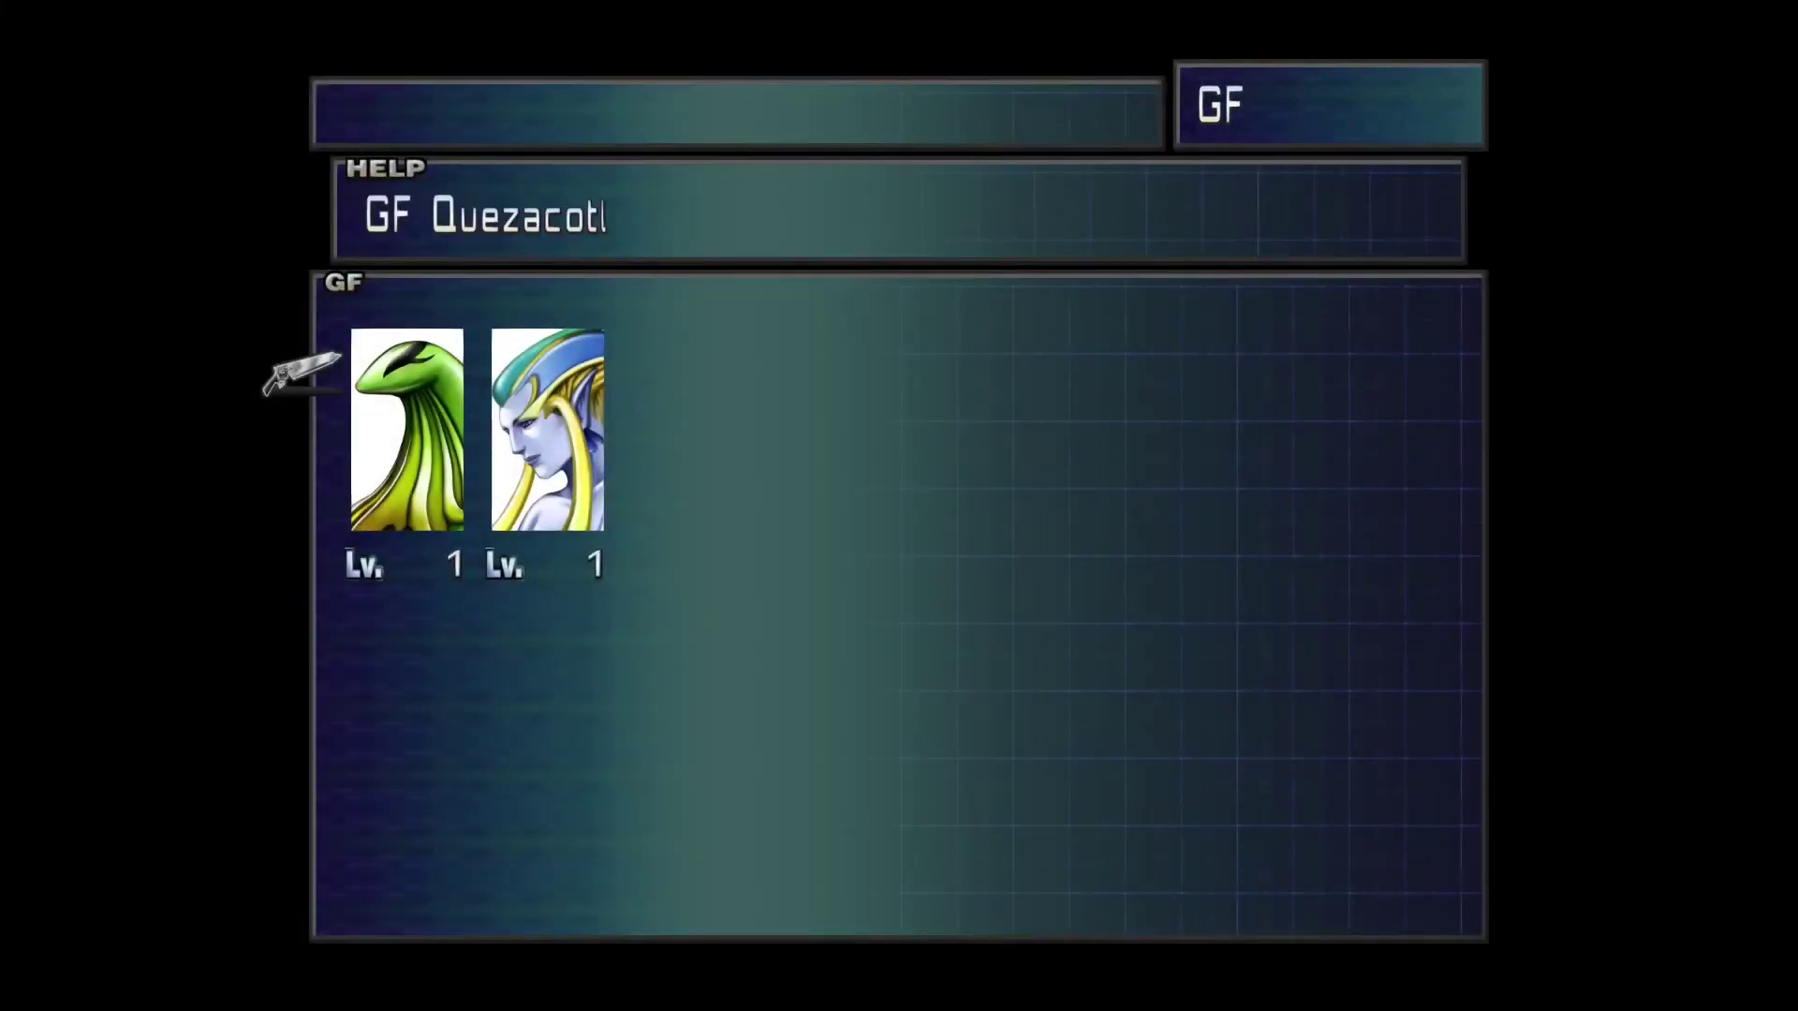
pyautogui.press('Right')
# - Return to the field and walk Squall right toward the forested hill
pyautogui.press('Escape')
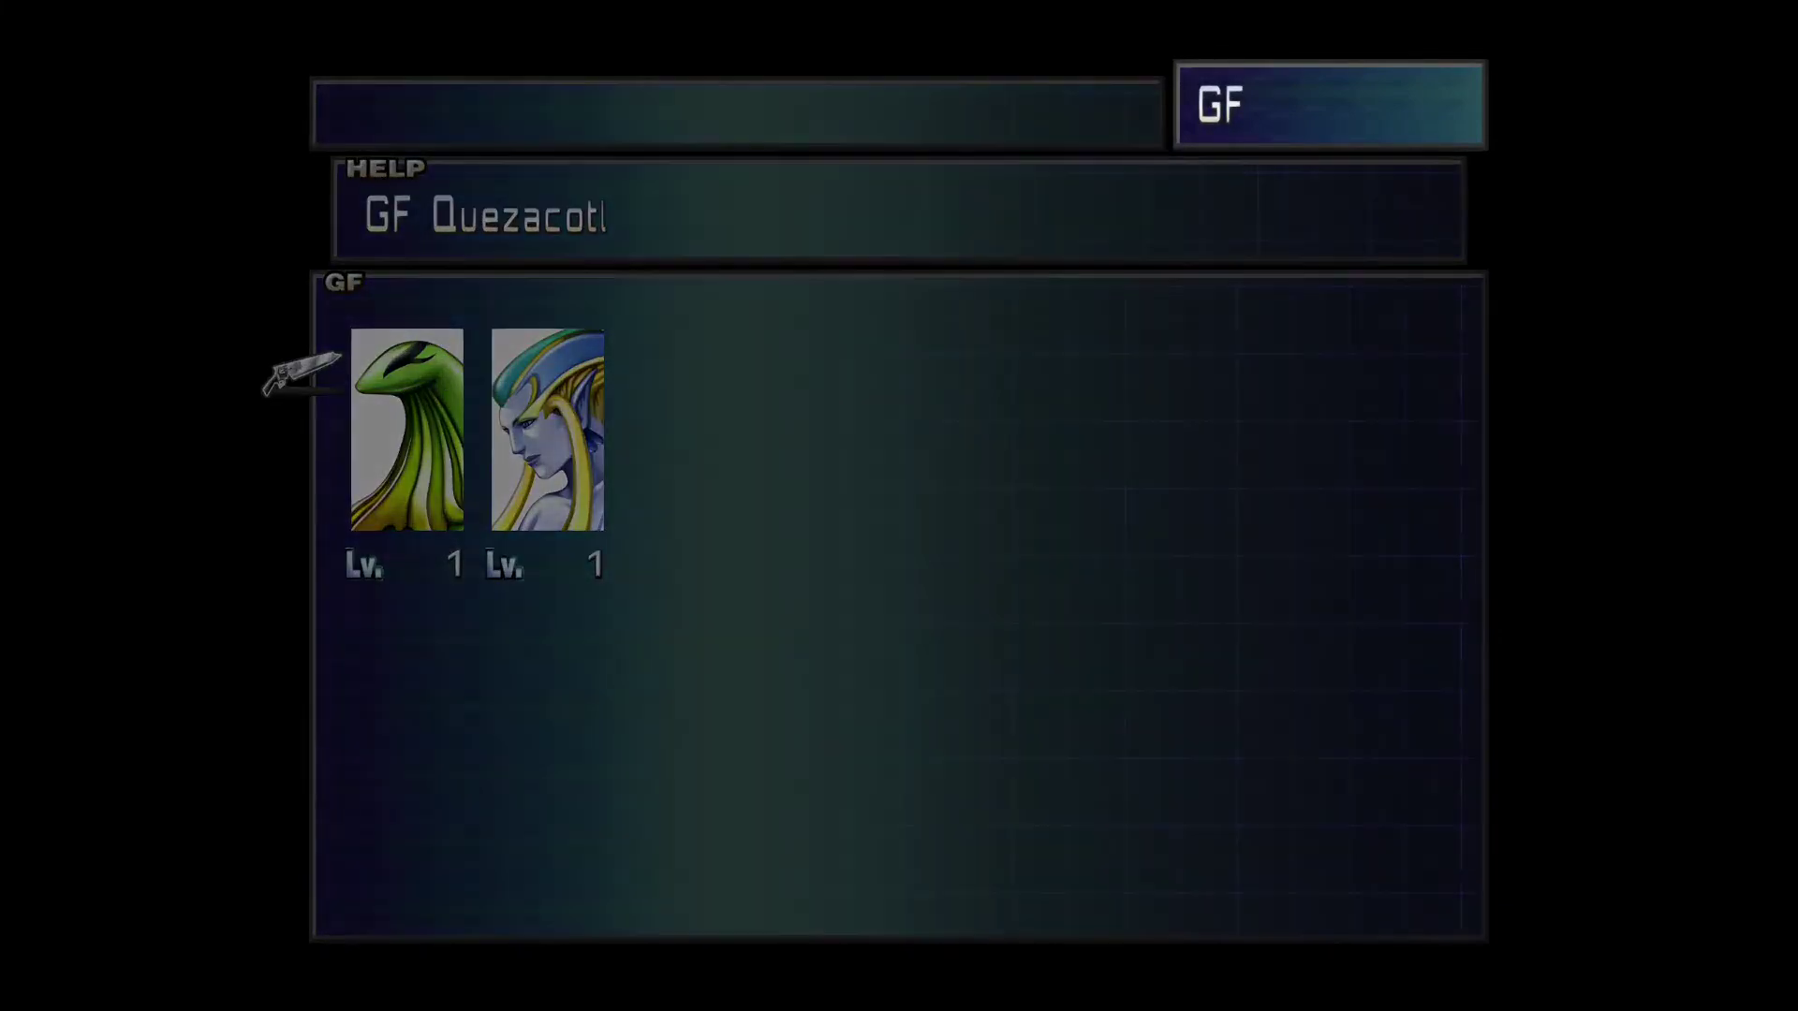
pyautogui.press('Right')
pyautogui.press('Up')
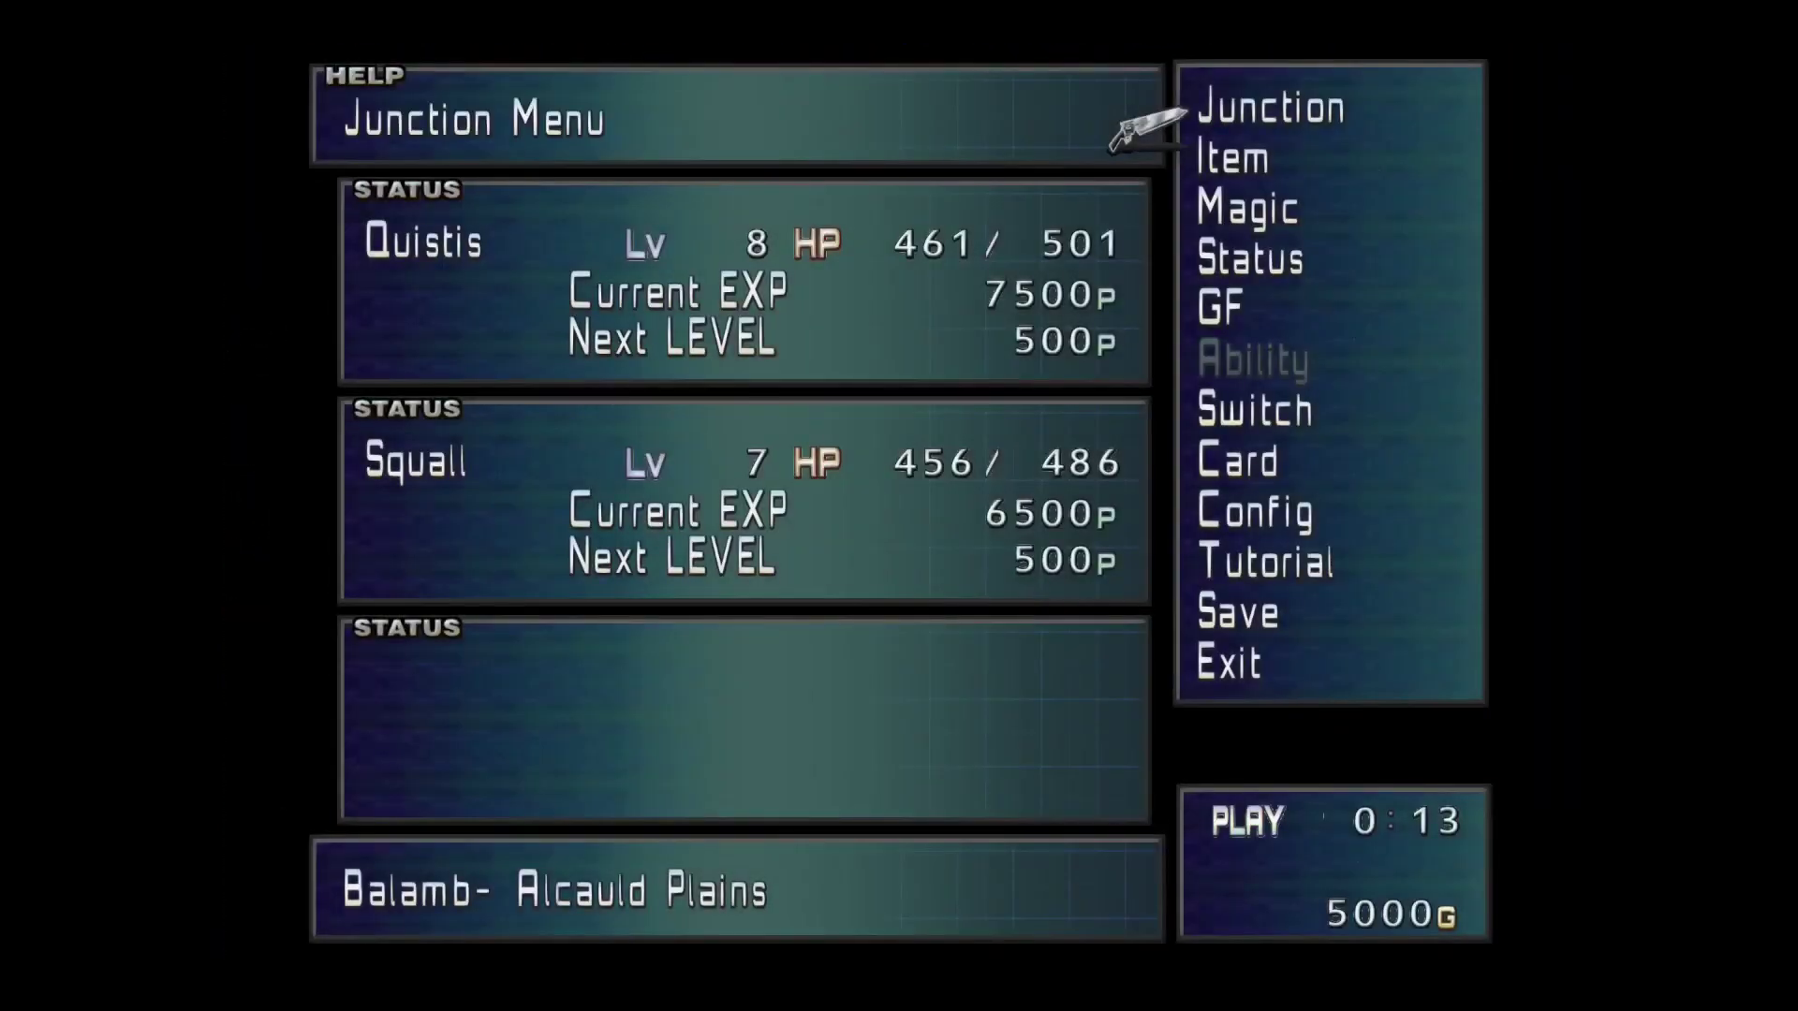
# - Dismiss the battle results, open Card from the menu, and view the Funguar card
pyautogui.press('Down')
pyautogui.press('Down')
pyautogui.press('Down')
pyautogui.press('Down')
pyautogui.press('Down')
pyautogui.press('Down')
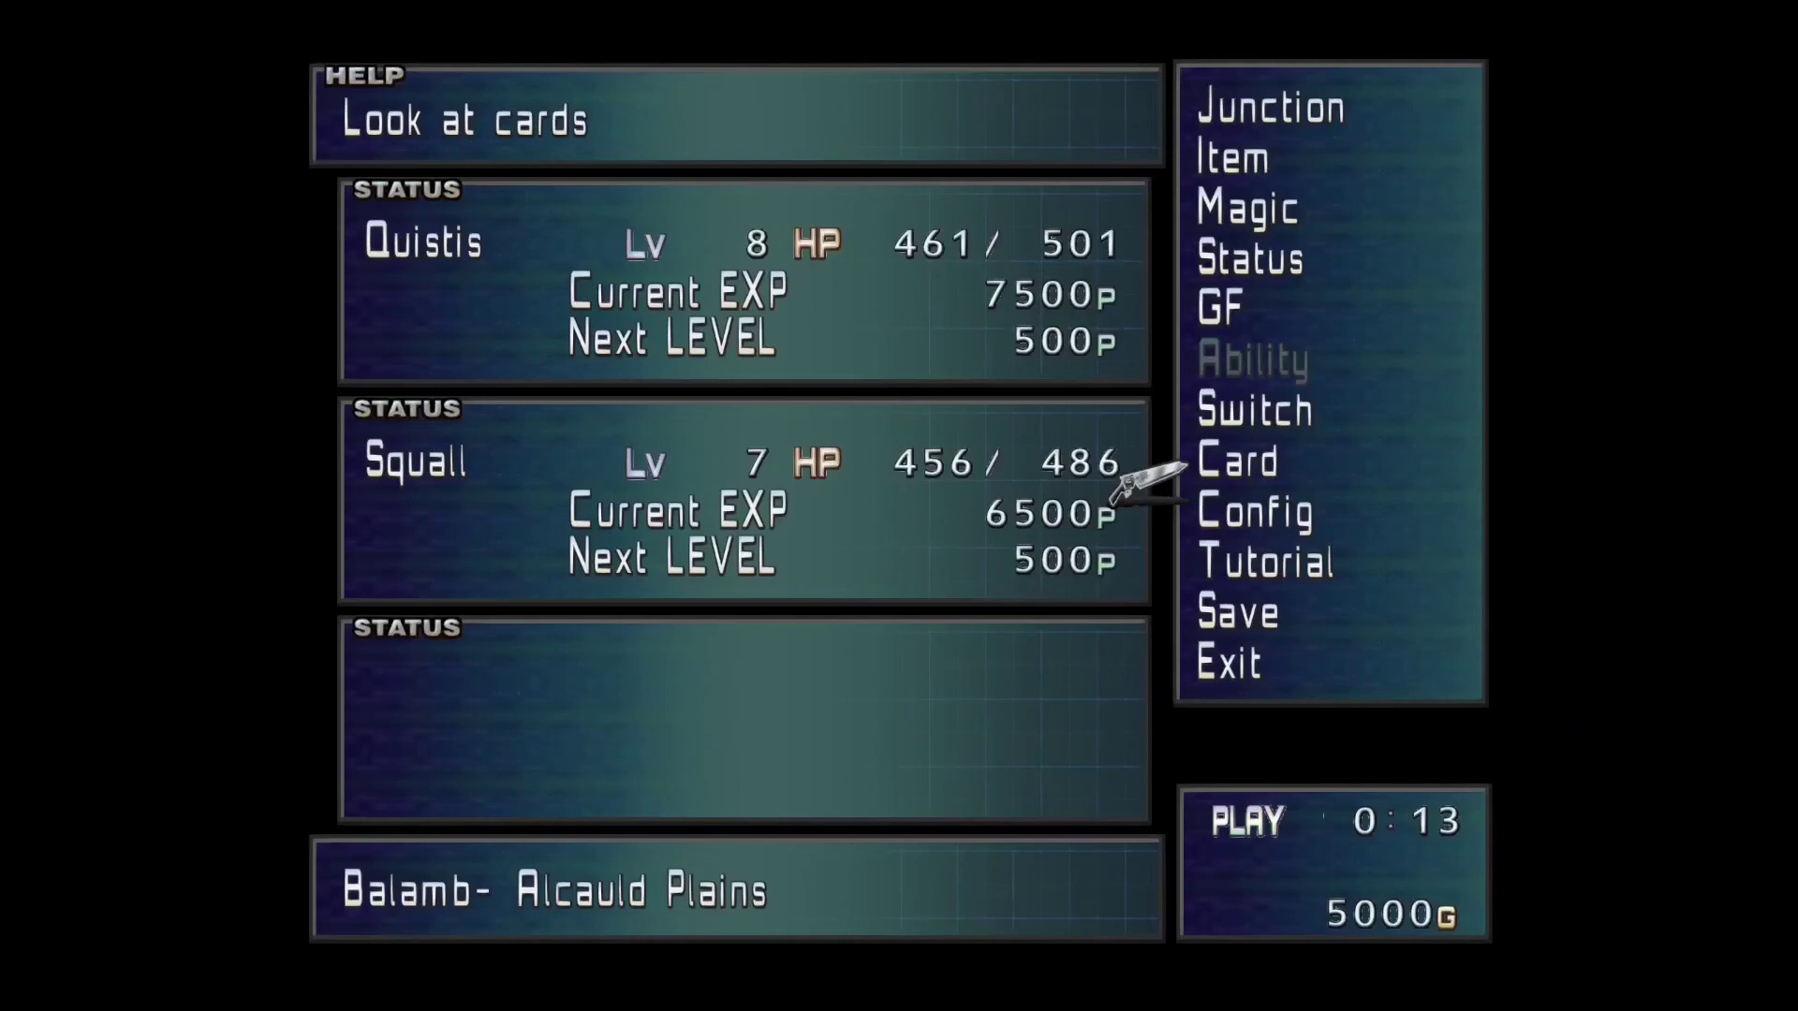
pyautogui.press('Return')
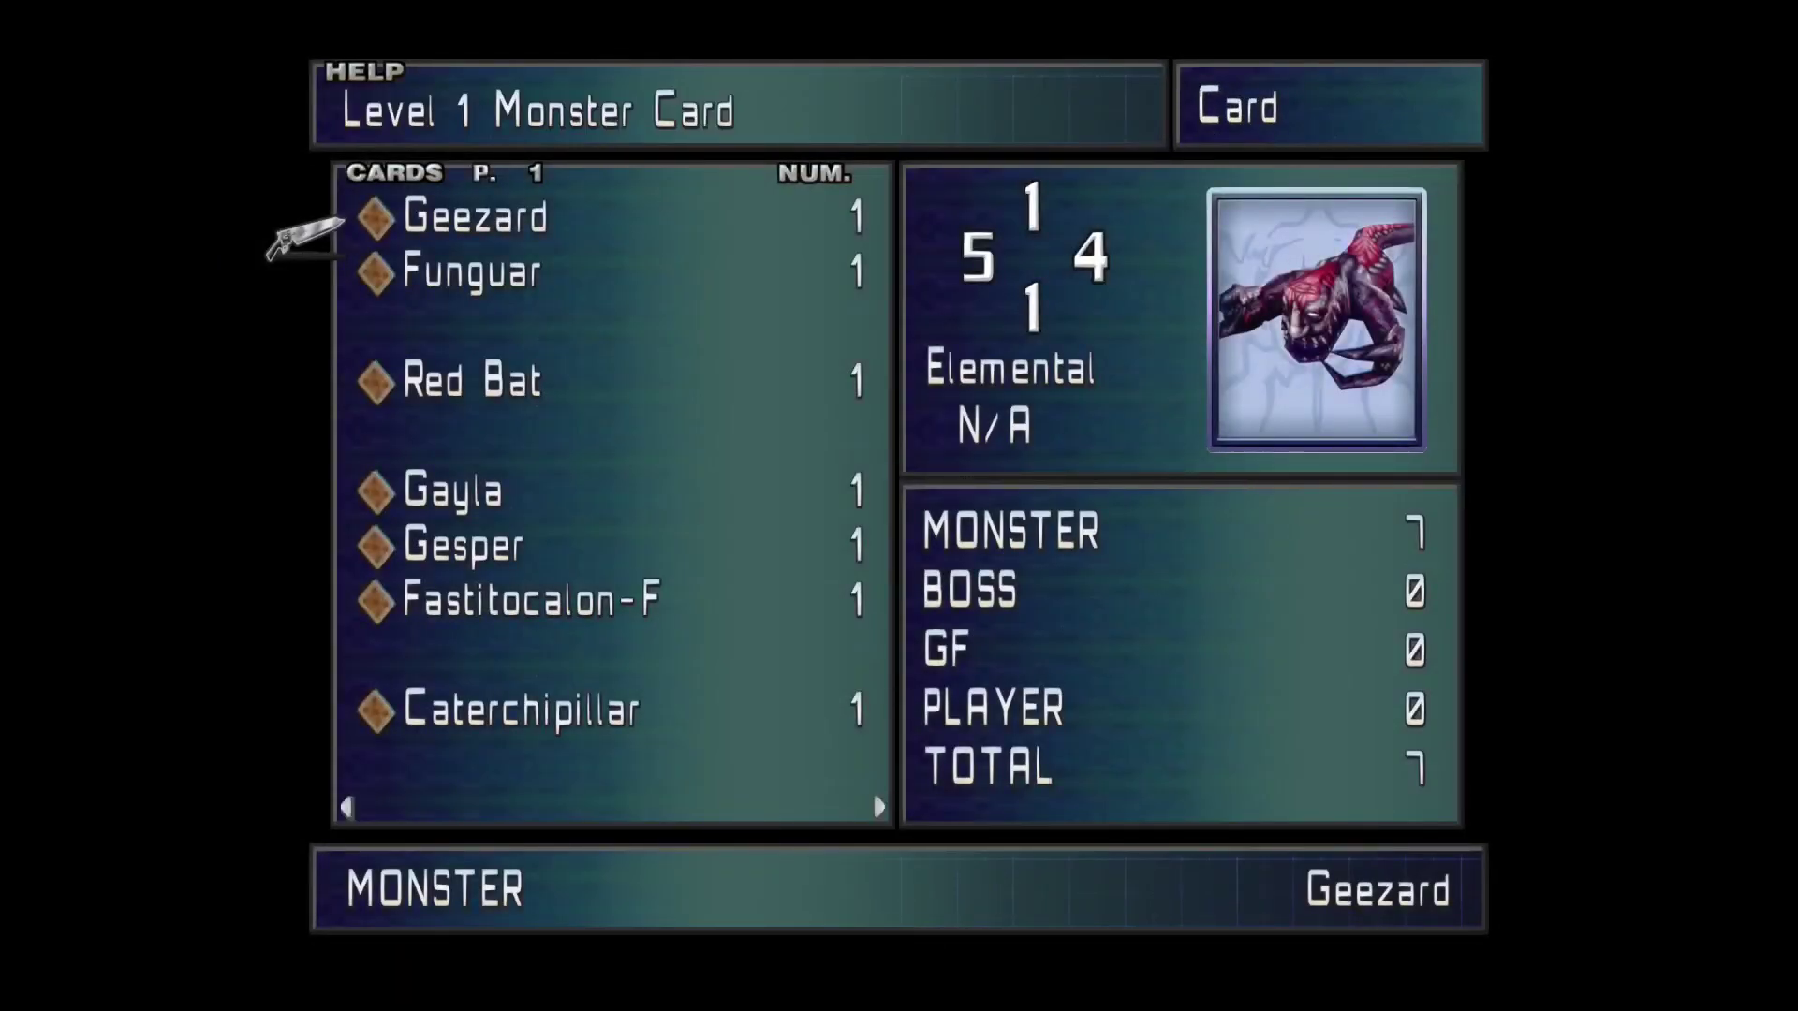
pyautogui.press('Down')
pyautogui.press('Down')
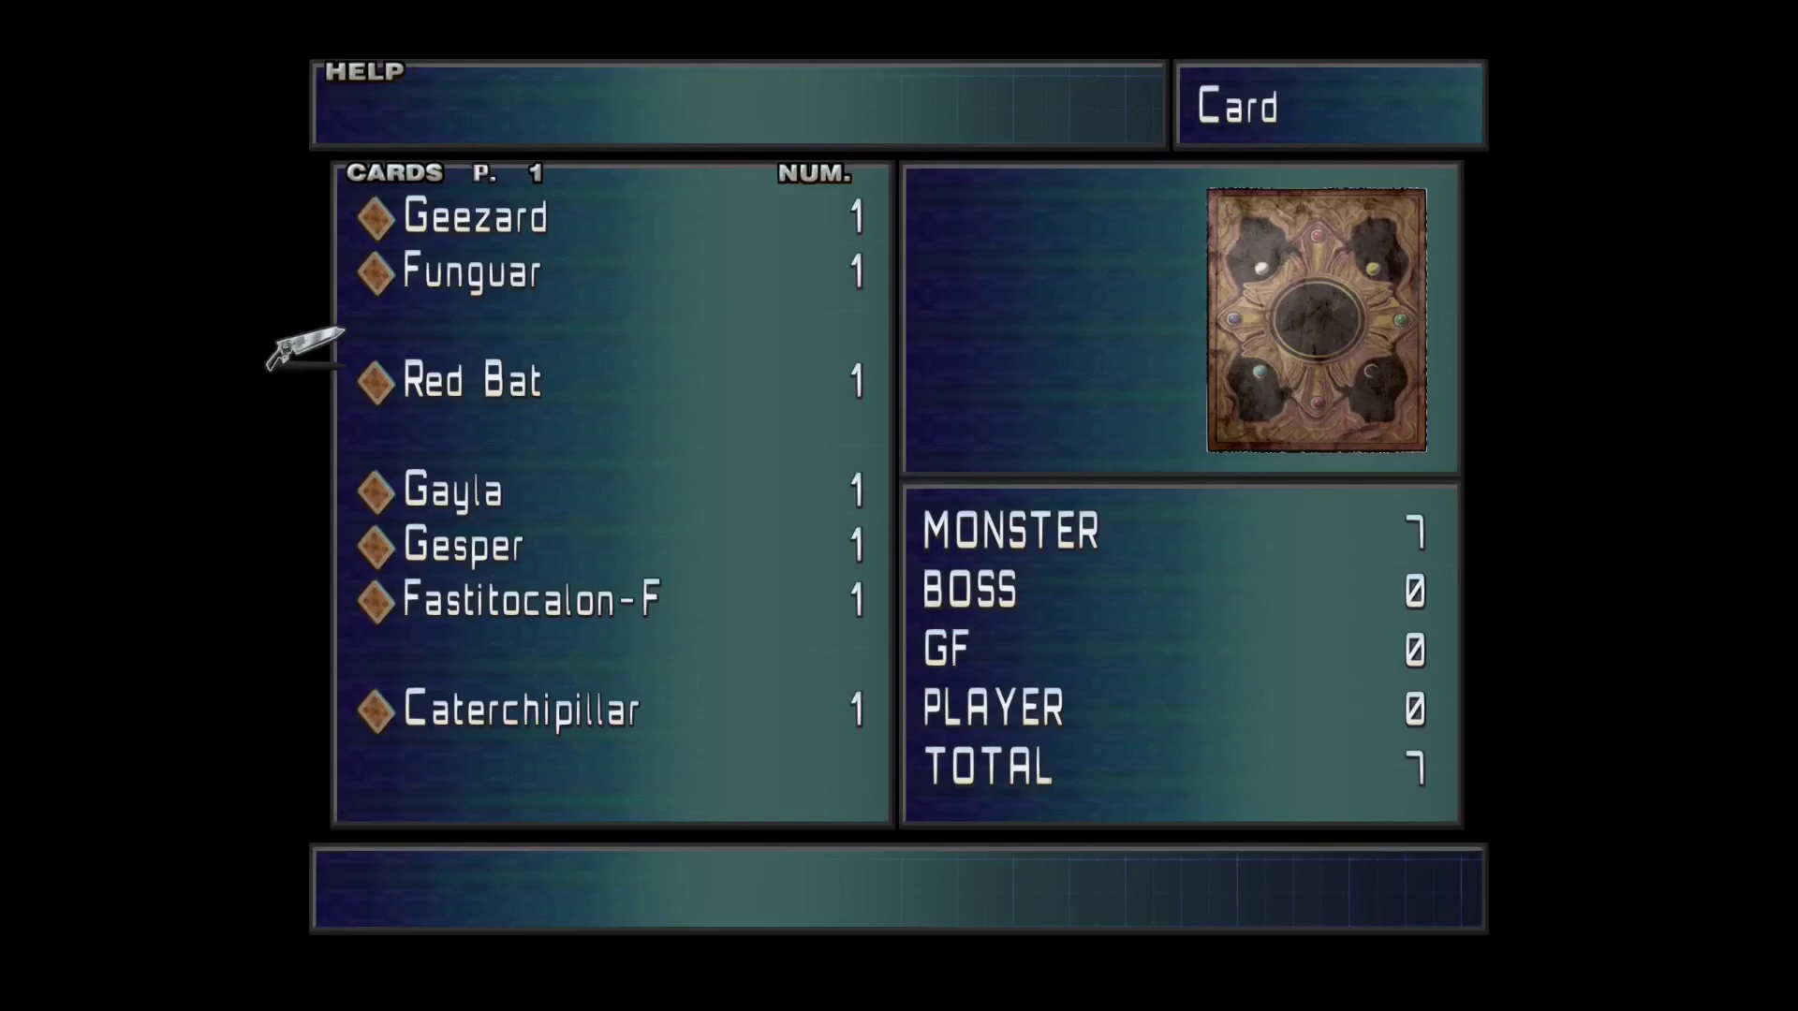
pyautogui.press('Up')
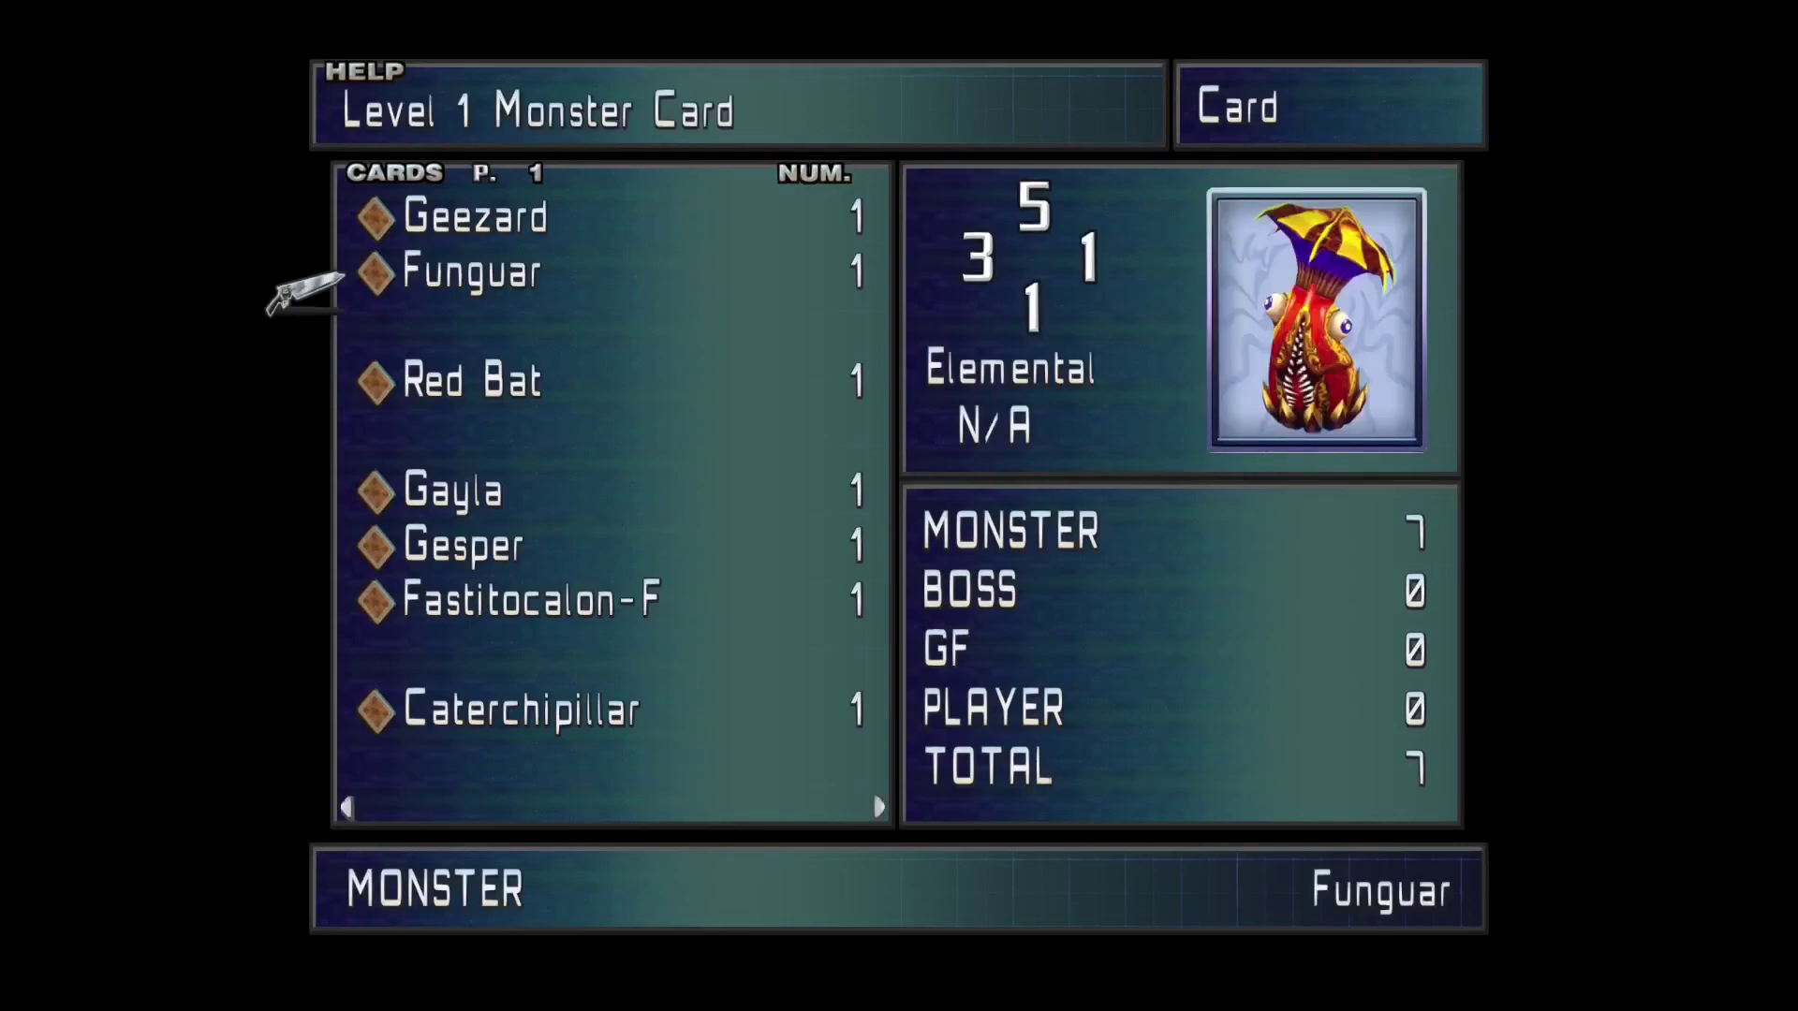